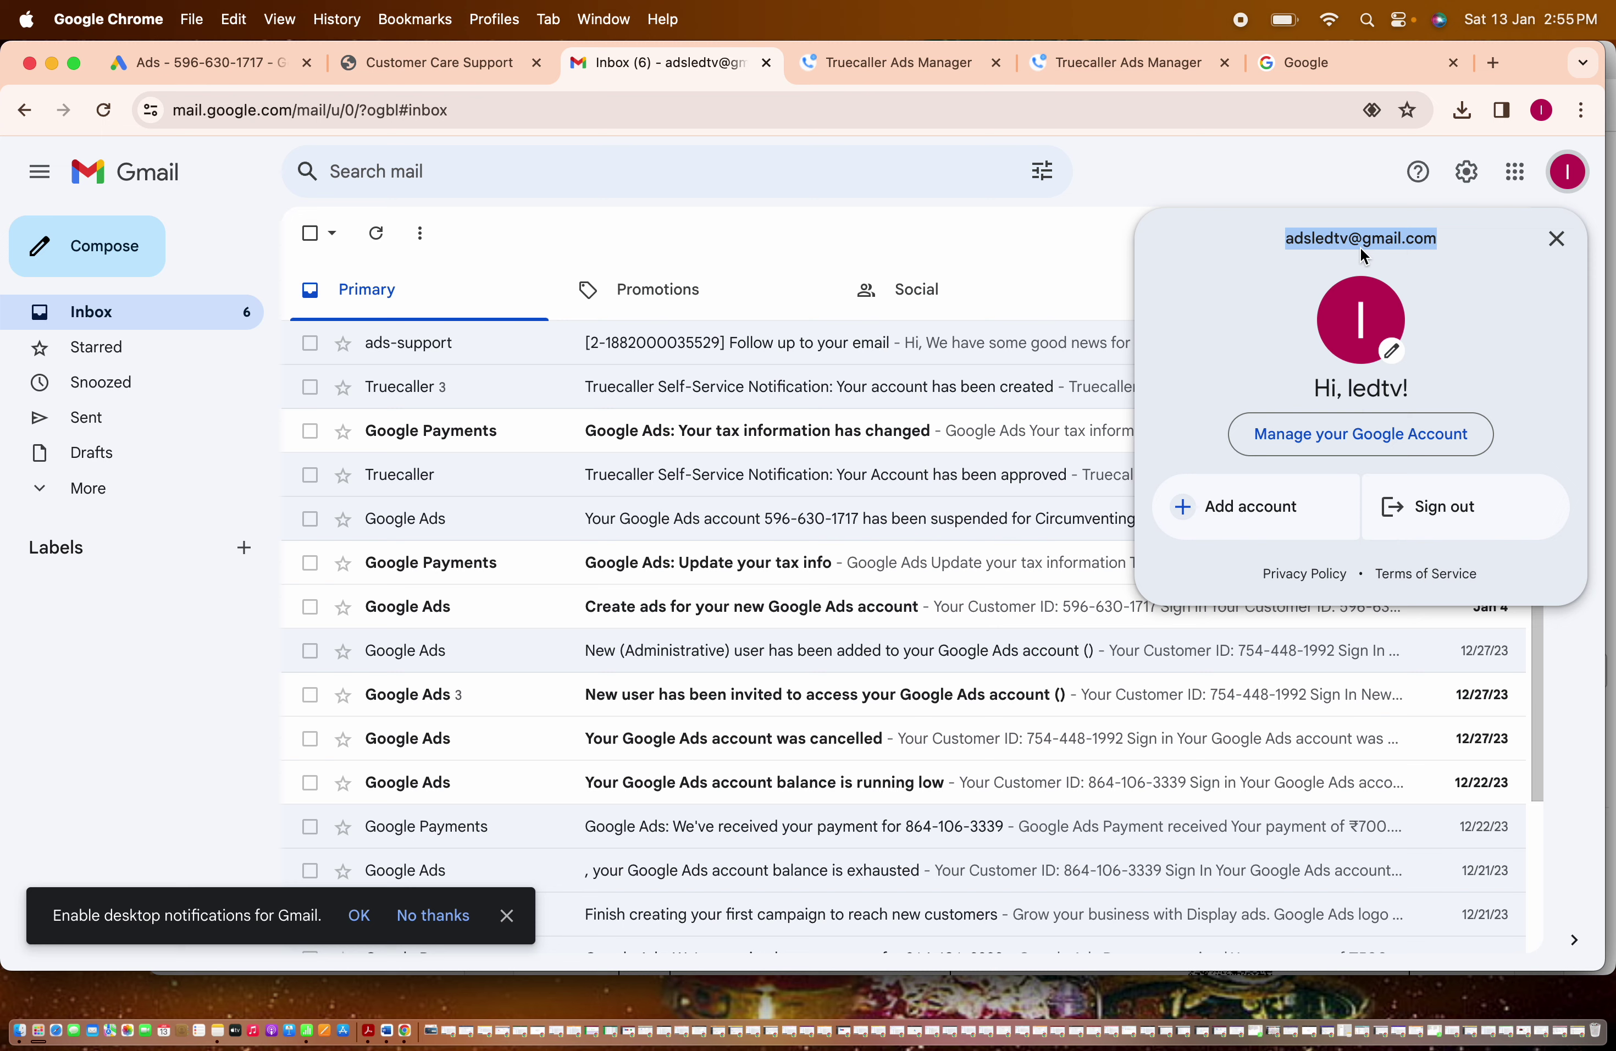
Close both open Truecaller Ads Manager tabs.
click(1360, 249)
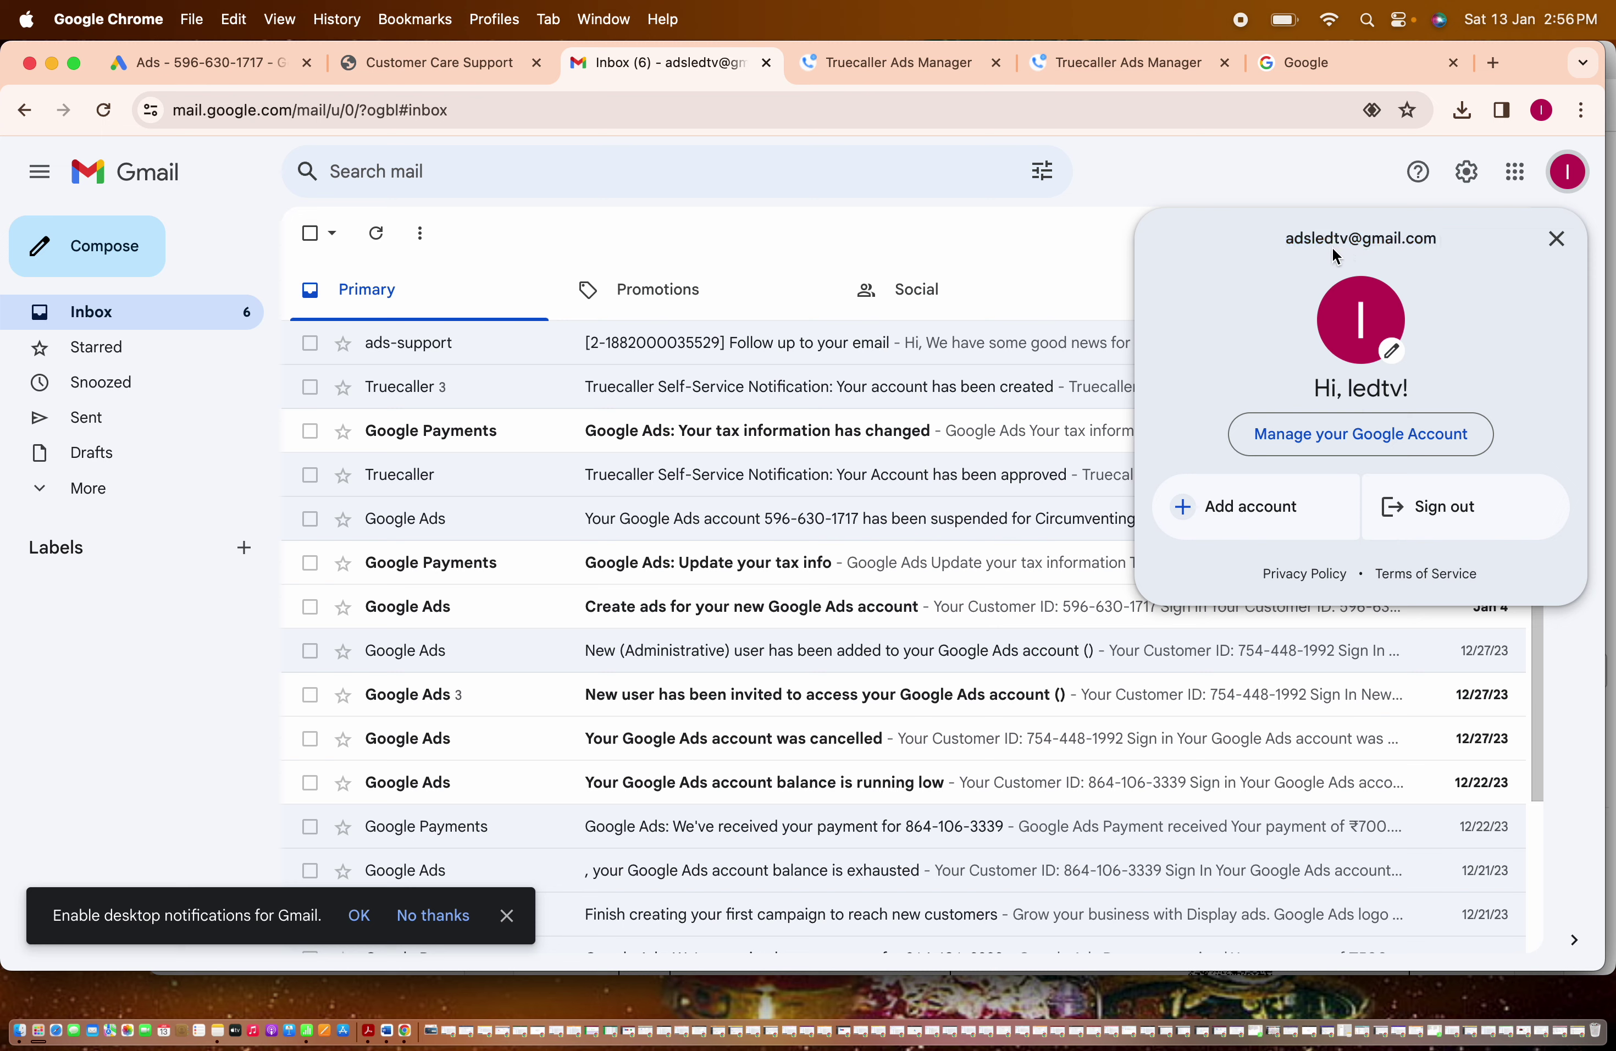
click(945, 72)
click(1072, 61)
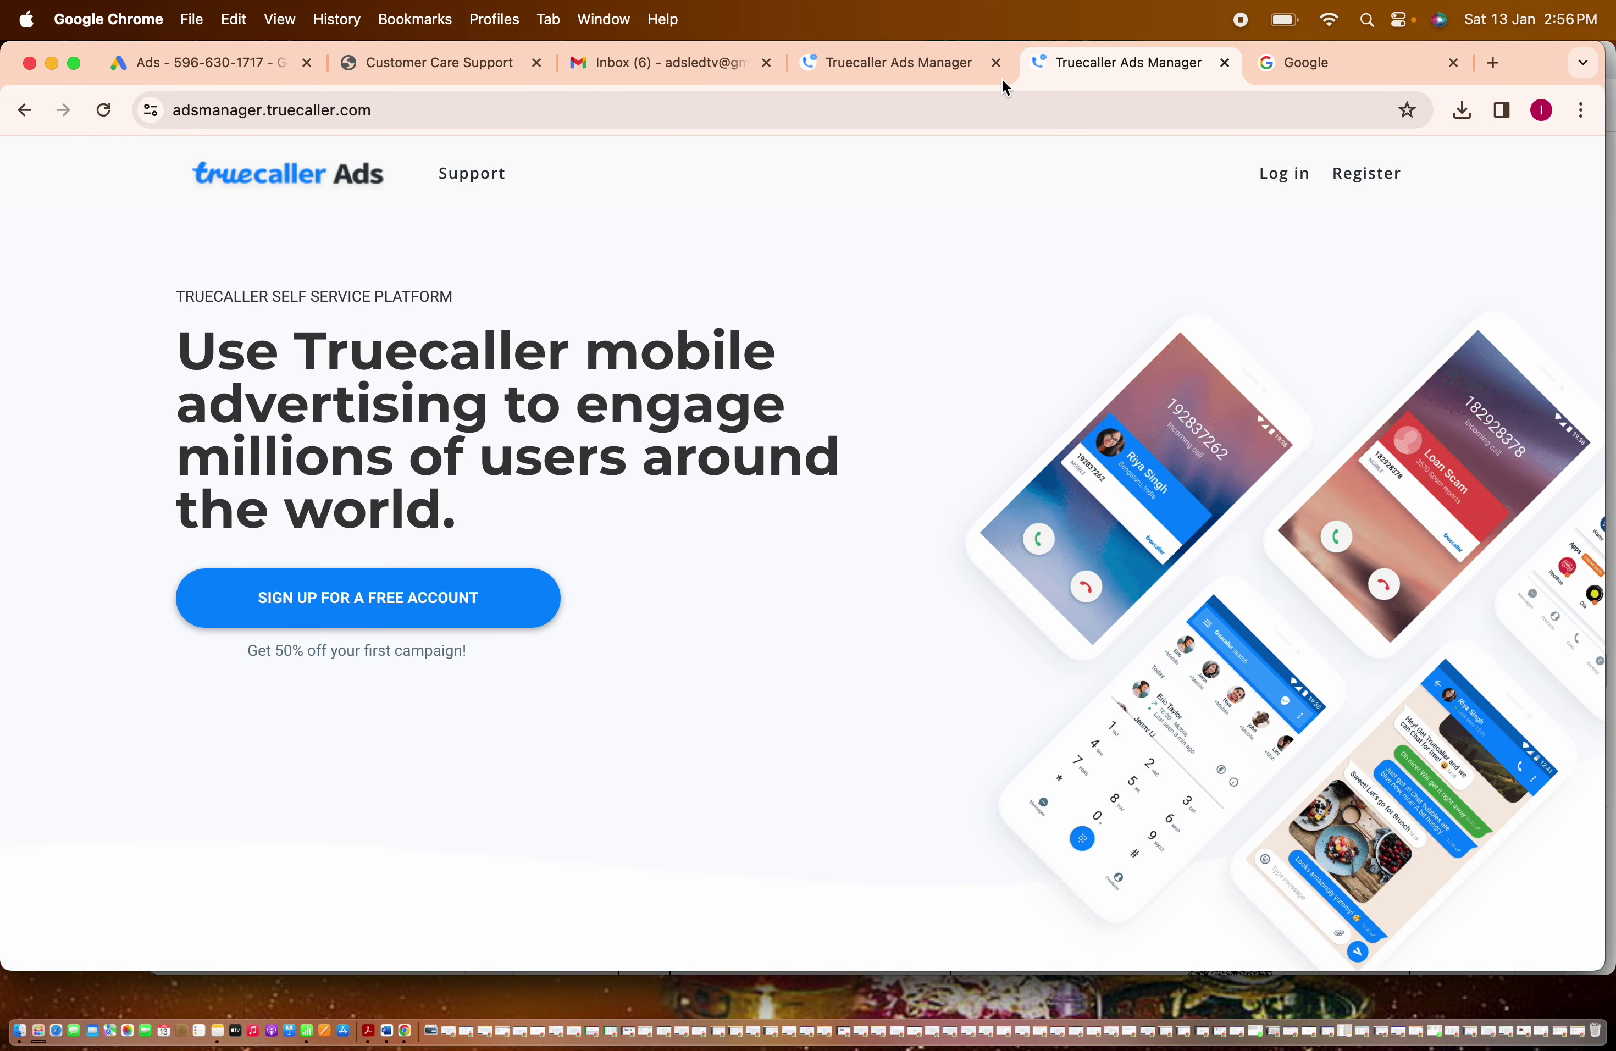
click(995, 63)
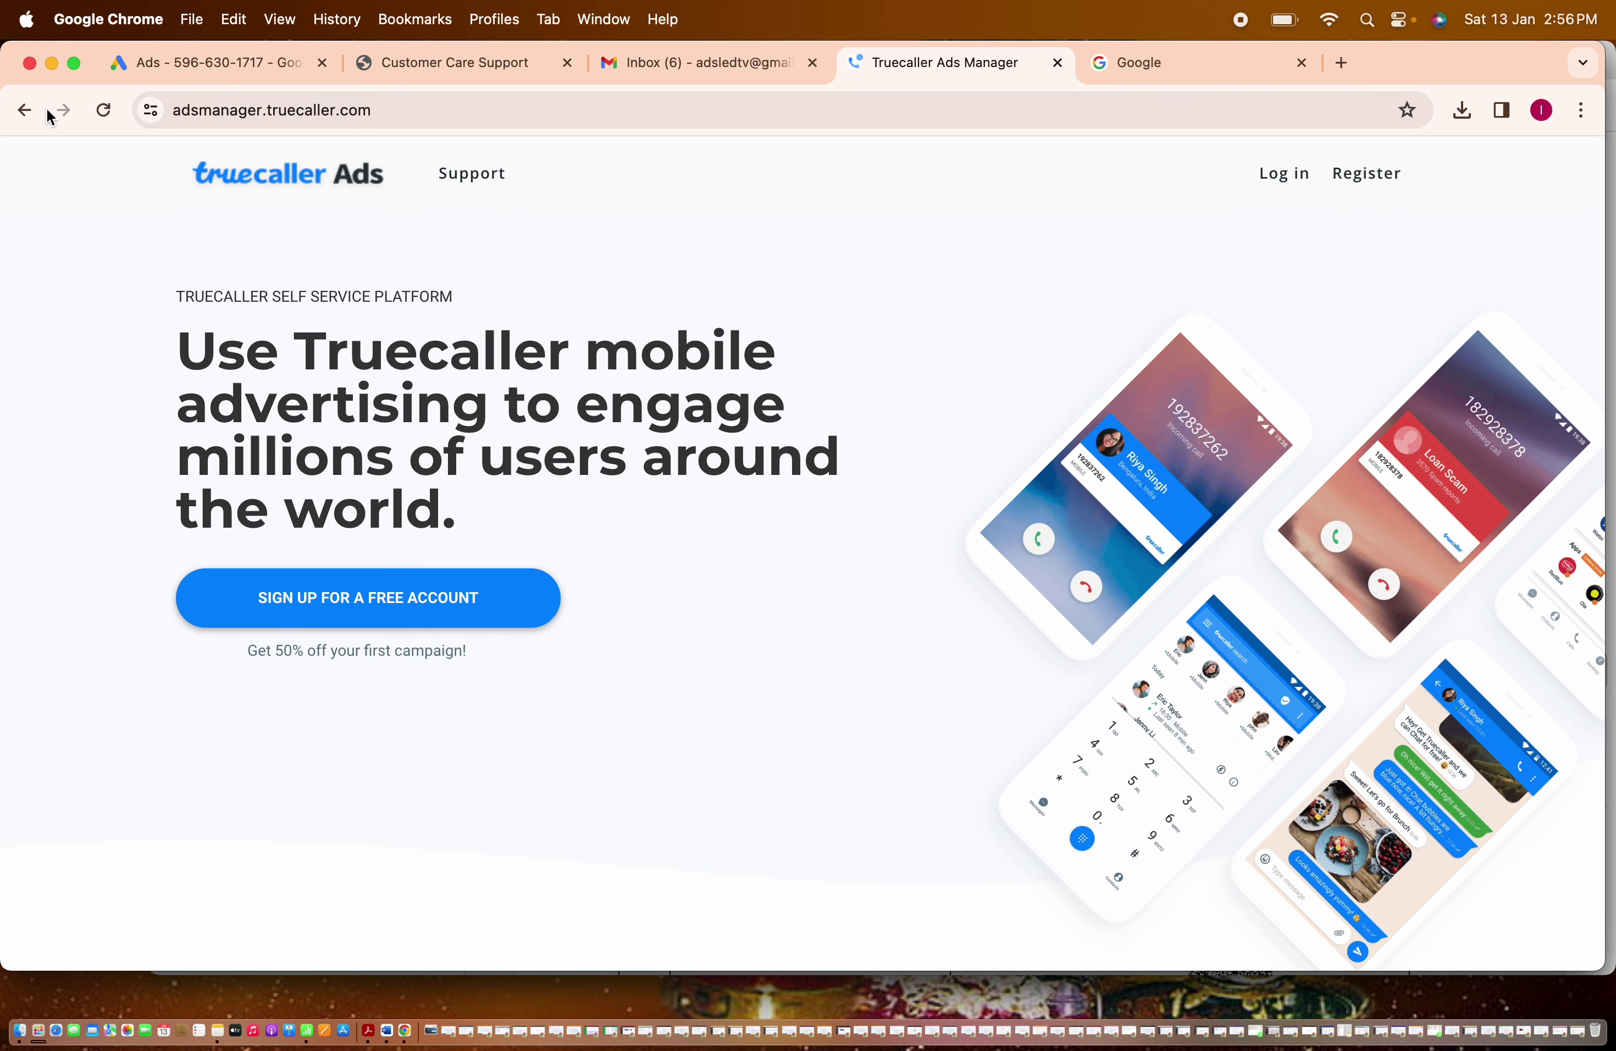
click(28, 110)
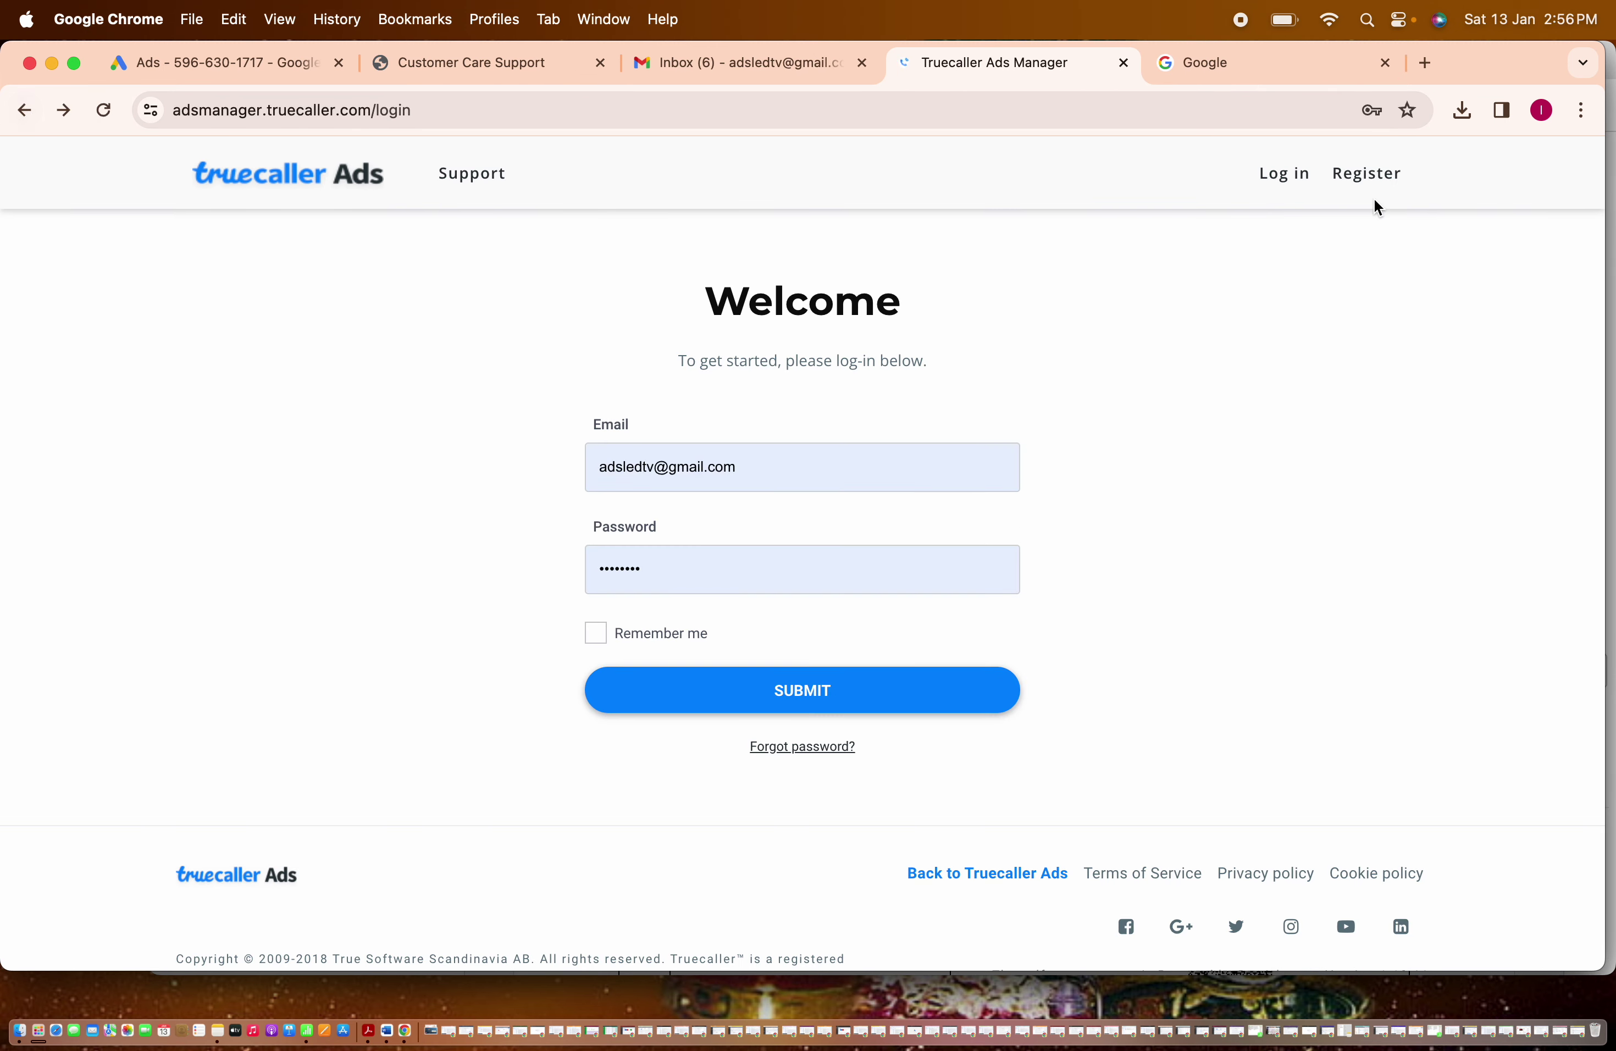
click(1122, 63)
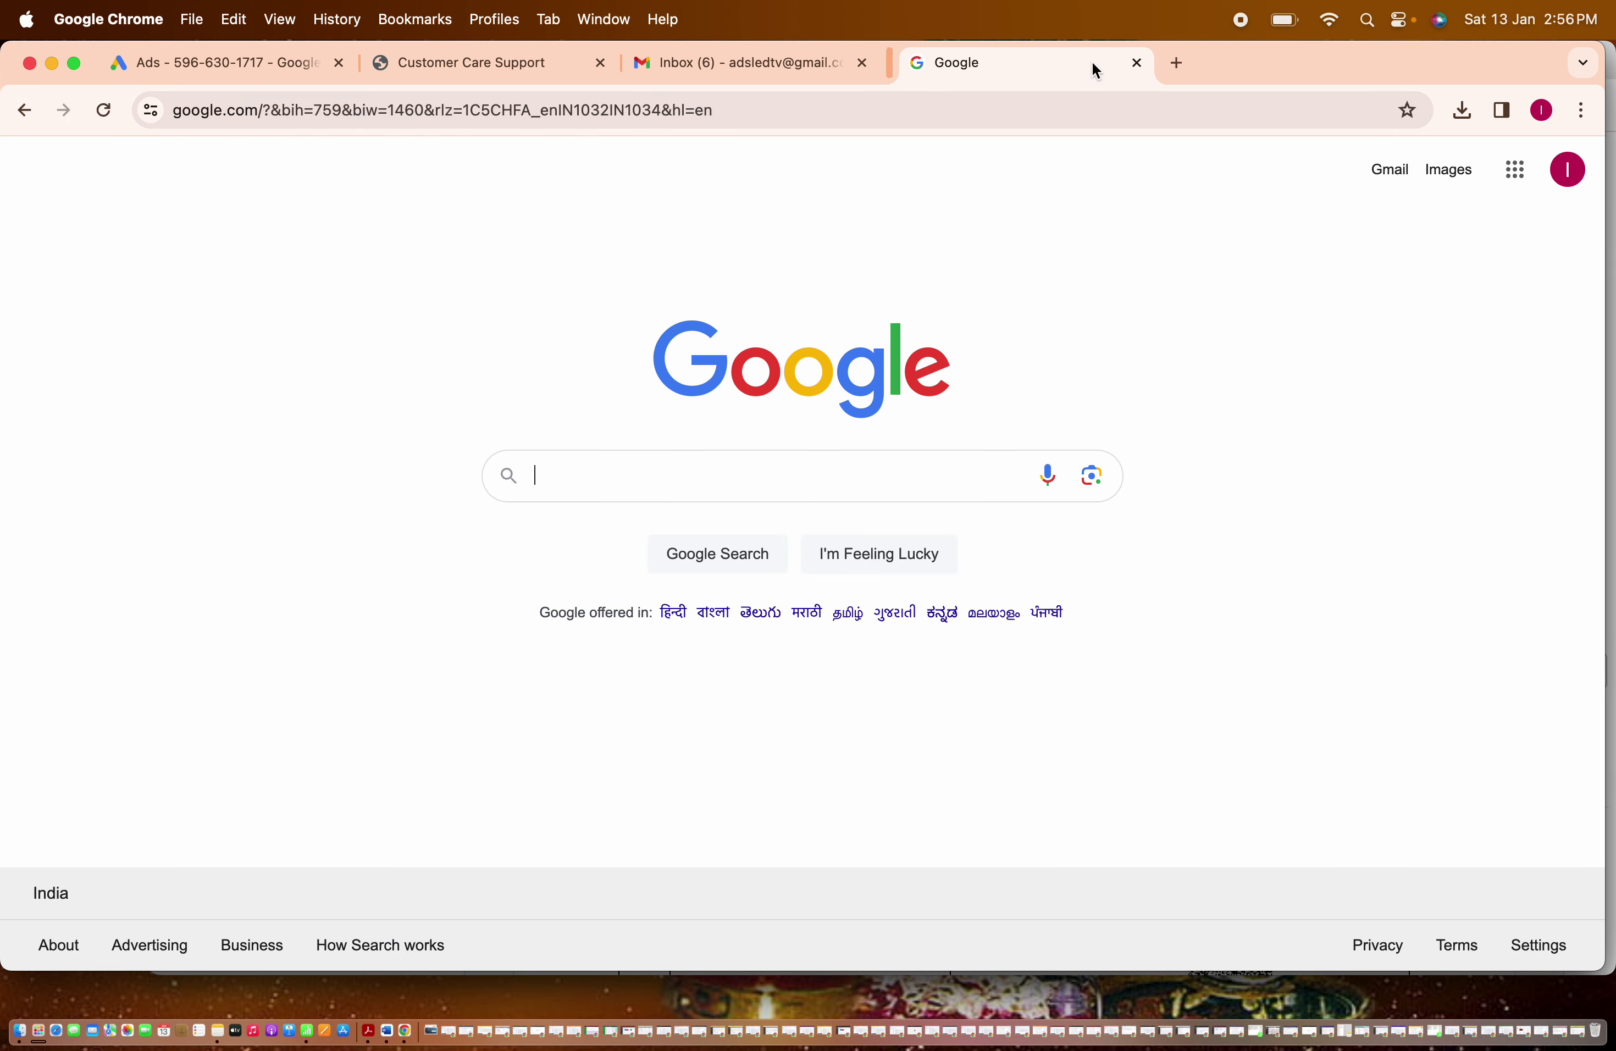
Search Google for "truecaller ads" and open the Truecaller Ads Manager site.
click(661, 453)
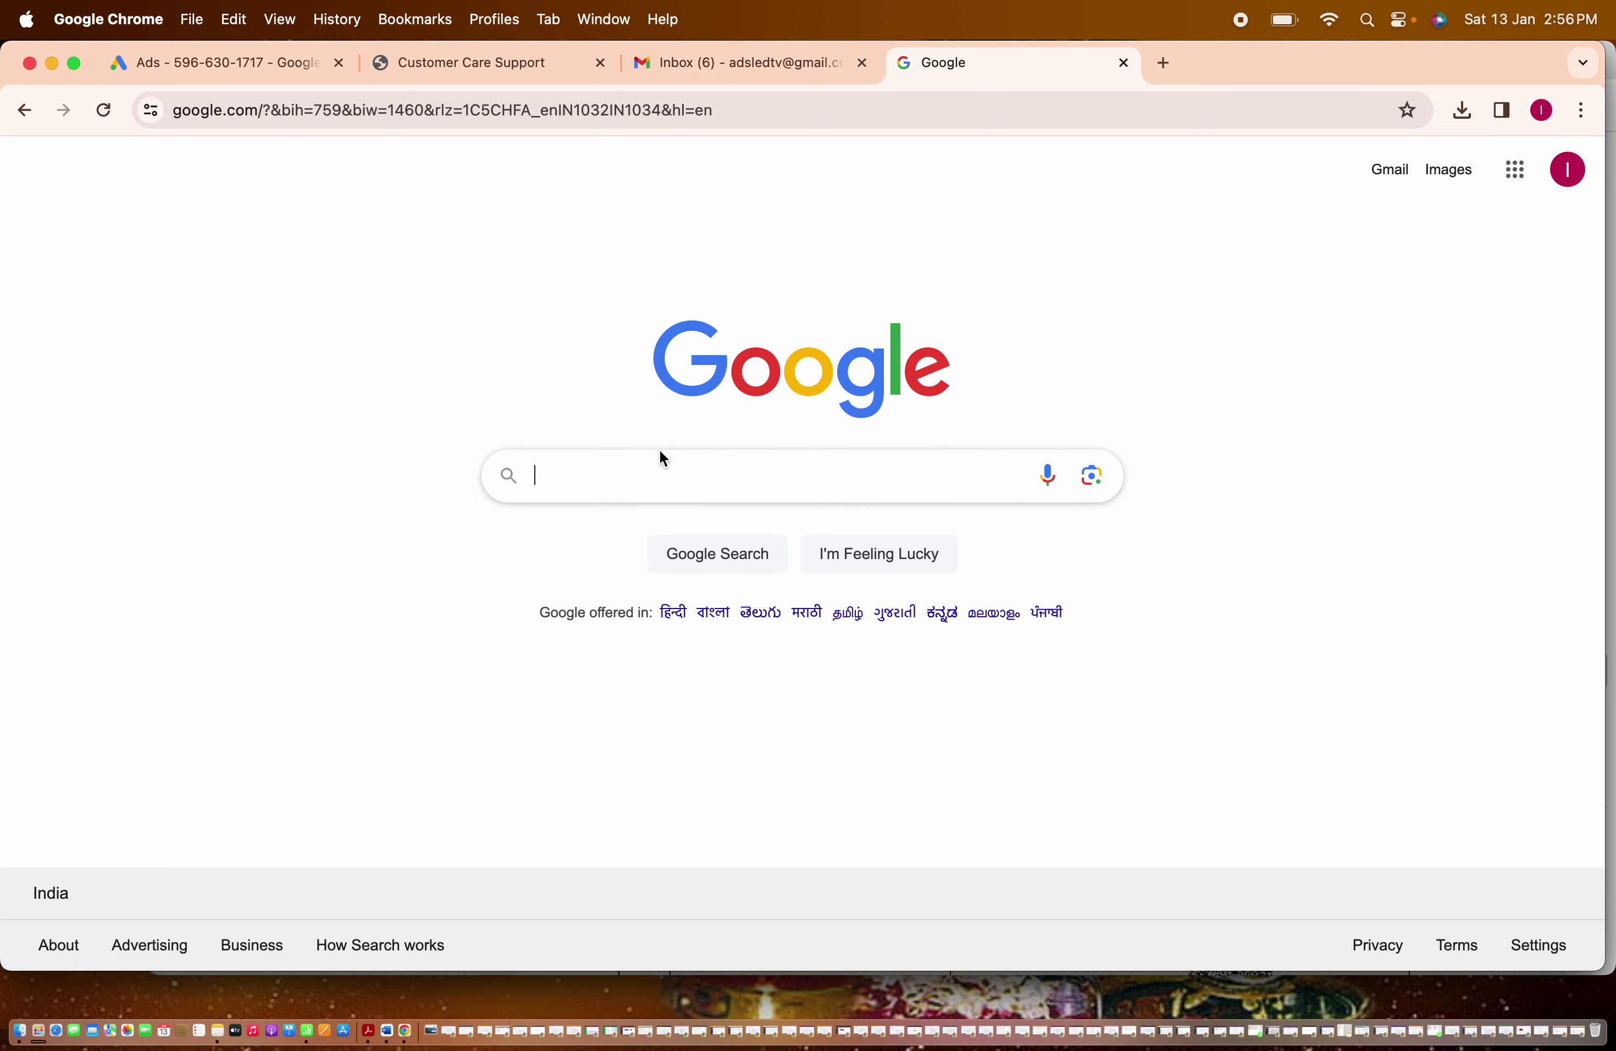
text(tr)
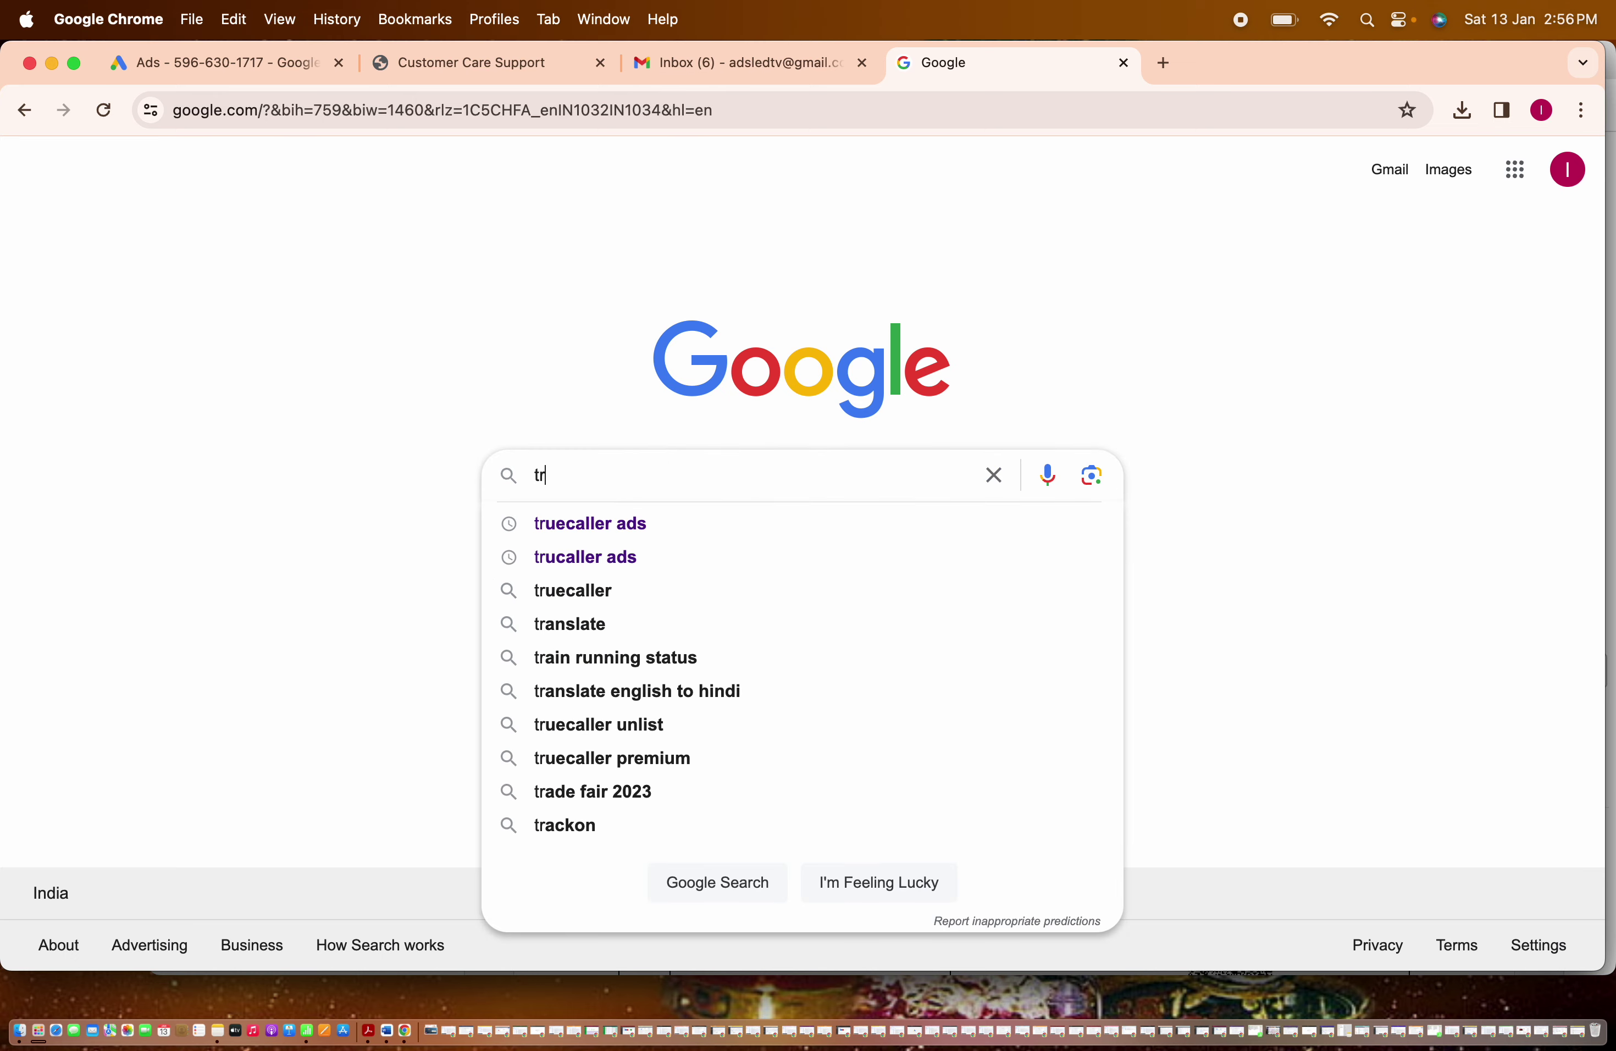
click(635, 524)
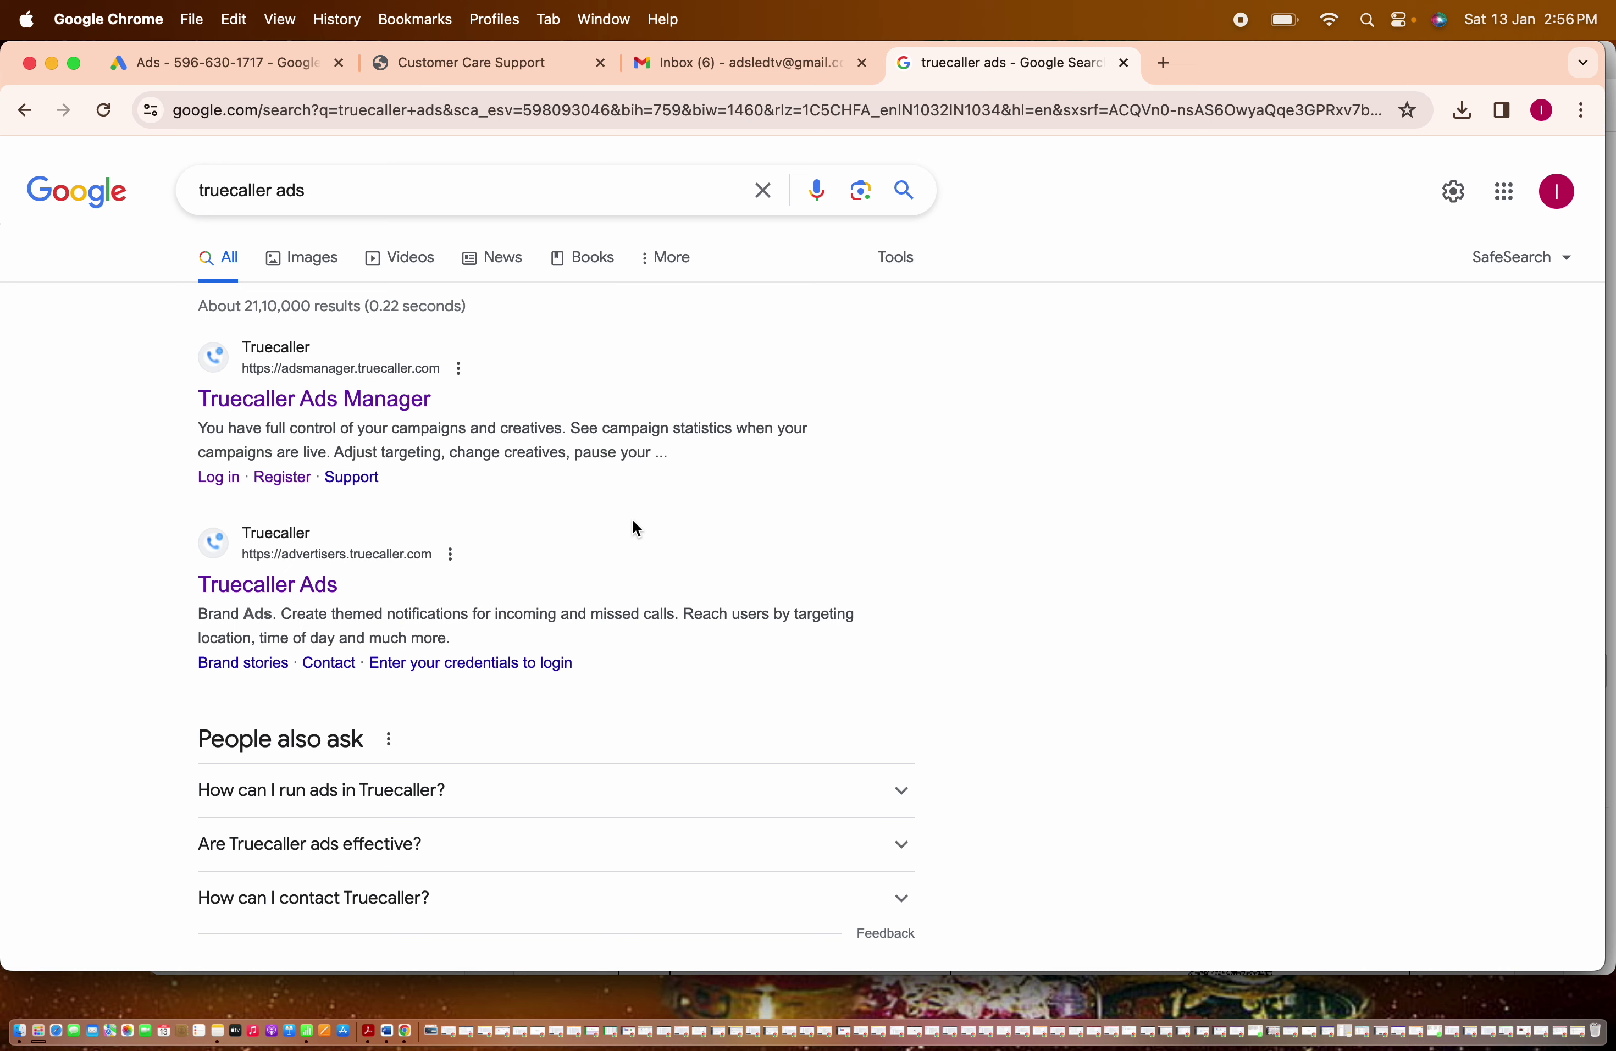
click(395, 418)
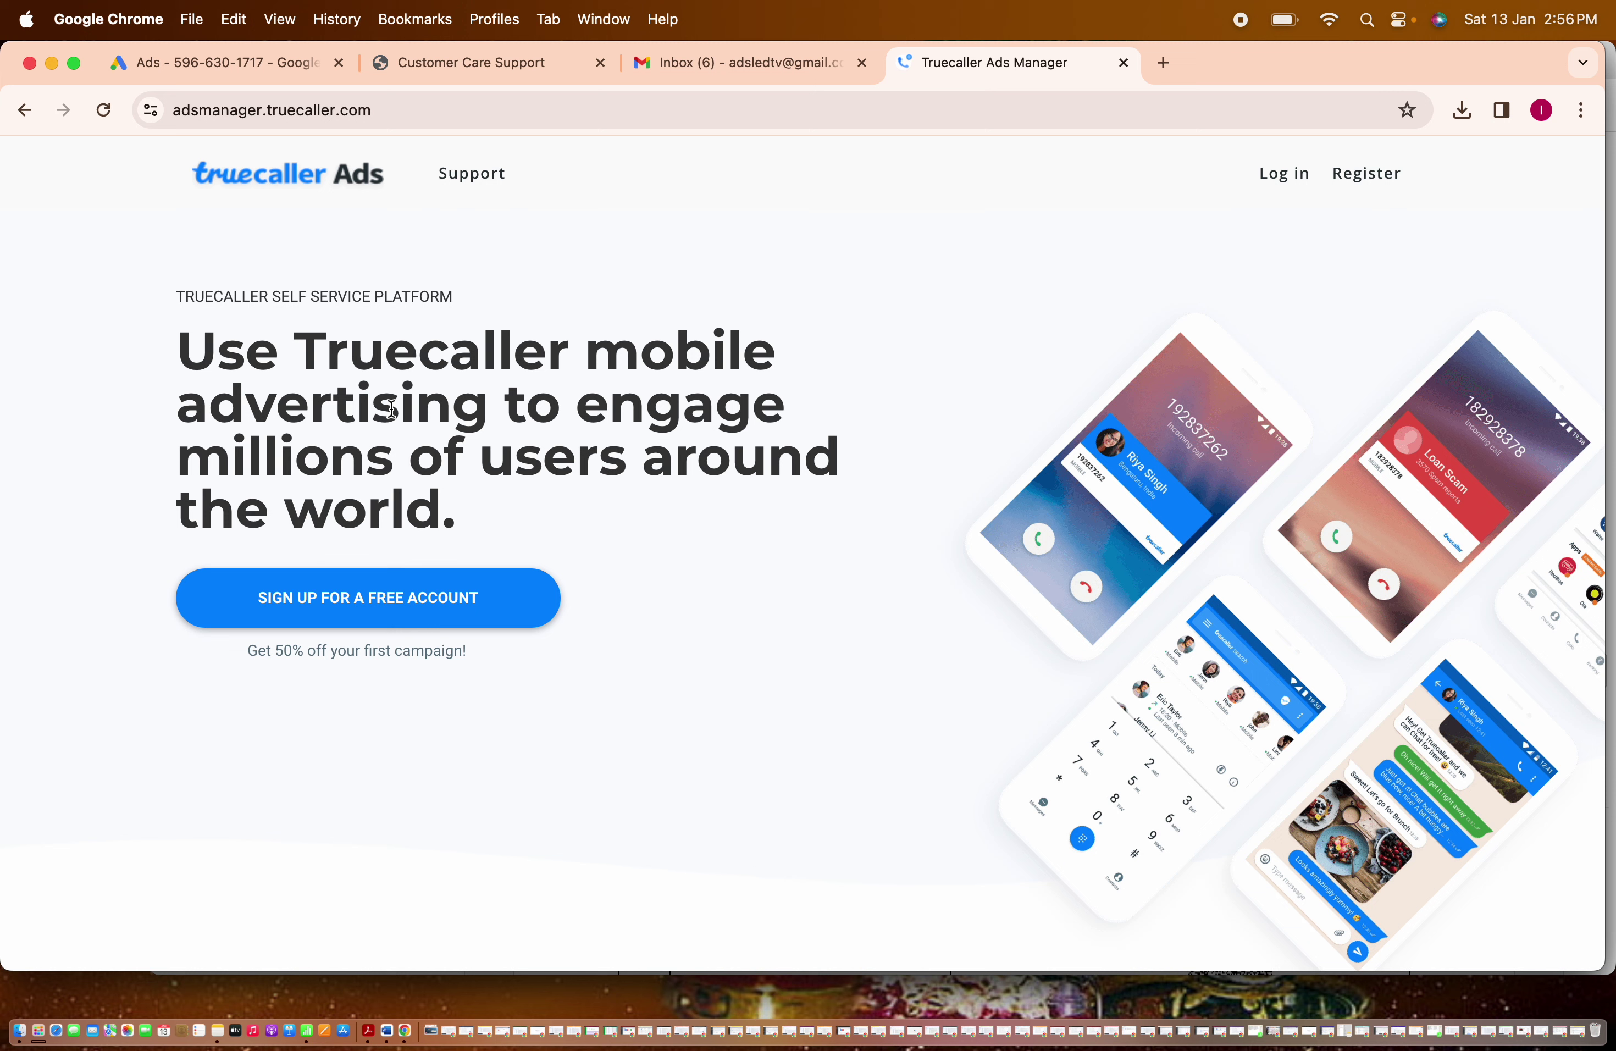
Open the free account sign-up form as a Direct advertiser and examine its contact, advertiser information and billing address fields.
click(348, 607)
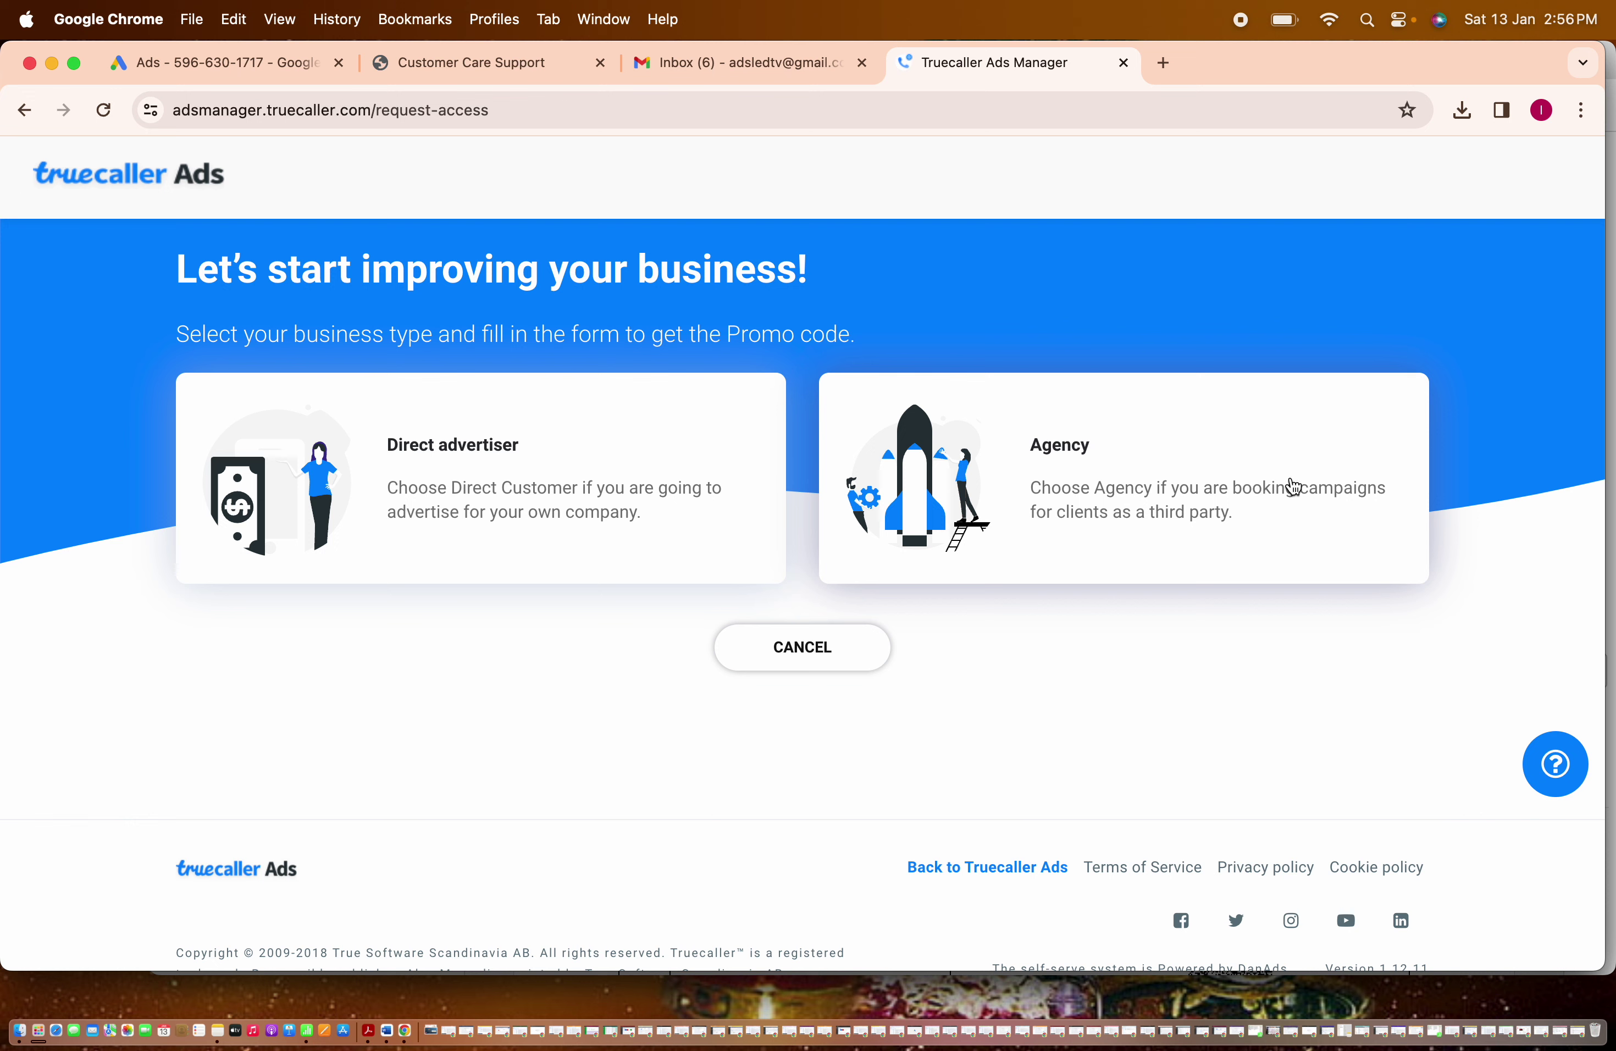
click(511, 469)
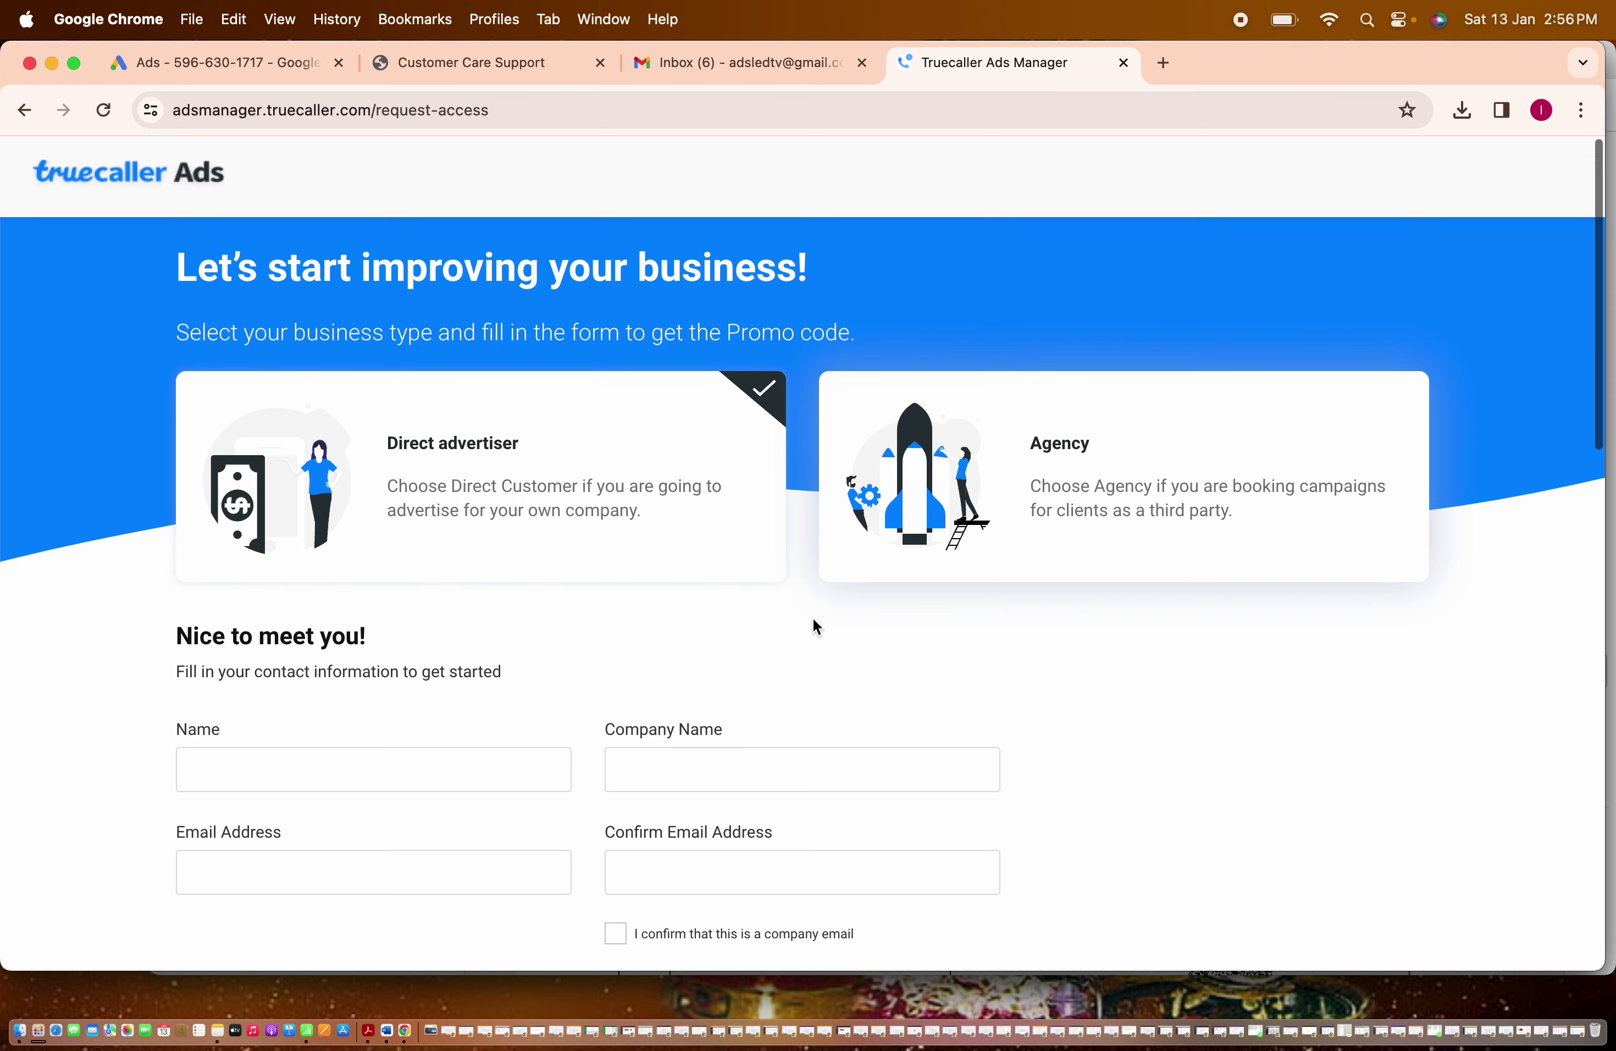
scroll(816, 624, down, 5)
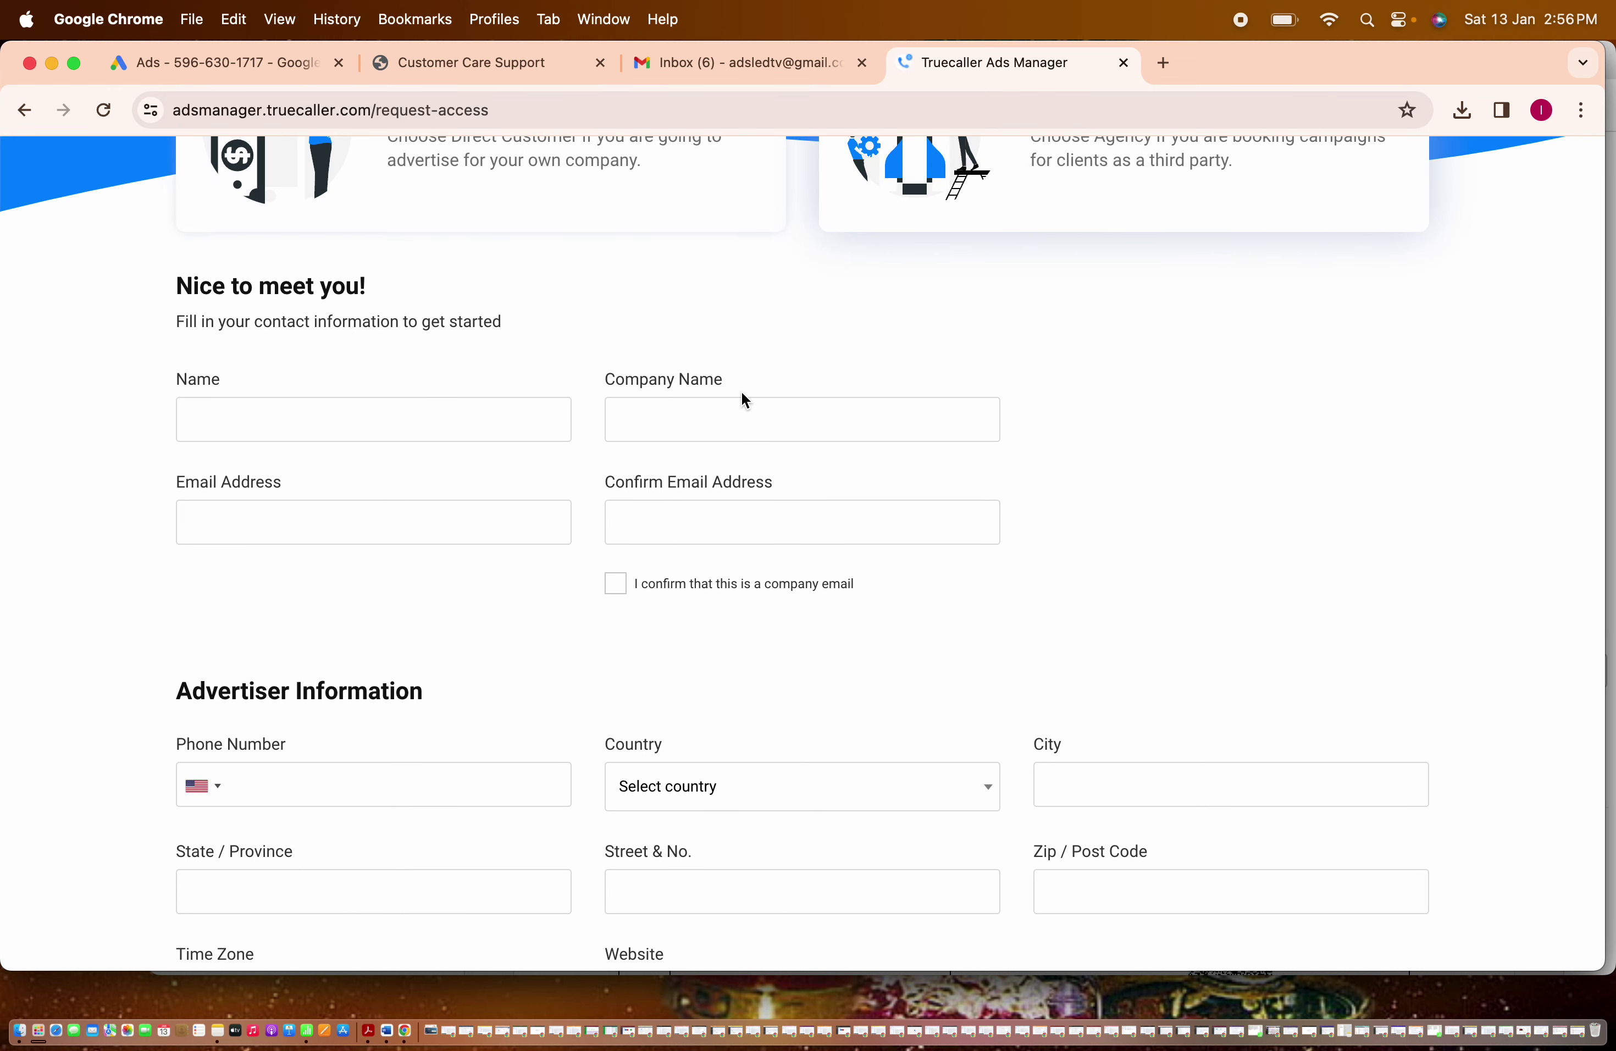
click(711, 414)
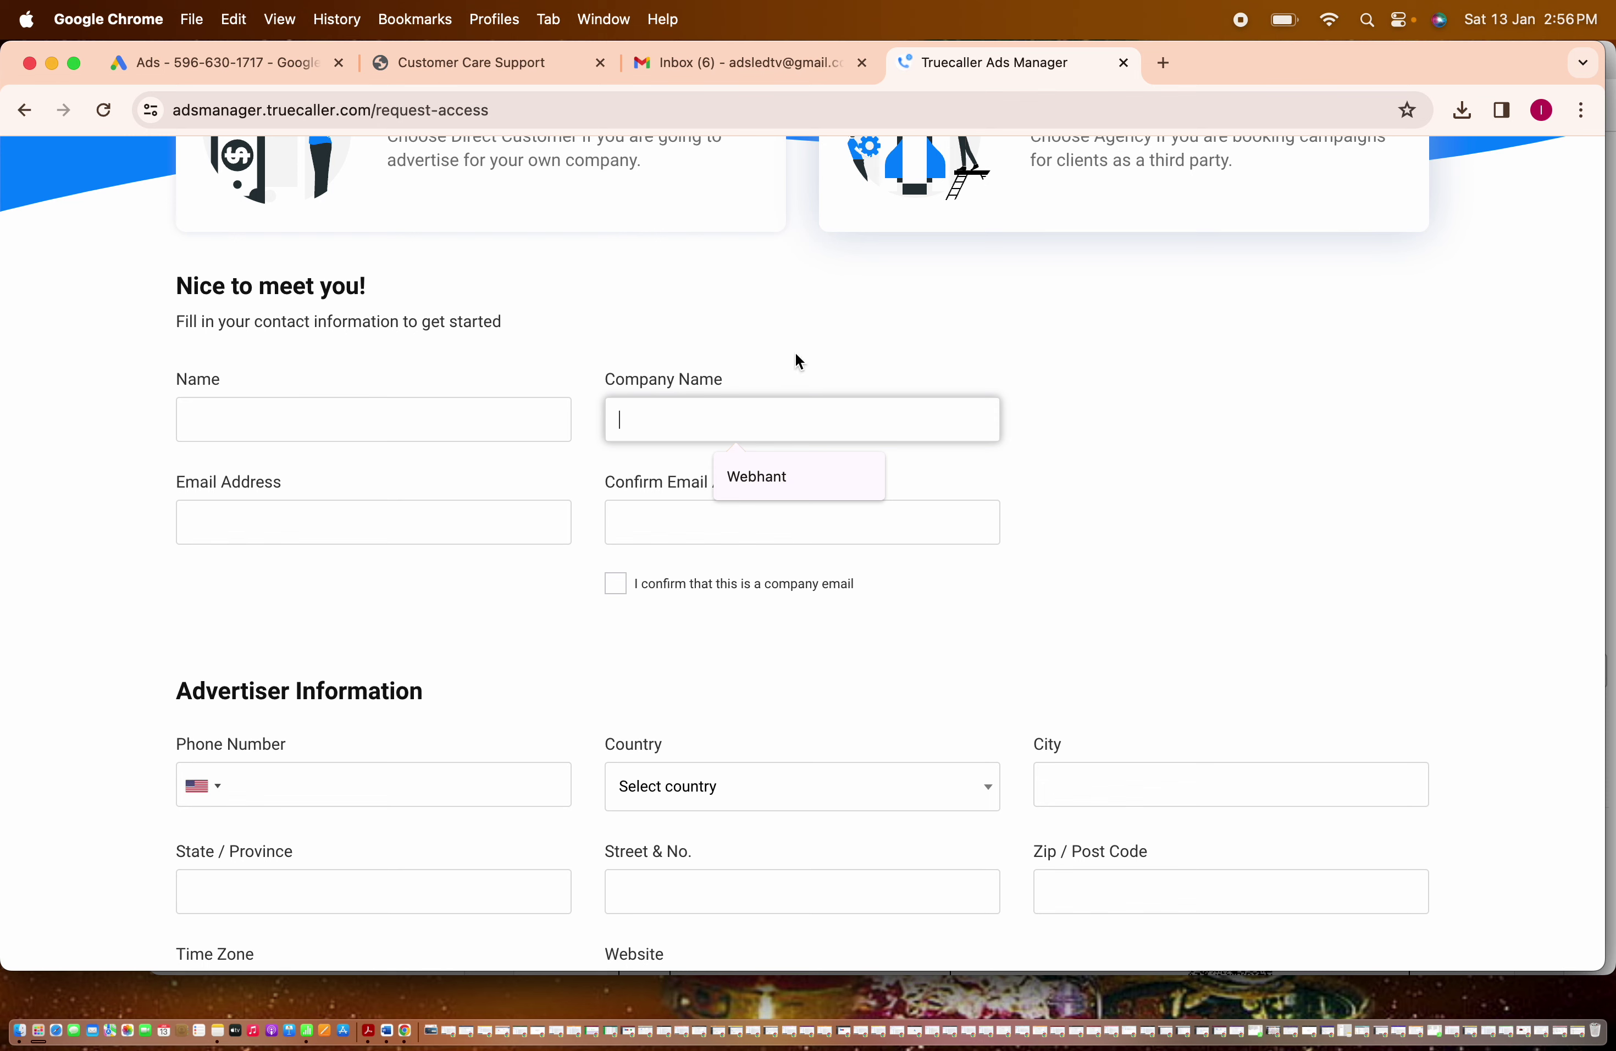
click(279, 522)
click(807, 536)
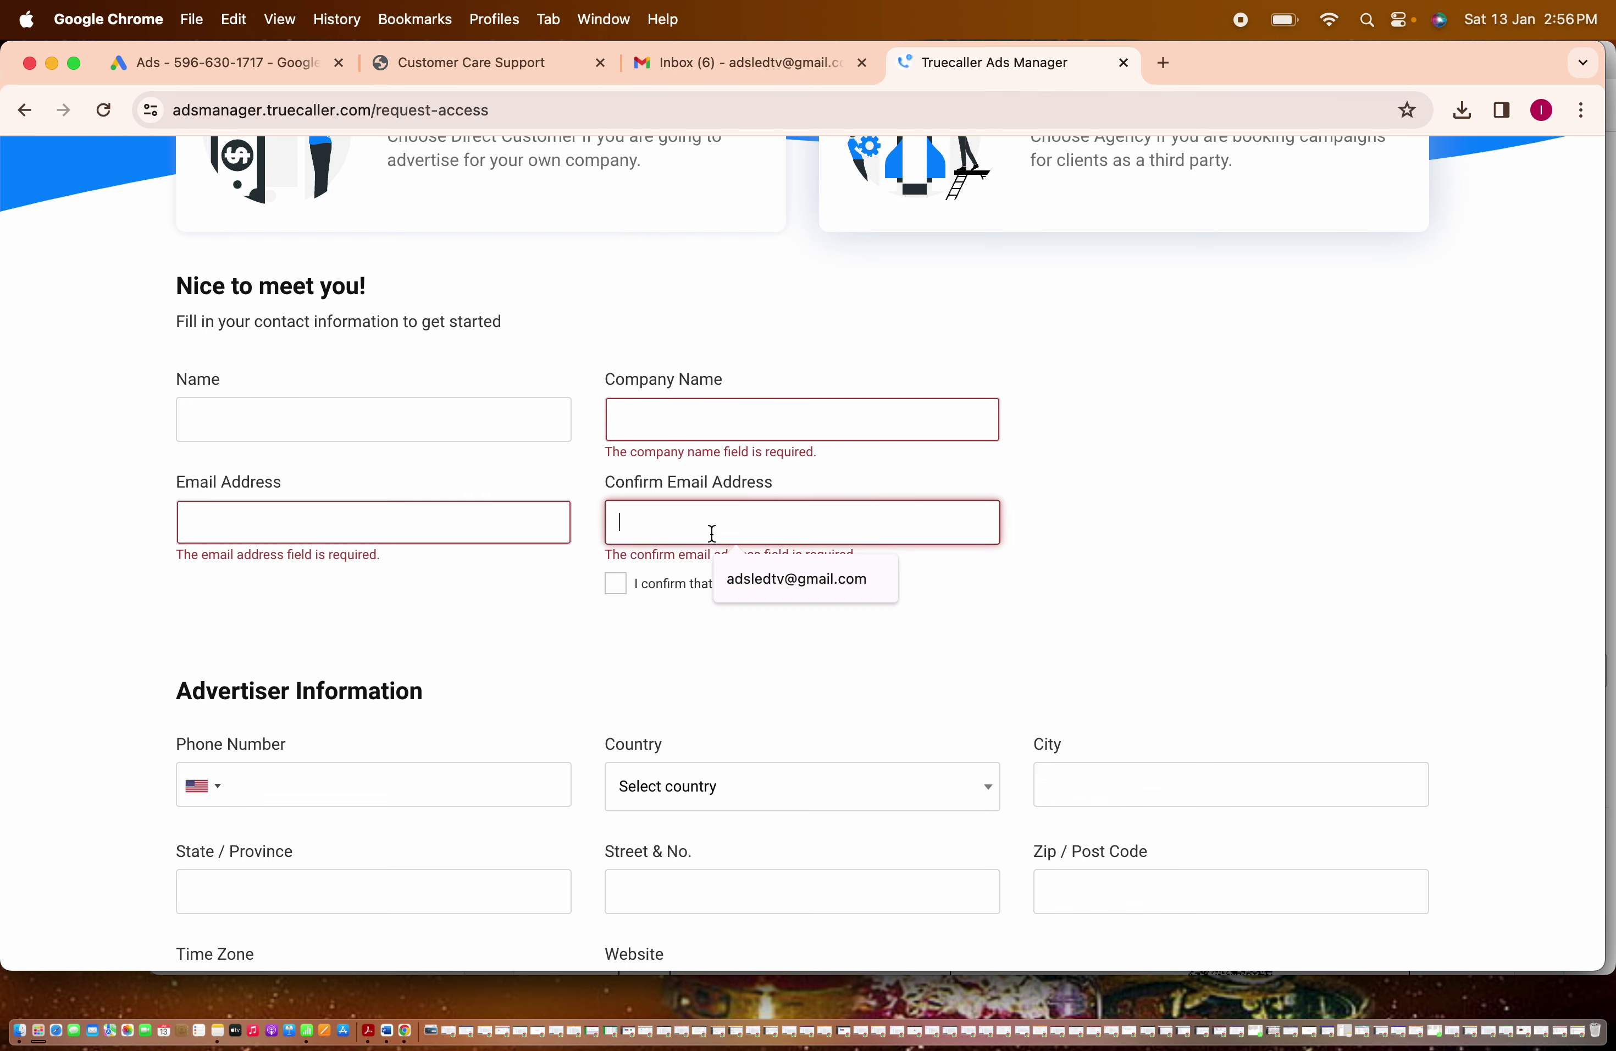
click(1215, 480)
scroll(1215, 480, down, 1)
scroll(1218, 488, down, 5)
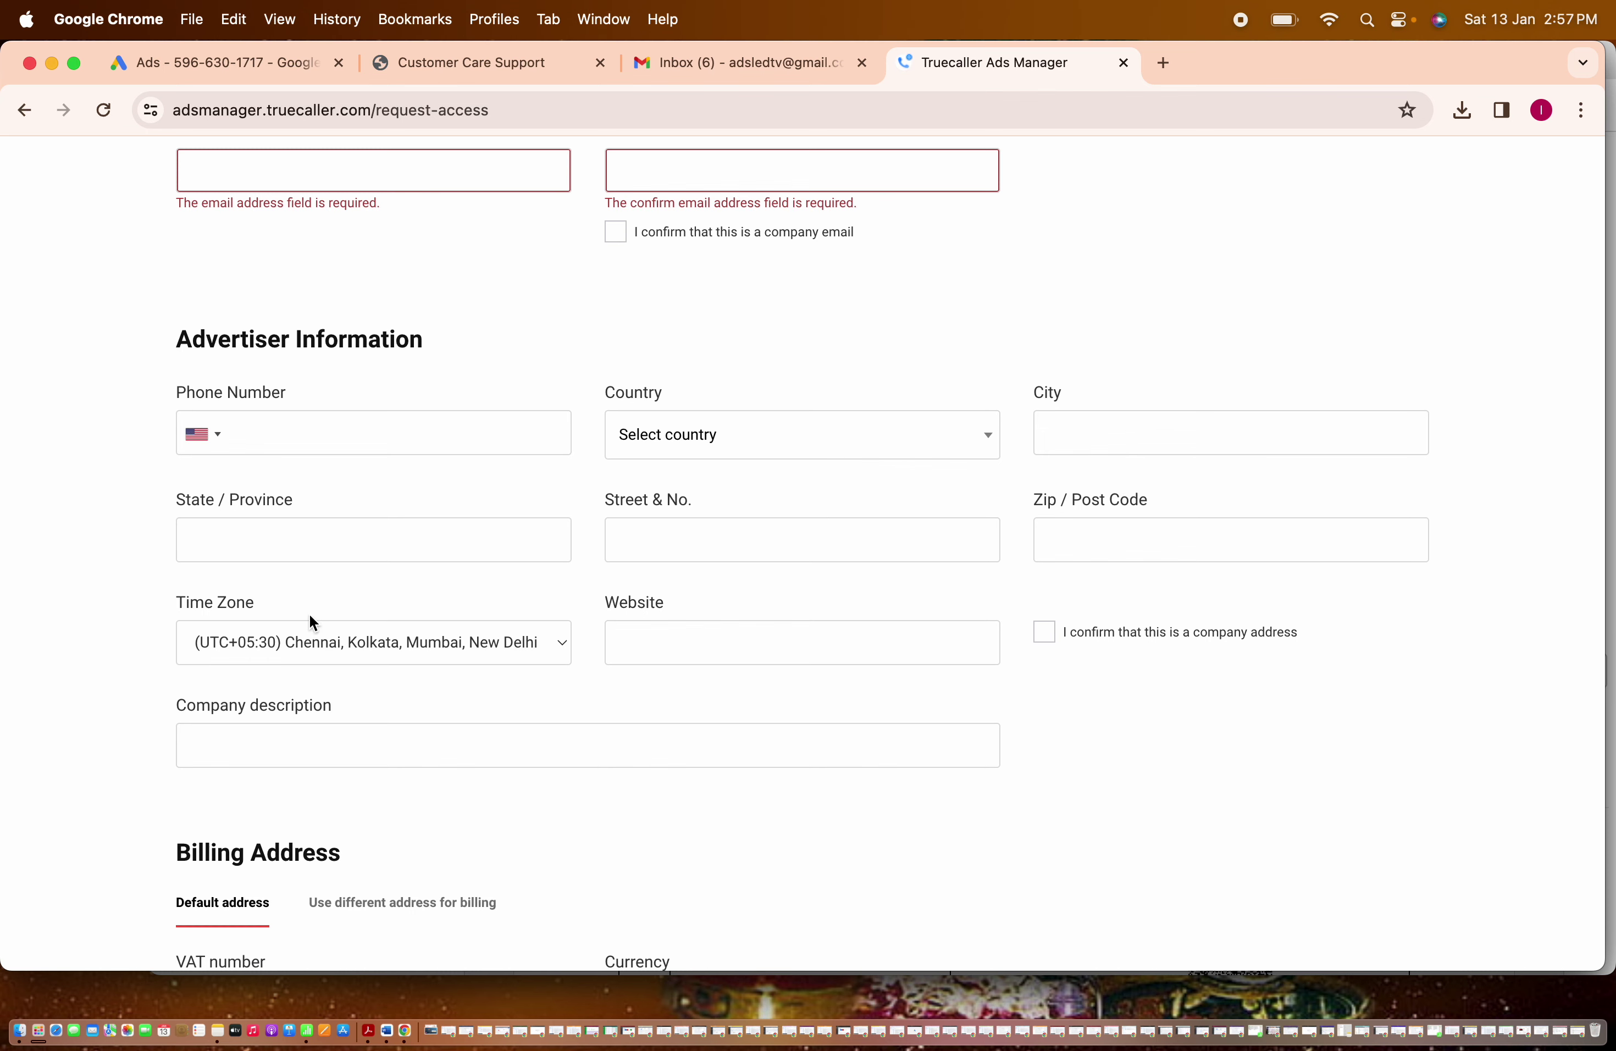
scroll(500, 589, down, 8)
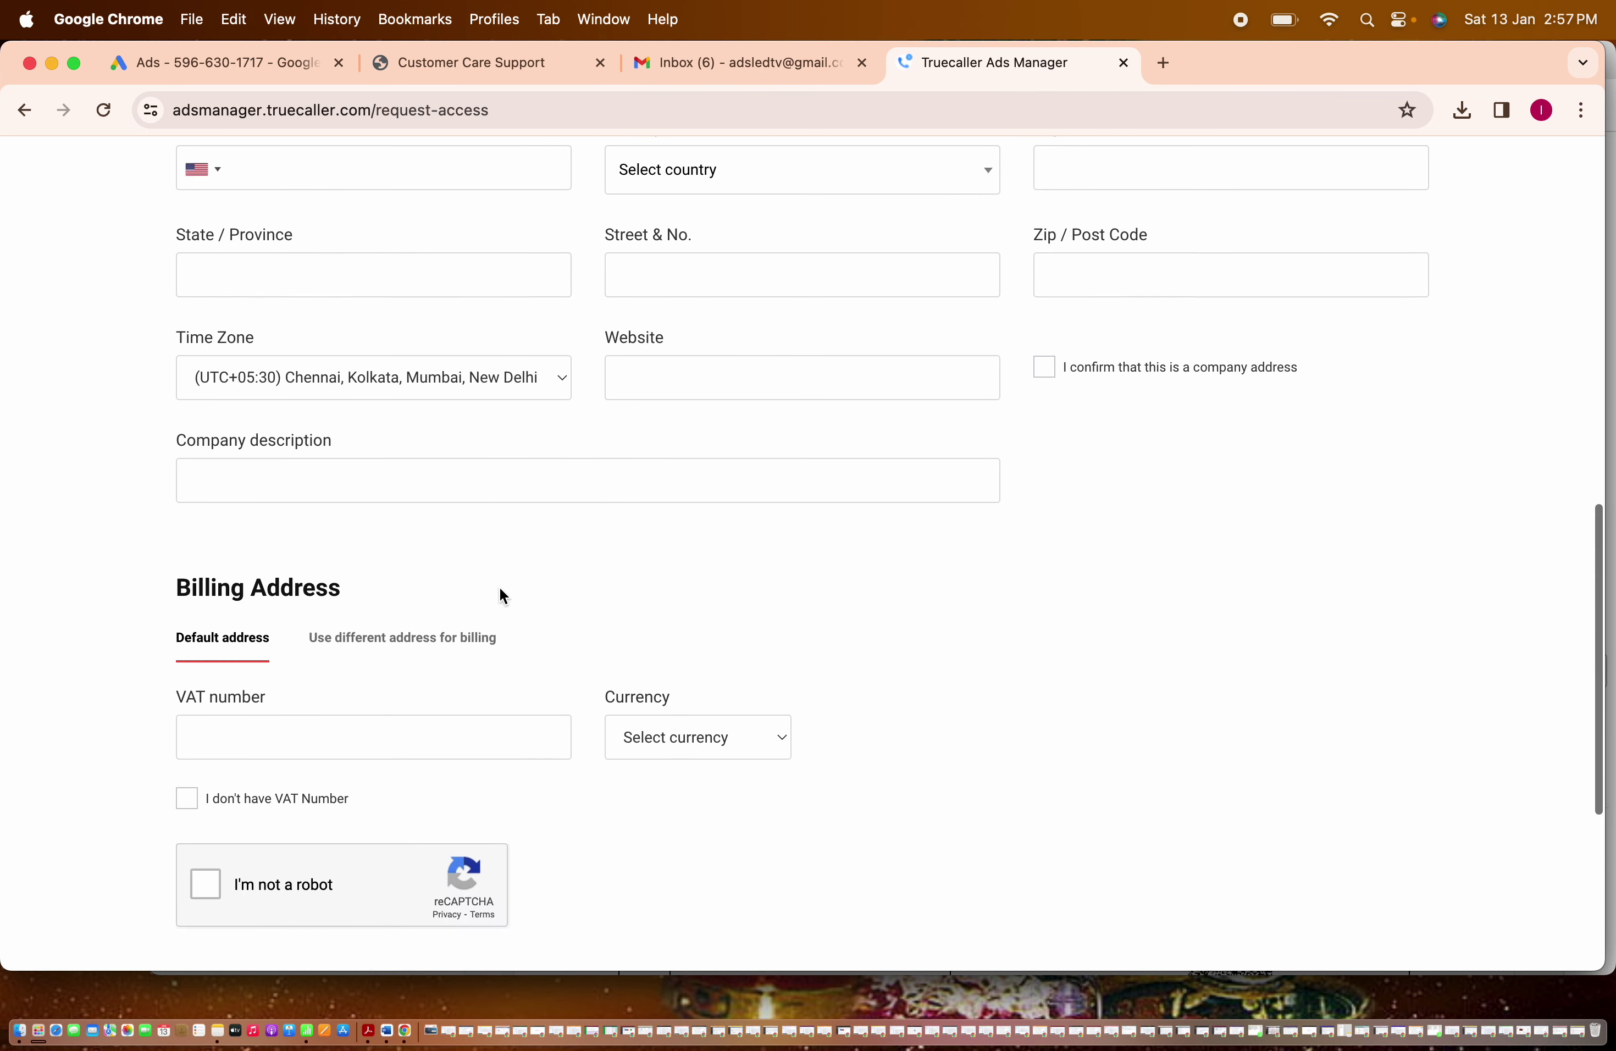
scroll(499, 587, down, 3)
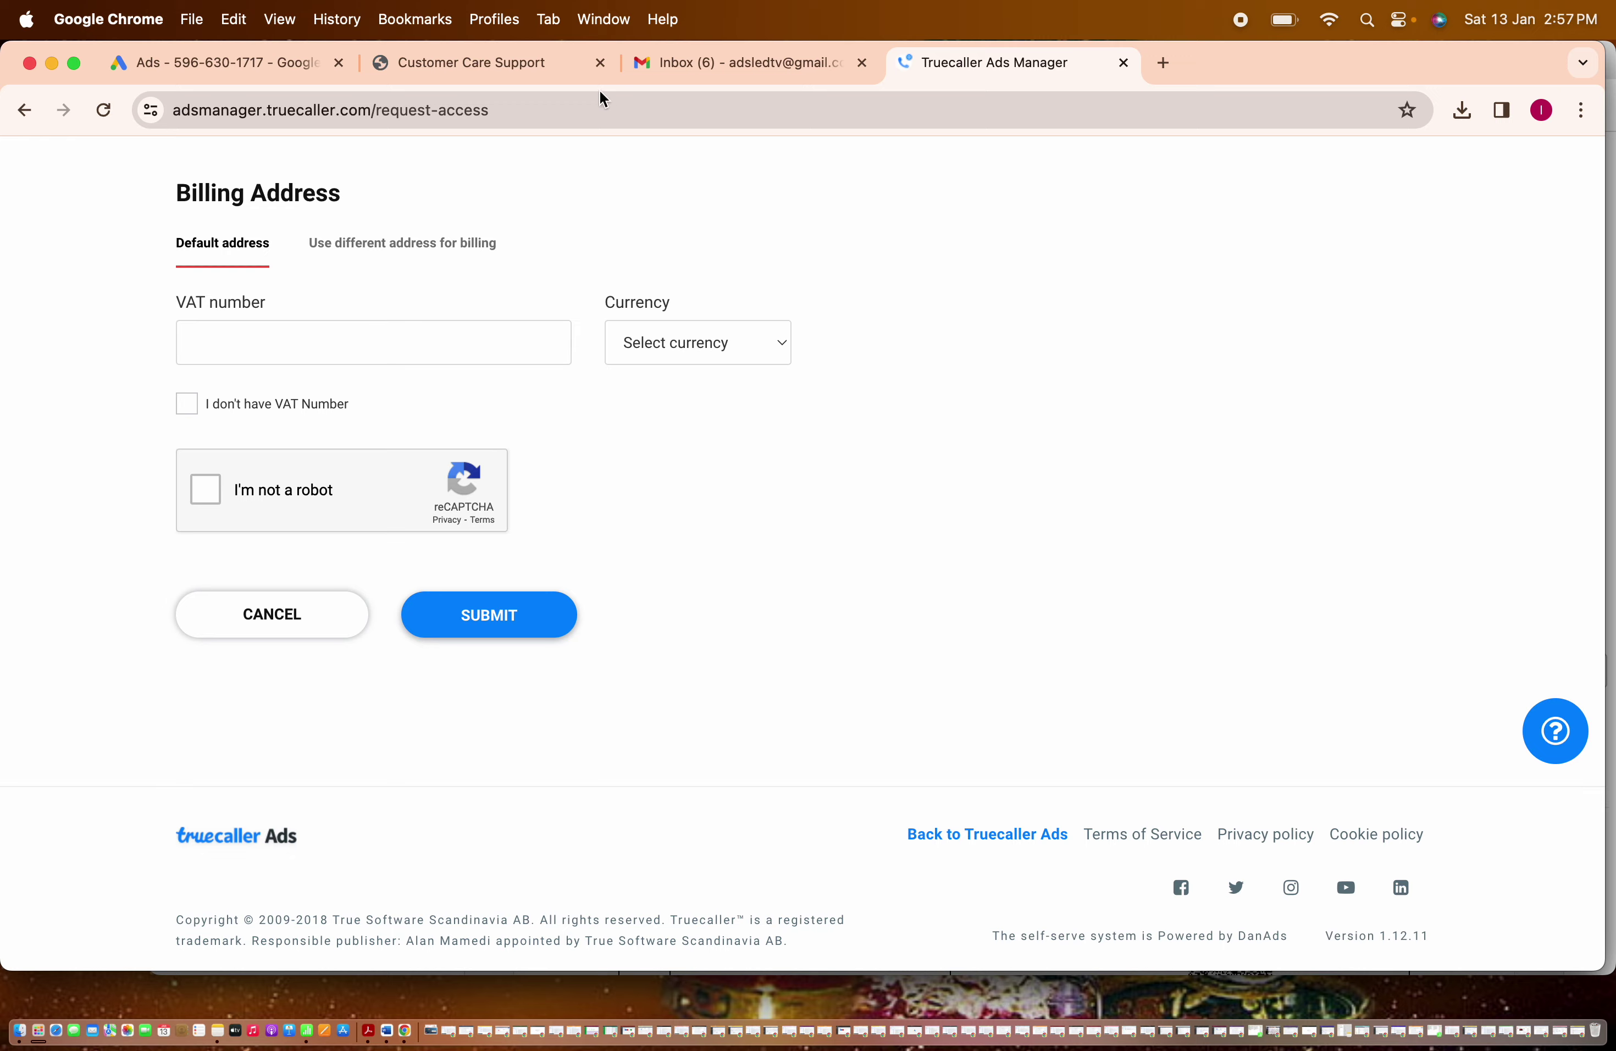
click(755, 77)
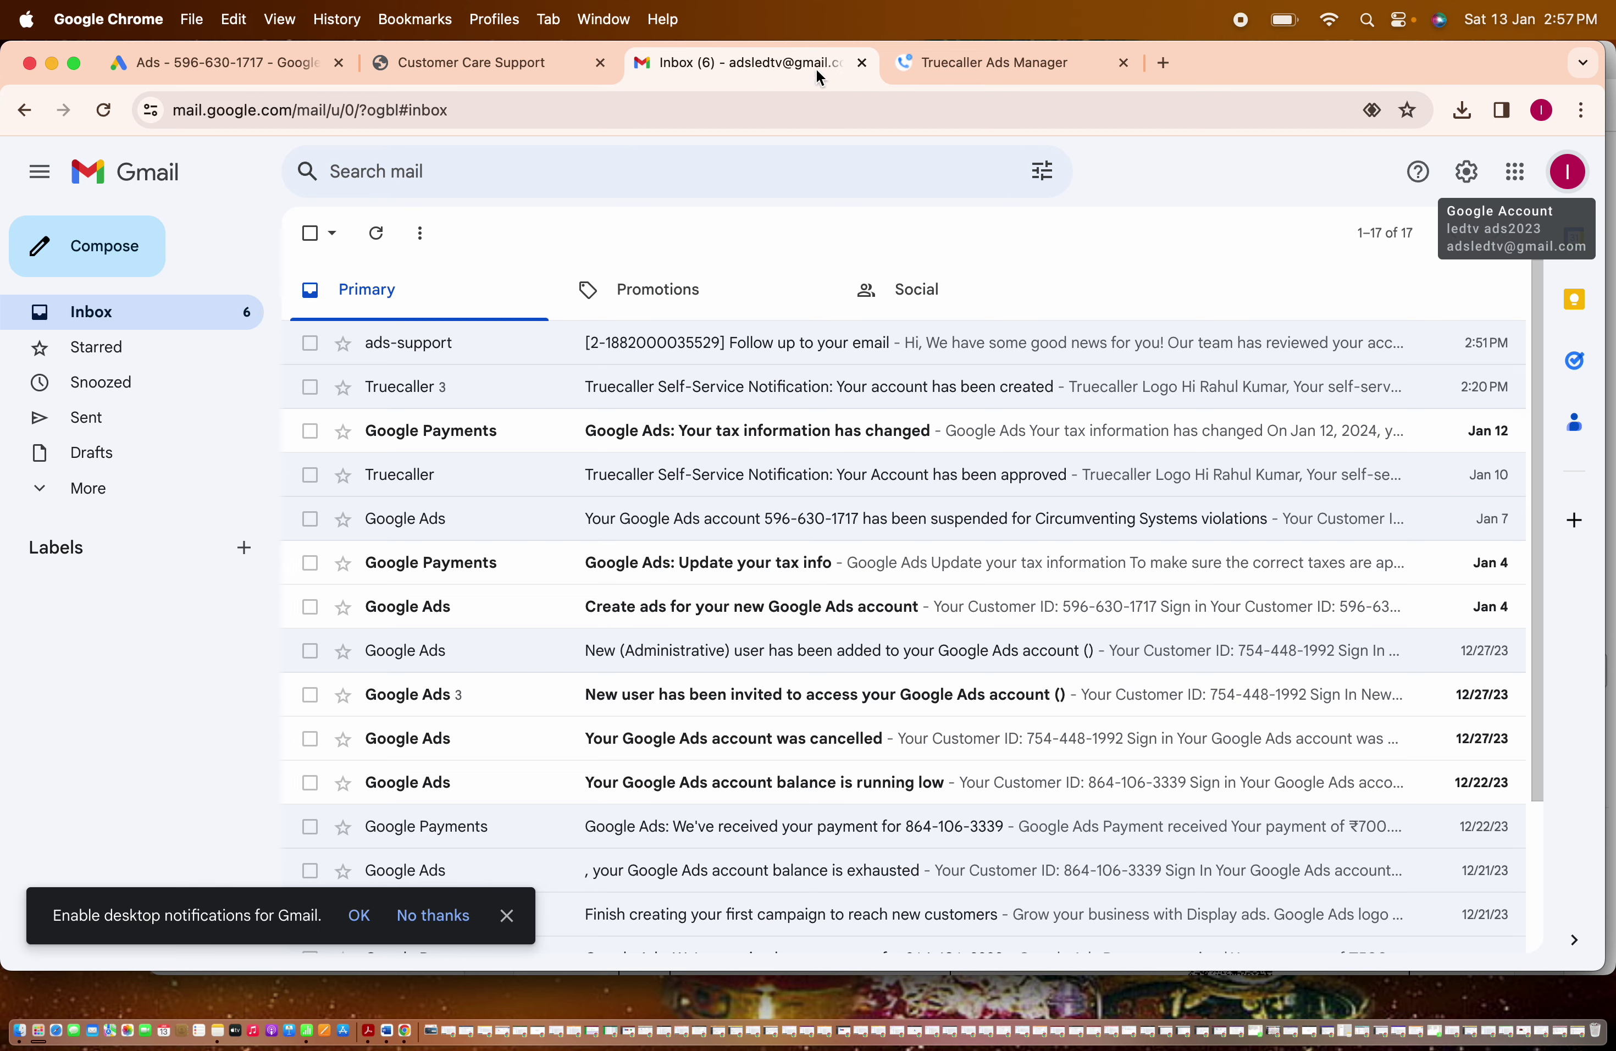
click(918, 81)
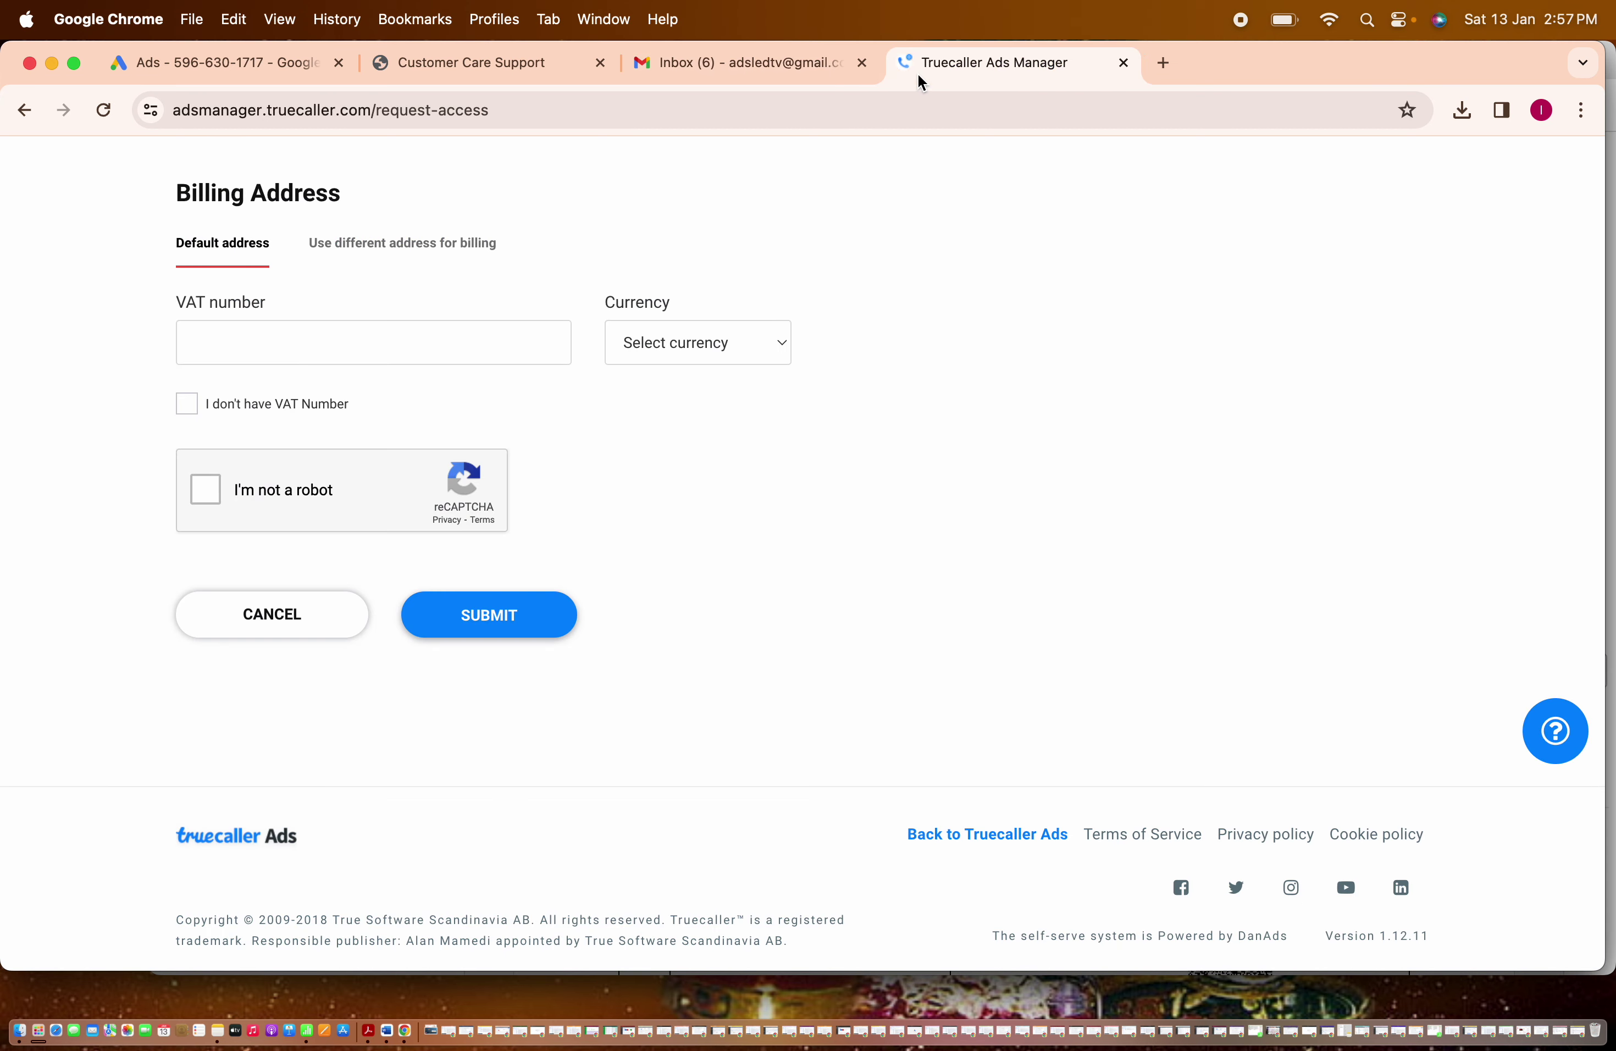
click(791, 79)
click(943, 479)
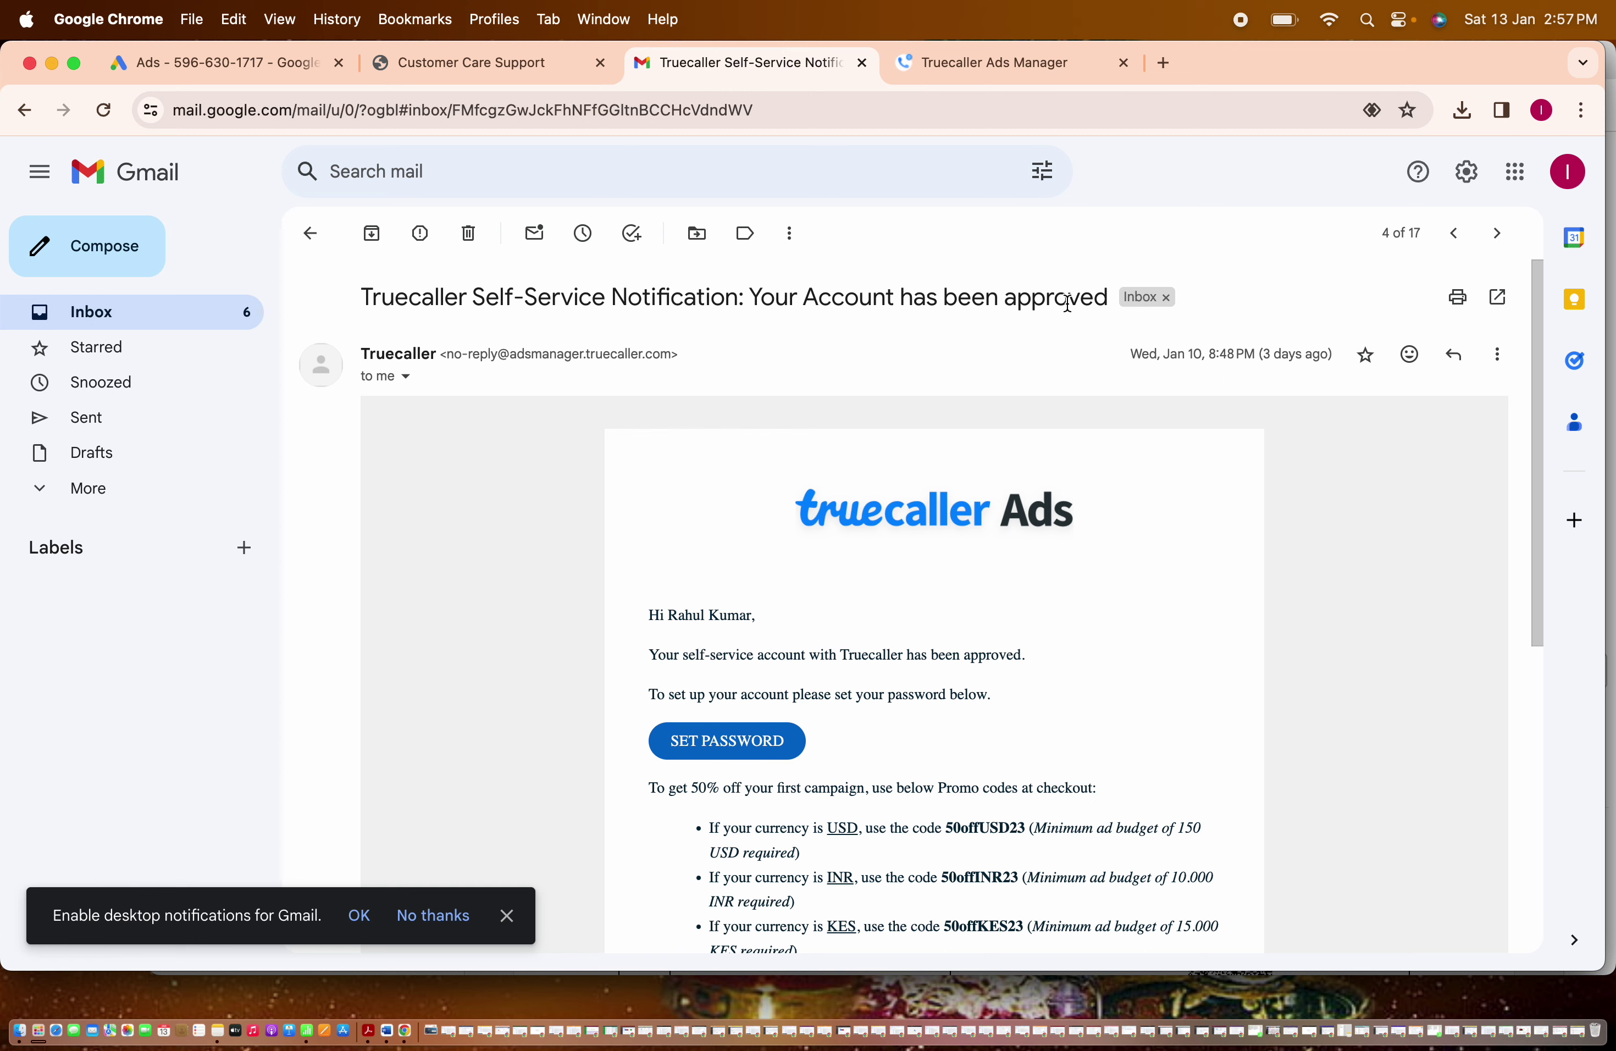
click(101, 313)
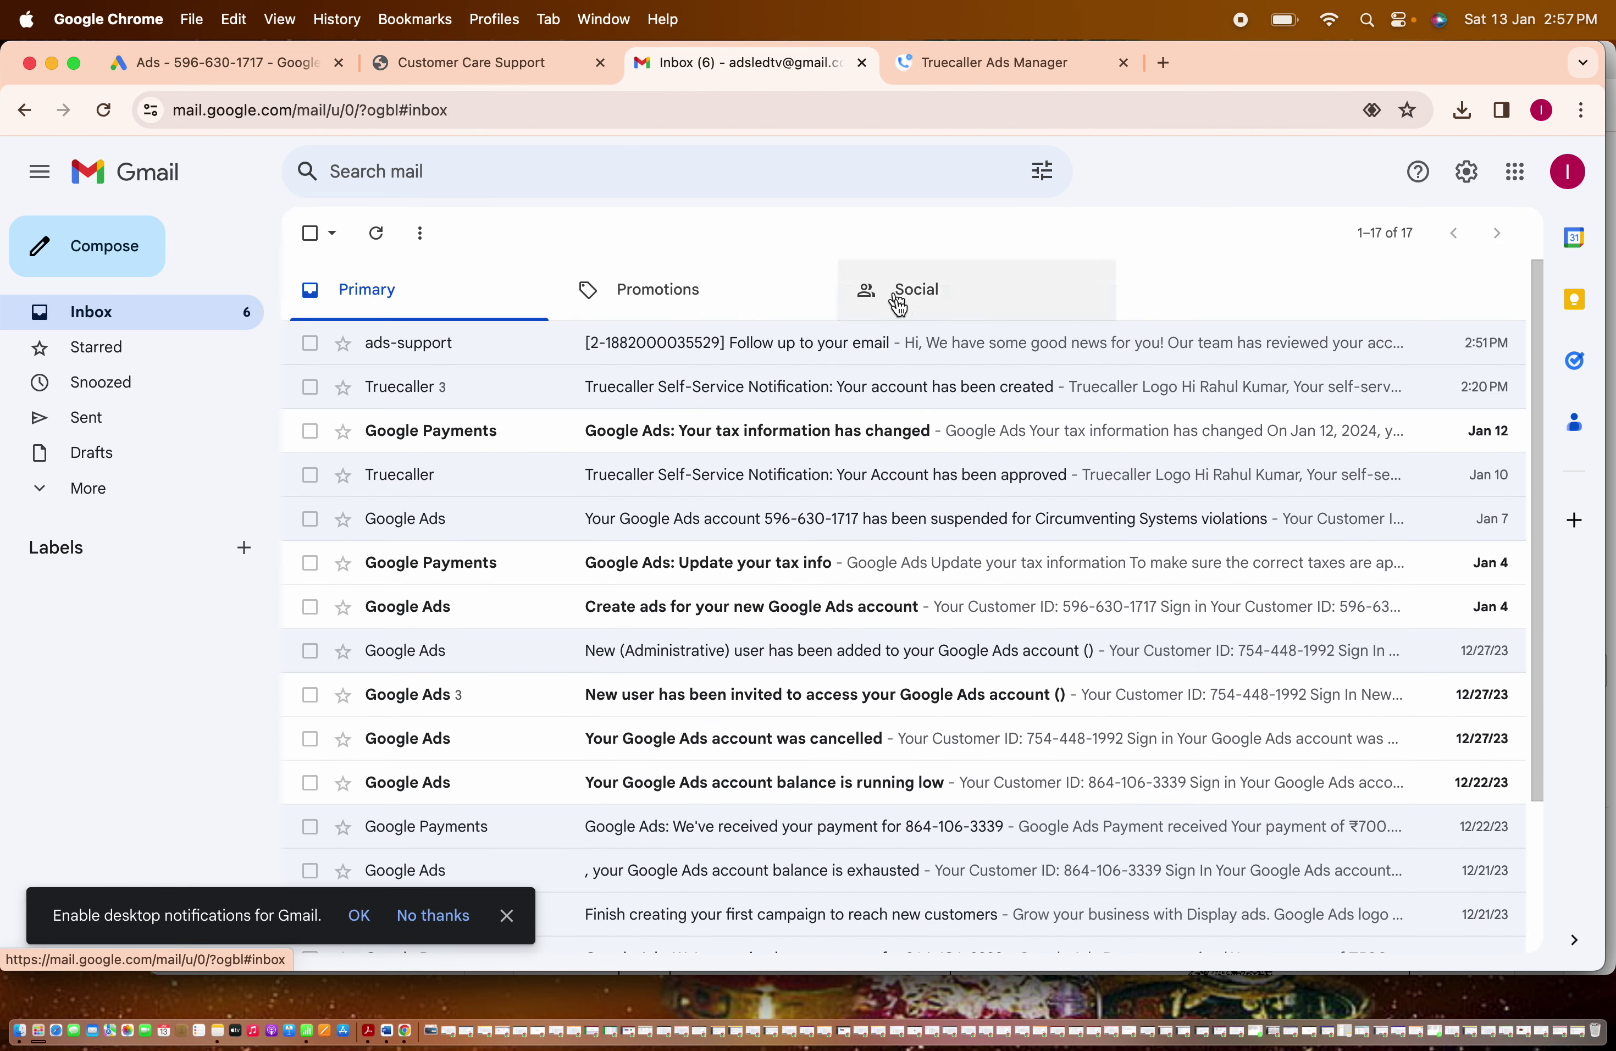
Log in to Truecaller Ads Manager with the saved credentials and Remember me enabled, and dismiss the promo code message.
click(954, 68)
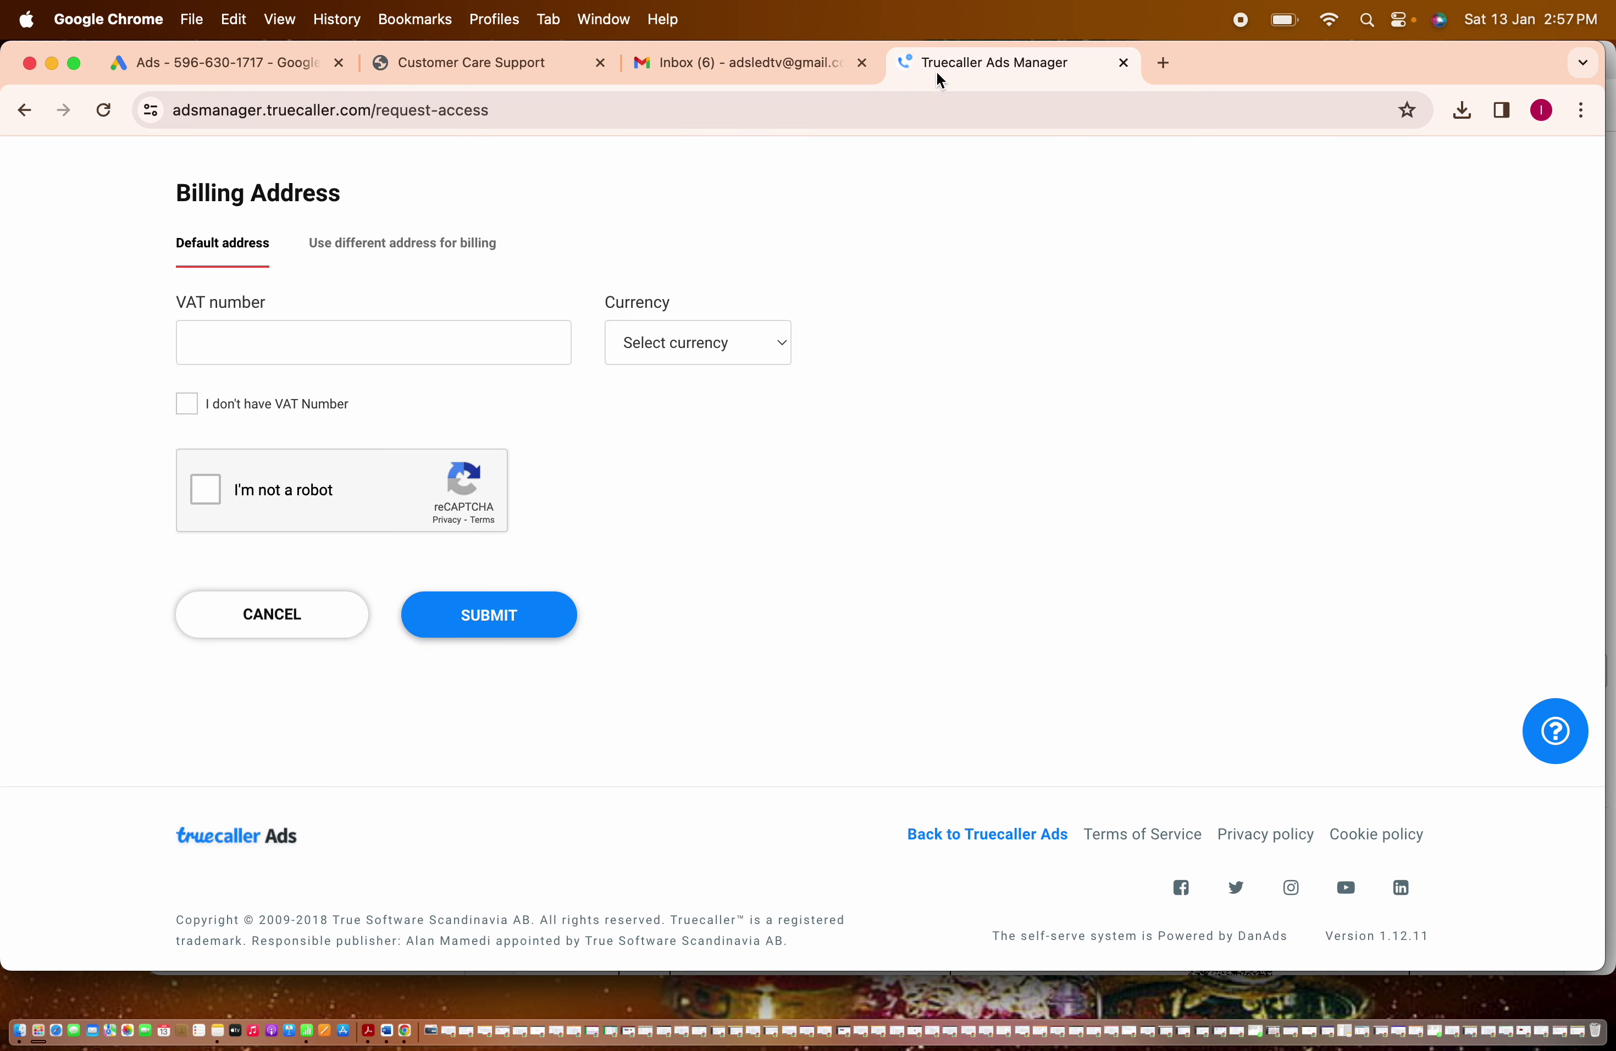
click(24, 110)
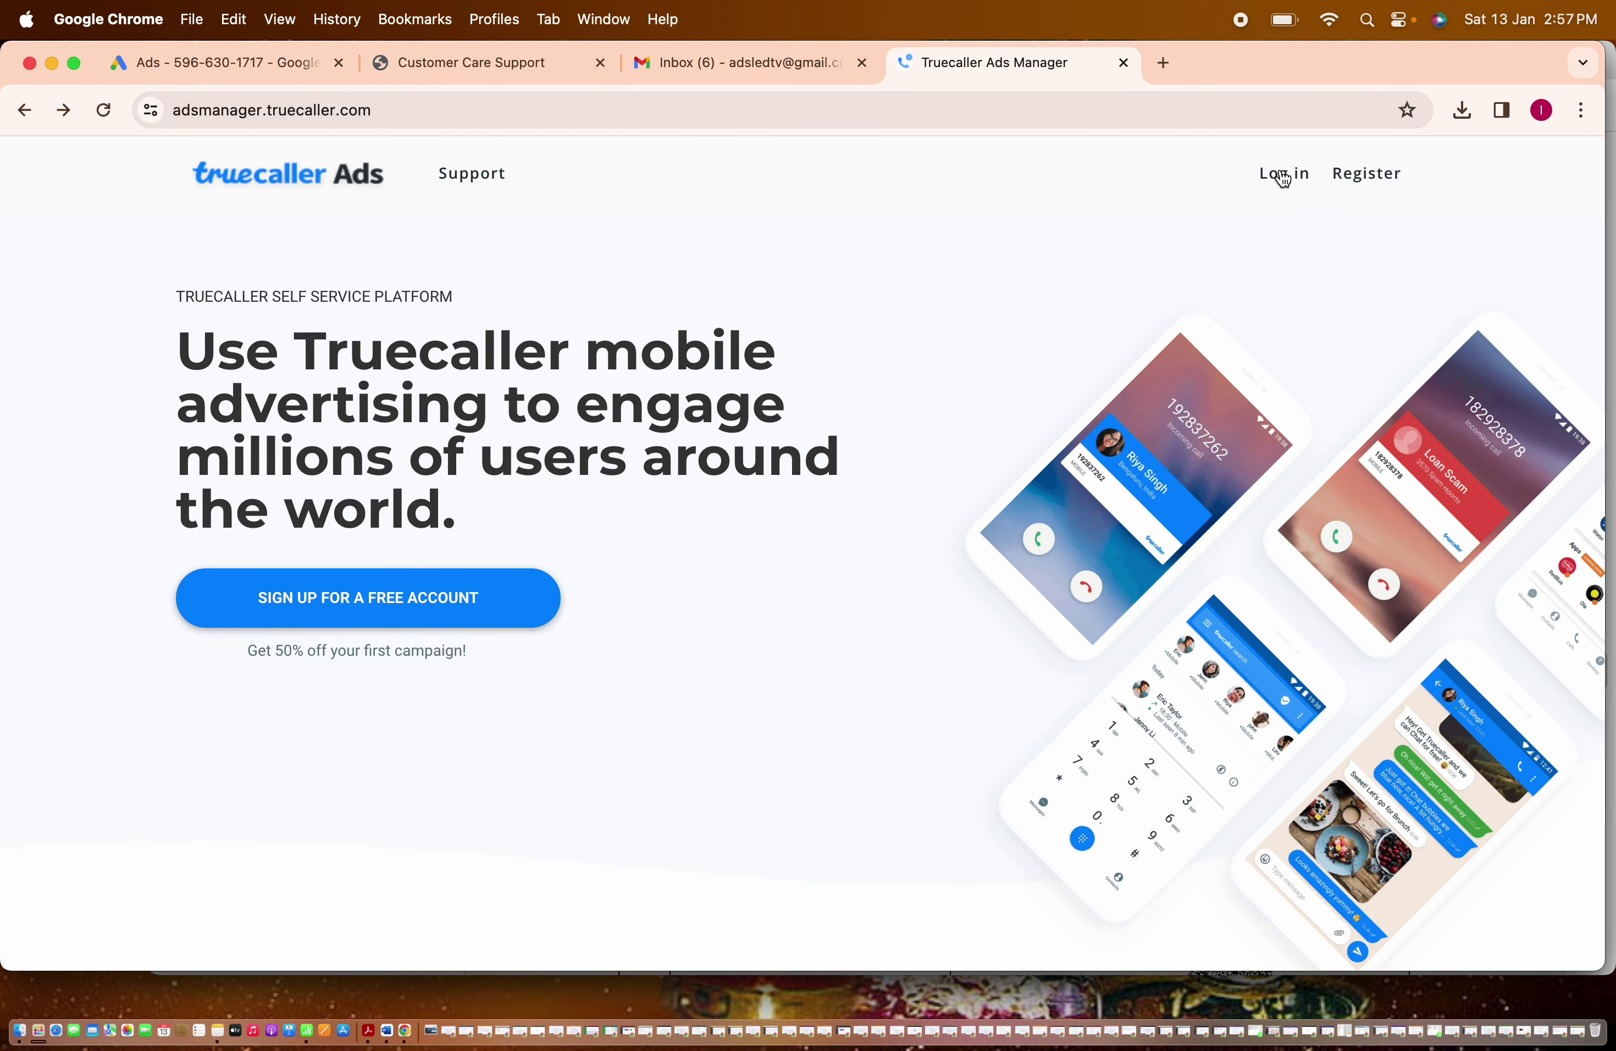
click(1283, 178)
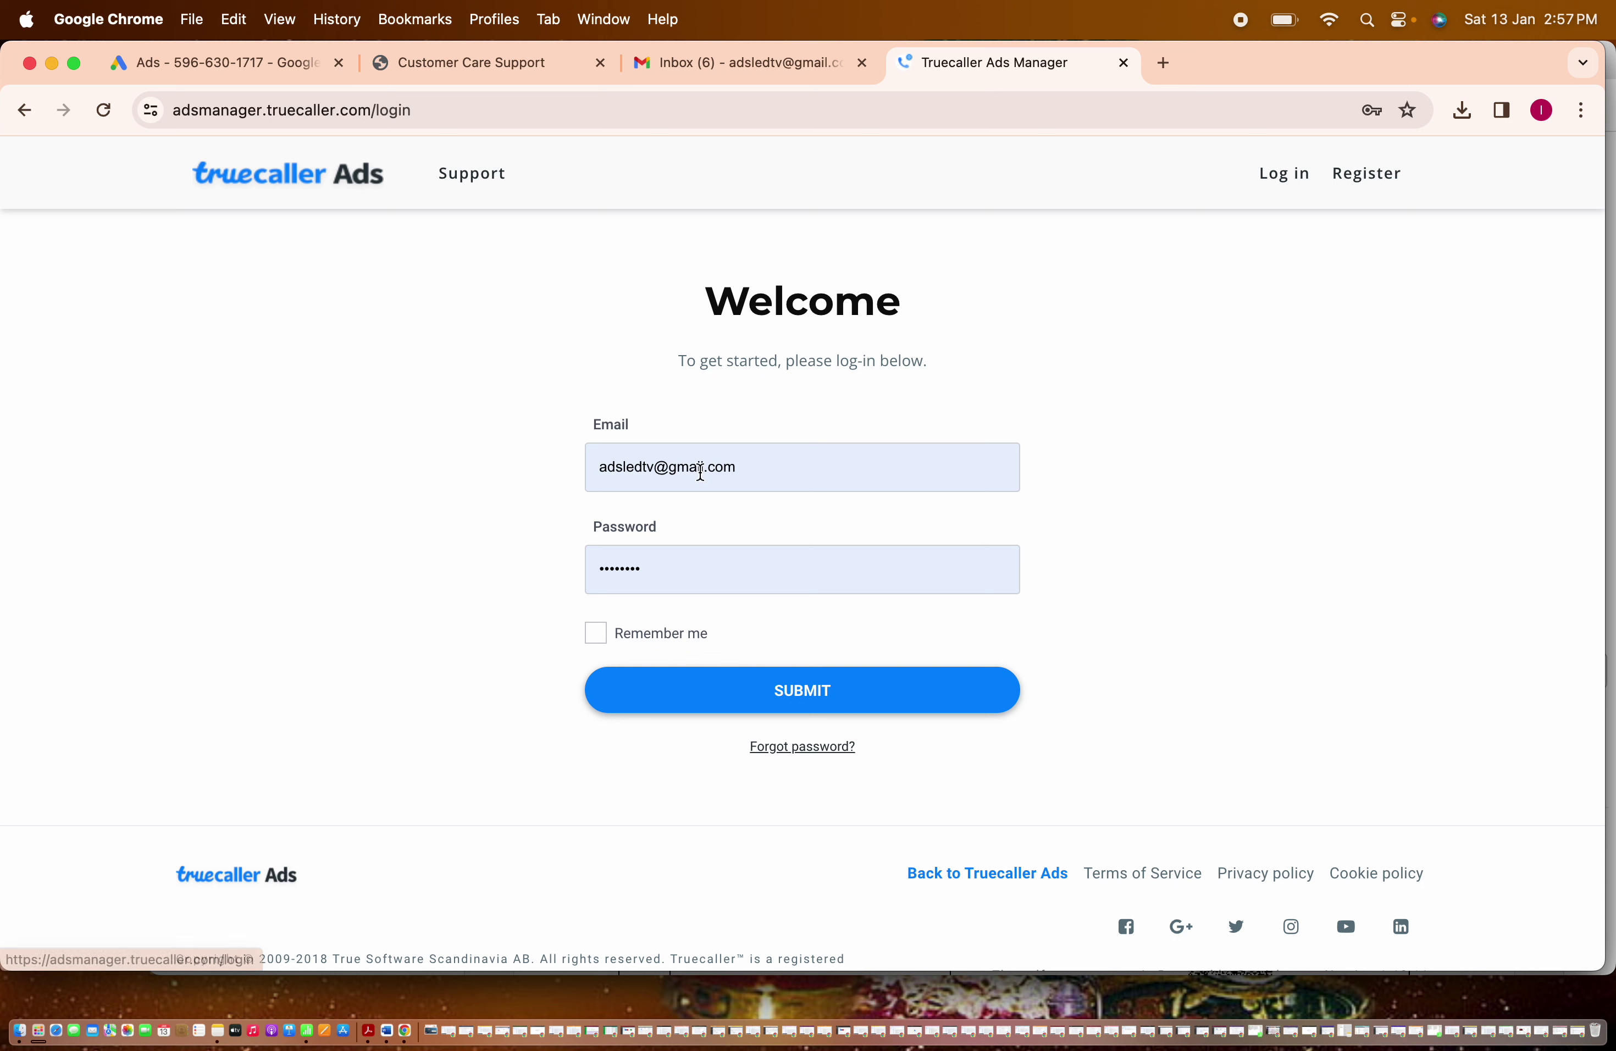
click(596, 632)
click(681, 477)
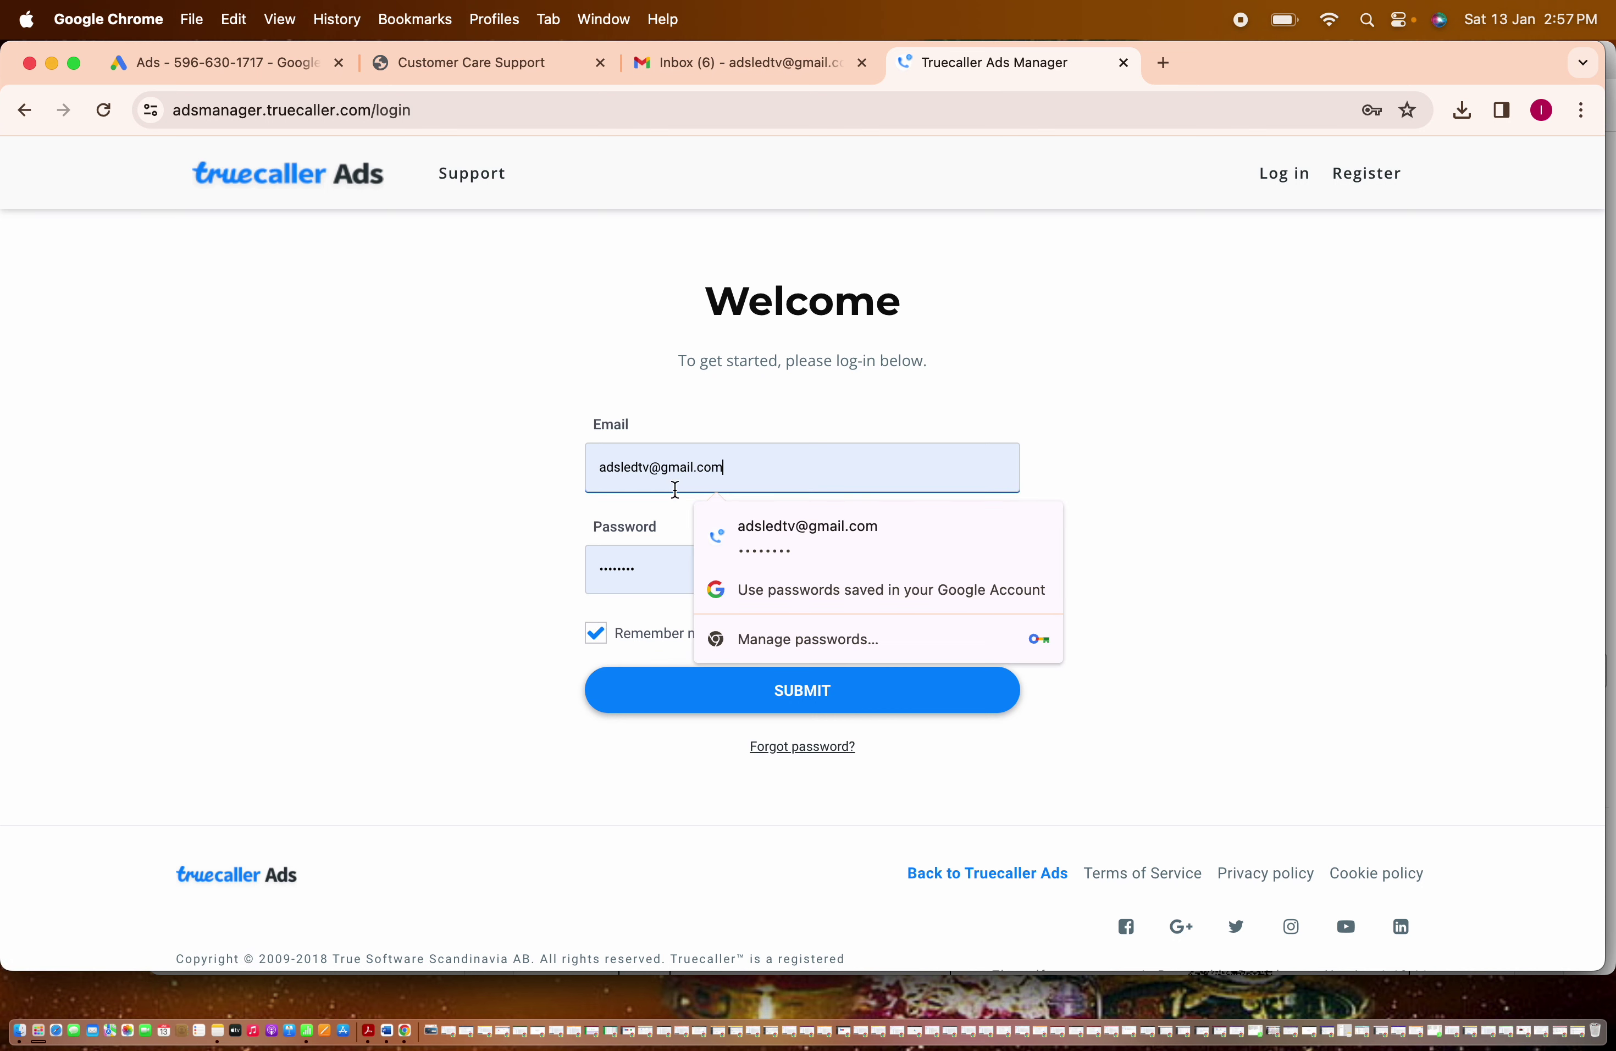
click(635, 563)
click(1226, 451)
click(767, 710)
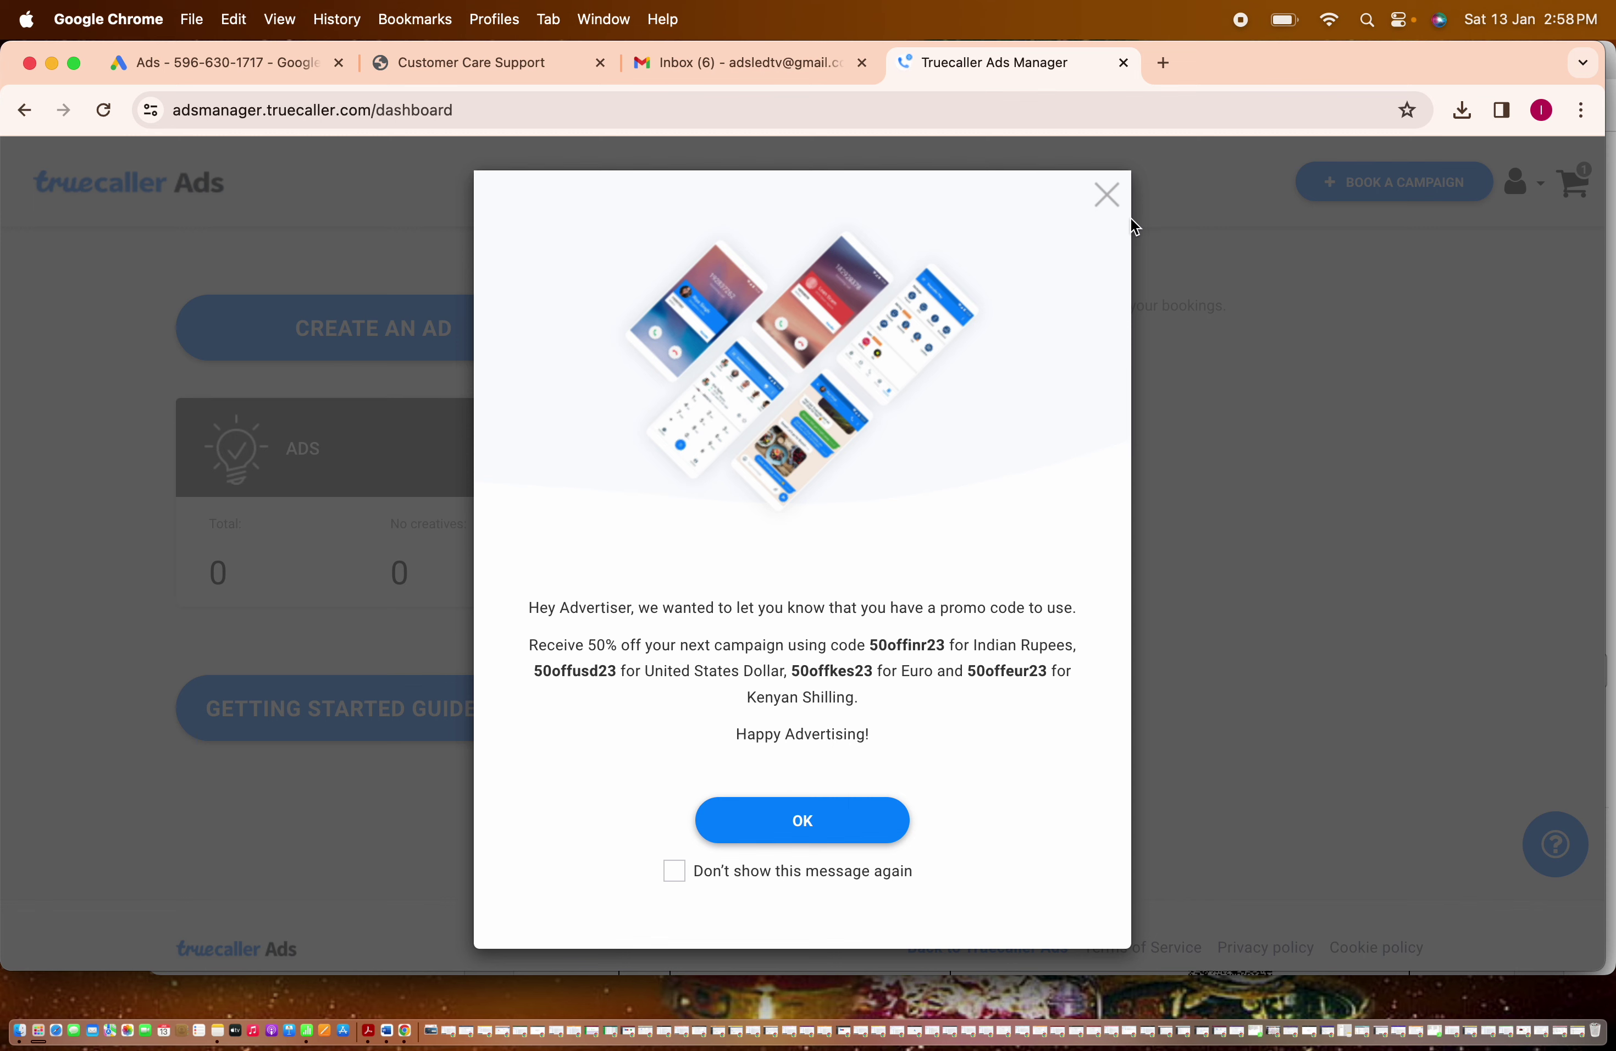
click(1107, 196)
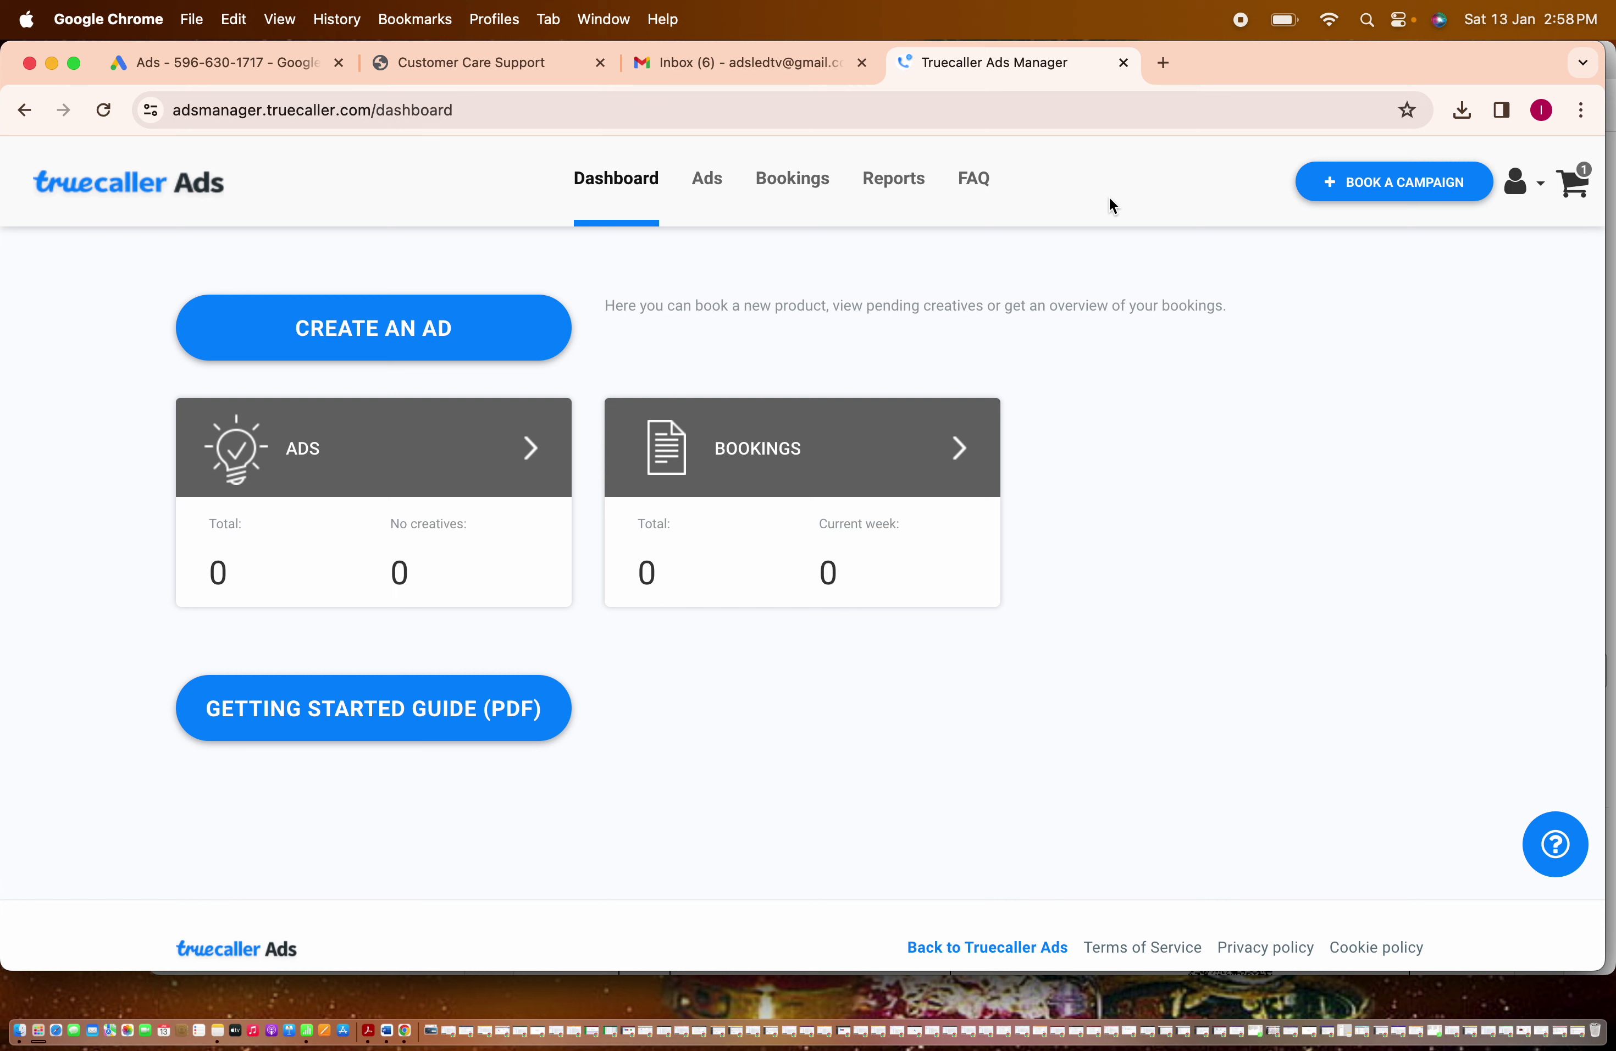
Start booking a new campaign named "Webhant Digital Marketing" with the ad product Native Ads - India INR.
click(1360, 196)
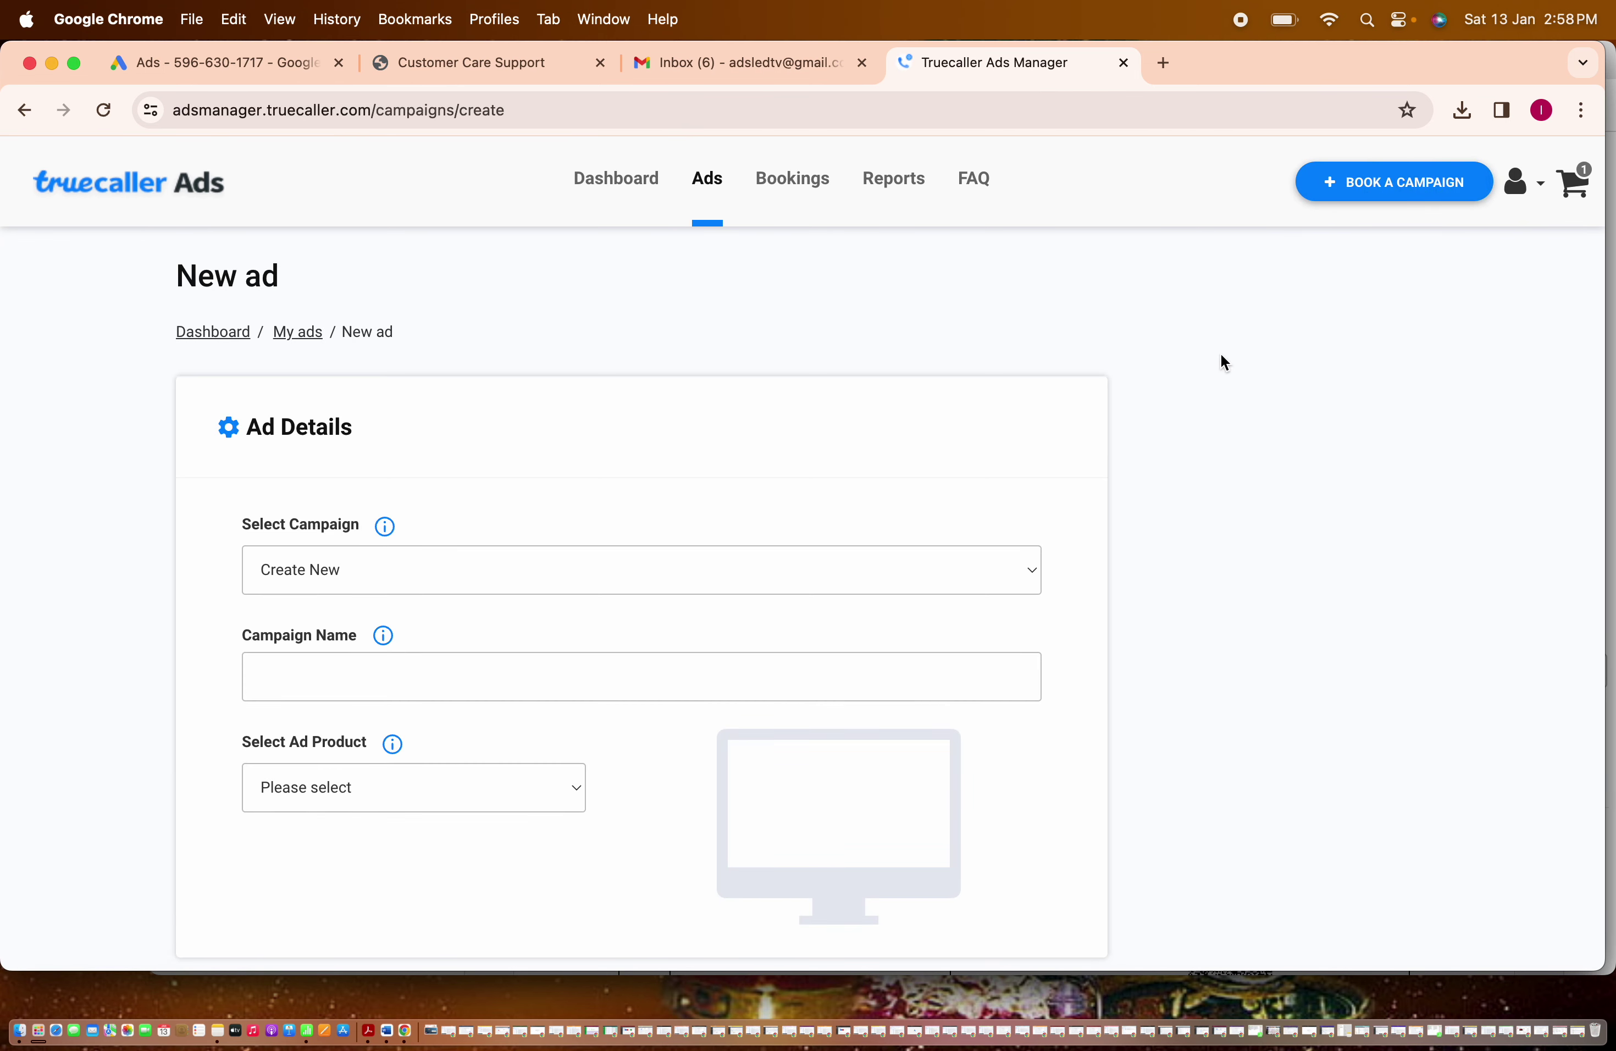
scroll(1222, 358, down, 1)
scroll(1220, 358, down, 4)
click(464, 362)
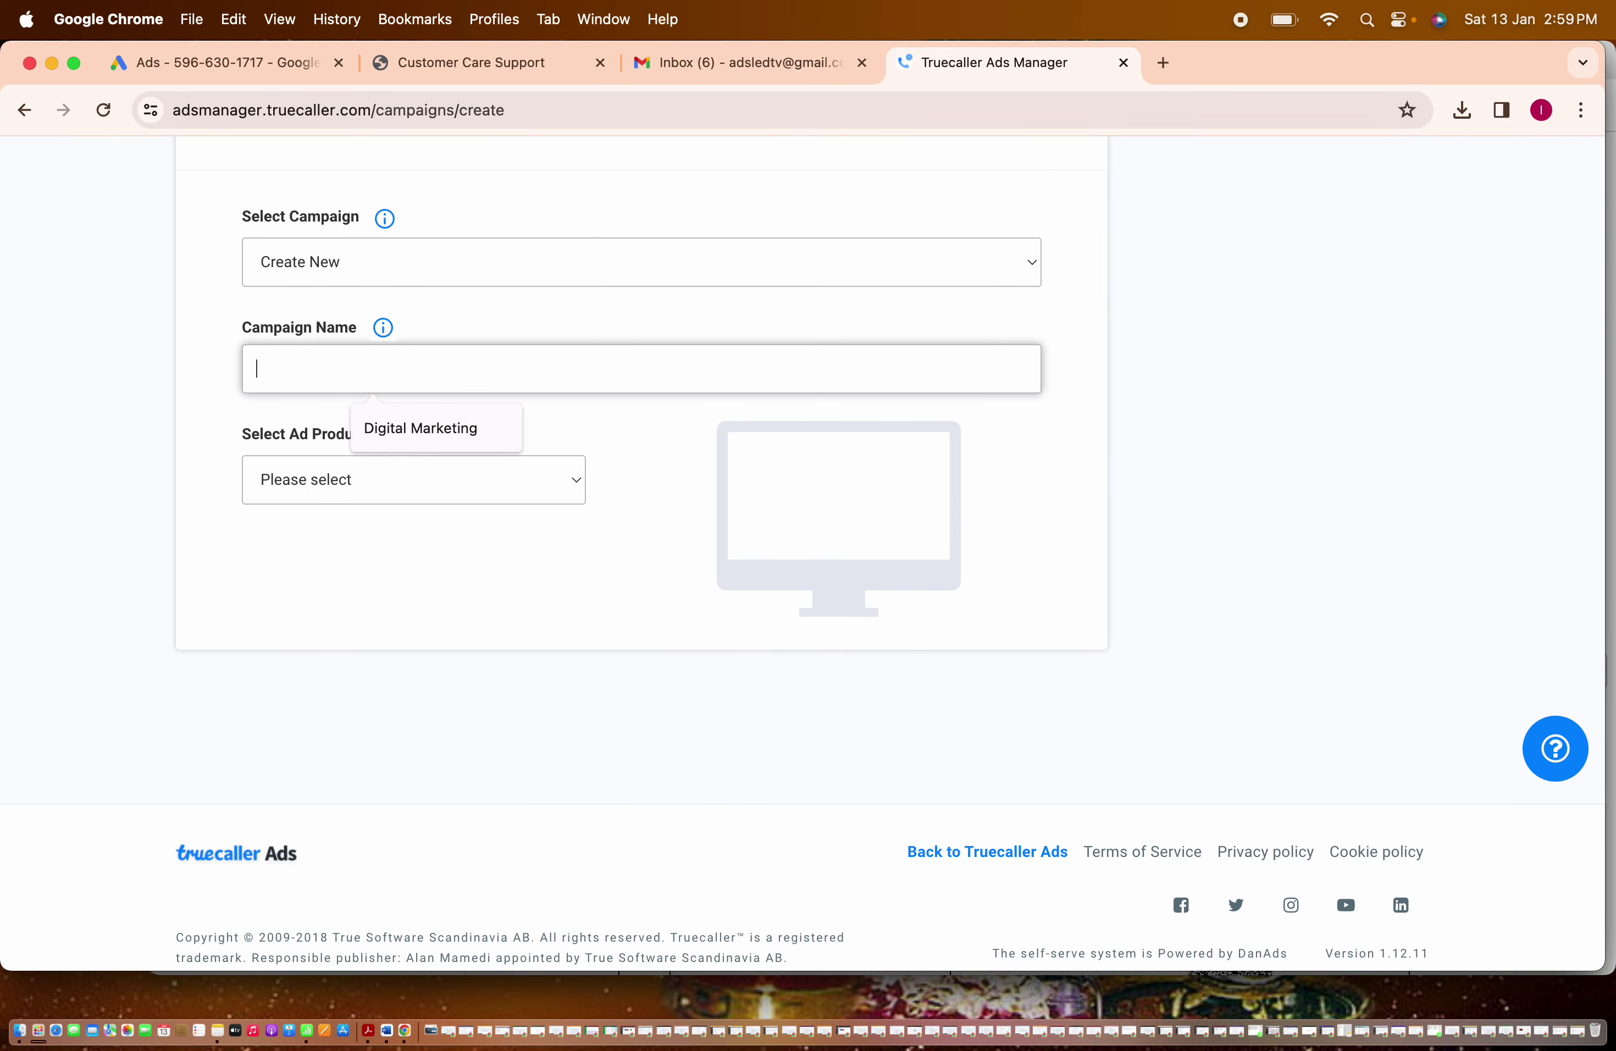
text(Webhant Di)
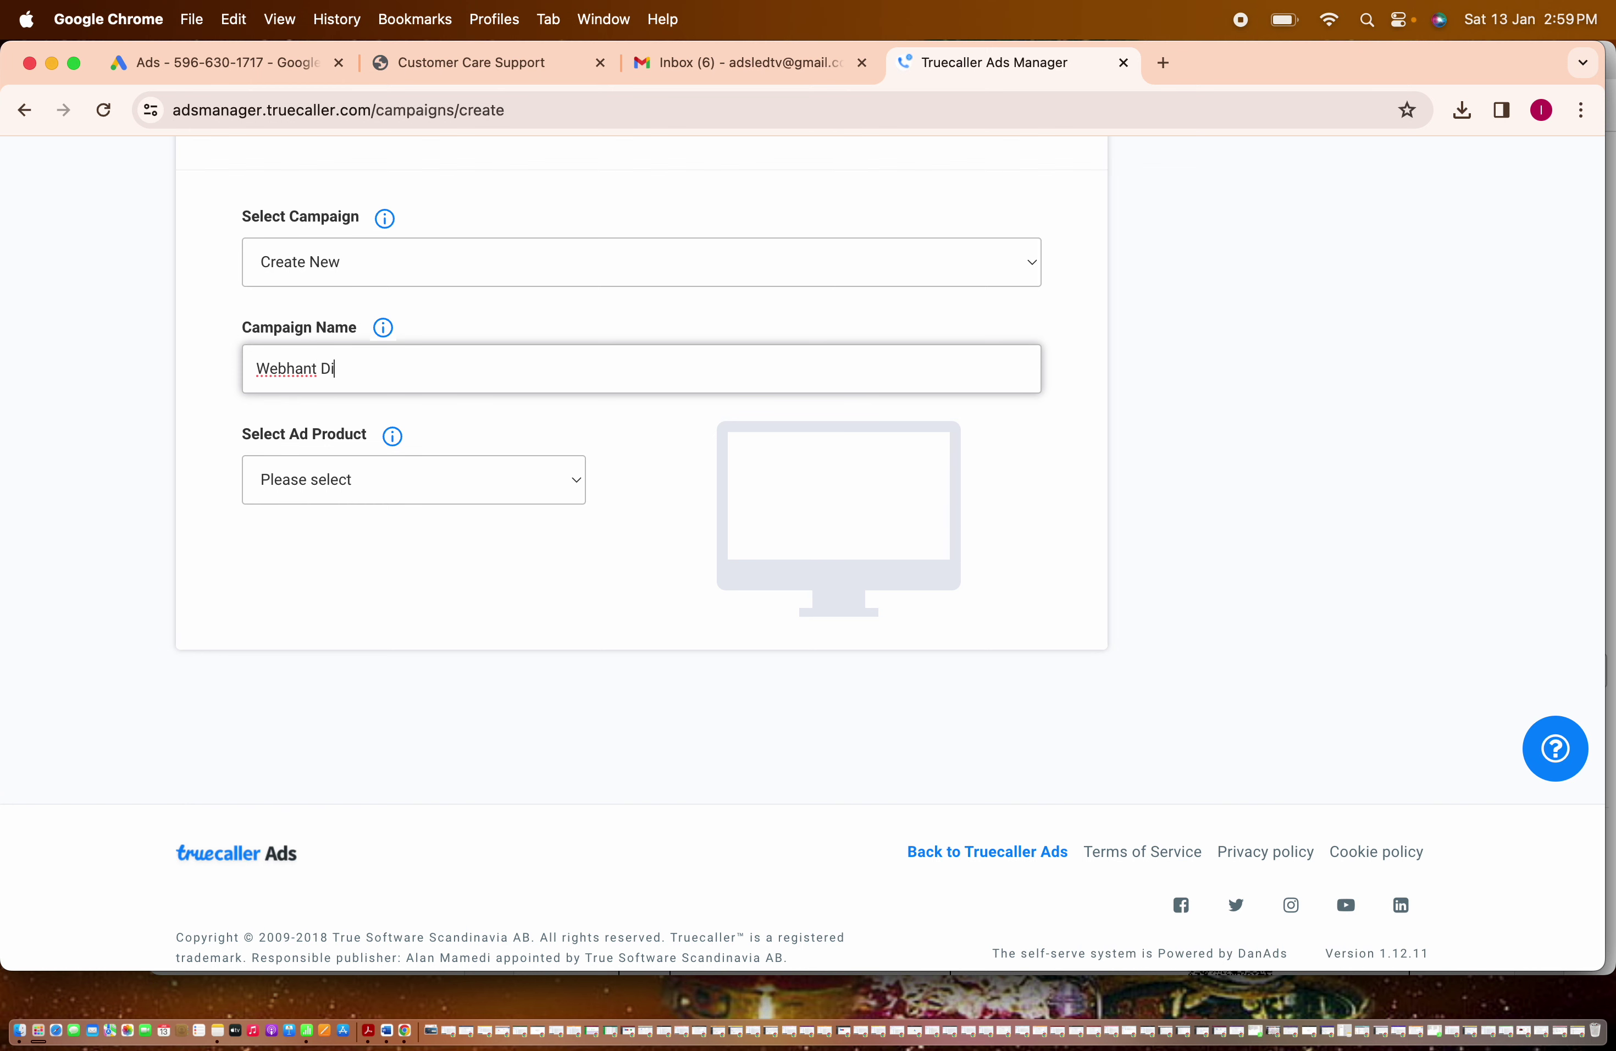
text(gital Marketing)
click(450, 477)
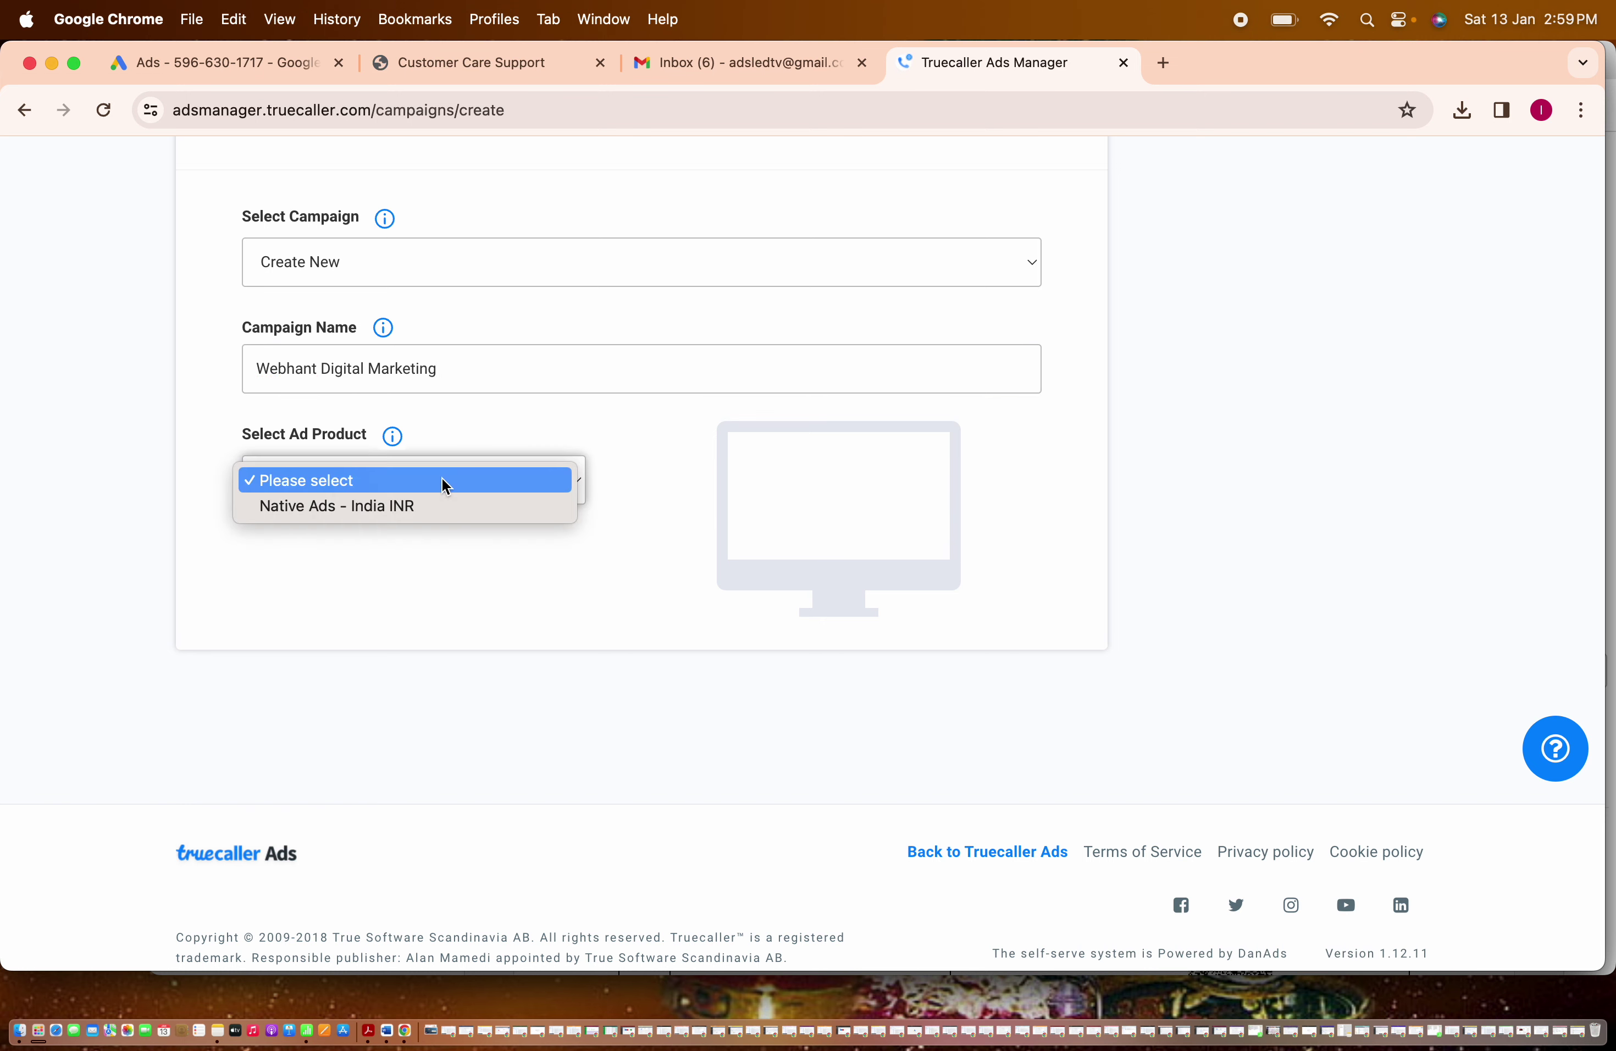
click(401, 511)
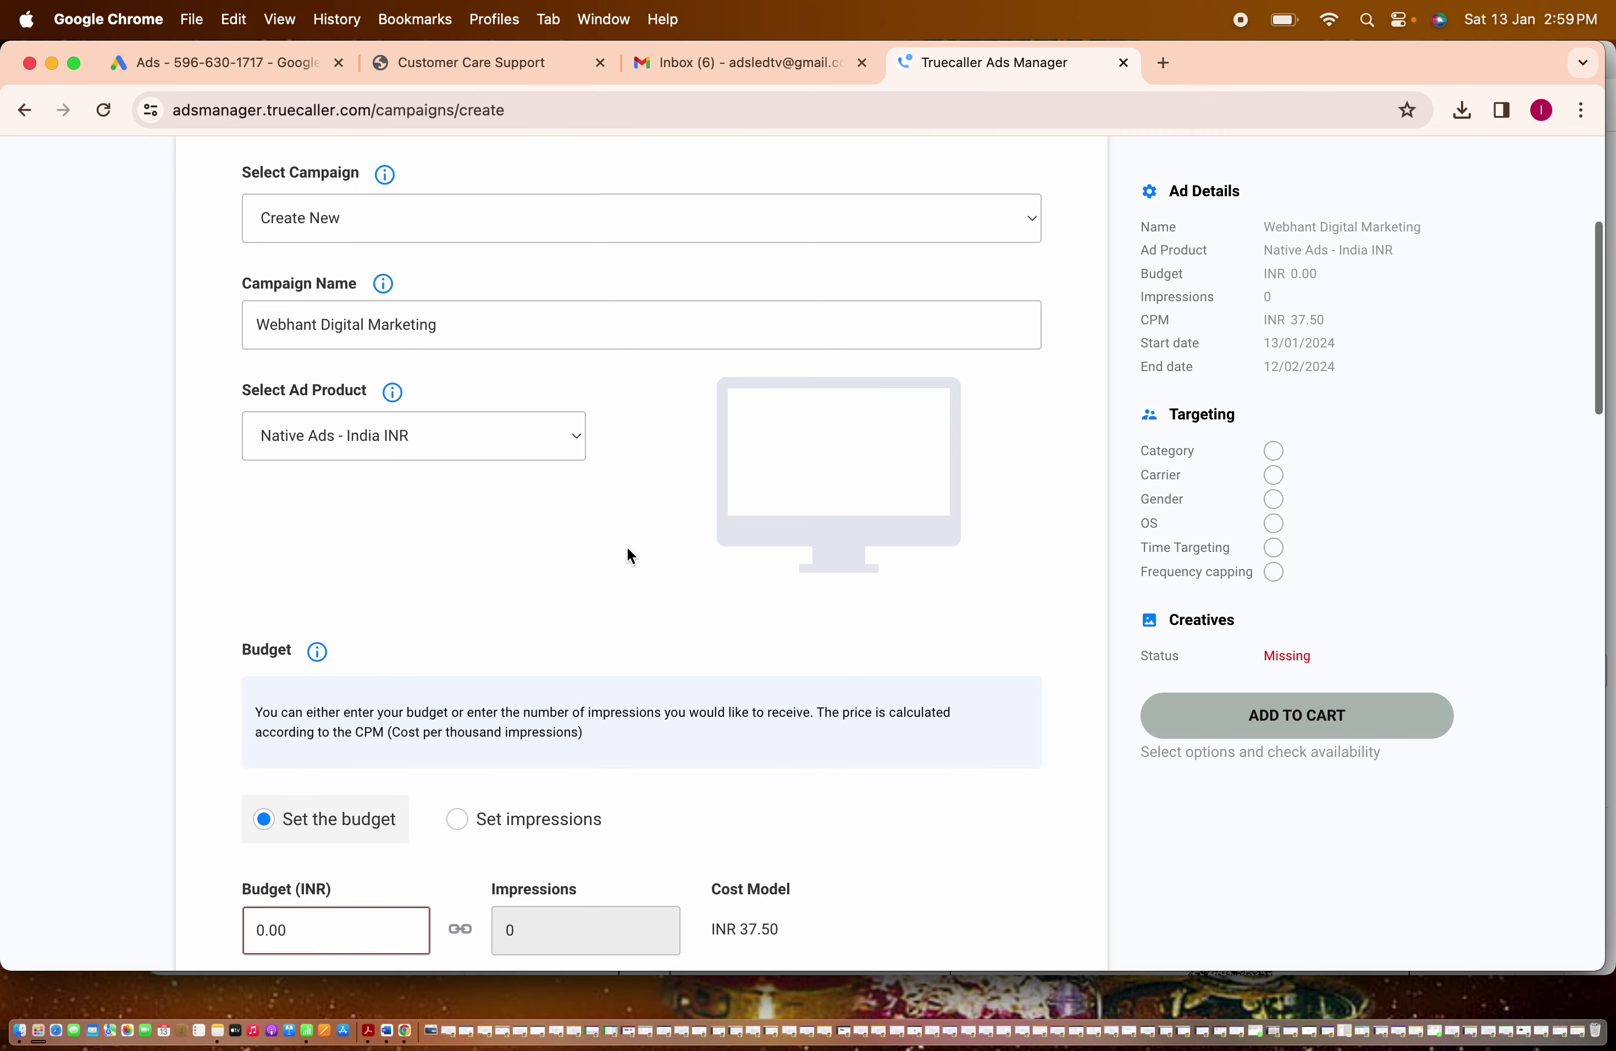
Set the campaign budget to INR 2,500.
scroll(627, 549, down, 7)
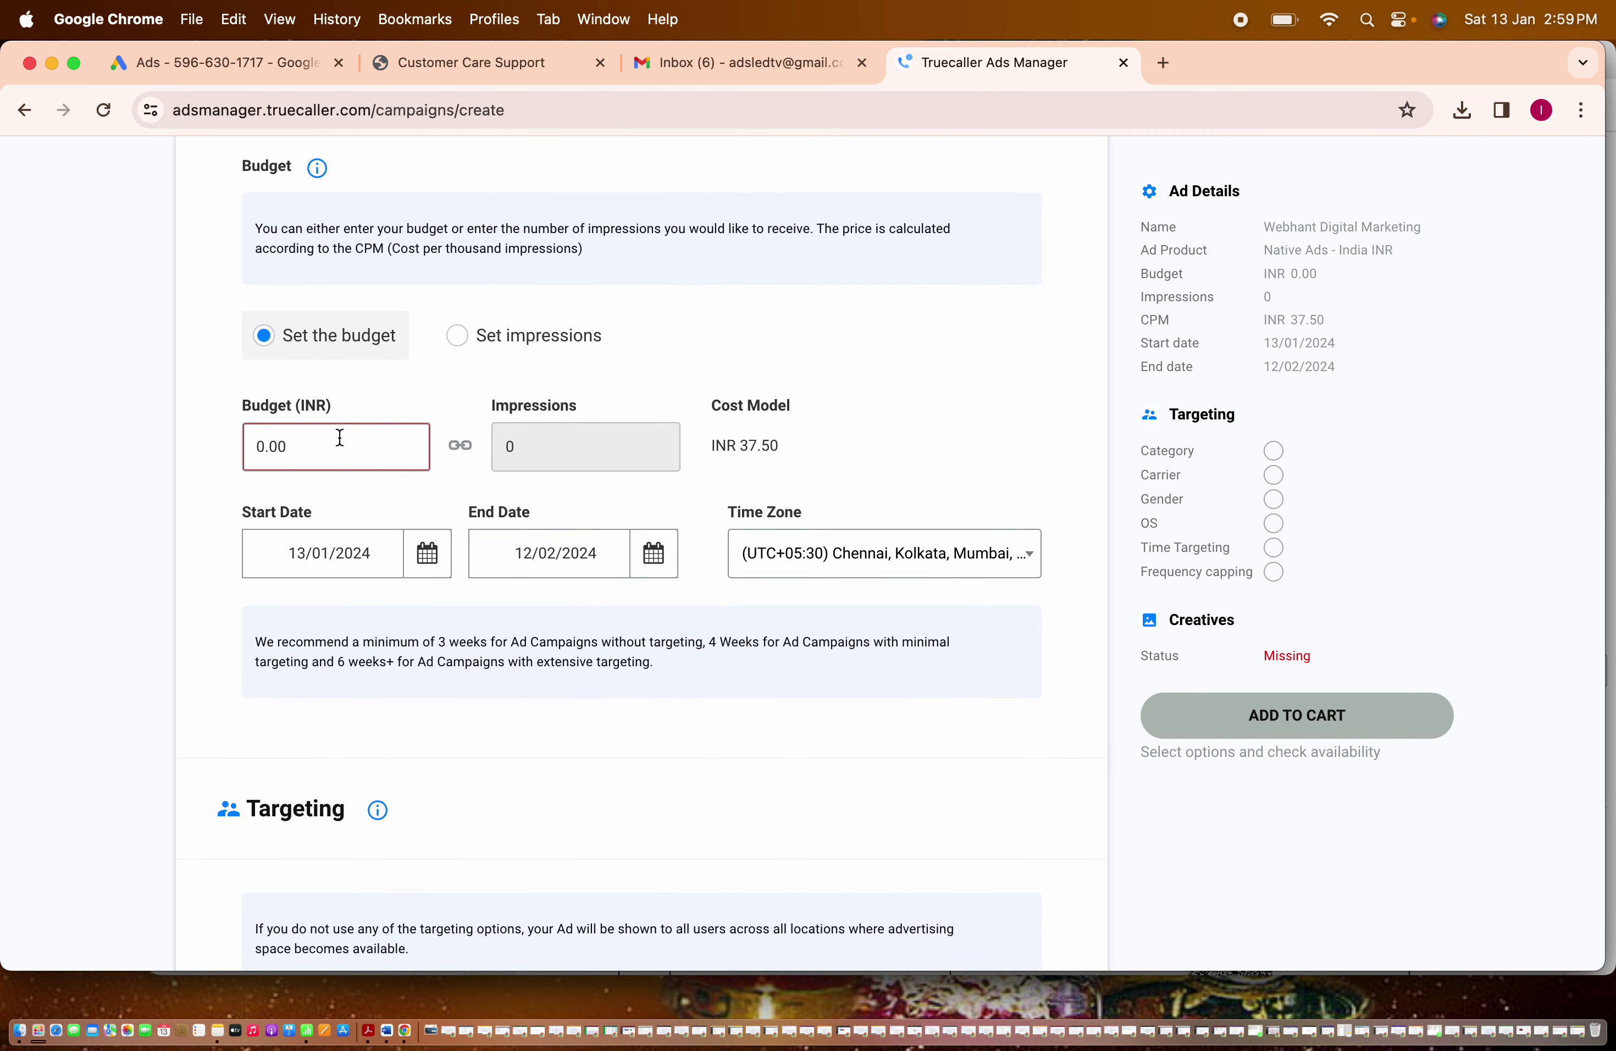
click(313, 444)
key(BackSpace)
text(2500)
click(636, 486)
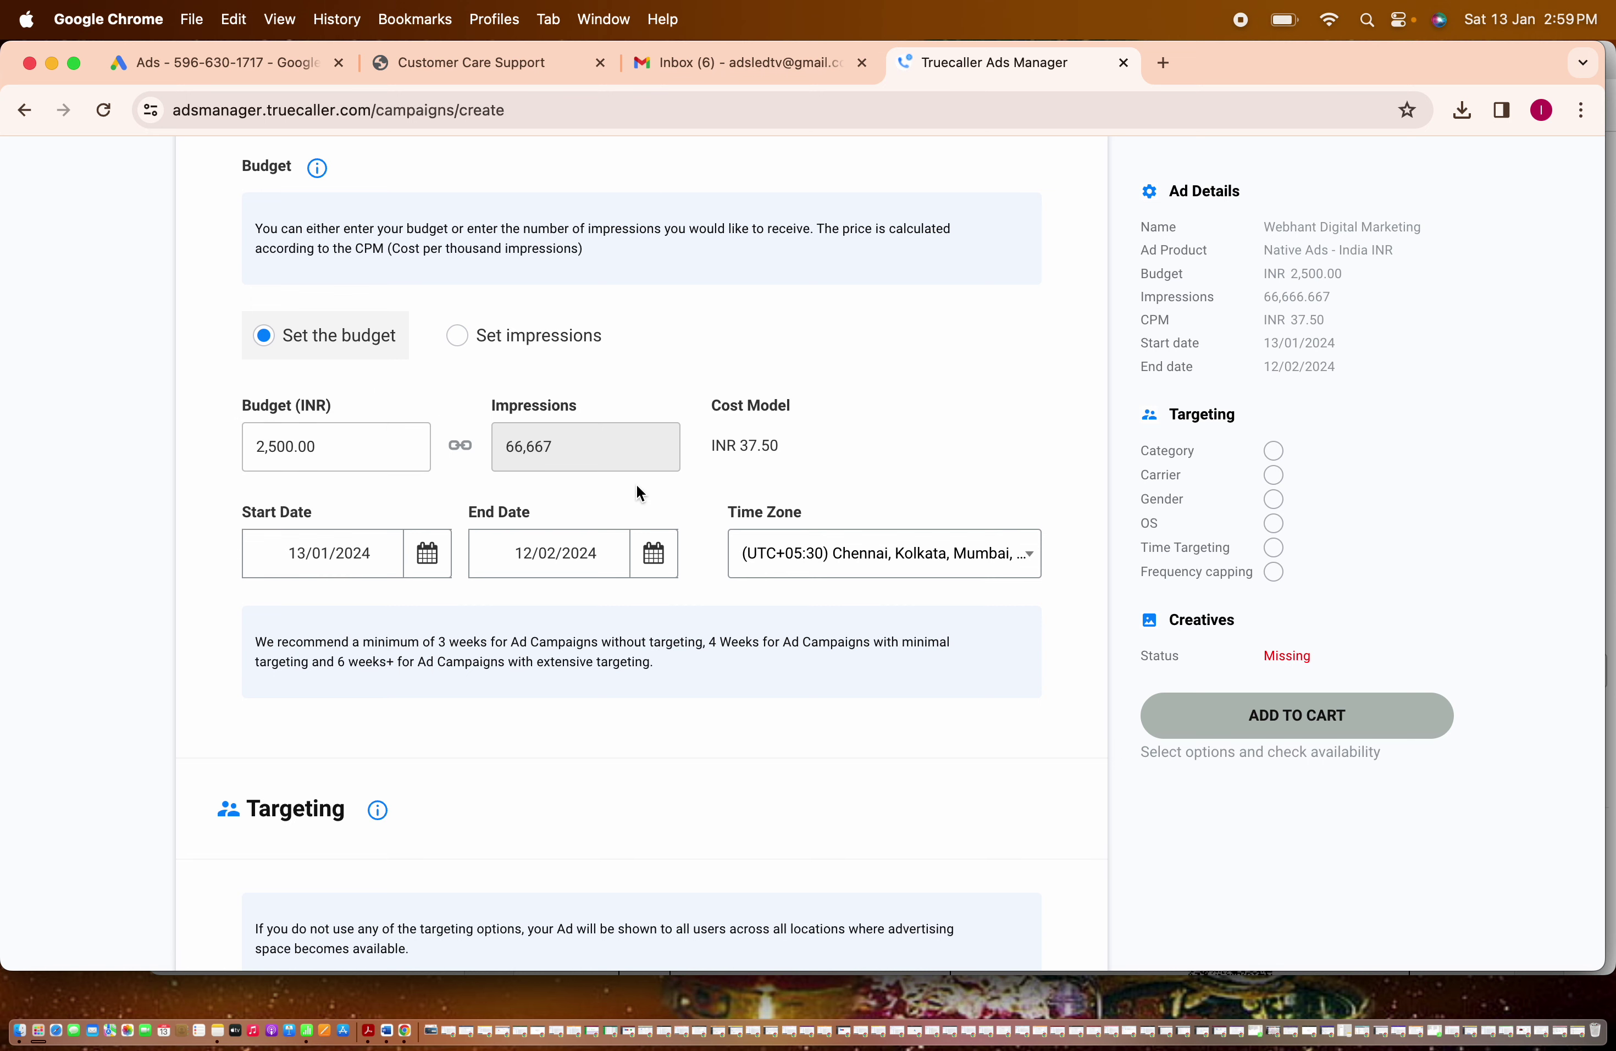
scroll(636, 485, down, 3)
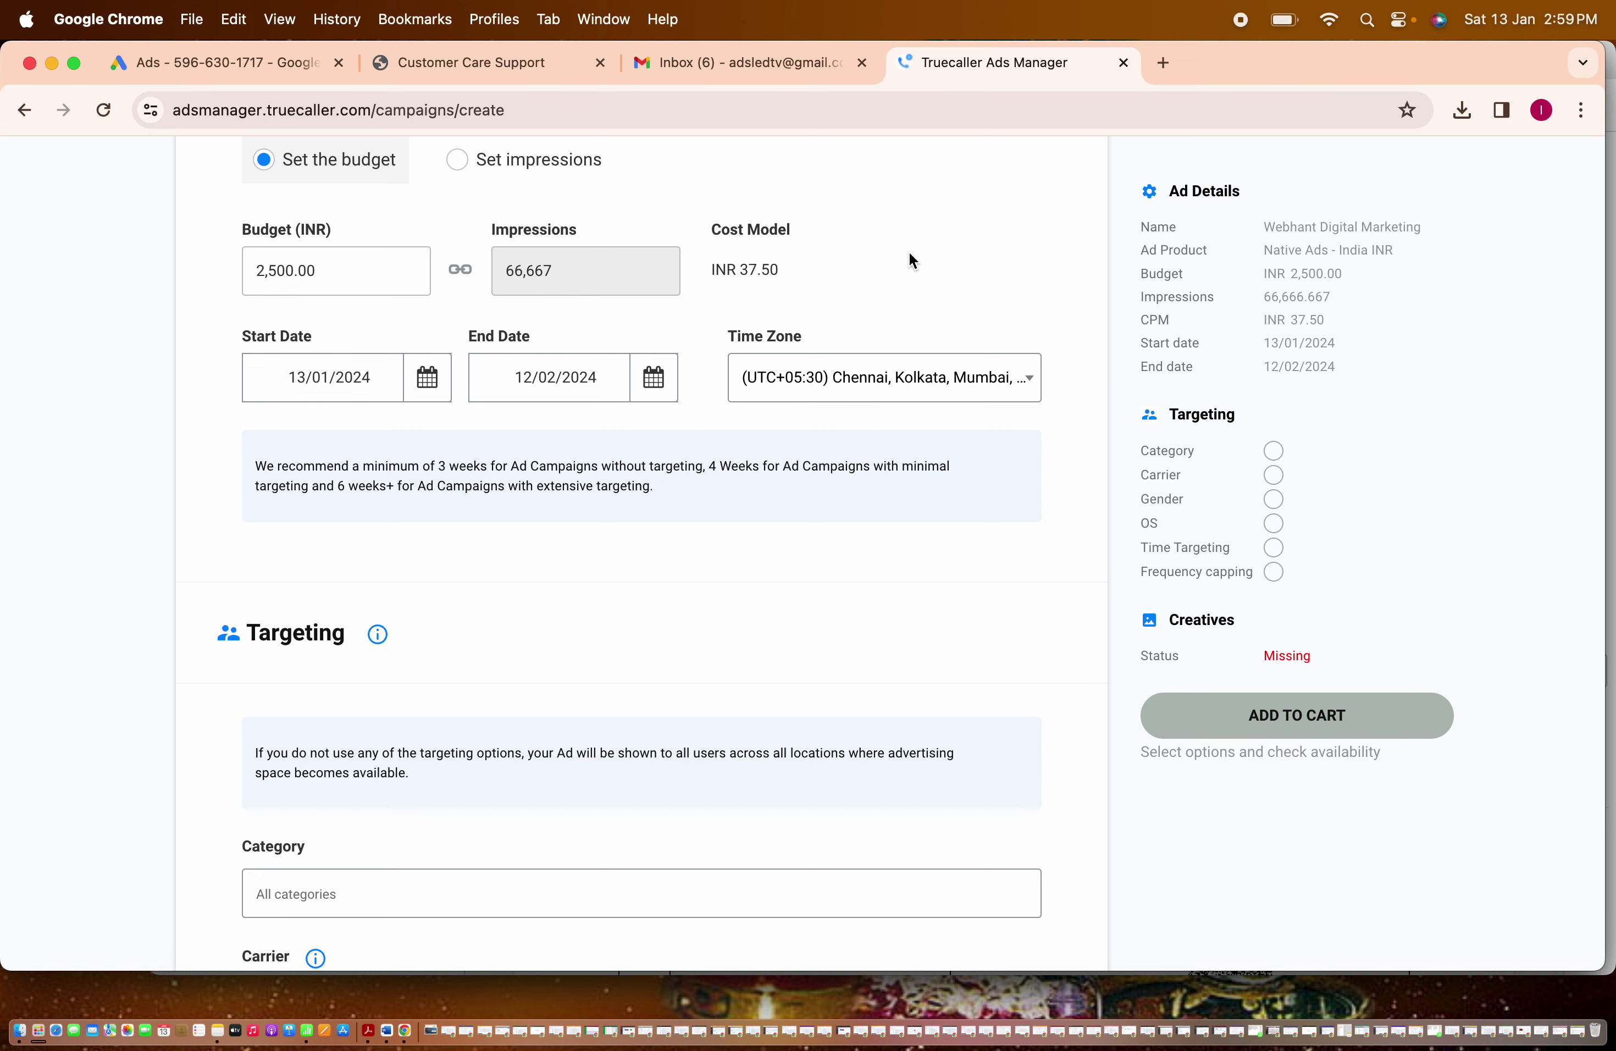
Set the campaign end date to 31/03/2024 and open the category choices in the targeting section.
scroll(909, 261, down, 3)
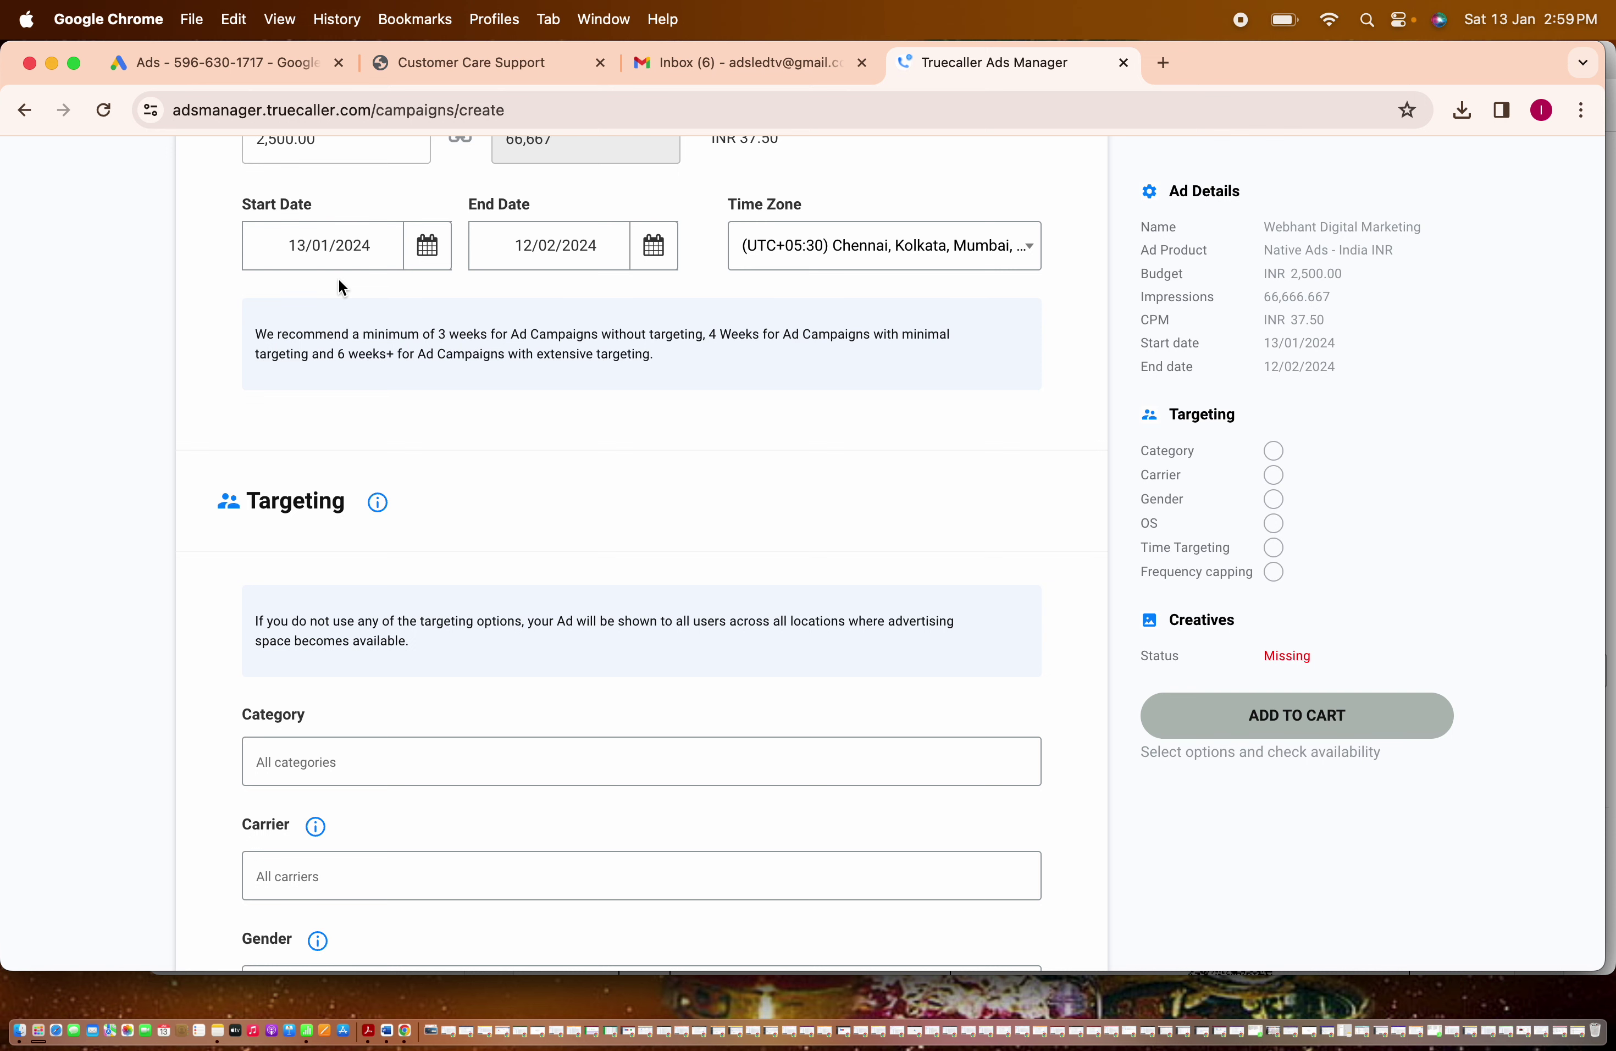
click(657, 266)
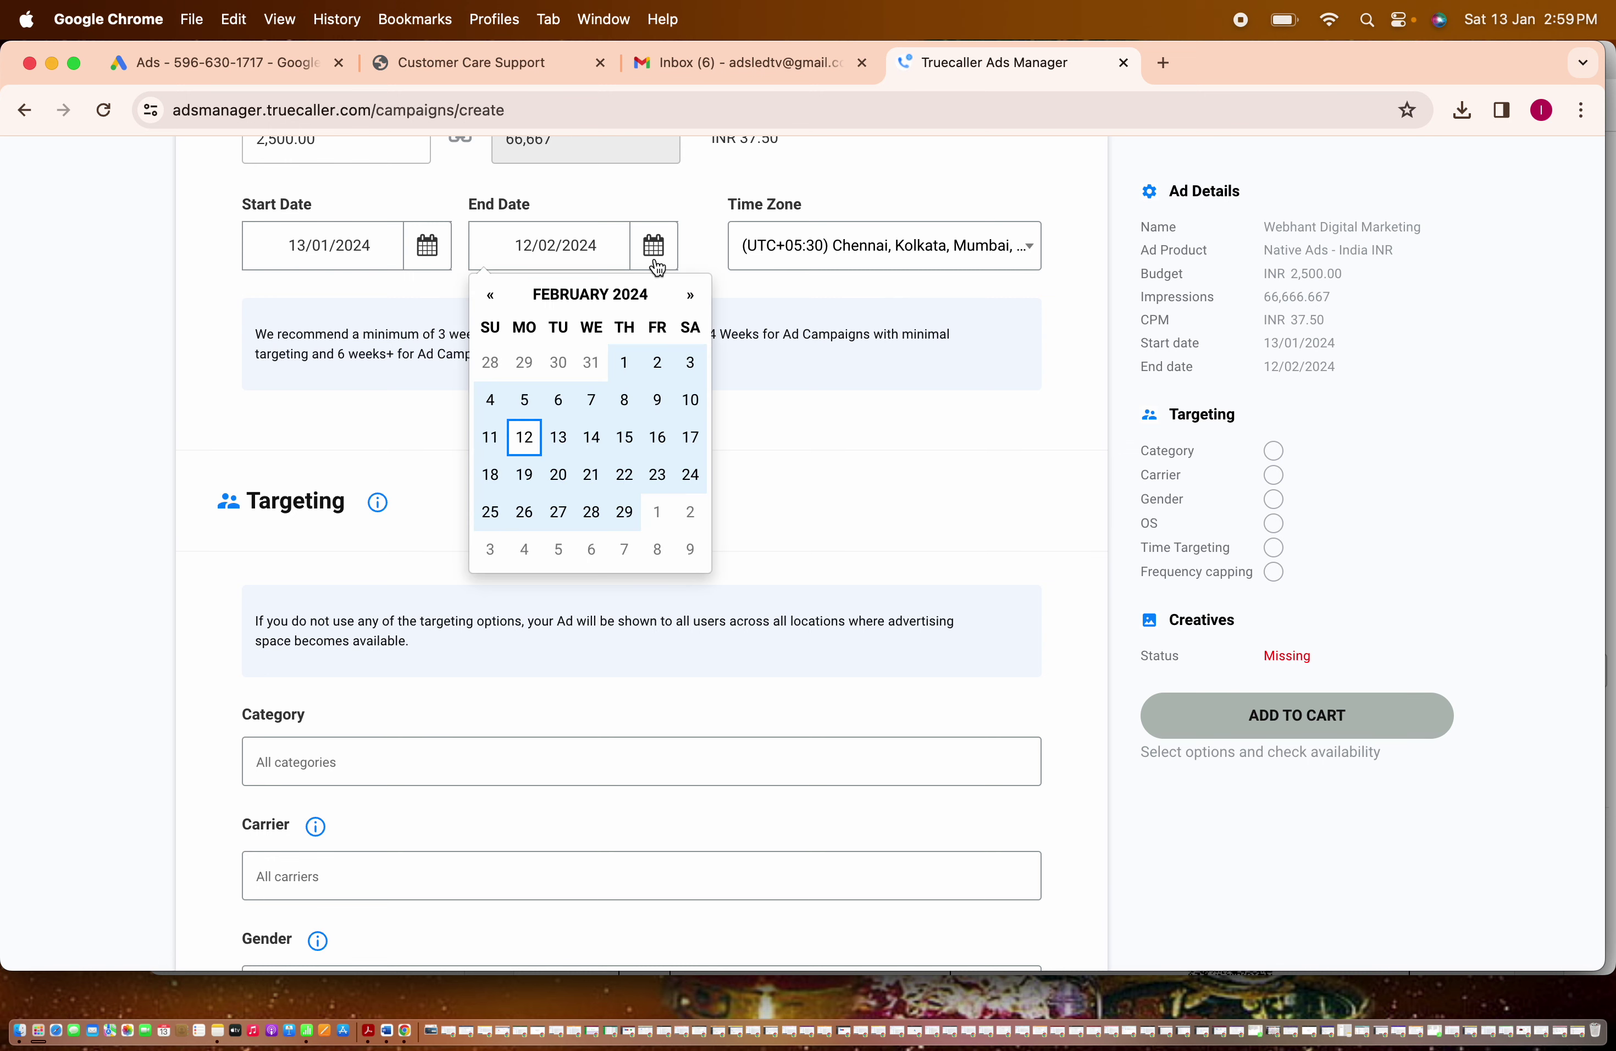
click(691, 303)
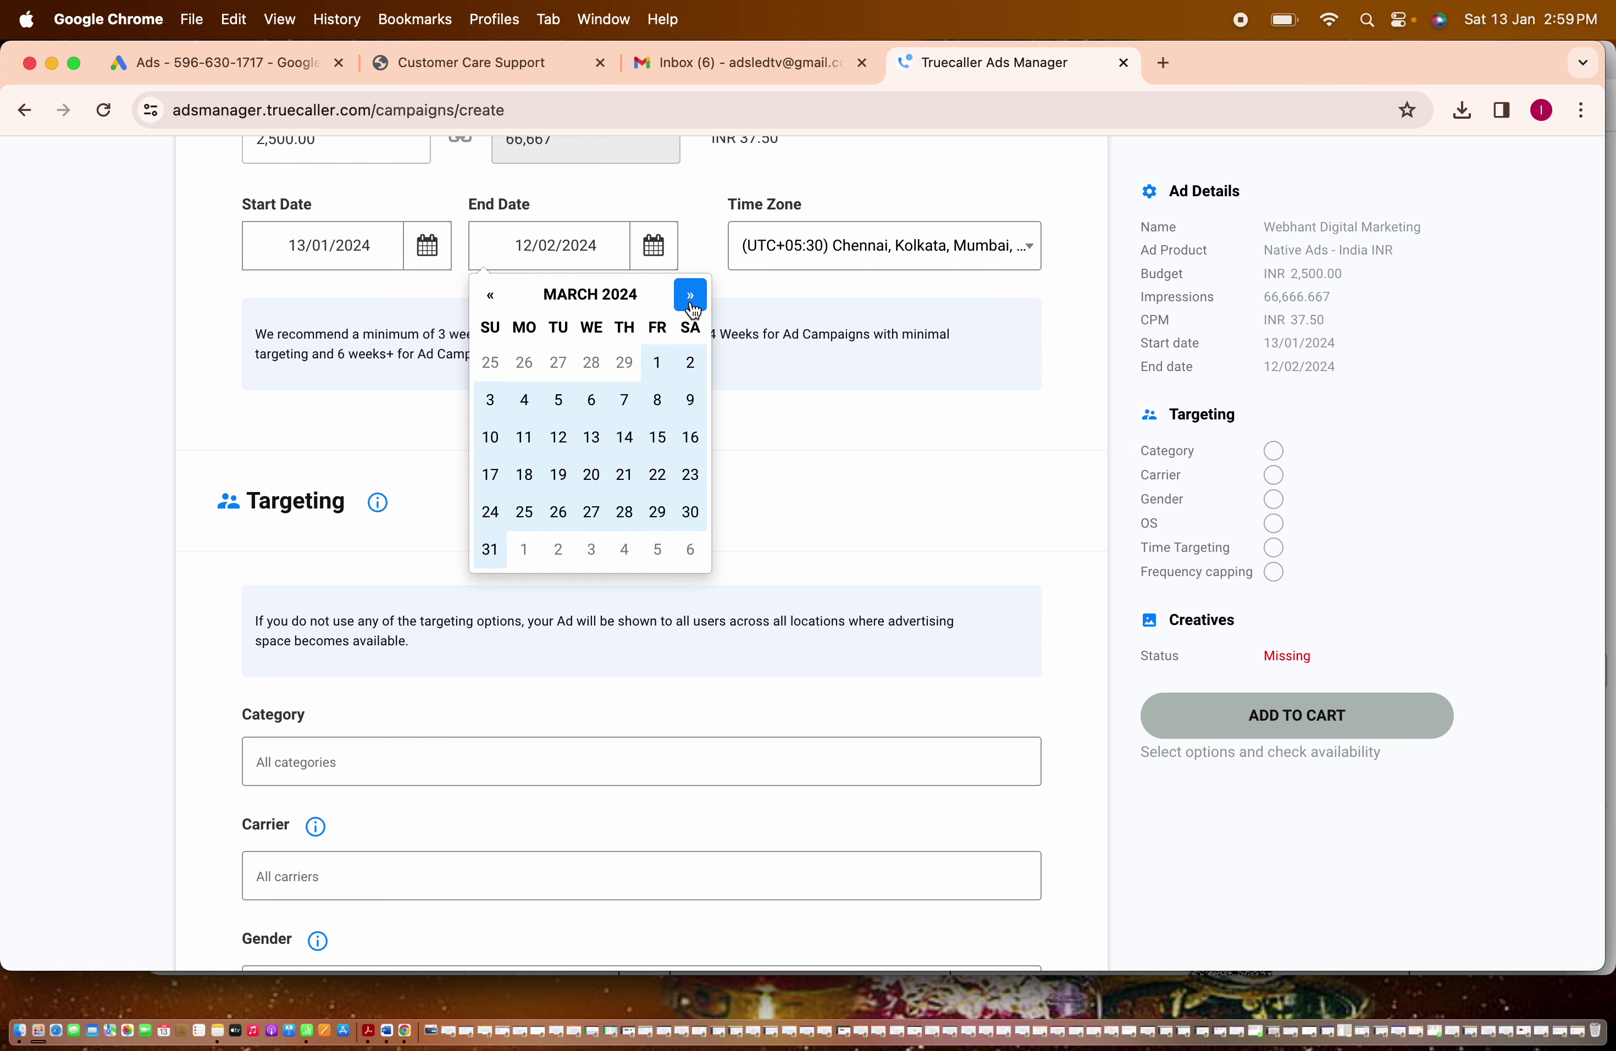
click(489, 549)
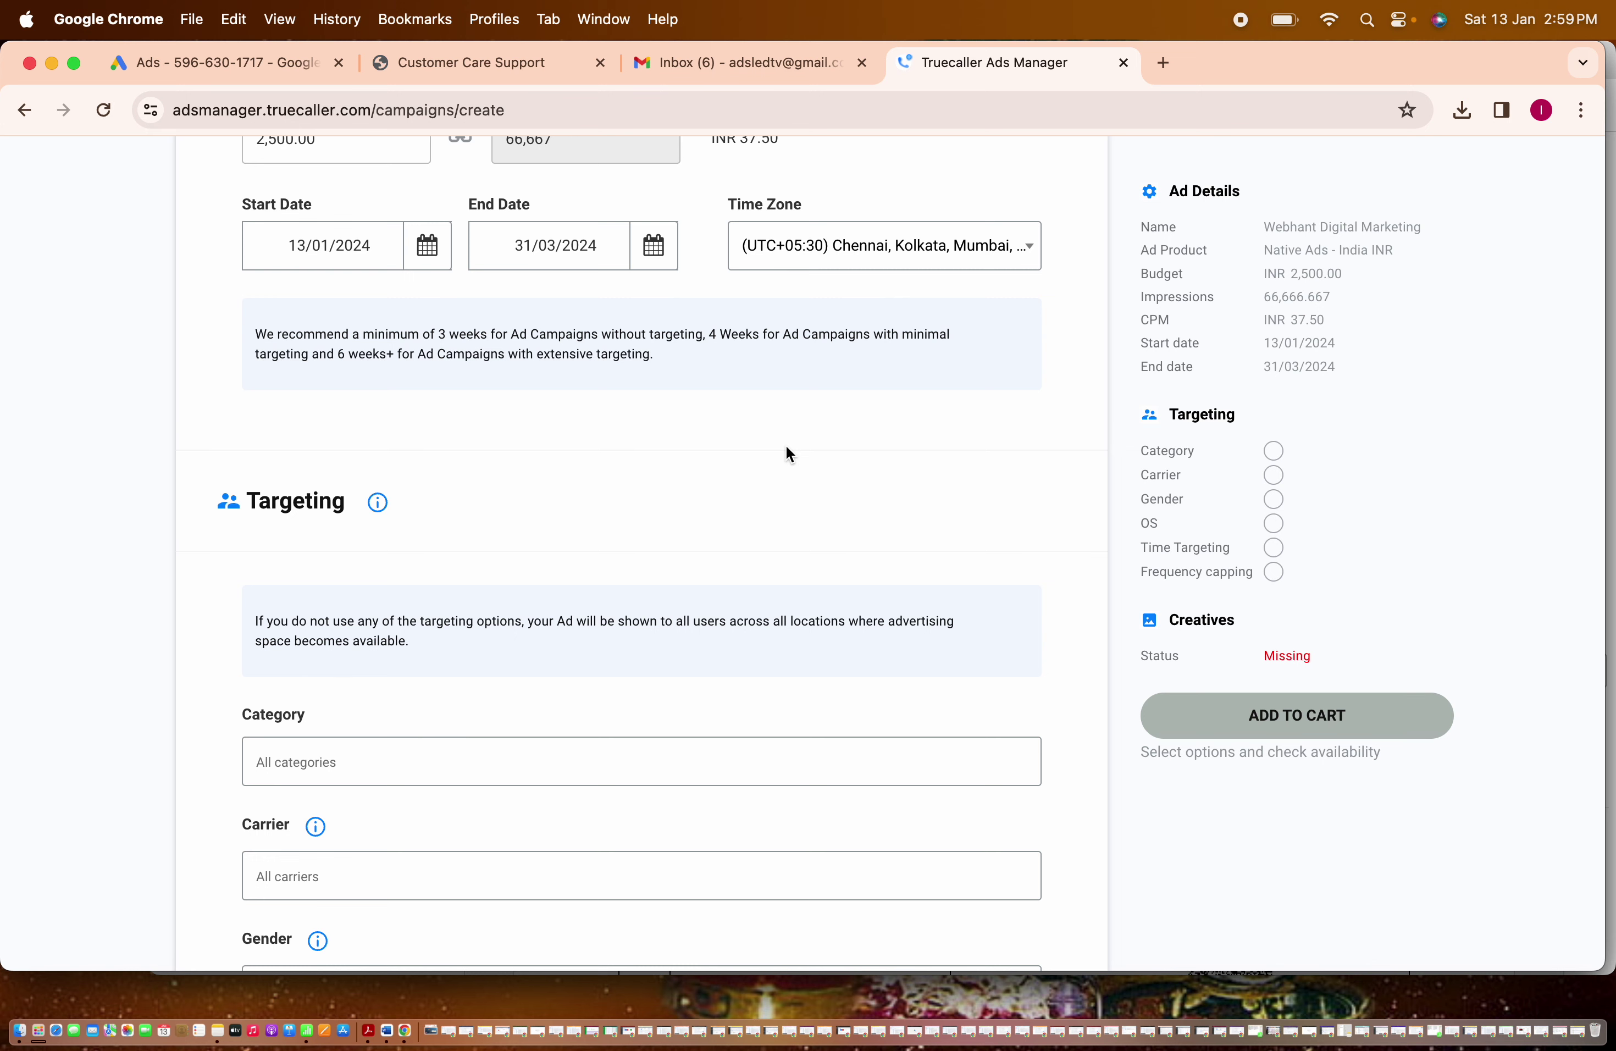
scroll(786, 454, down, 7)
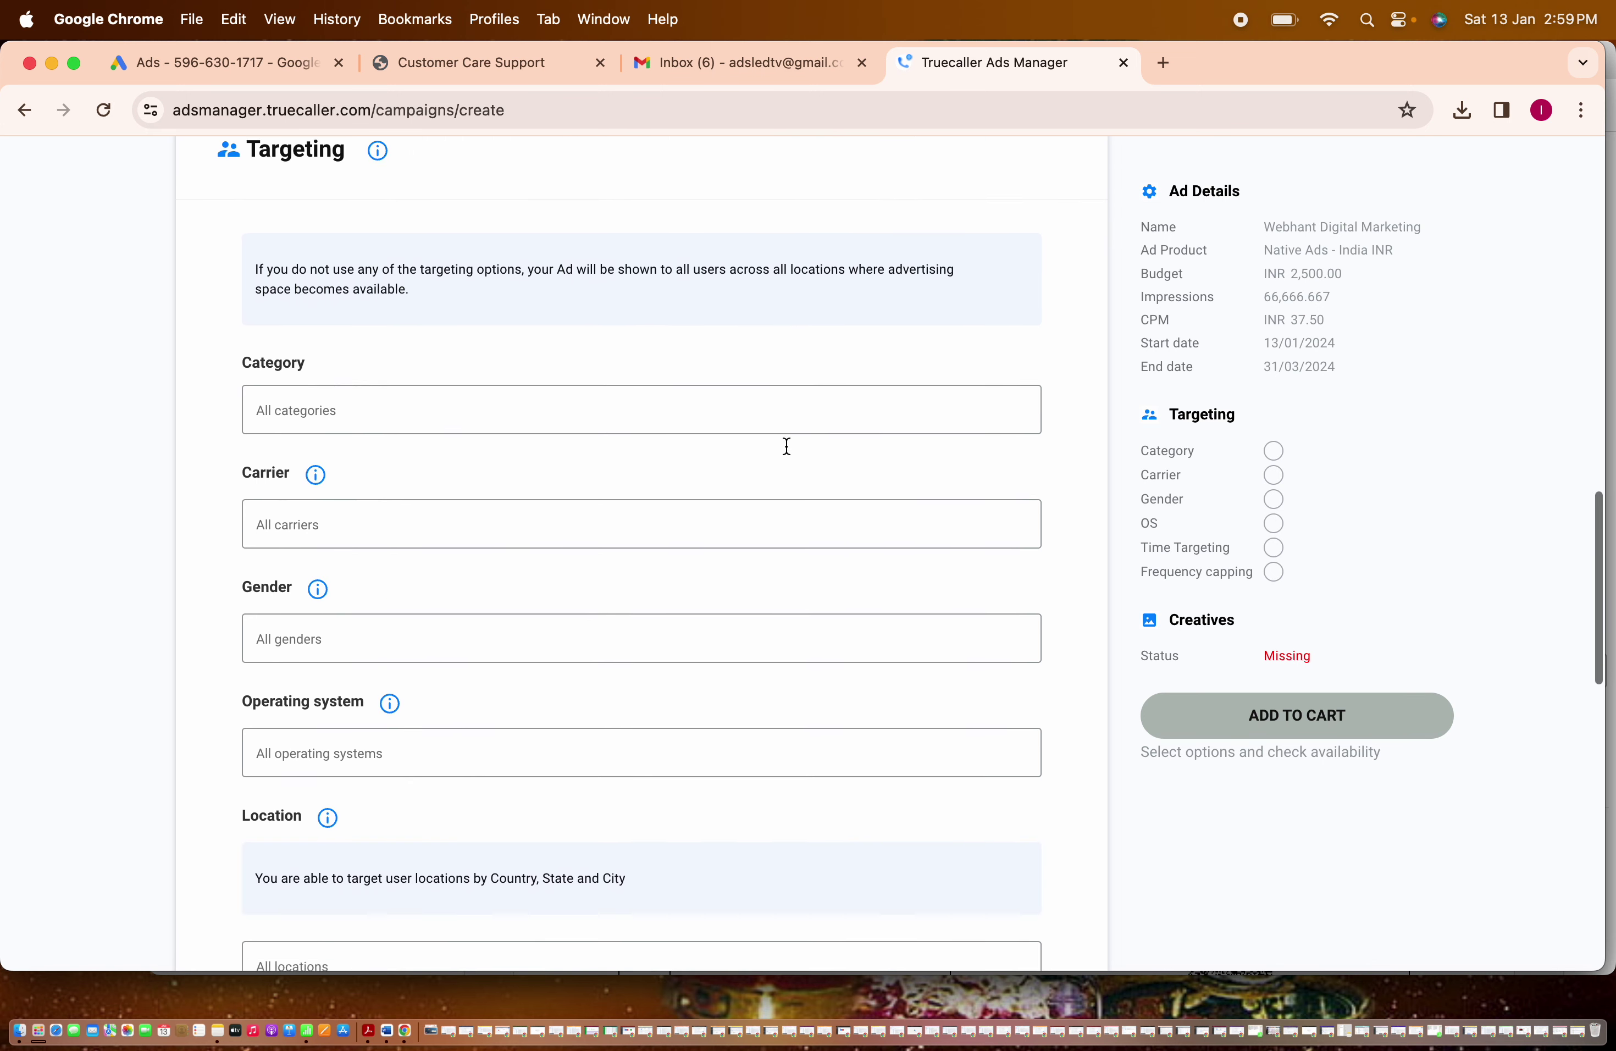
click(474, 280)
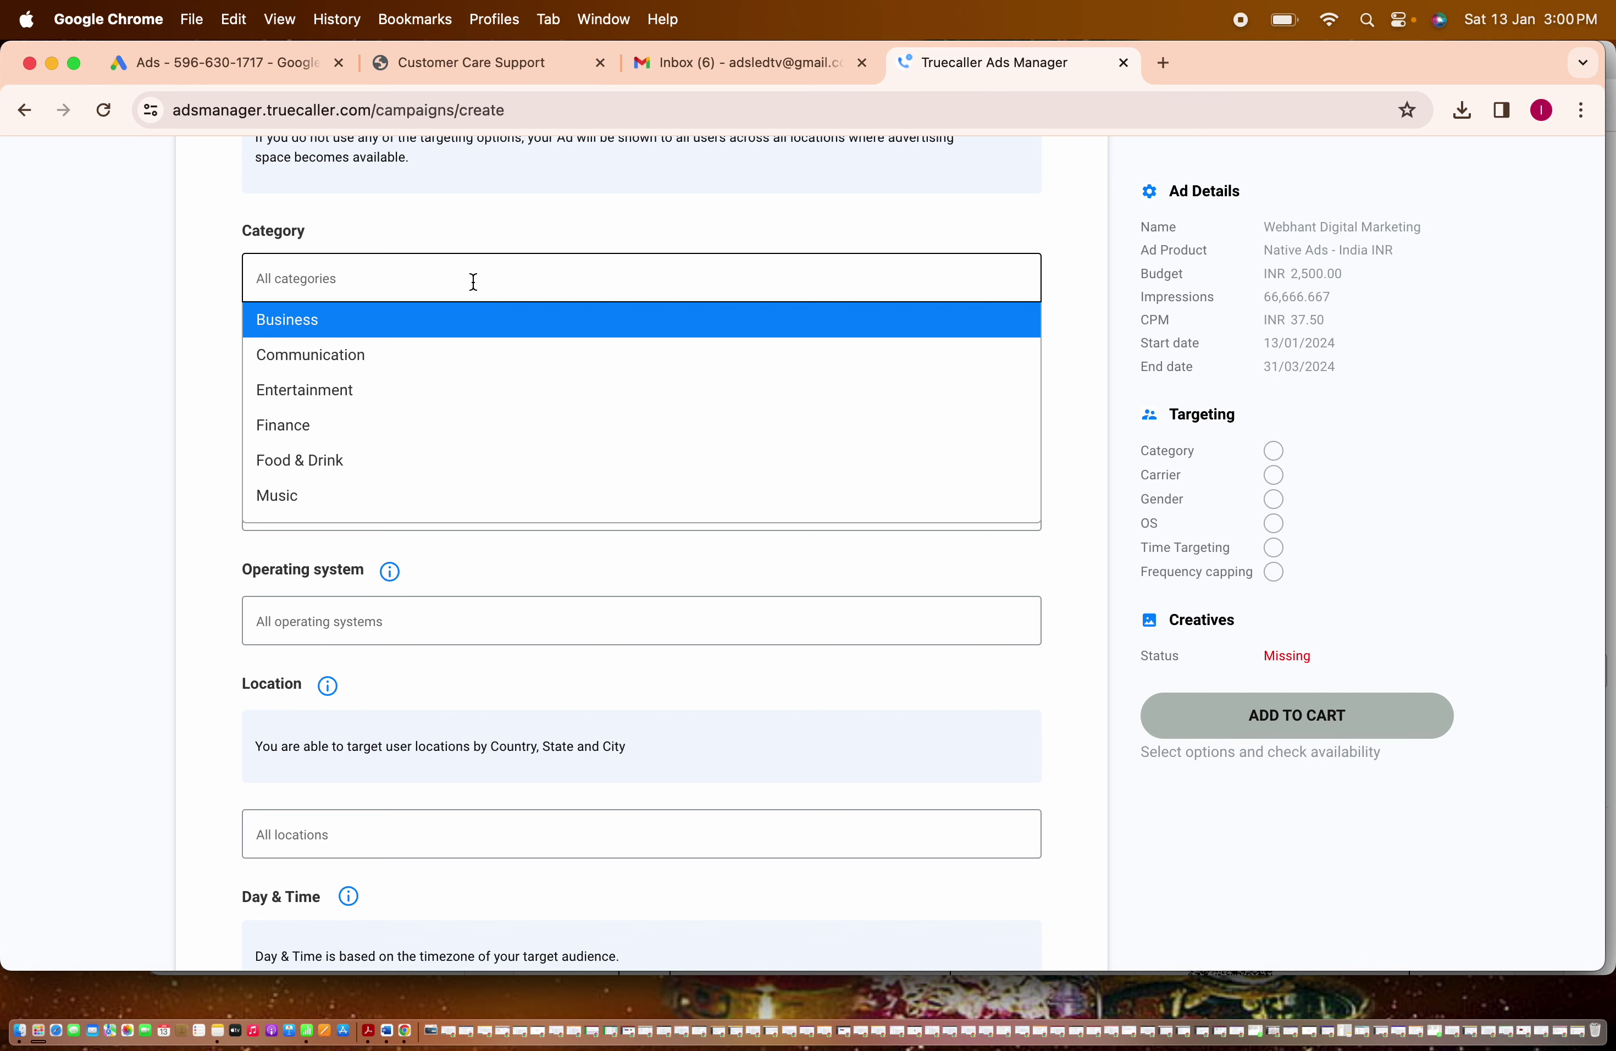
Search Google for webhant in a new browser tab and open the company's website.
click(1160, 69)
text(w)
key(Return)
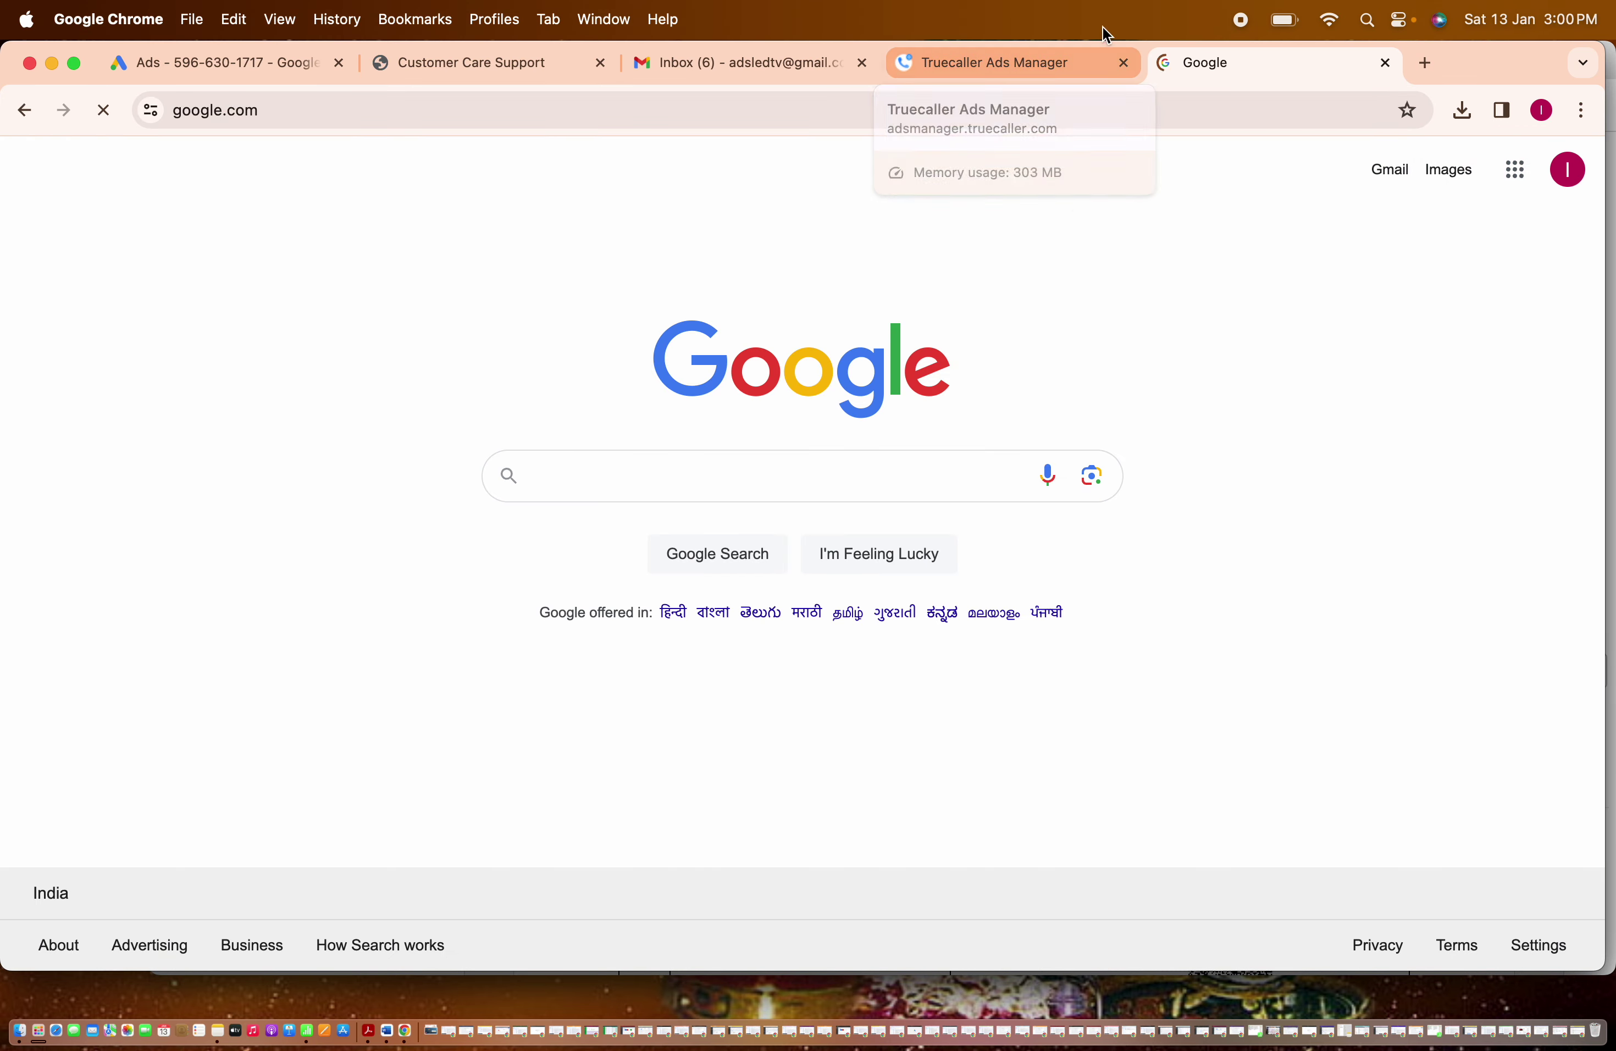
click(1165, 110)
text(webhant)
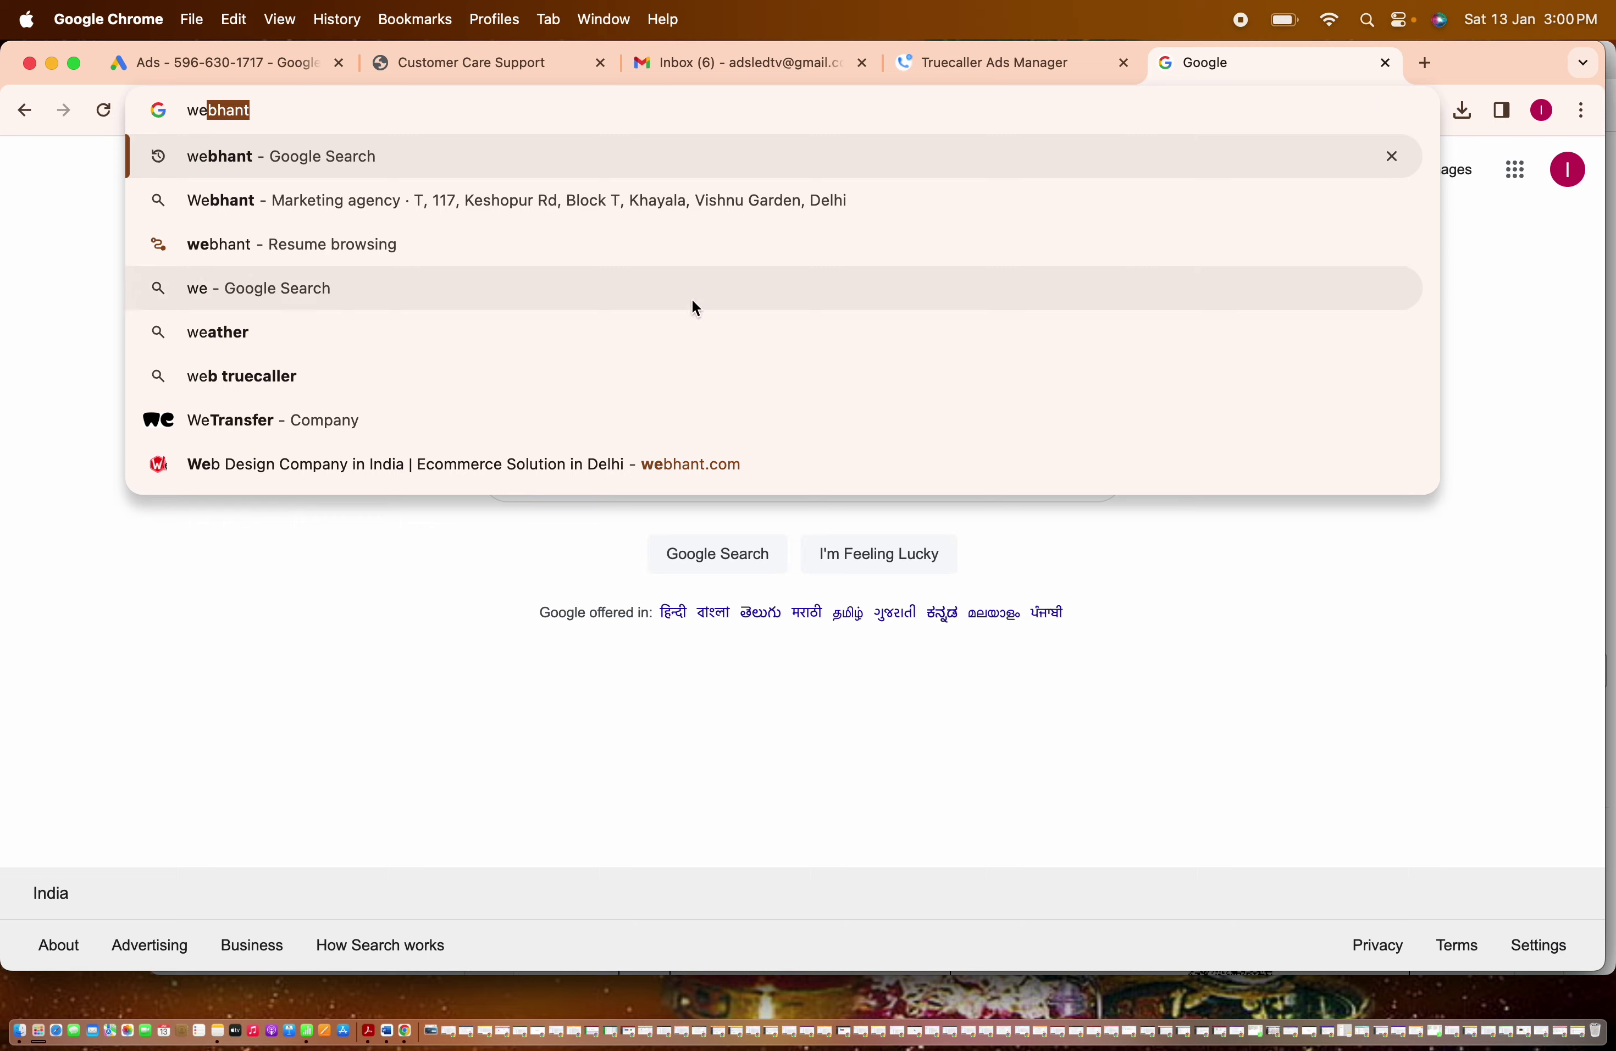
click(517, 194)
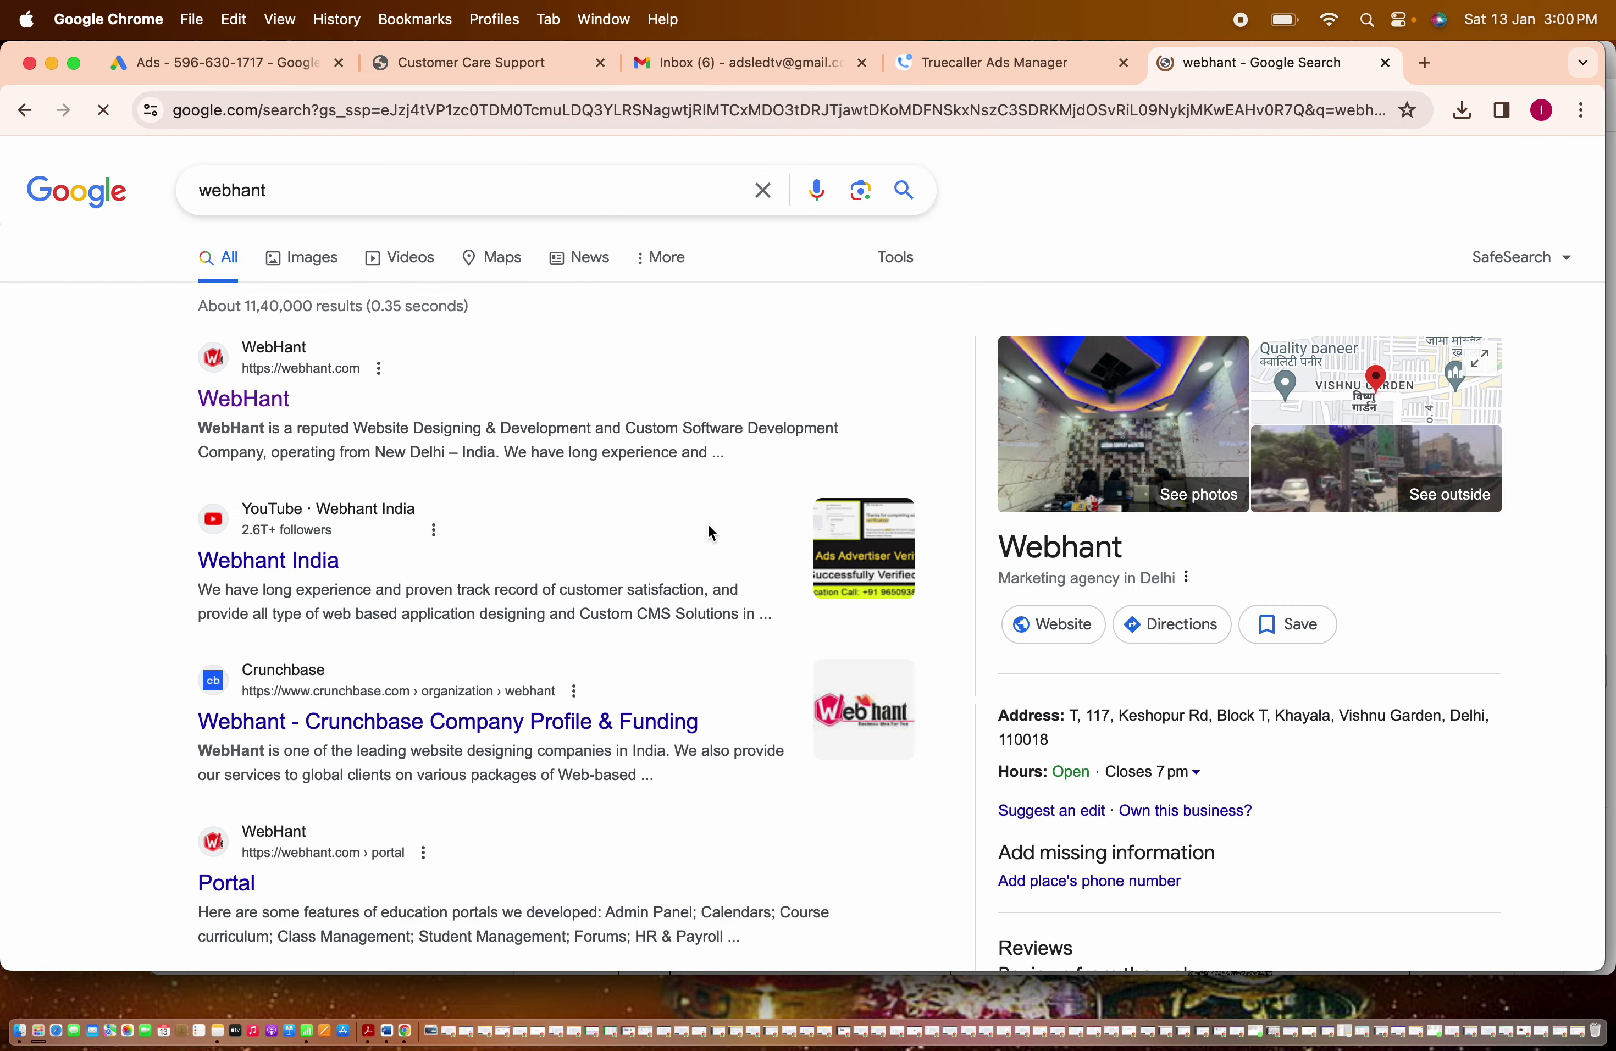
click(1050, 624)
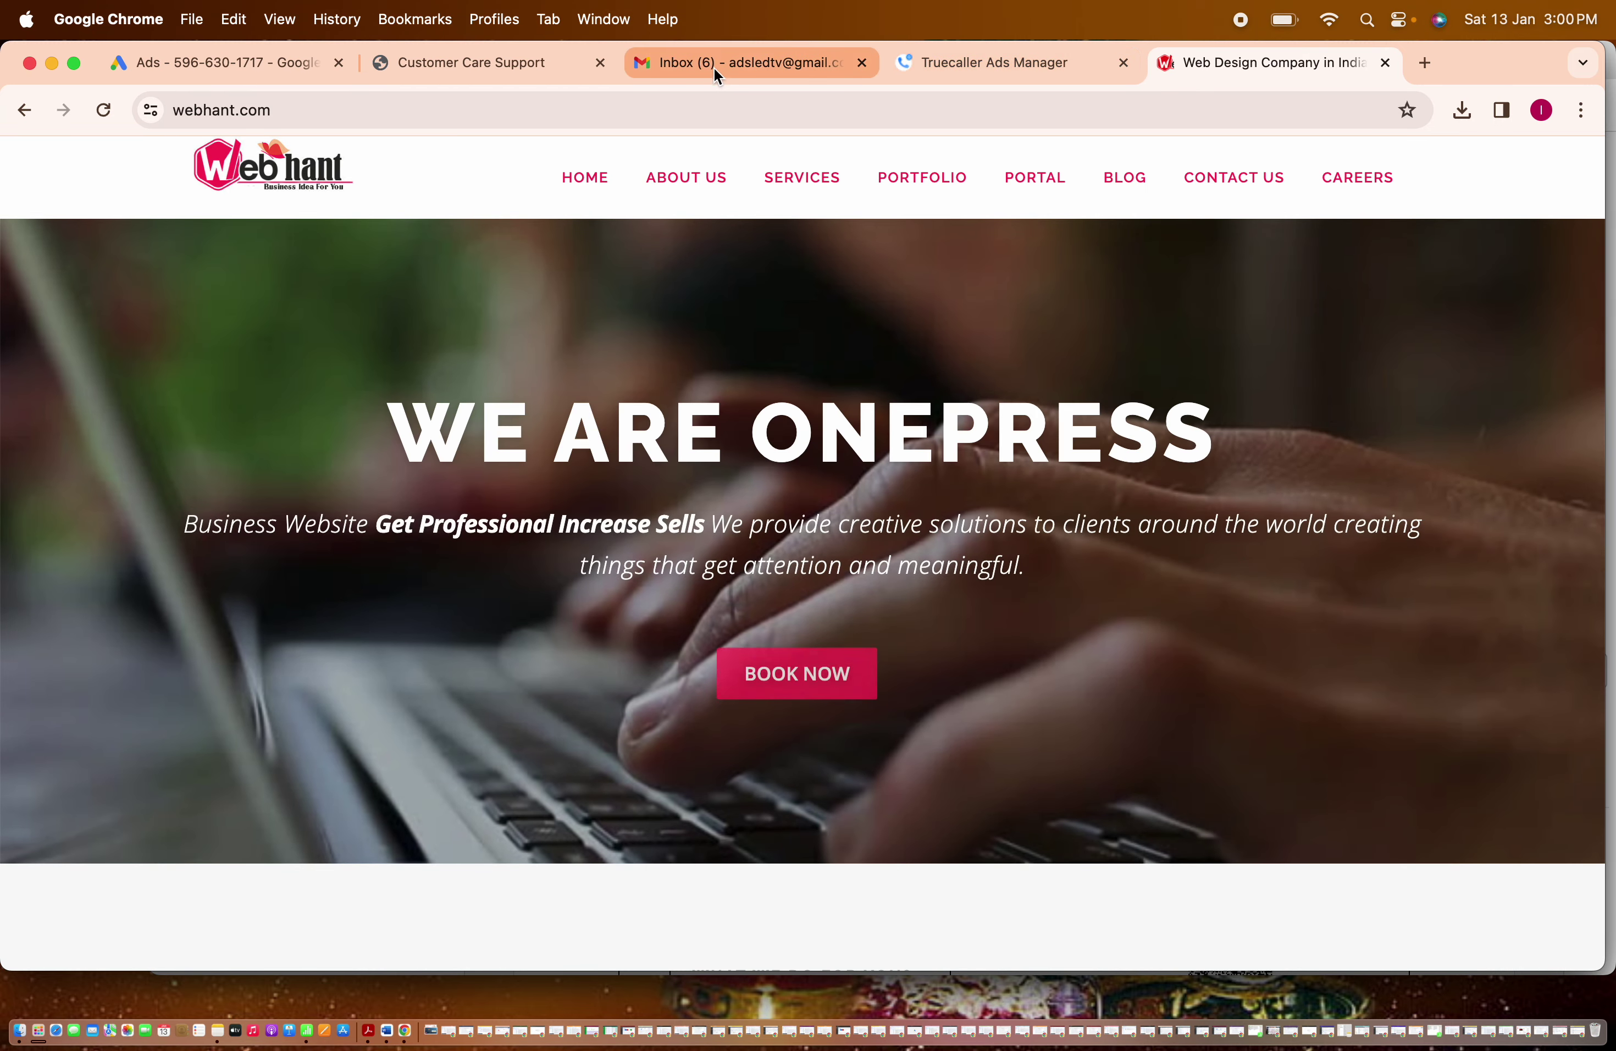
Return to Truecaller Ads Manager and set the targeting category to Business.
click(941, 61)
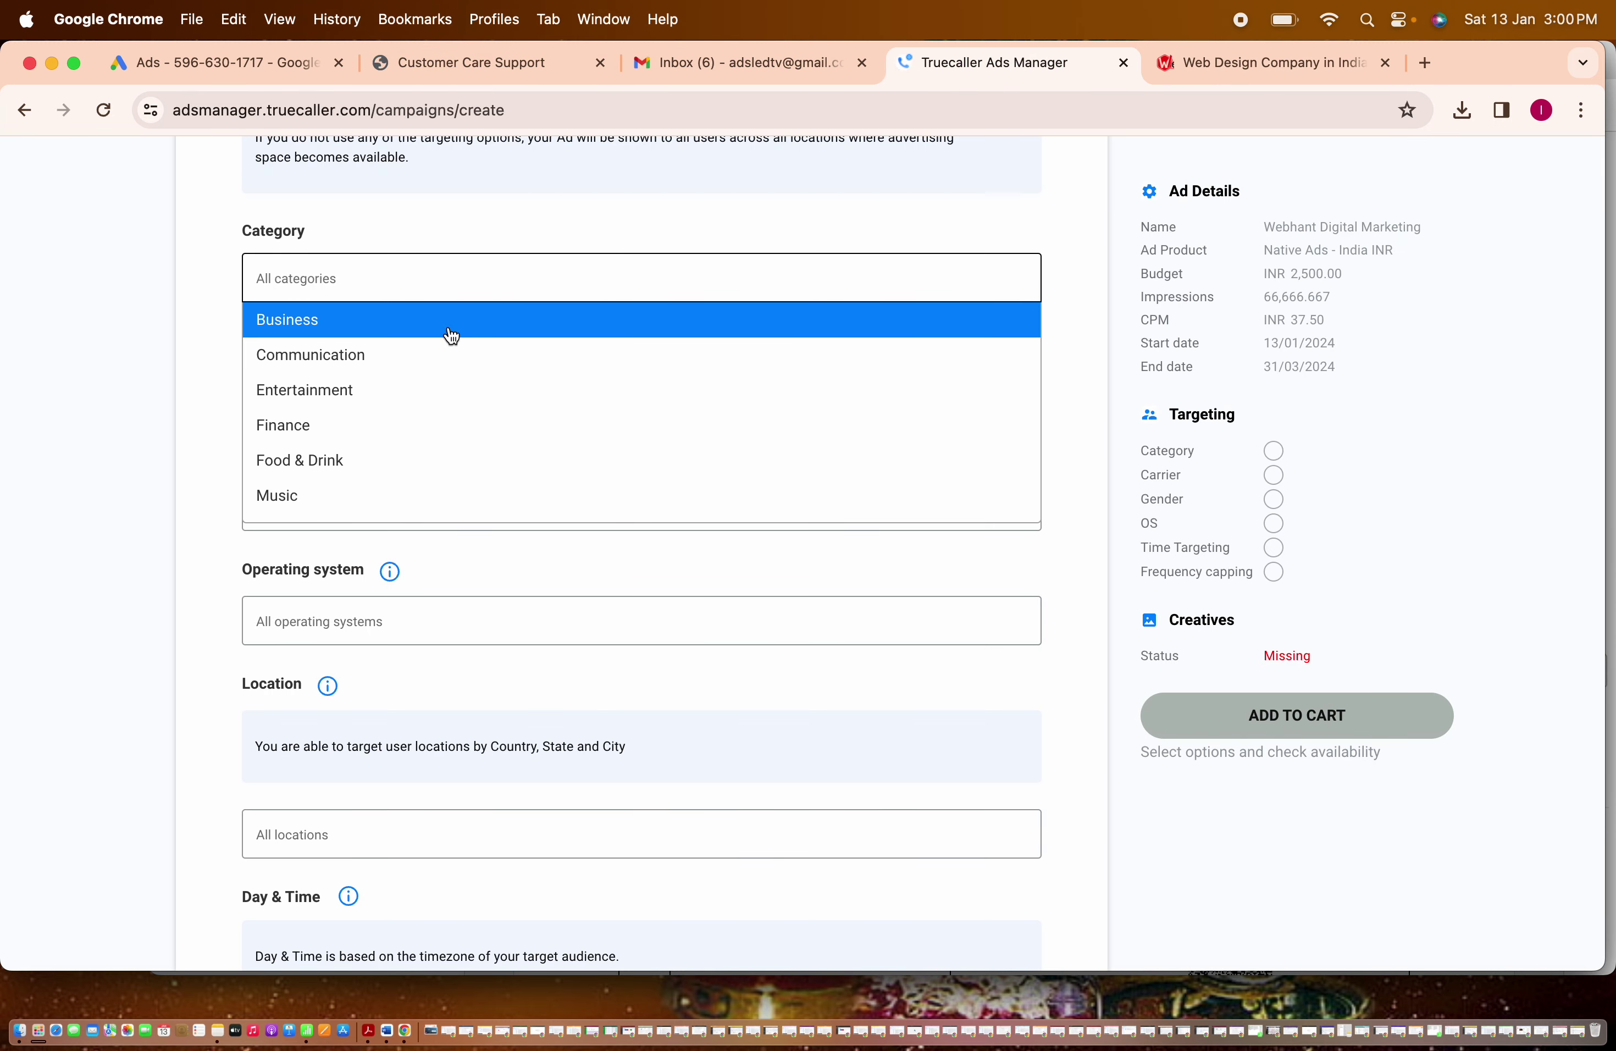
click(348, 332)
mouse_move(312, 340)
click(215, 404)
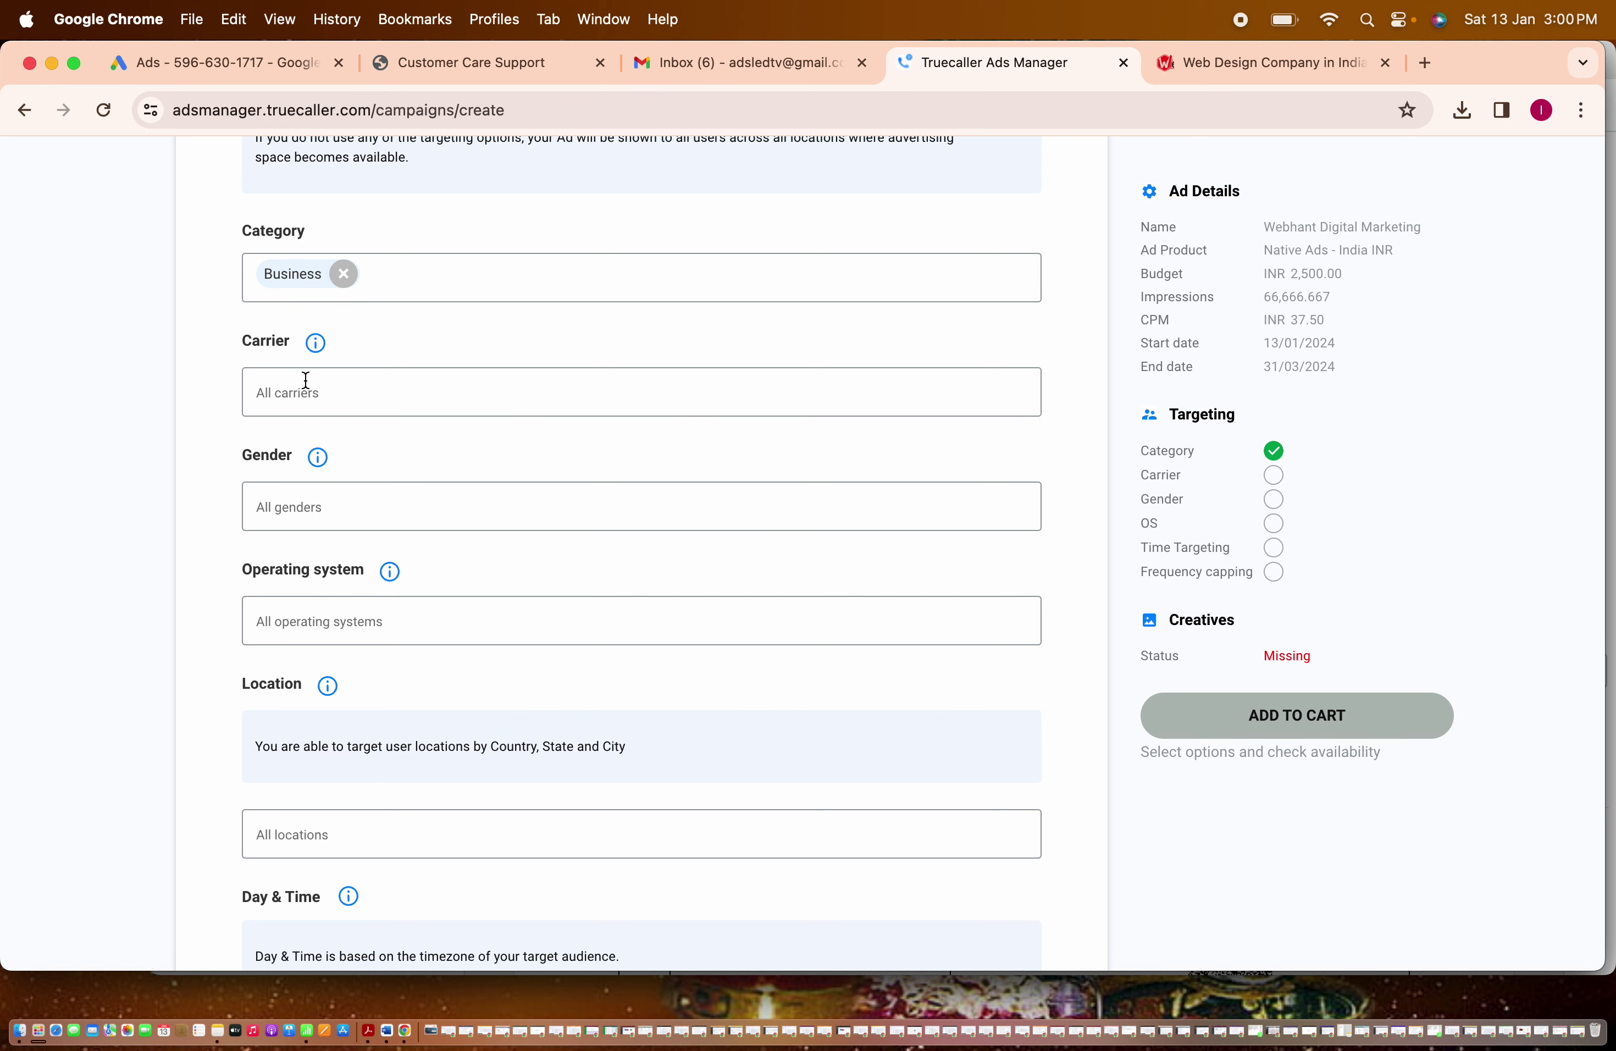
Look at the gender and operating system targeting options without selecting any of them.
click(273, 521)
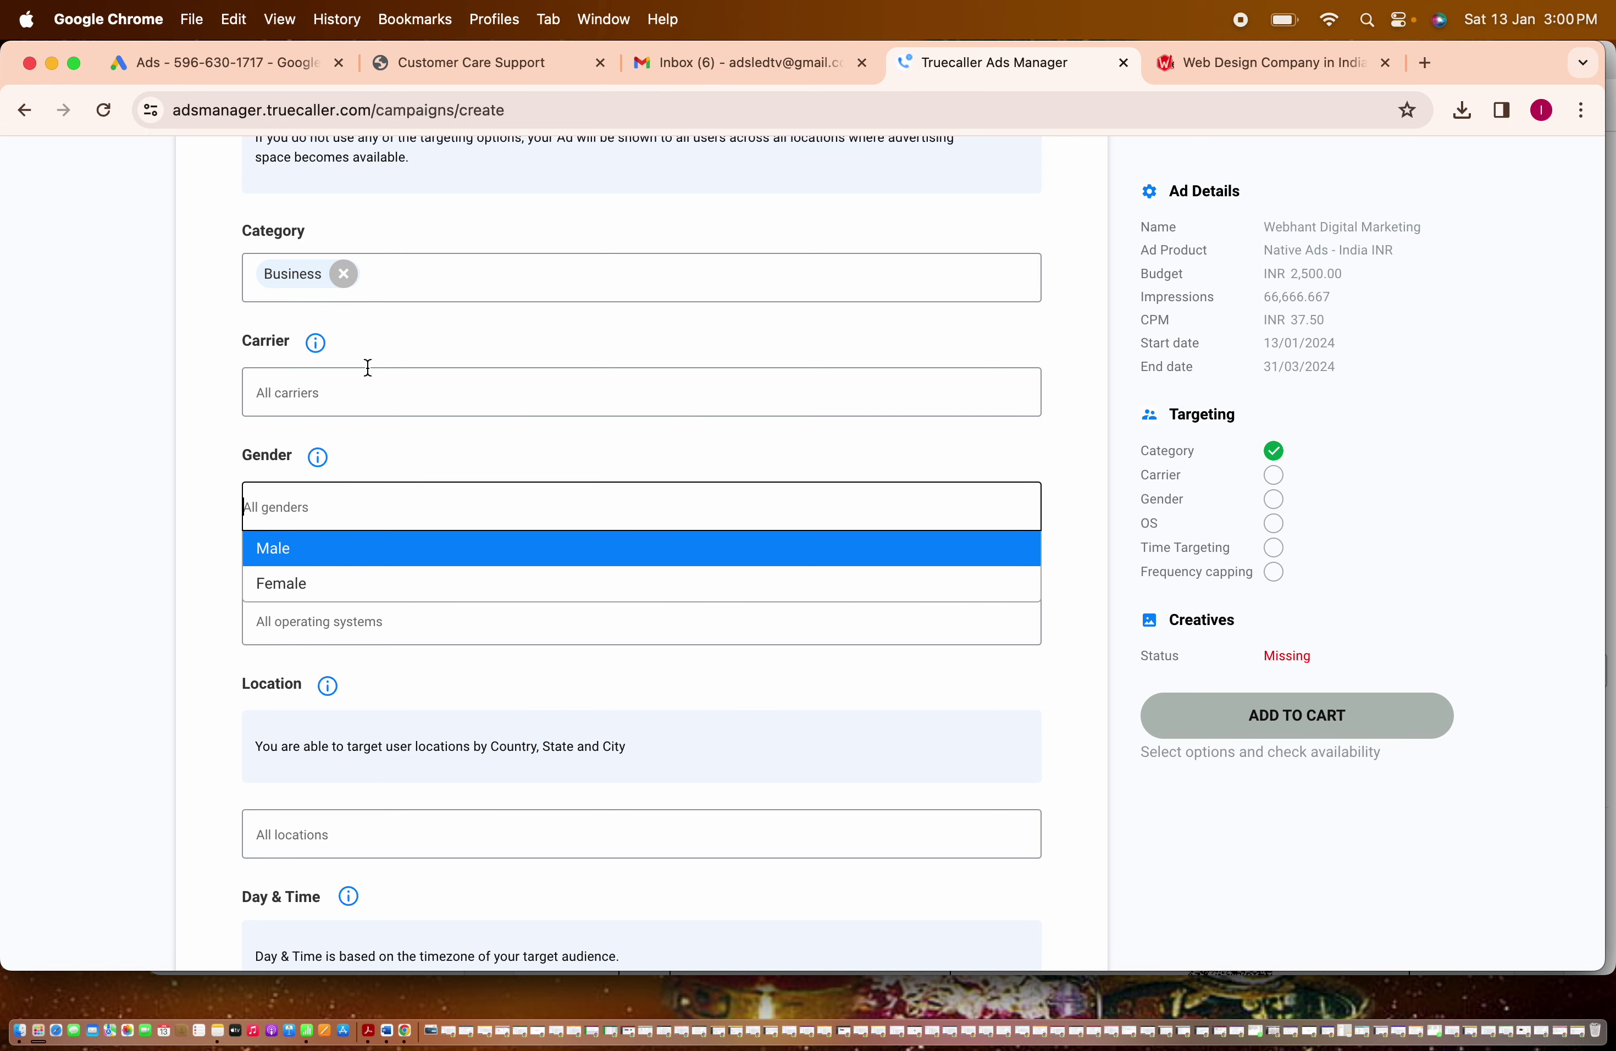
click(213, 484)
scroll(212, 485, down, 5)
click(429, 397)
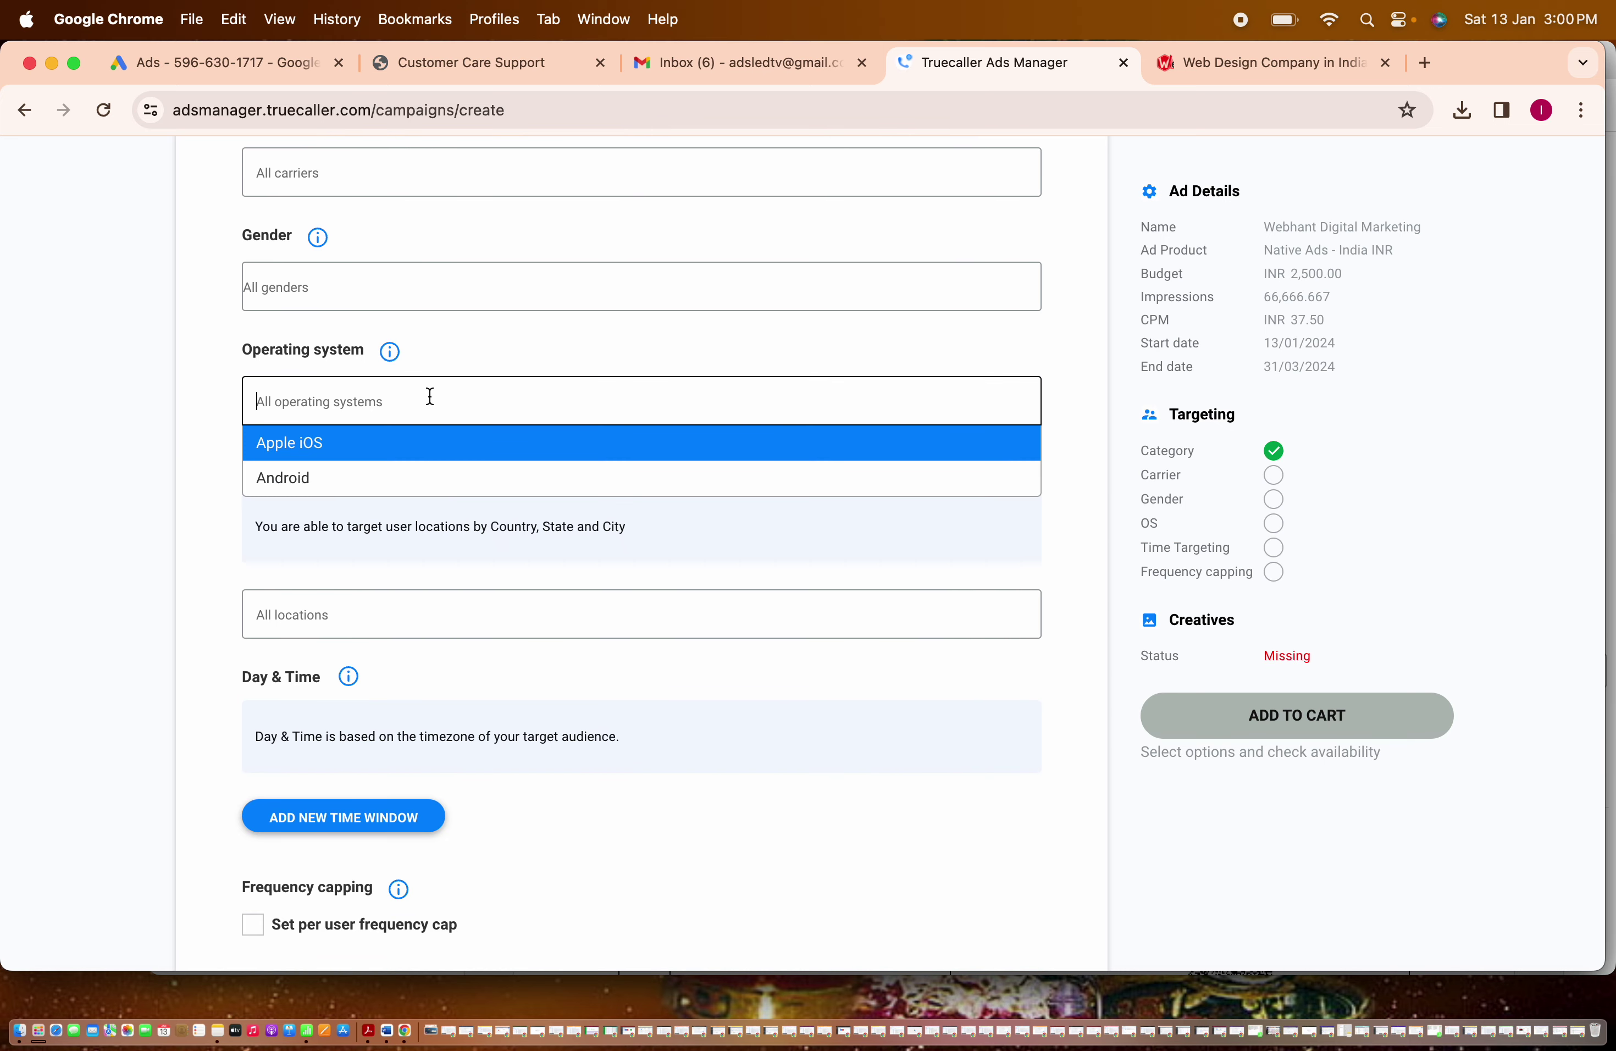
click(207, 399)
Target the location India (country).
click(314, 615)
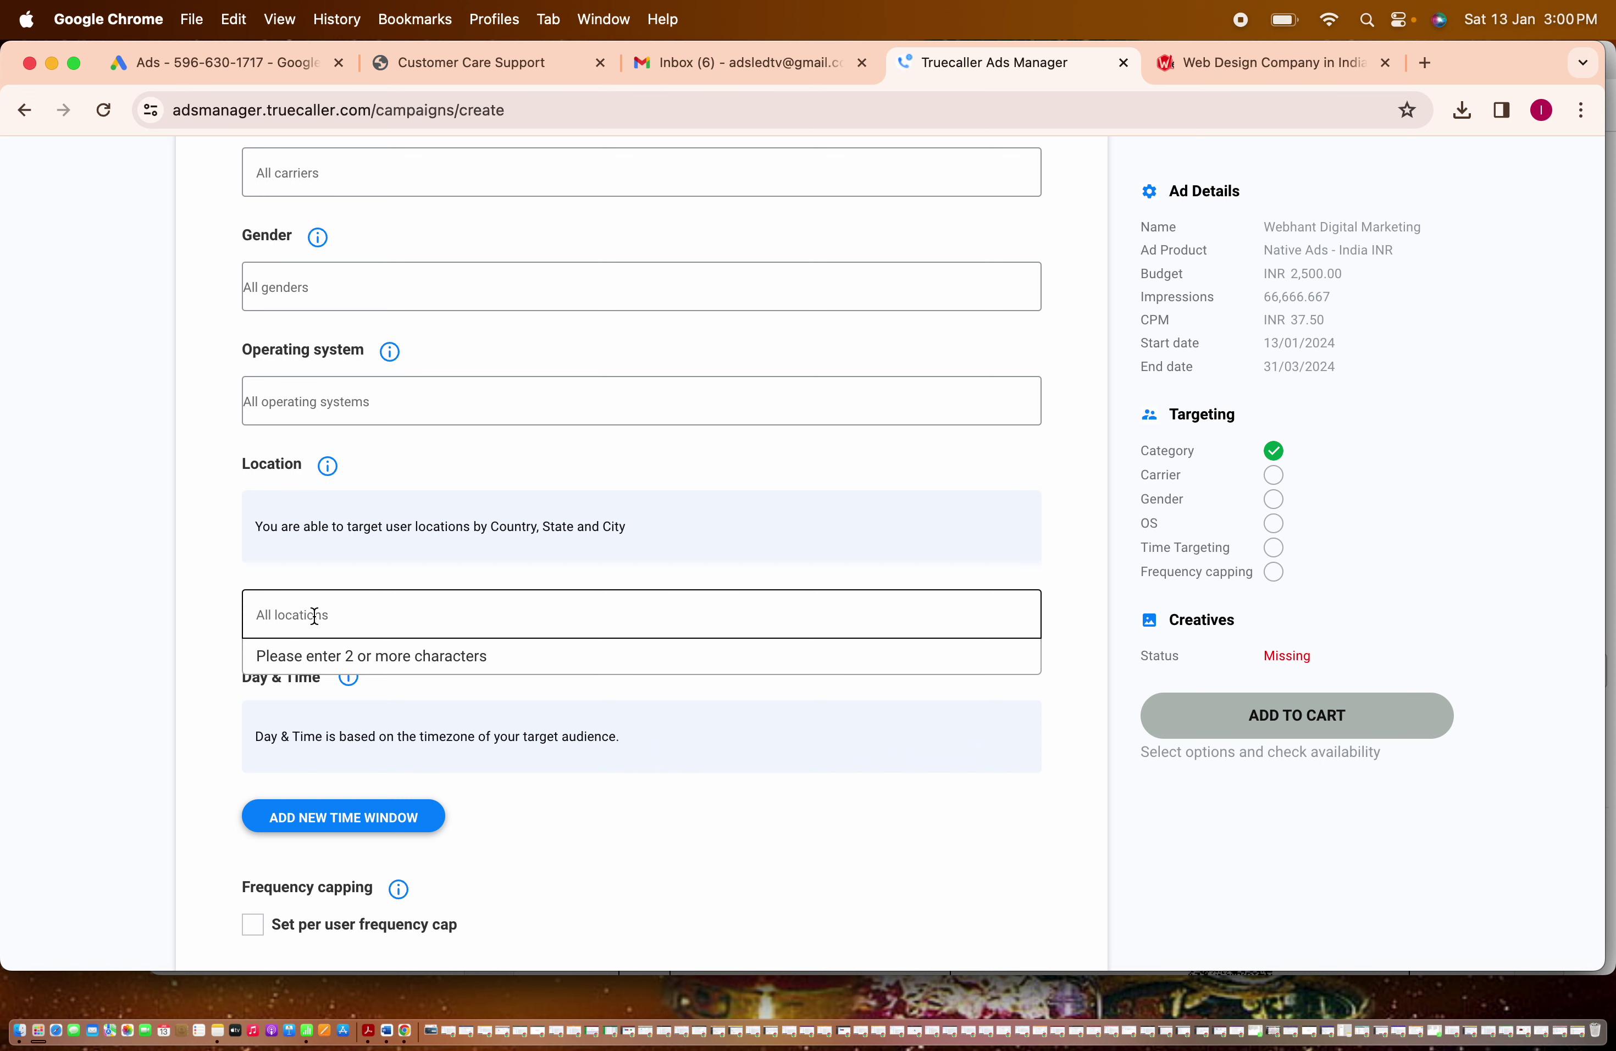
text(india)
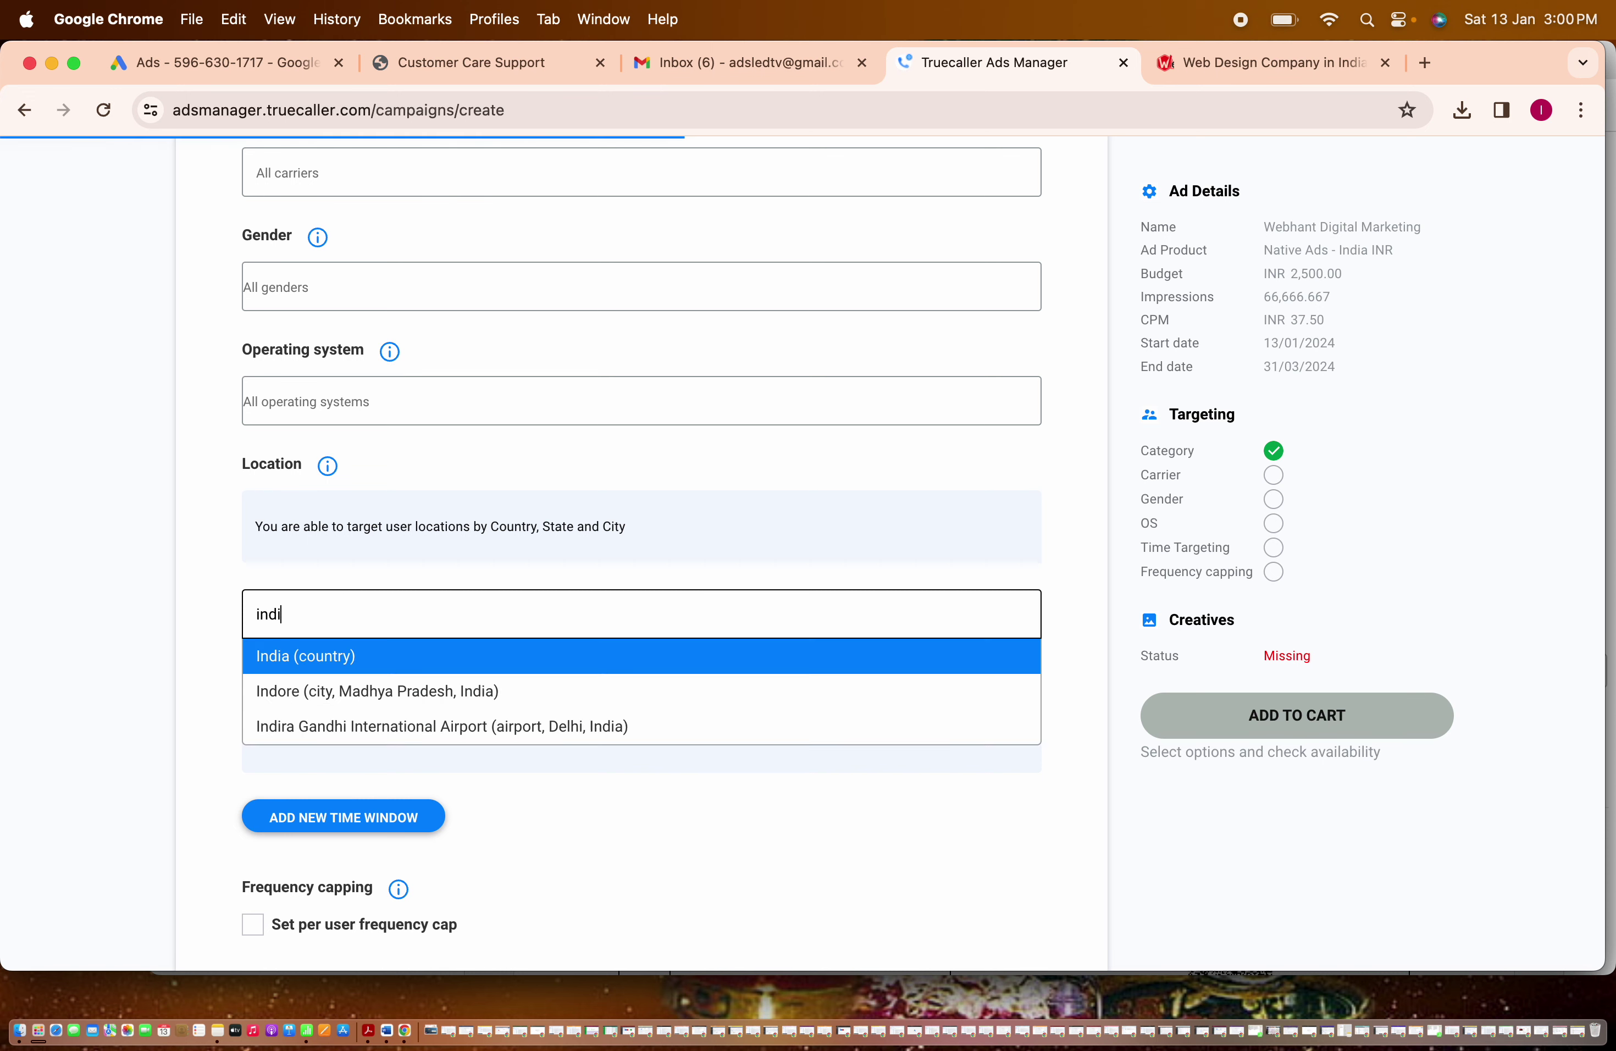
click(339, 656)
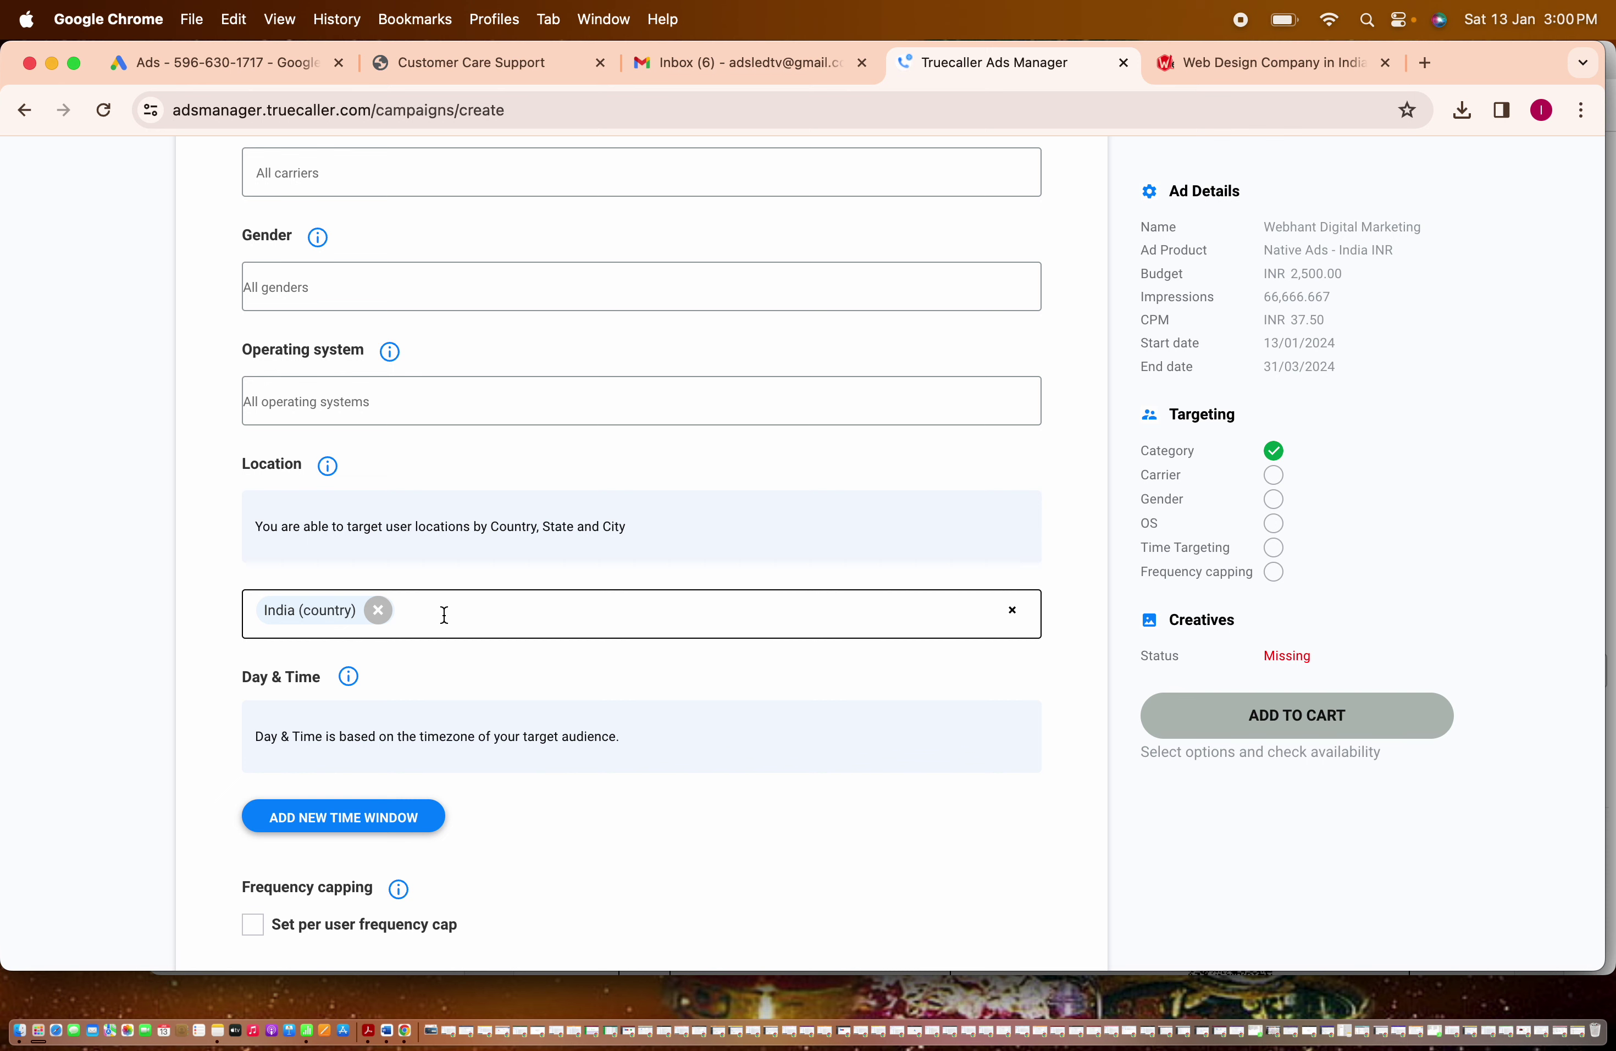
click(211, 604)
Enable the per user frequency cap and set it to 5 impressions per day.
scroll(211, 604, down, 5)
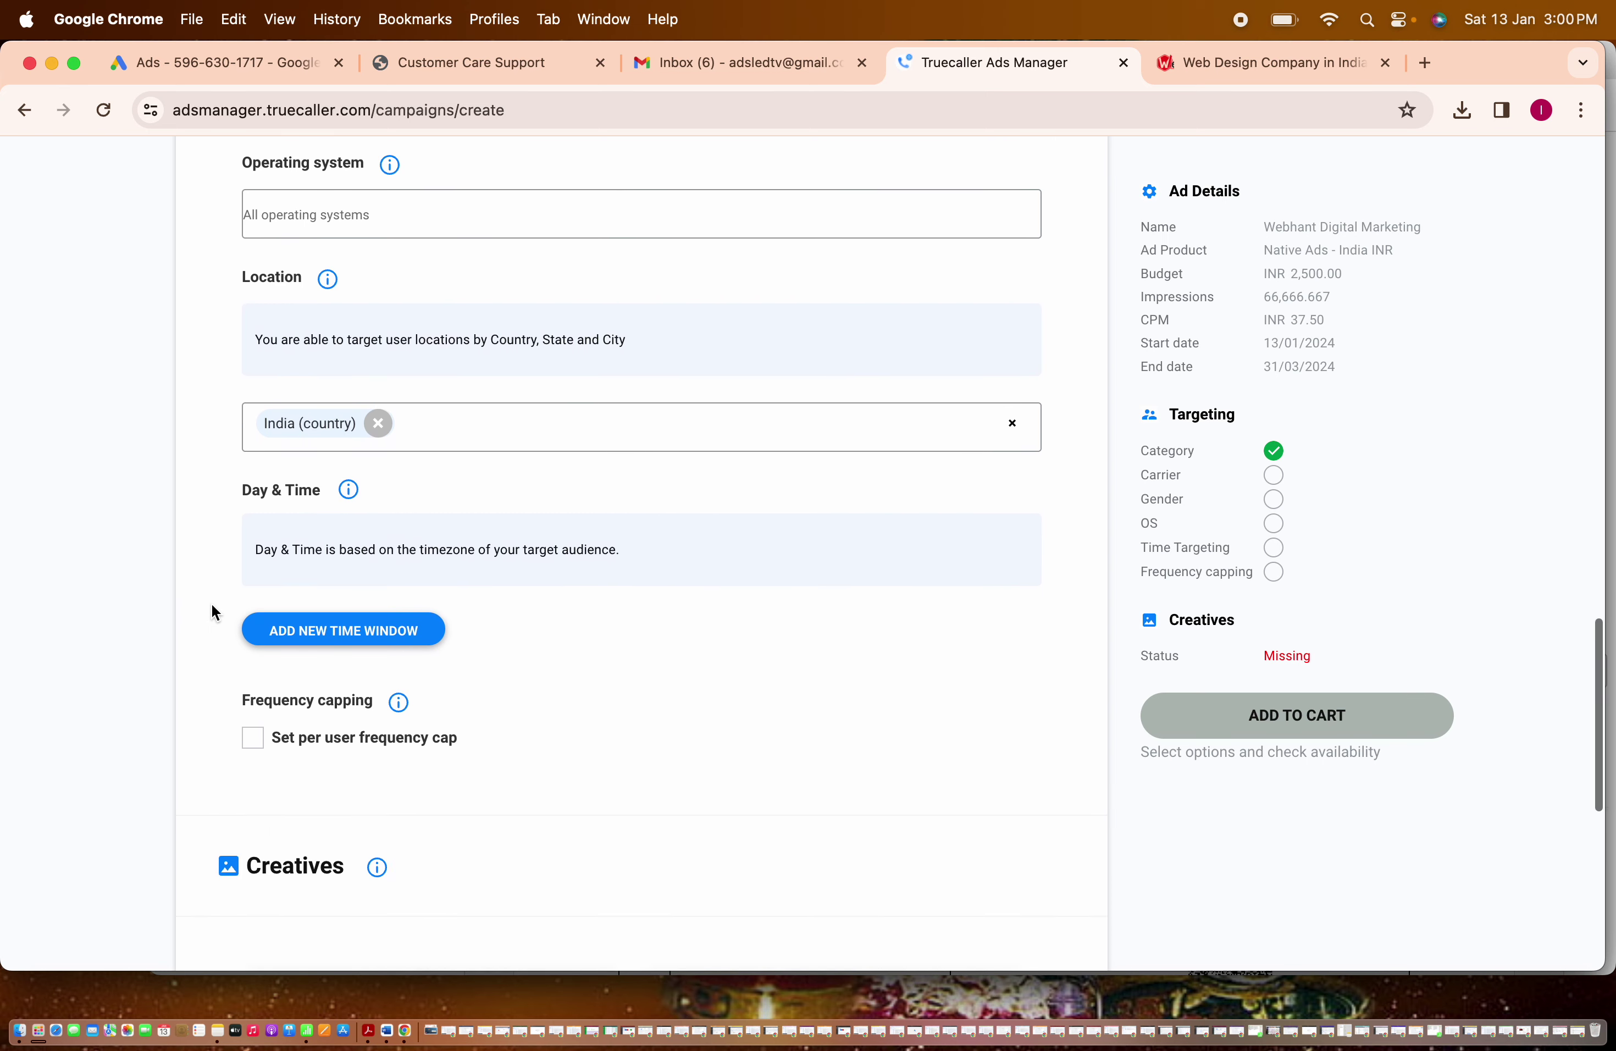
scroll(211, 604, down, 4)
click(254, 574)
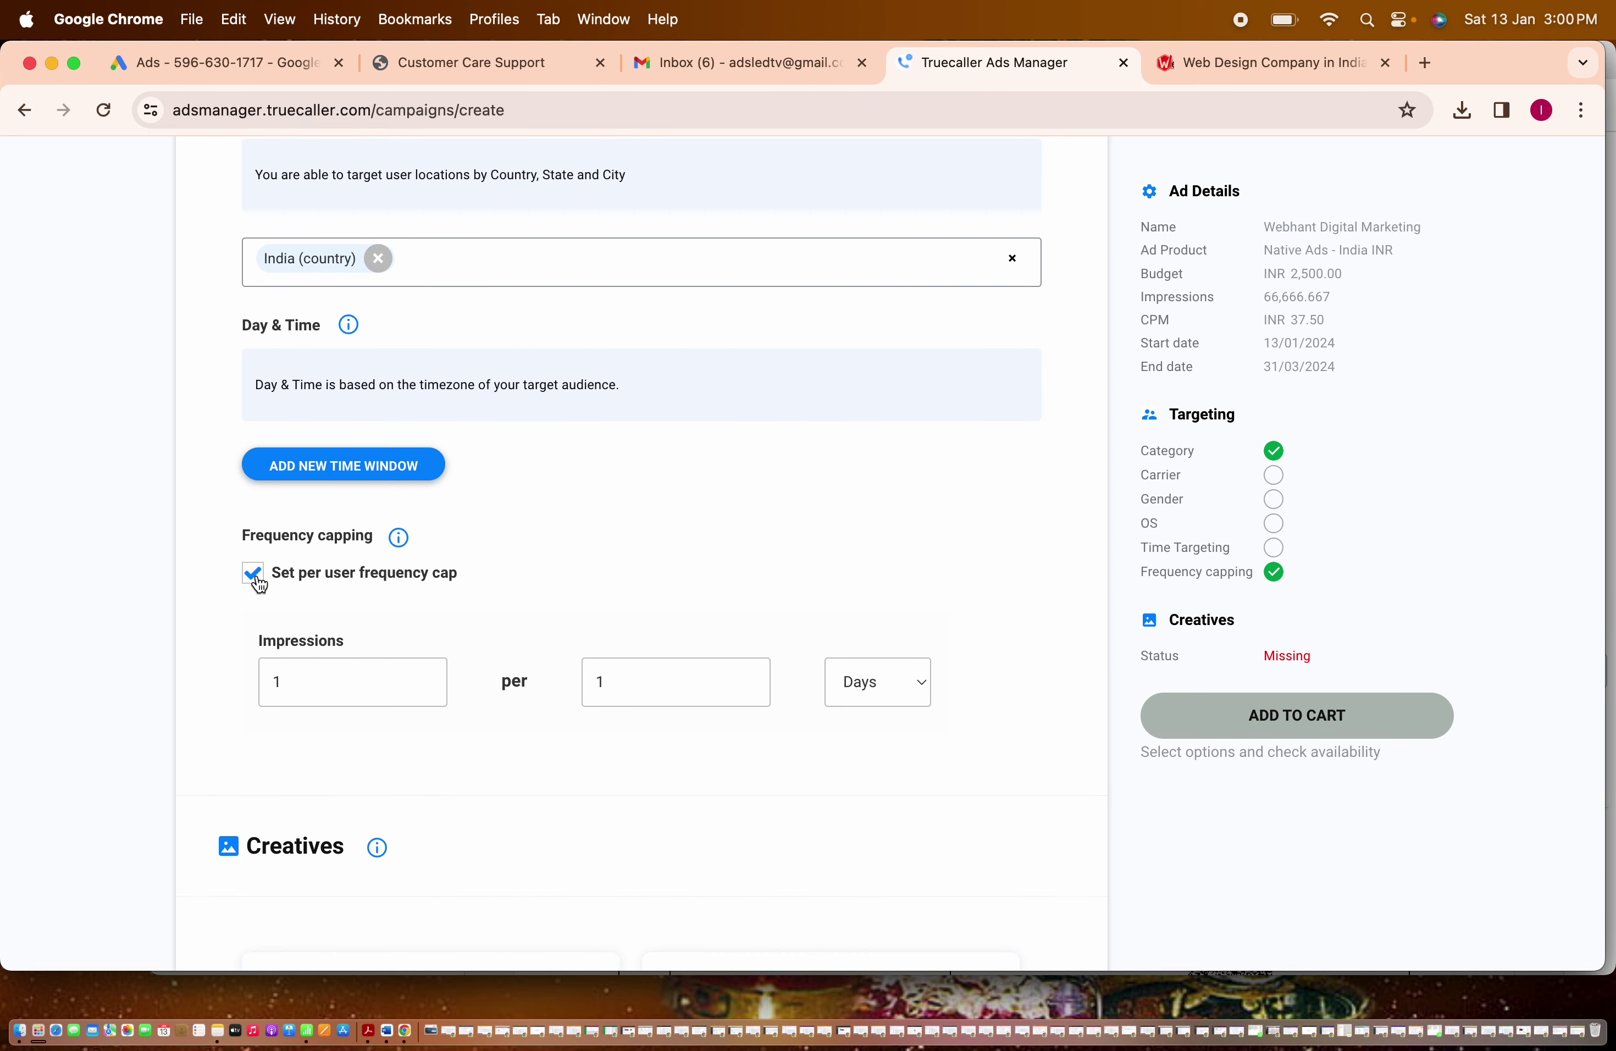
click(295, 677)
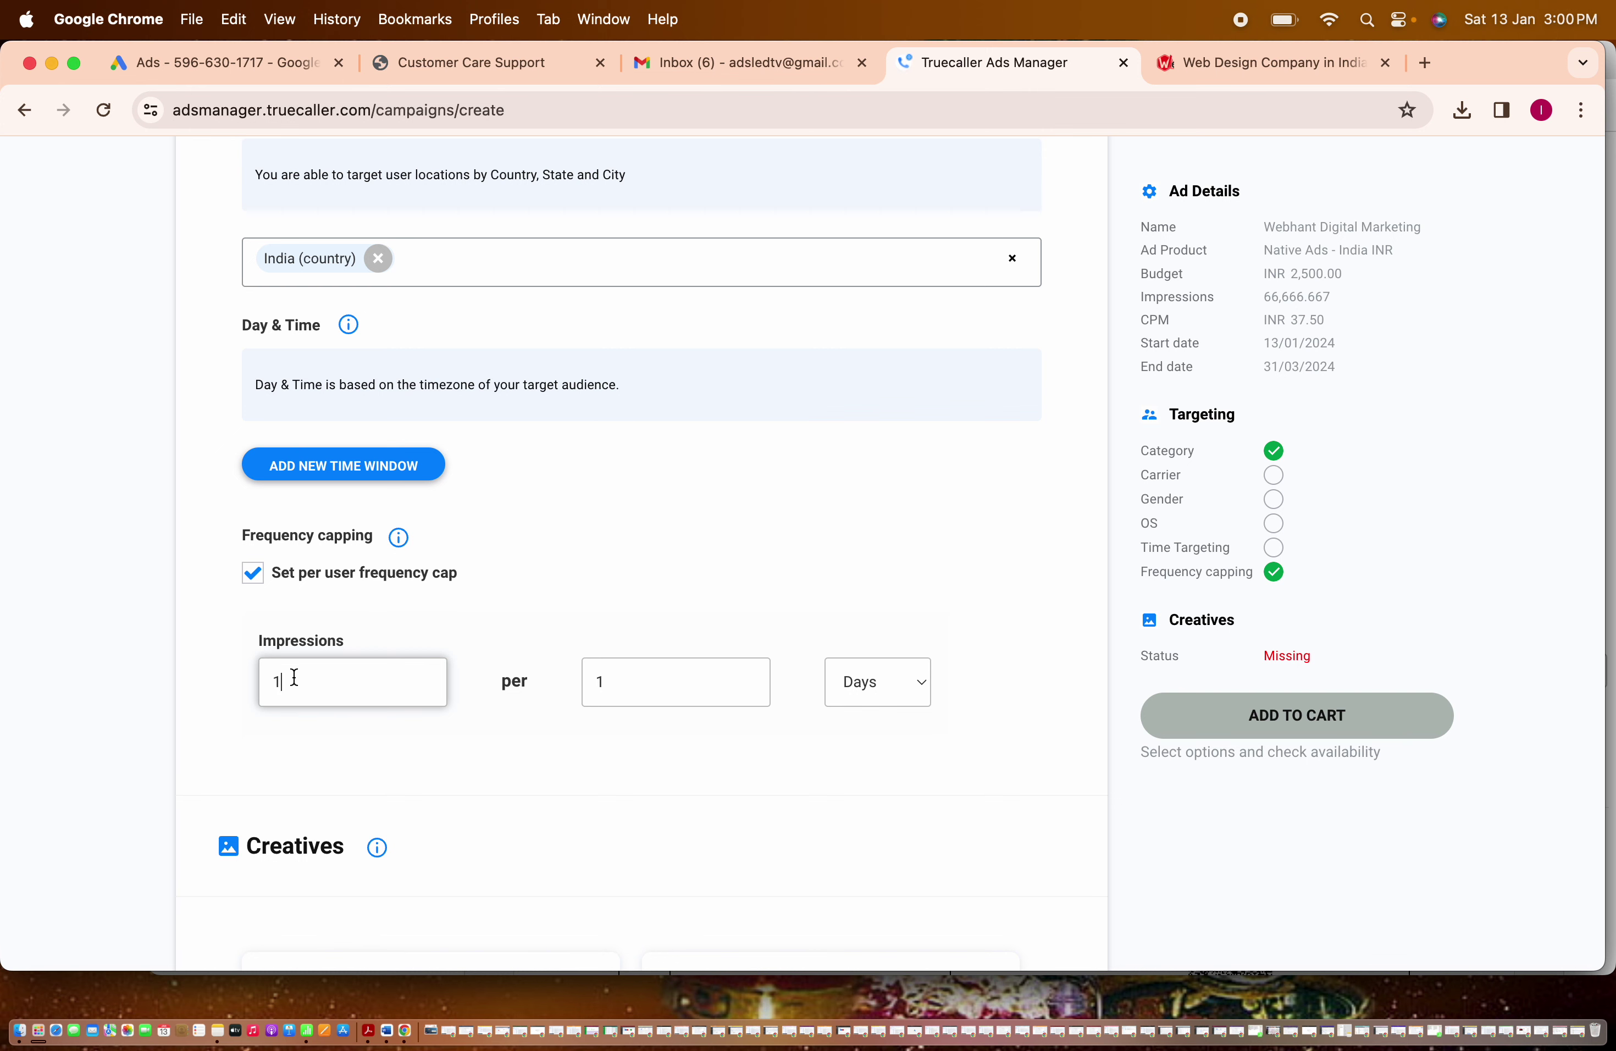
key(BackSpace)
text(5)
click(604, 740)
Add a new day and time window for Monday with the start time set to 9 AM.
scroll(603, 742, down, 3)
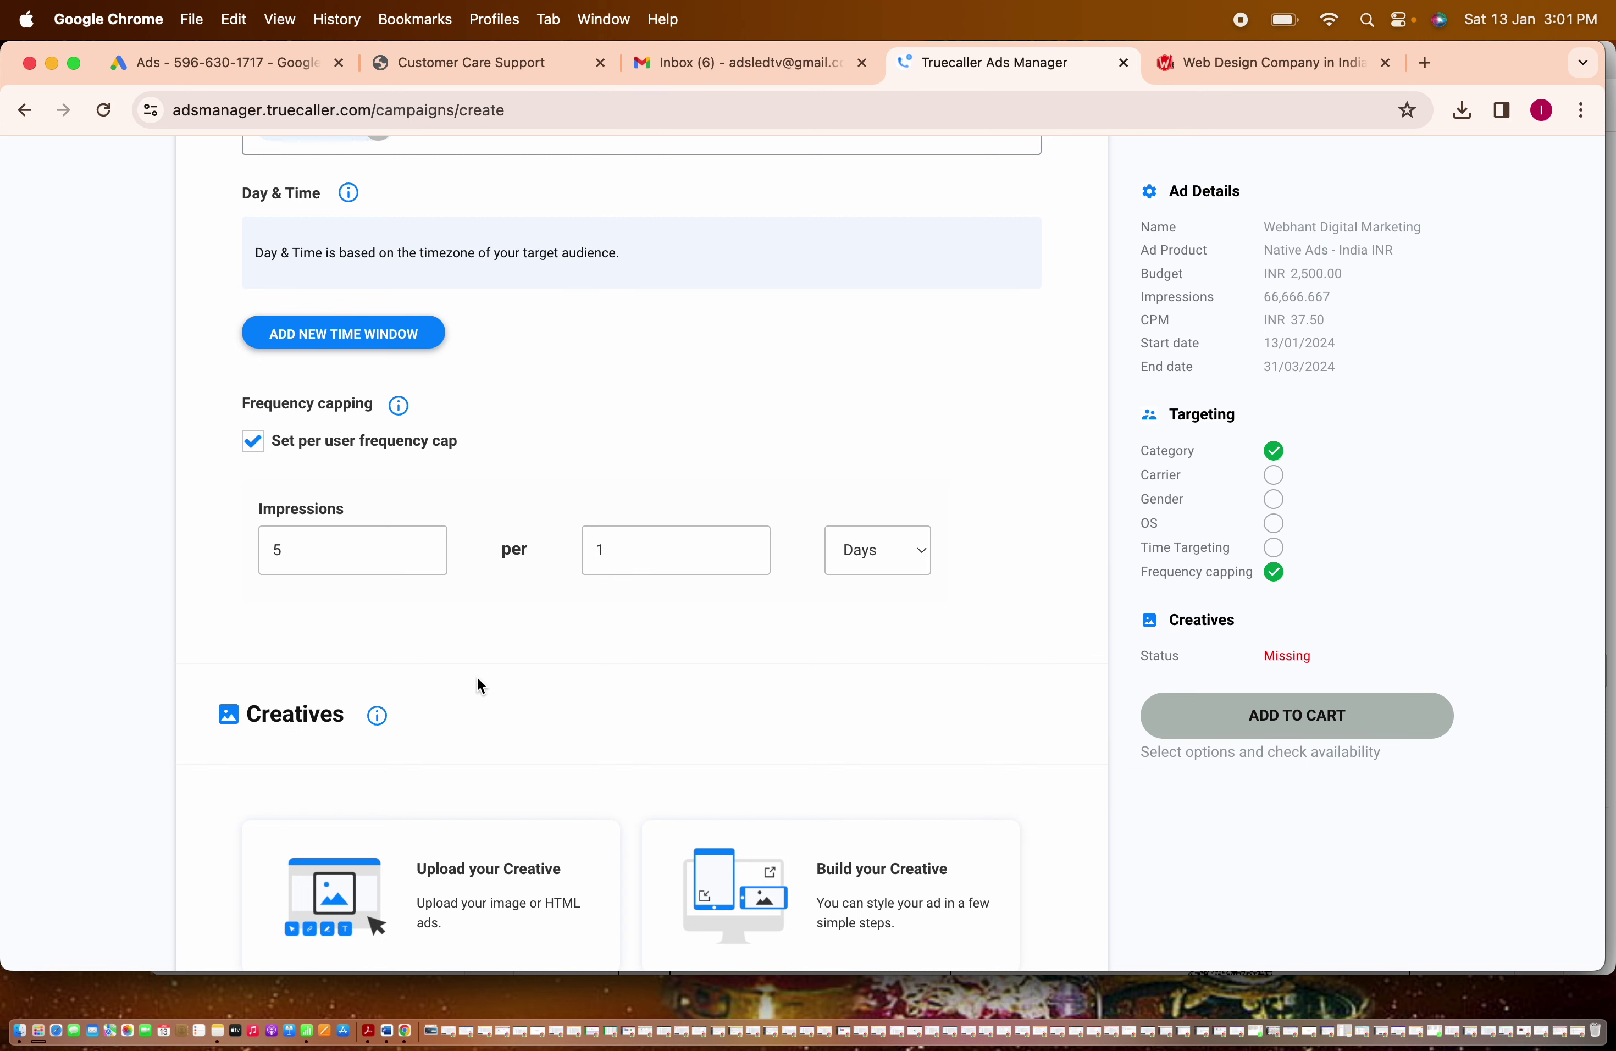
scroll(476, 677, down, 3)
scroll(478, 677, up, 10)
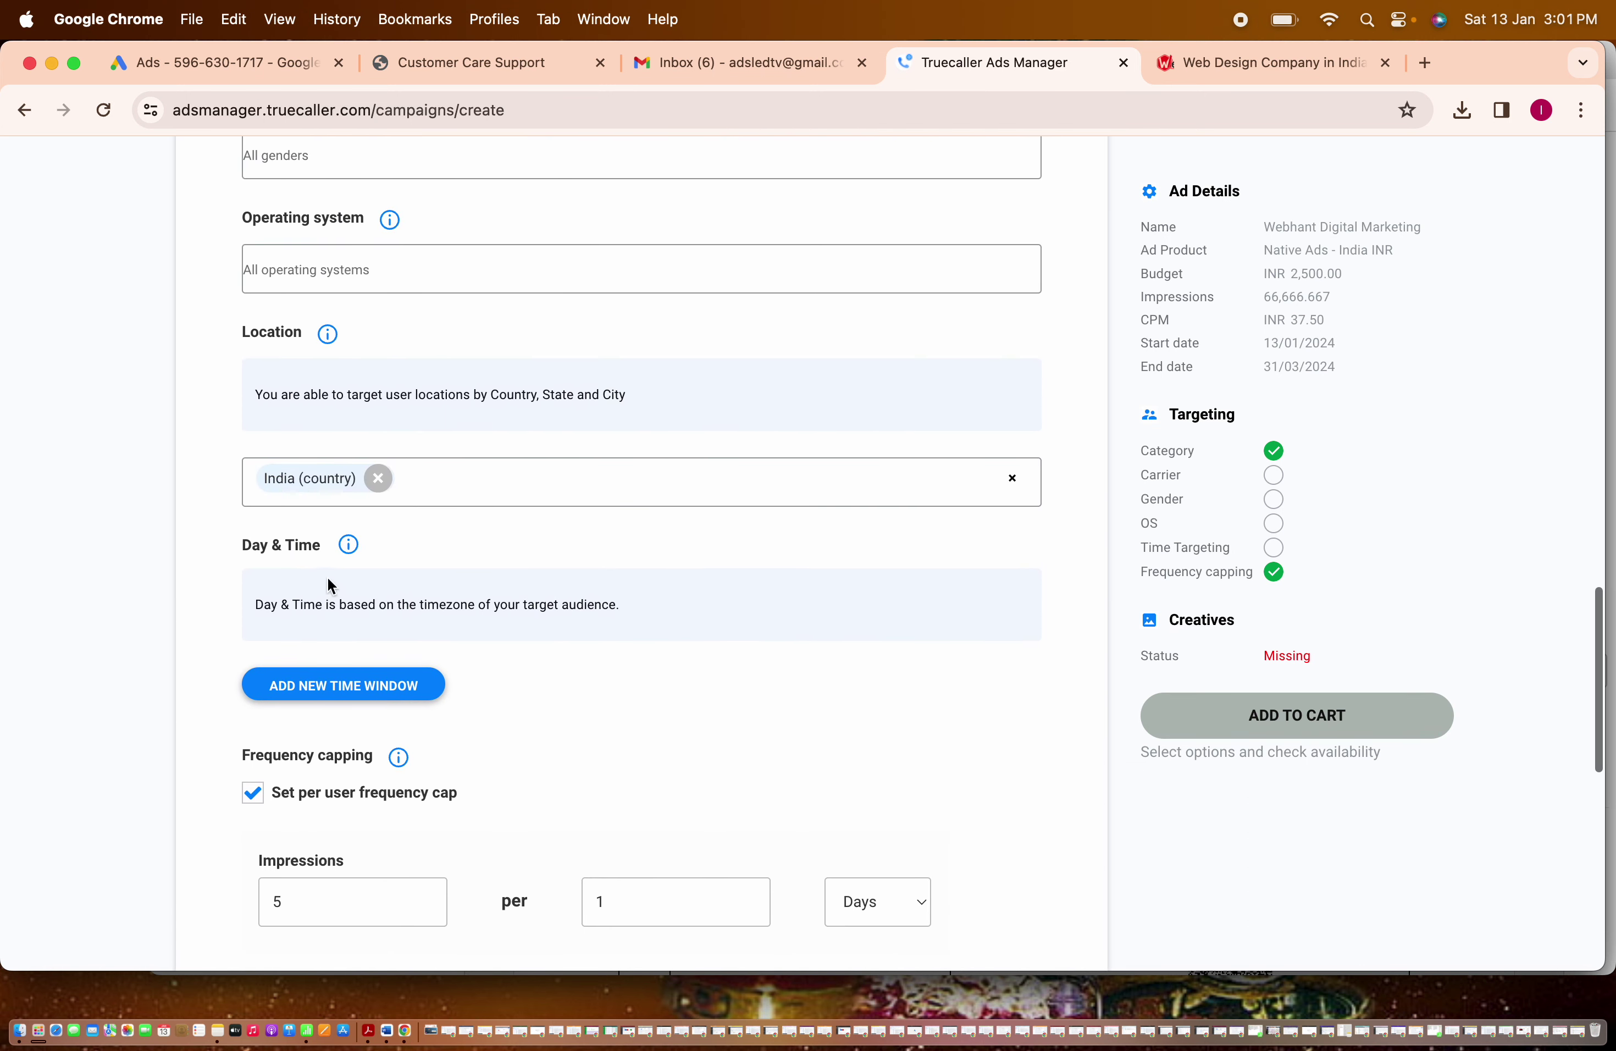
click(344, 691)
scroll(633, 686, down, 4)
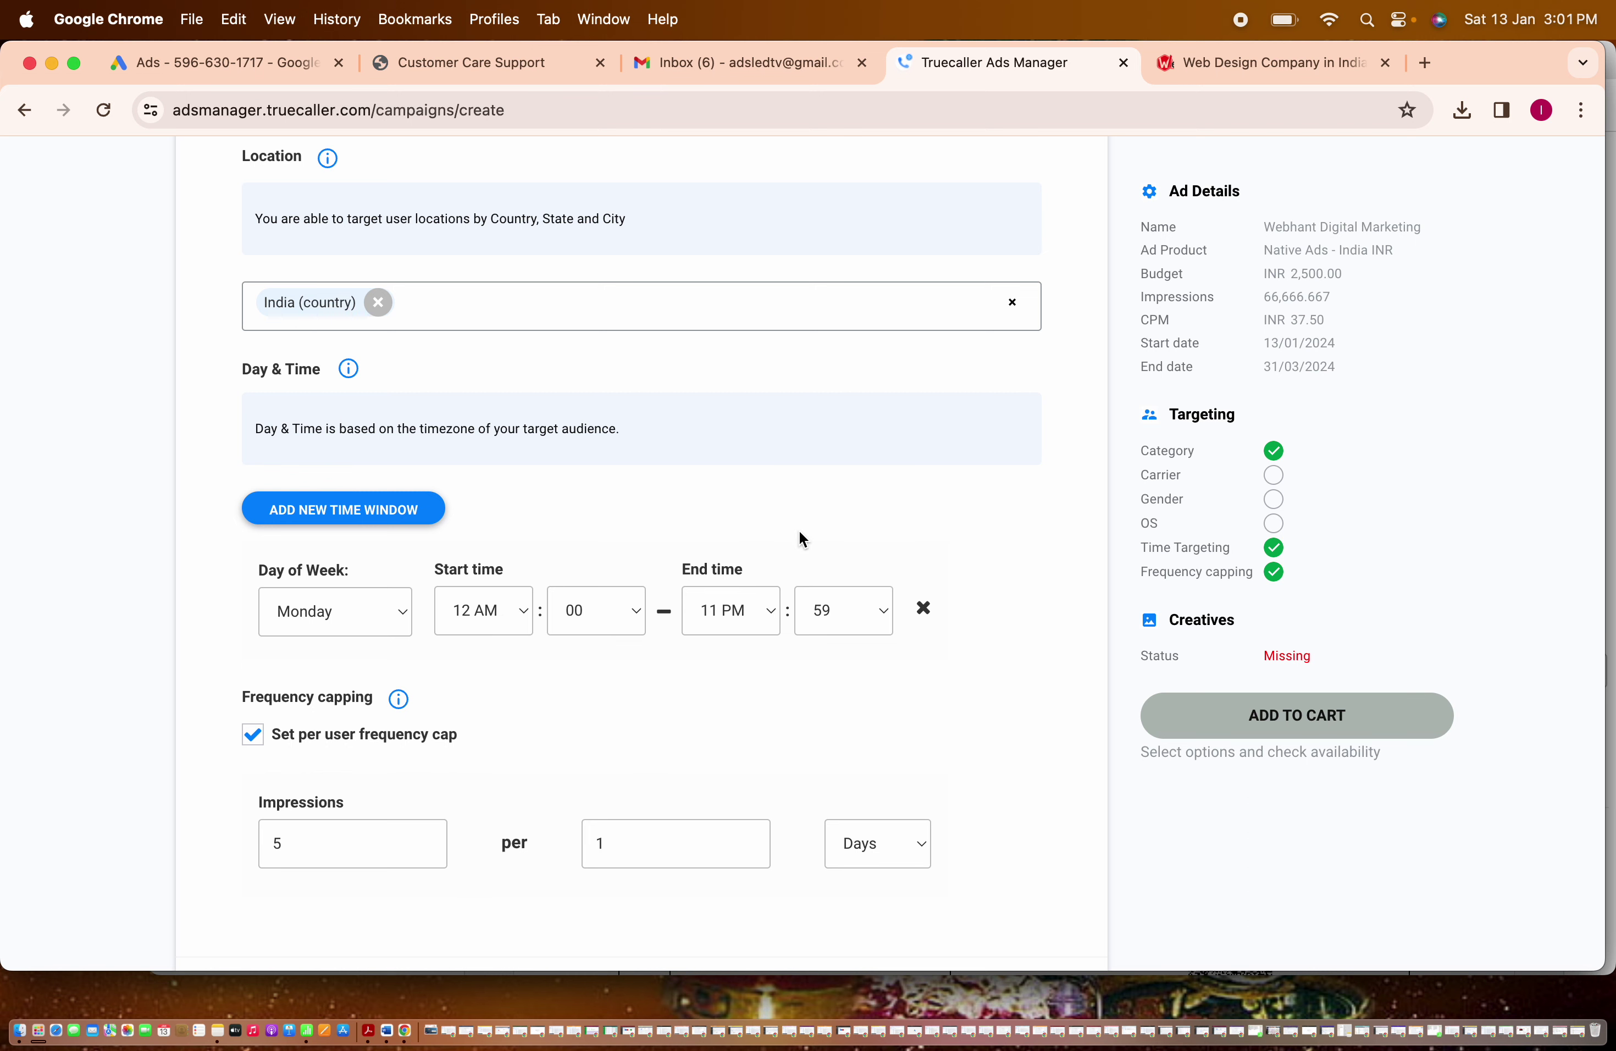
scroll(801, 538, down, 2)
scroll(801, 539, down, 1)
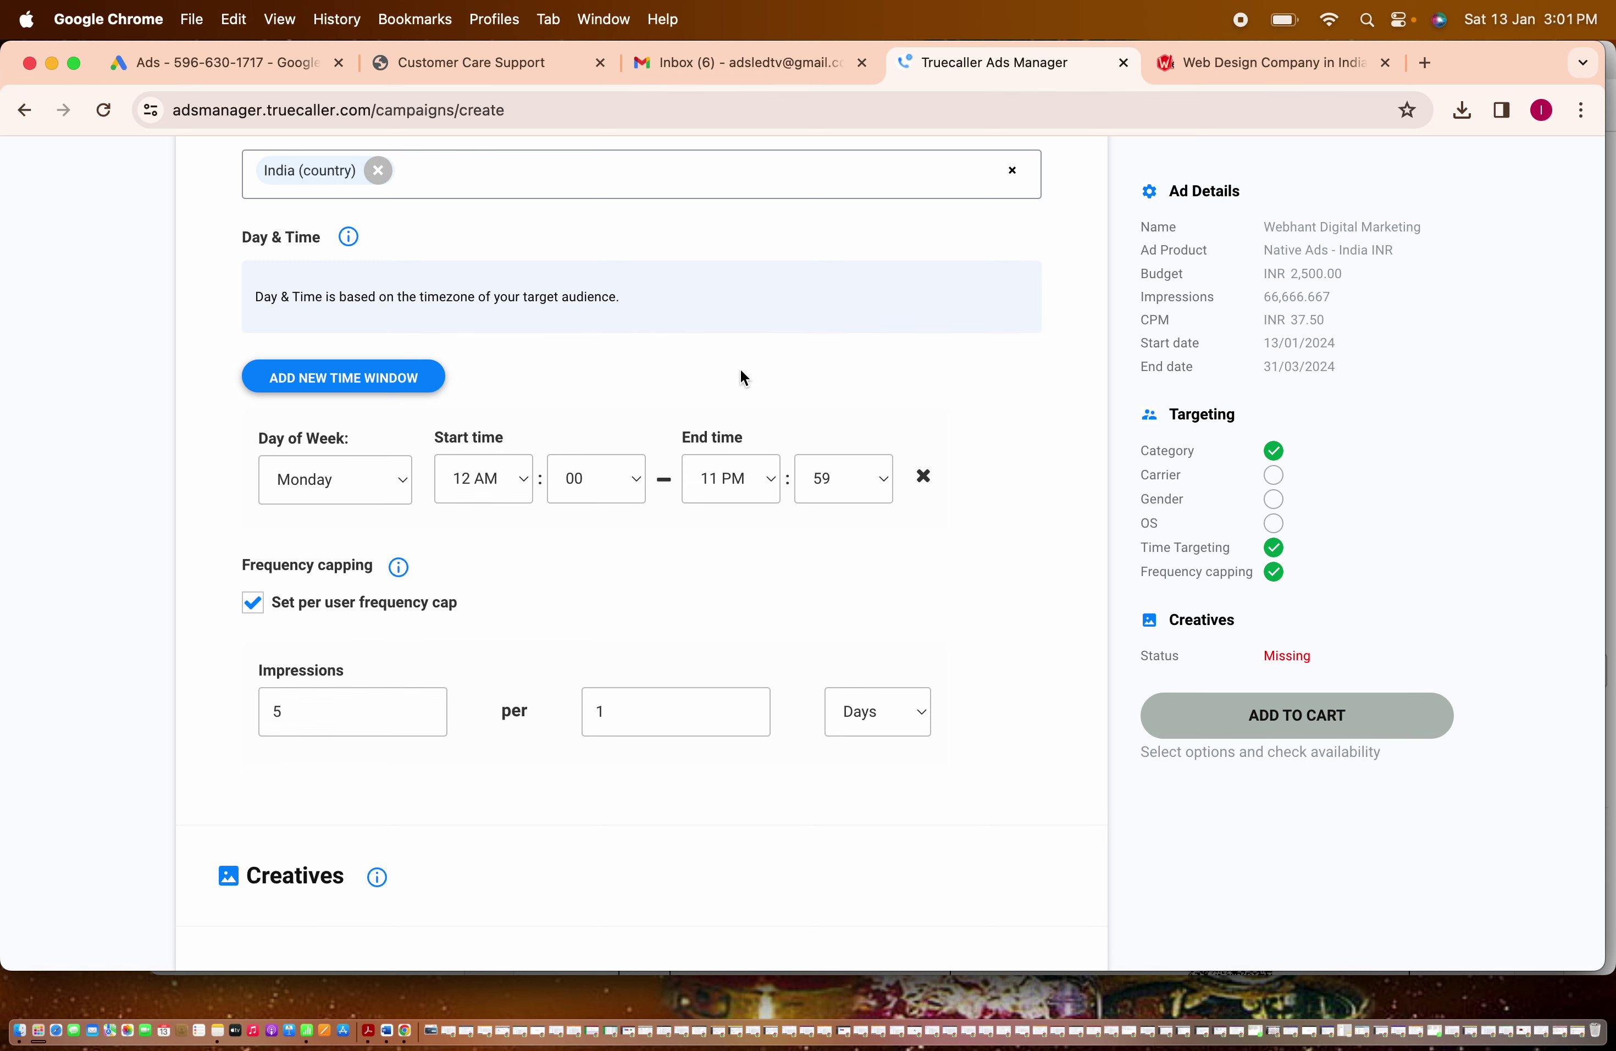
scroll(740, 368, down, 6)
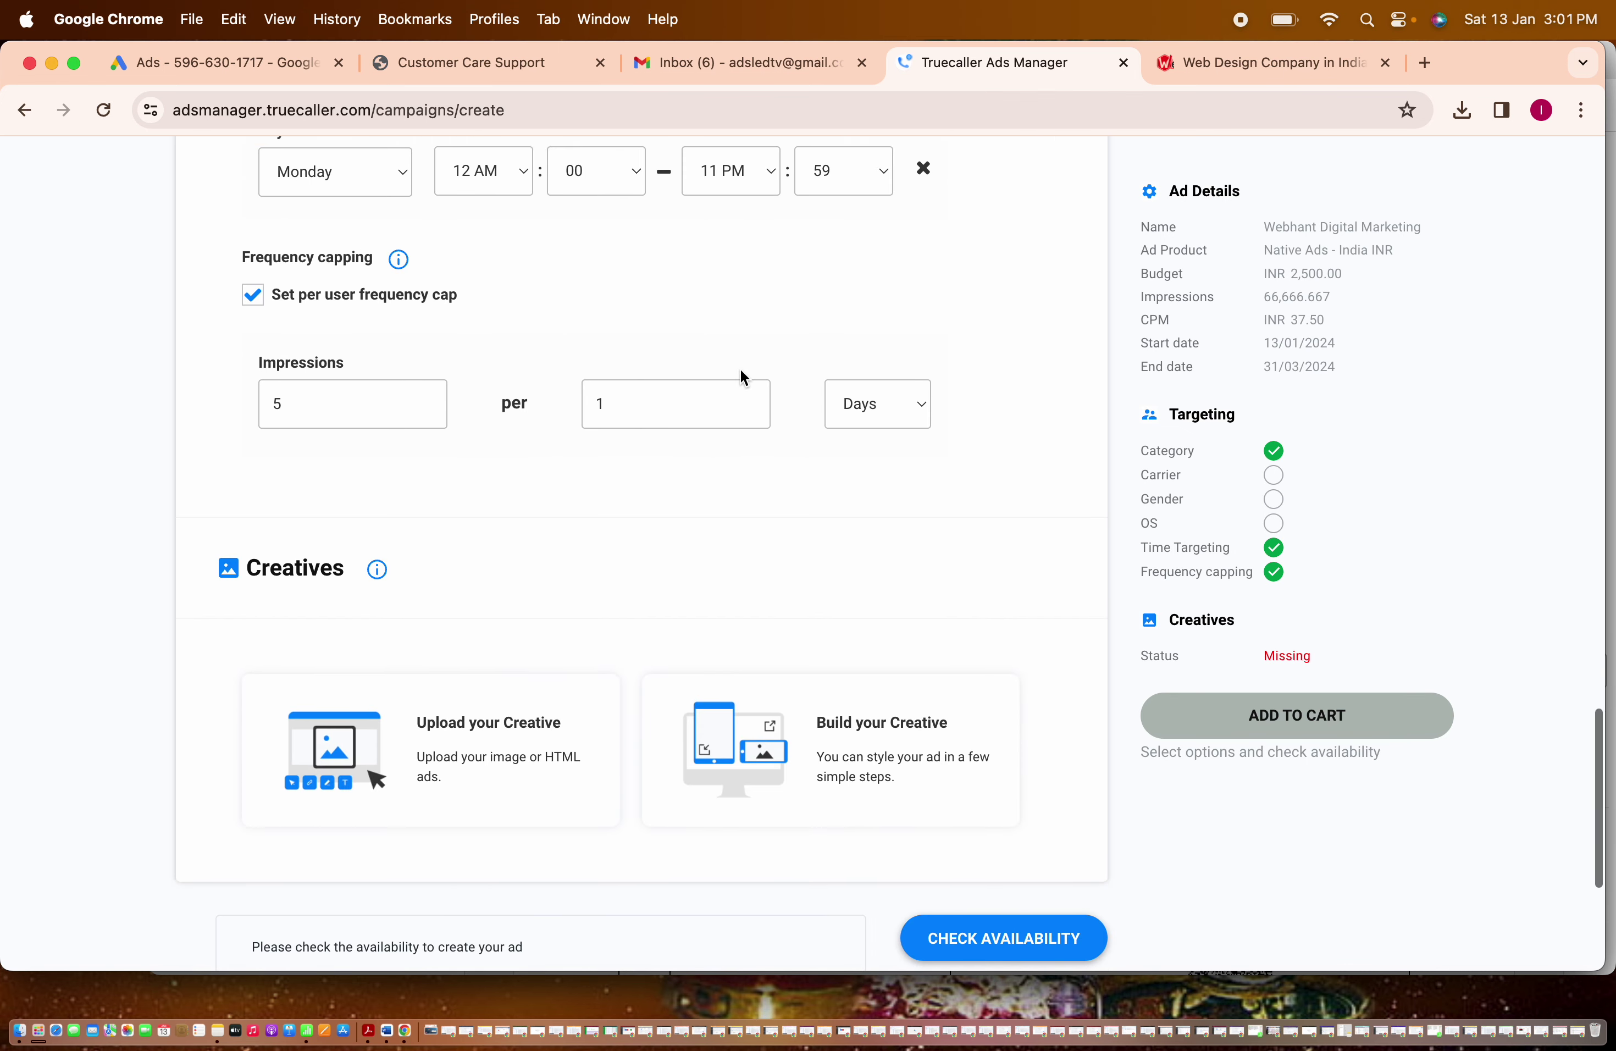
scroll(739, 377, up, 2)
click(484, 260)
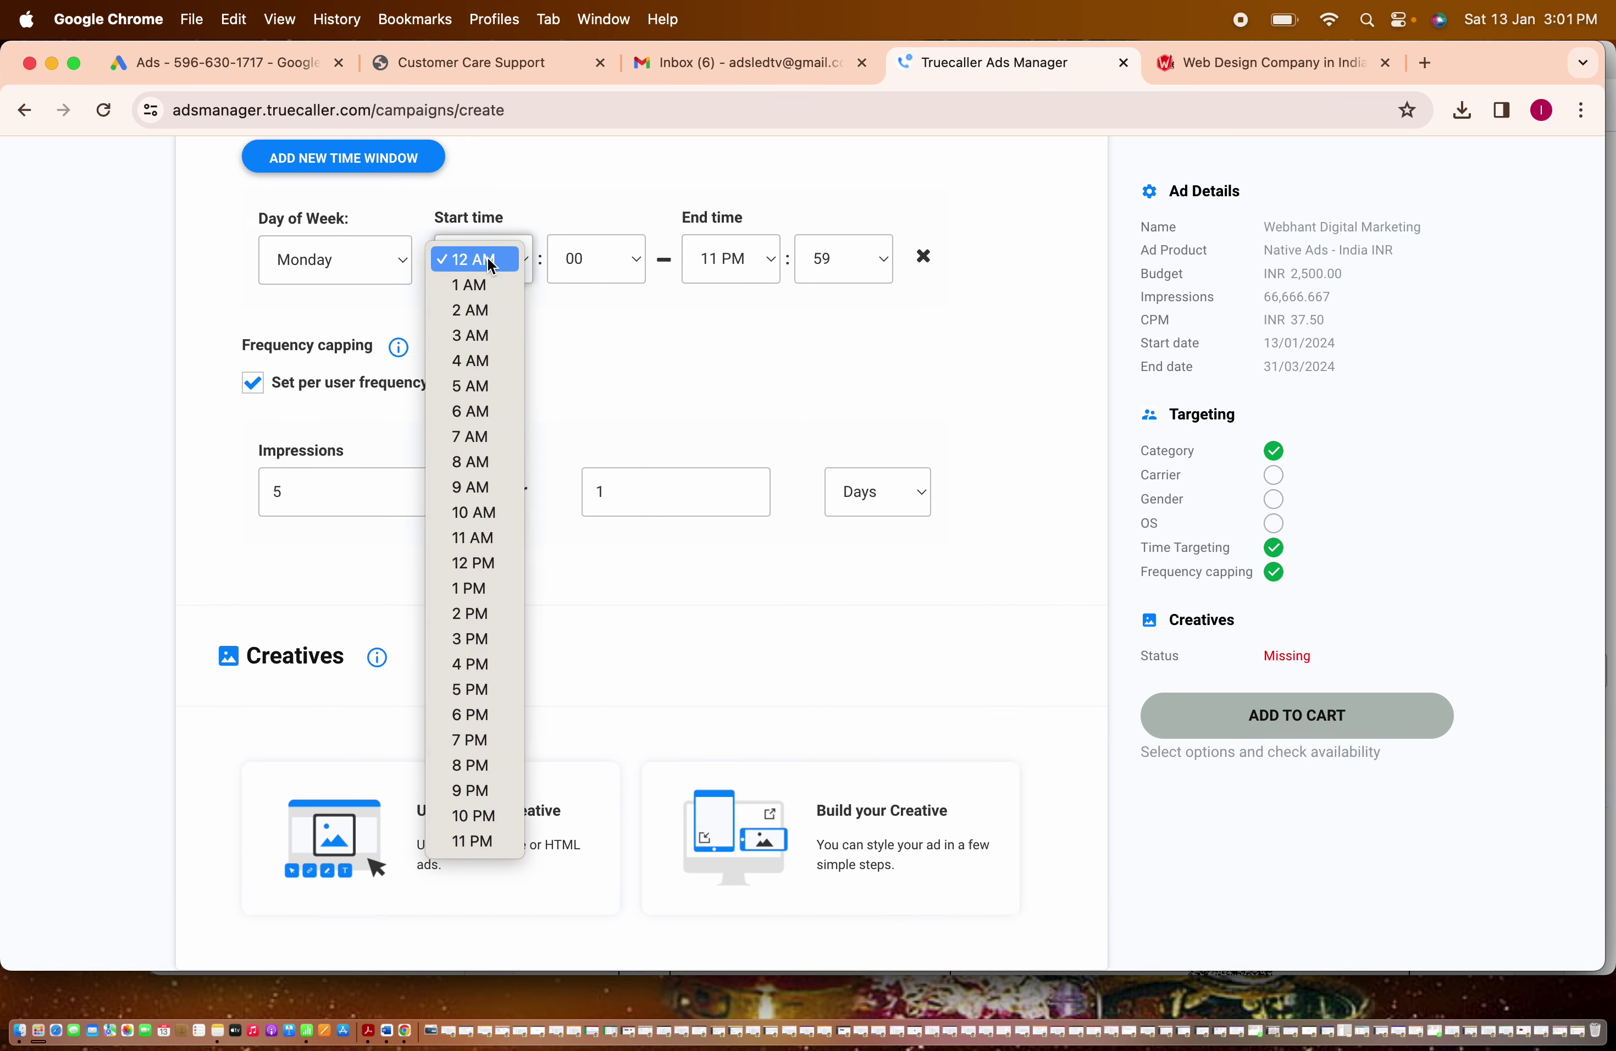
click(490, 486)
Start building a creative for the campaign and name the native ad Ad1.
scroll(683, 387, down, 1)
scroll(681, 382, down, 5)
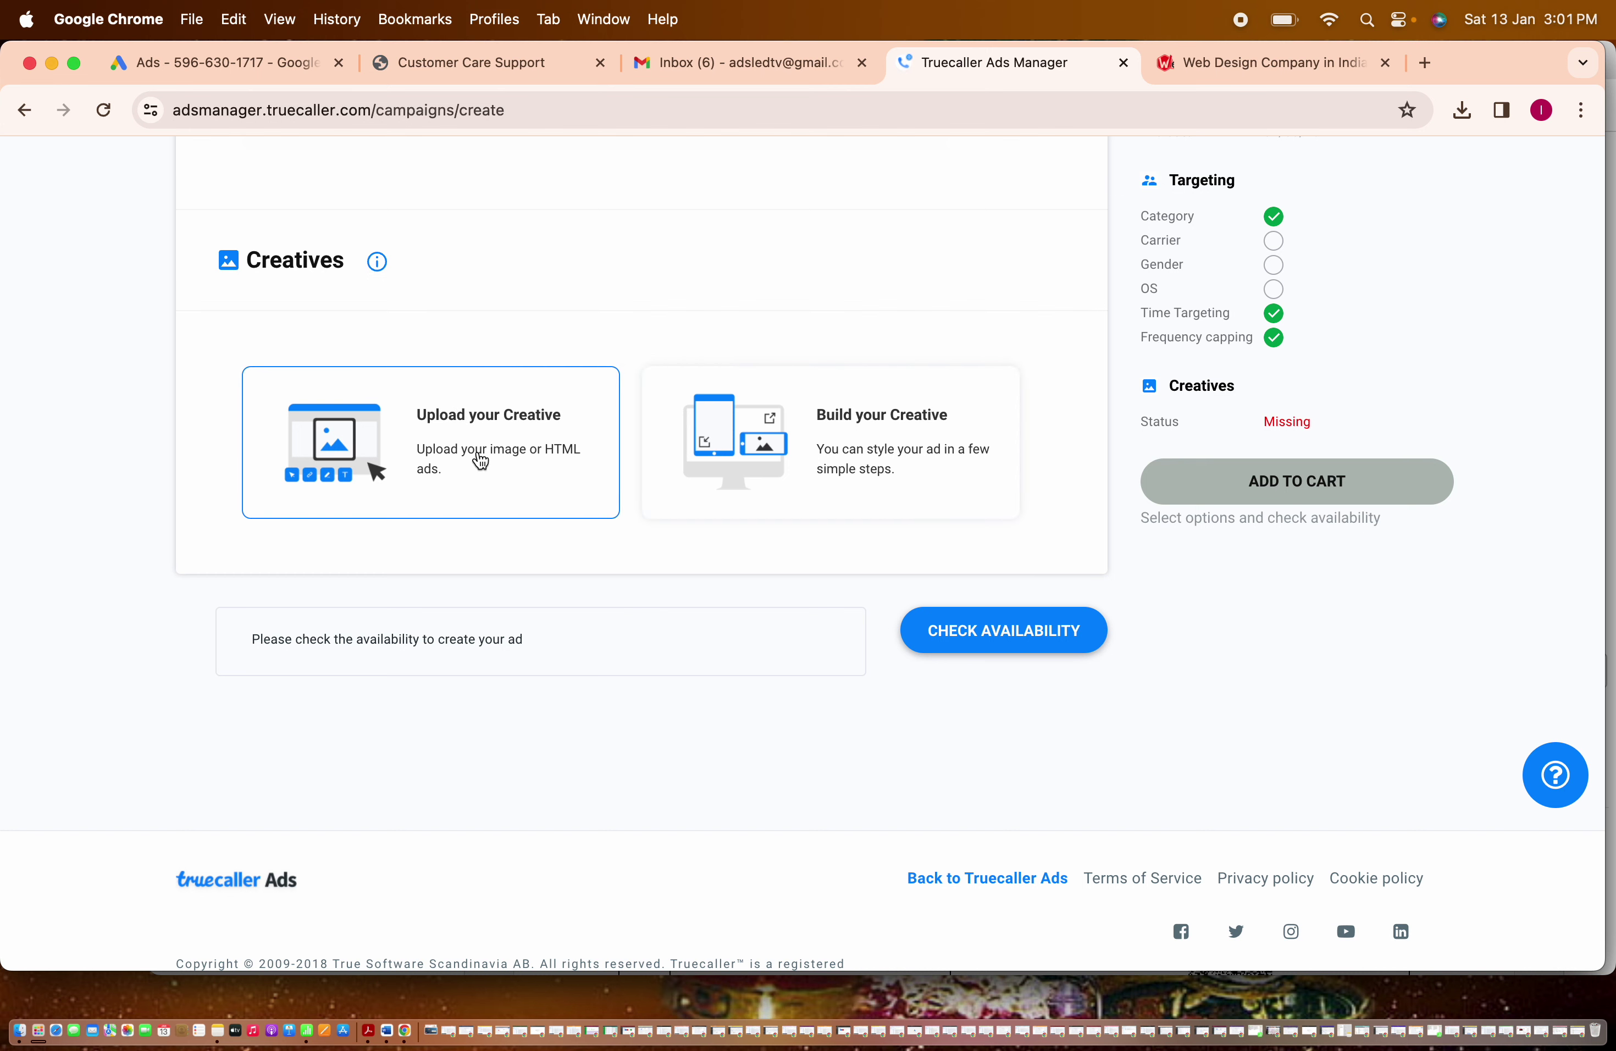
click(886, 447)
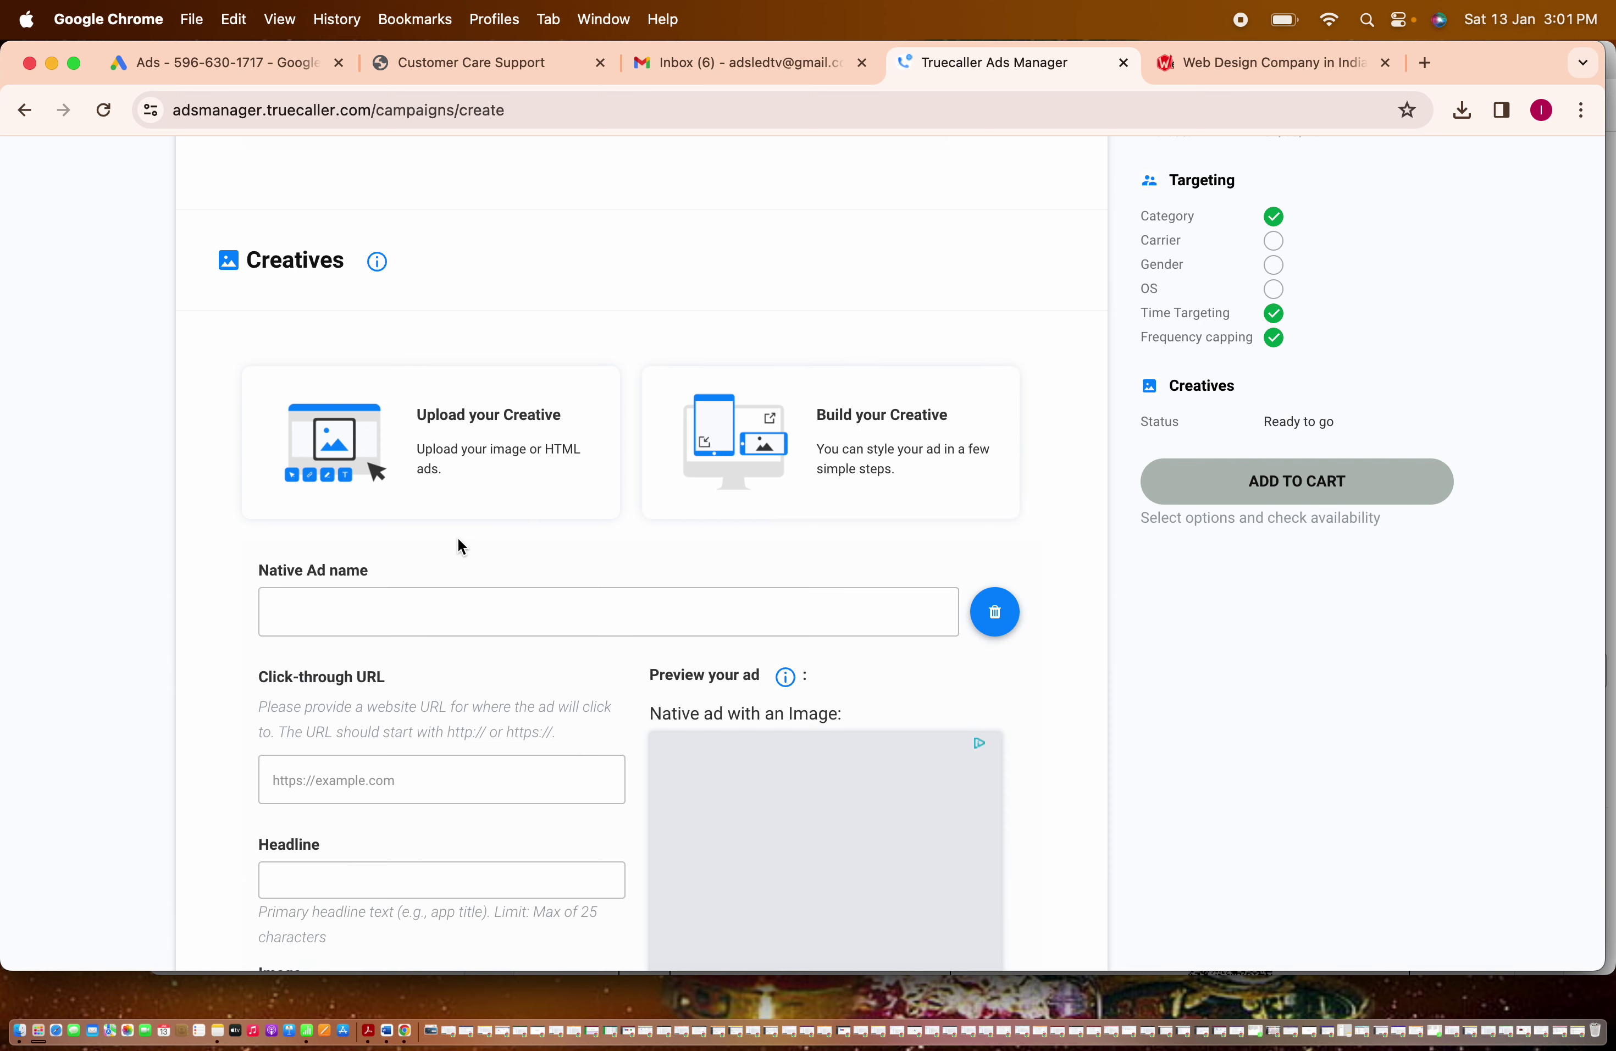
click(313, 624)
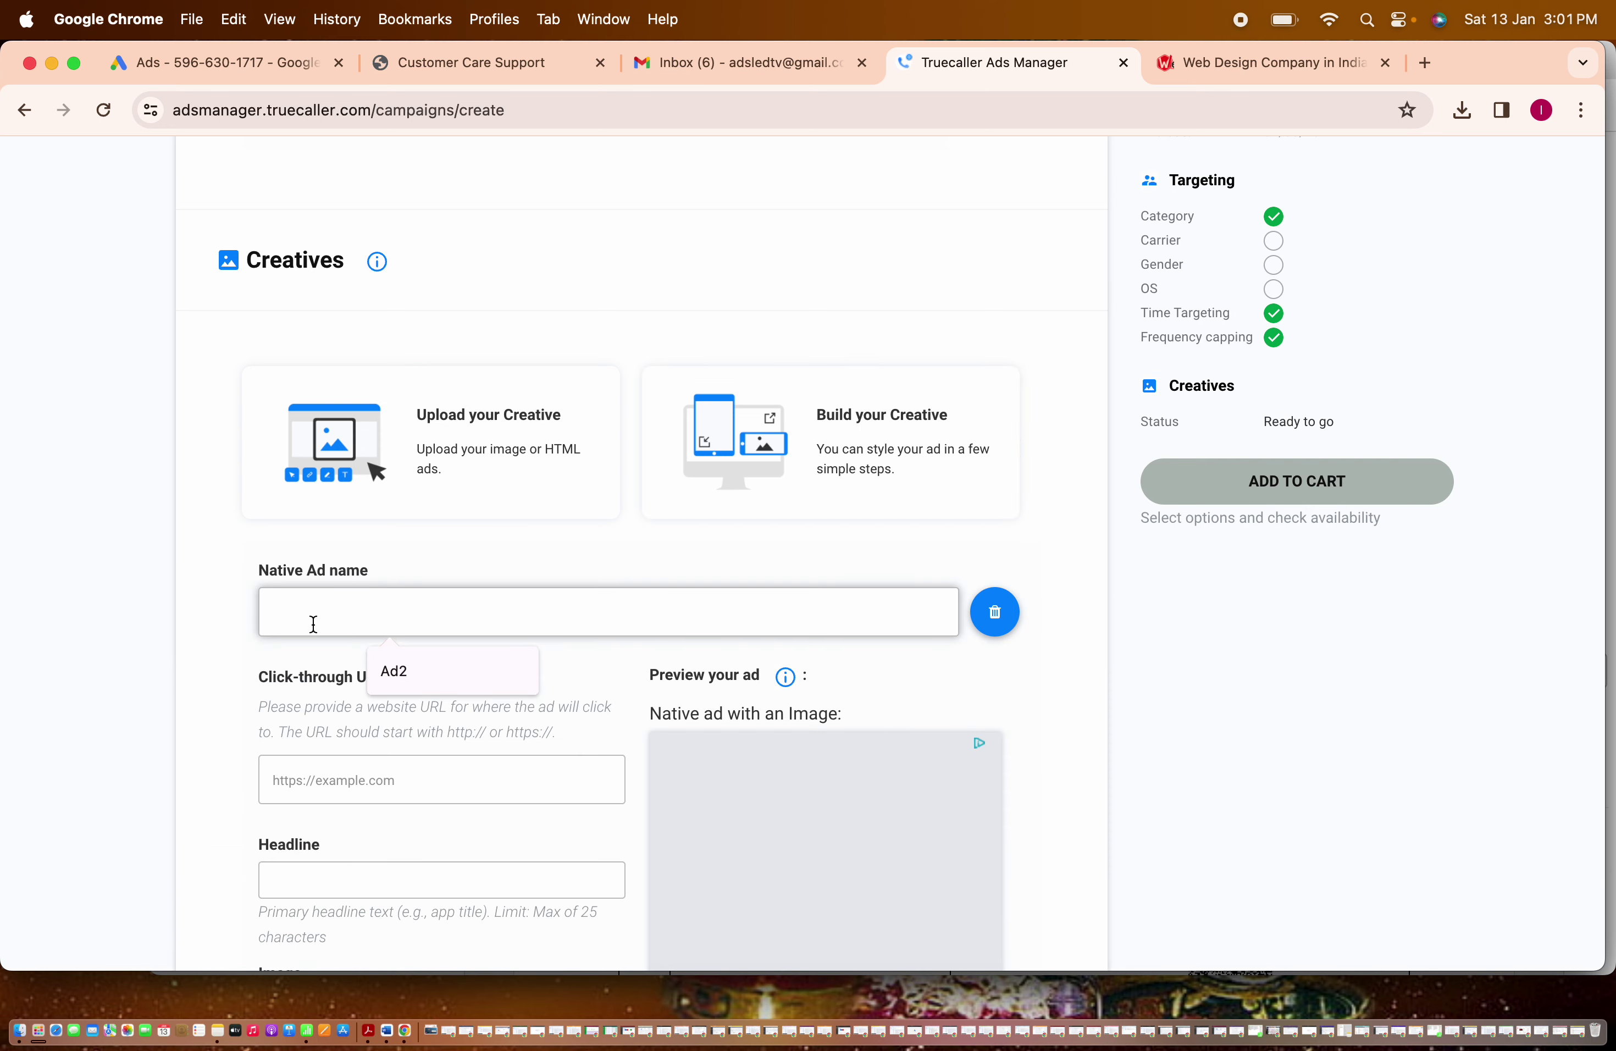
text(Ad2)
key(BackSpace)
text(1)
click(552, 670)
scroll(552, 671, down, 5)
scroll(551, 671, down, 1)
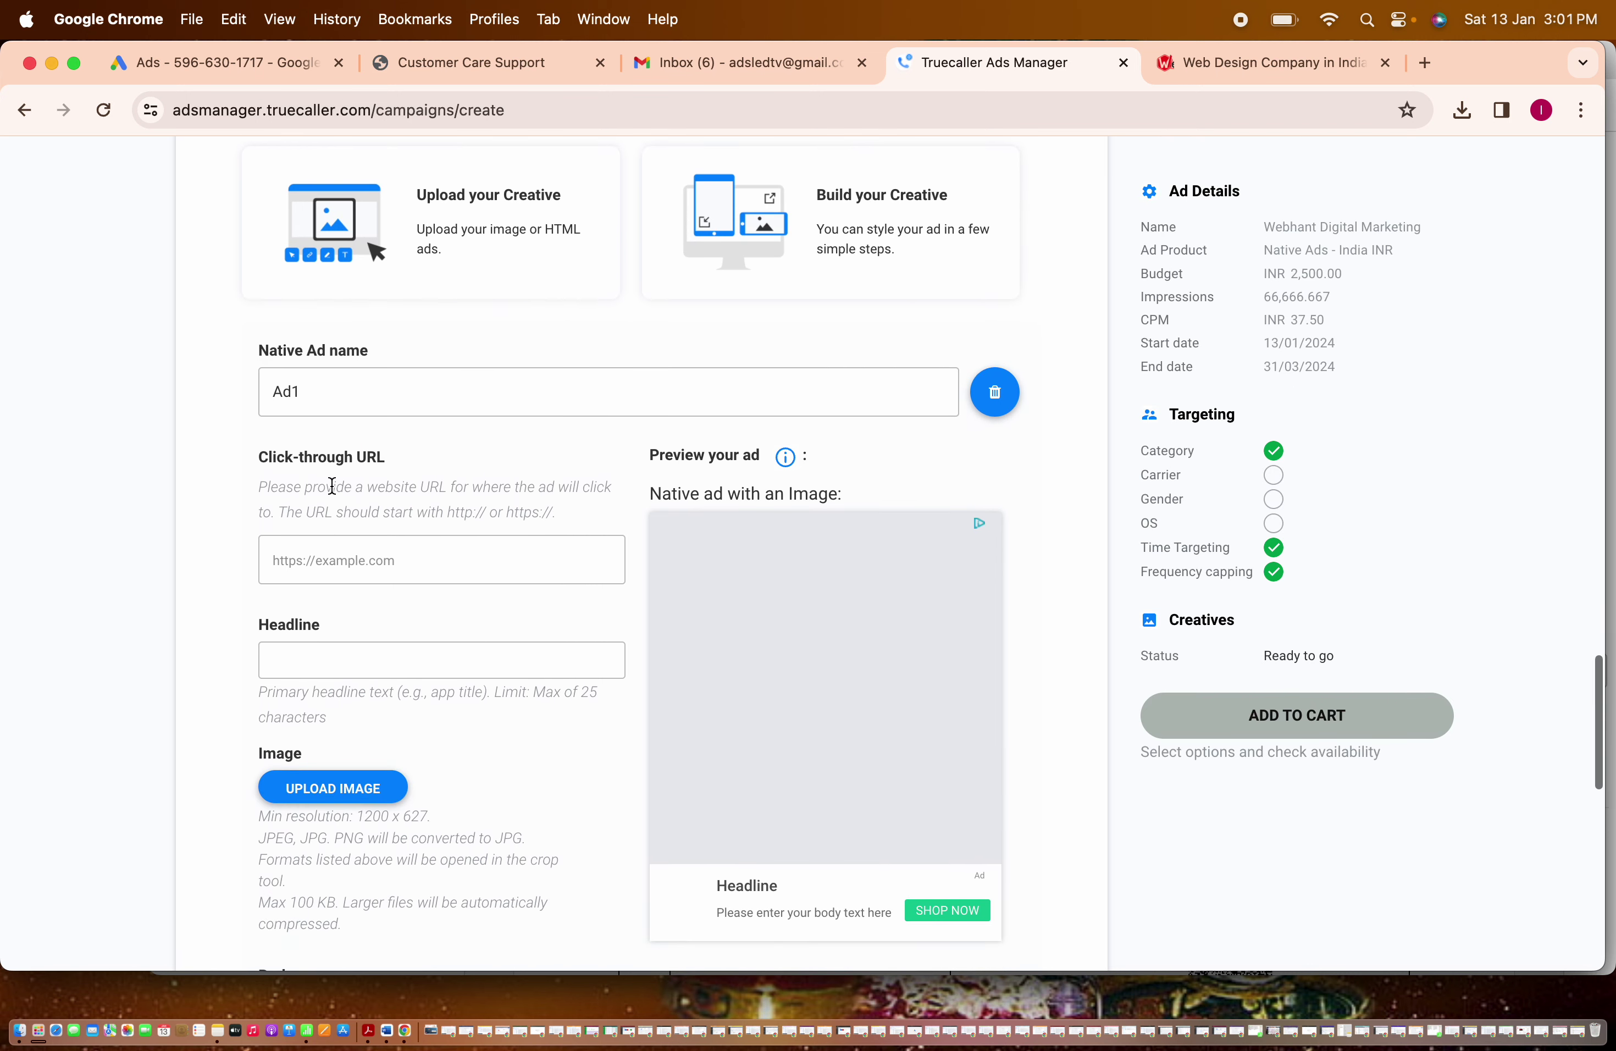
click(308, 556)
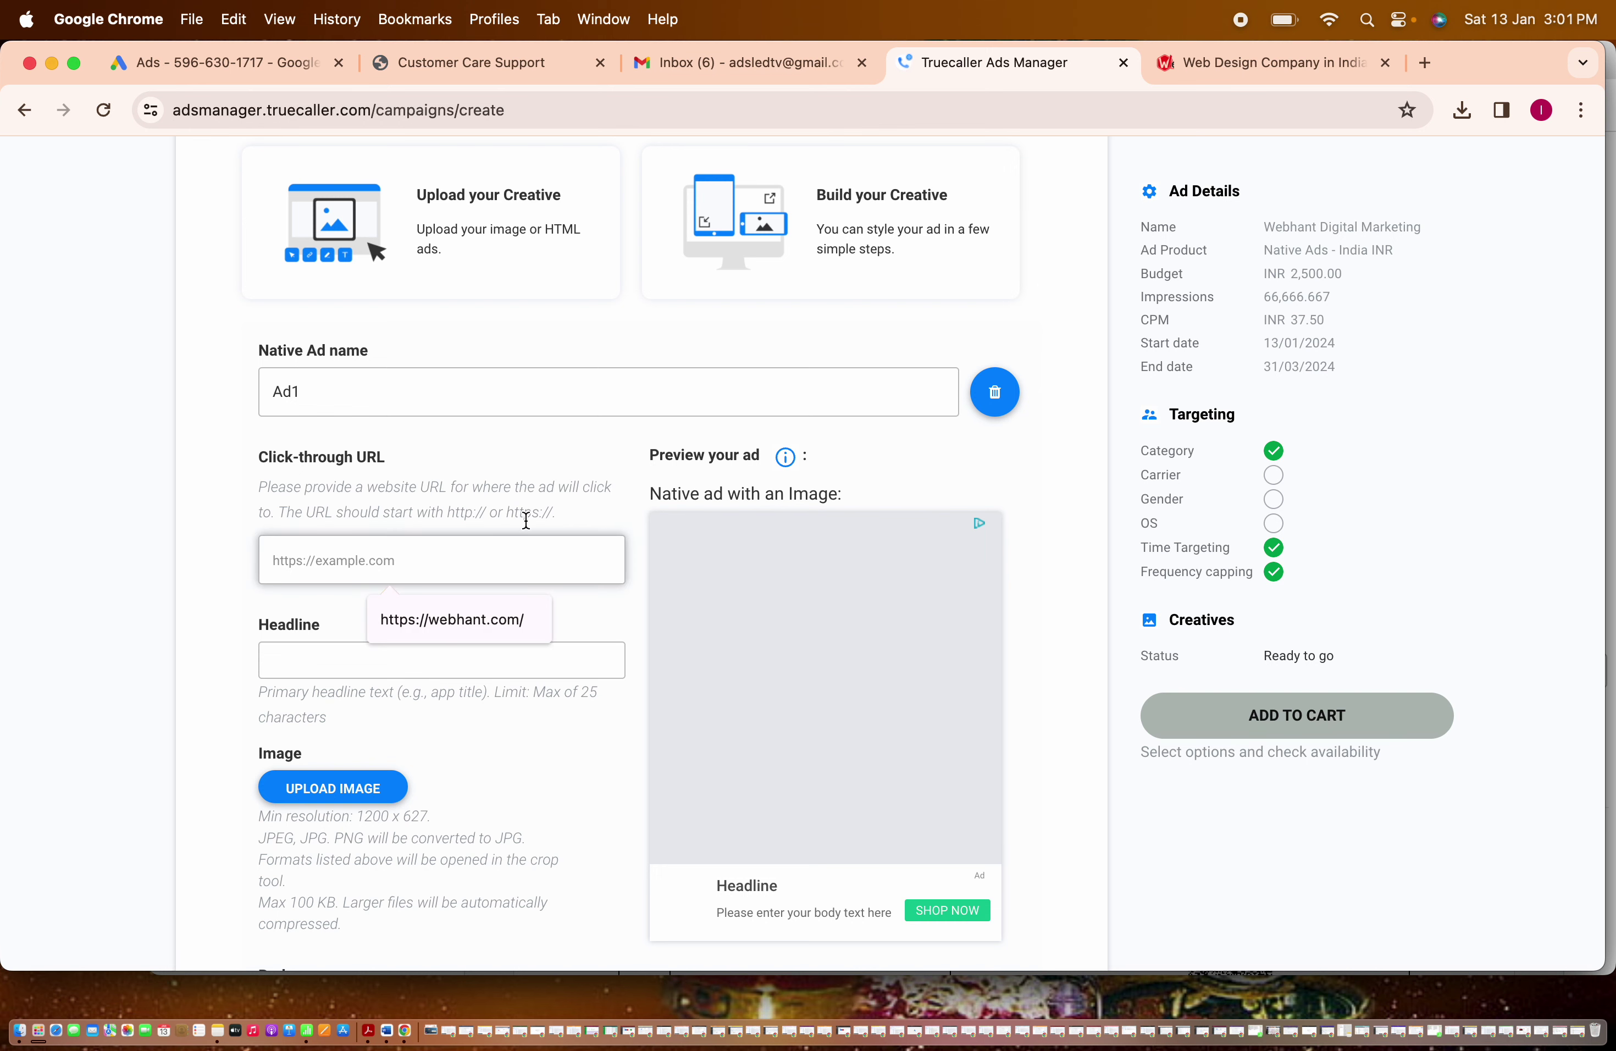
click(486, 619)
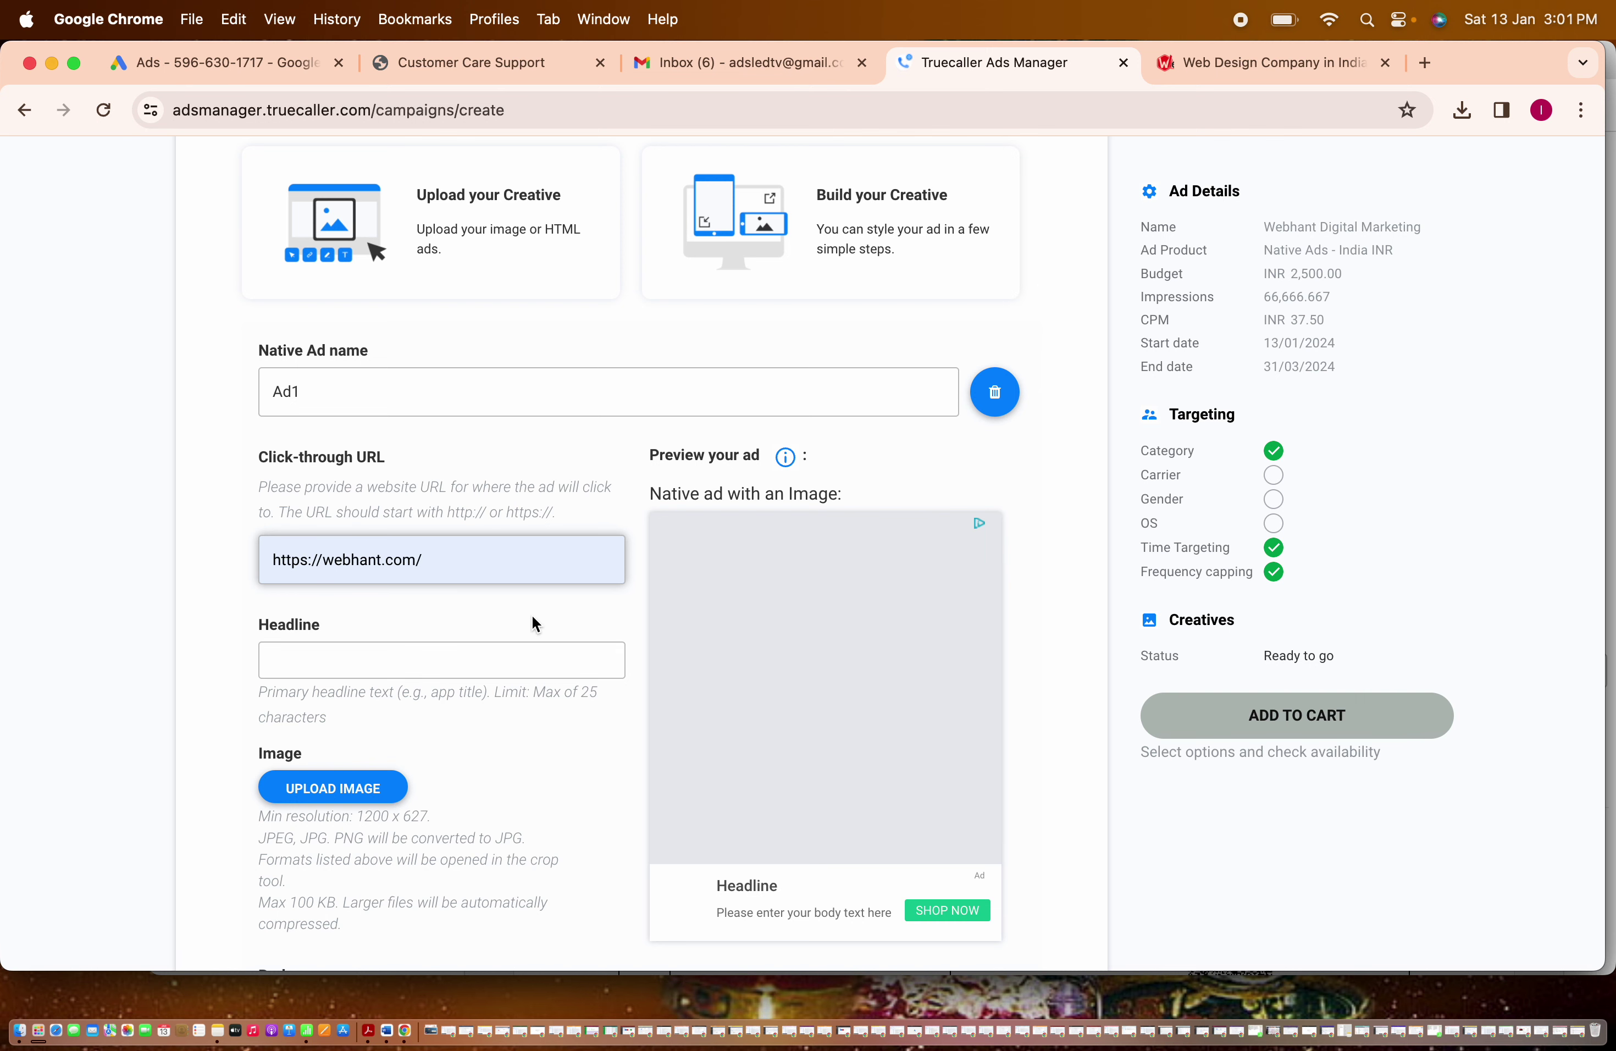
click(502, 618)
Enter the native ad's headline "Learn Best Digital Marketing".
click(346, 669)
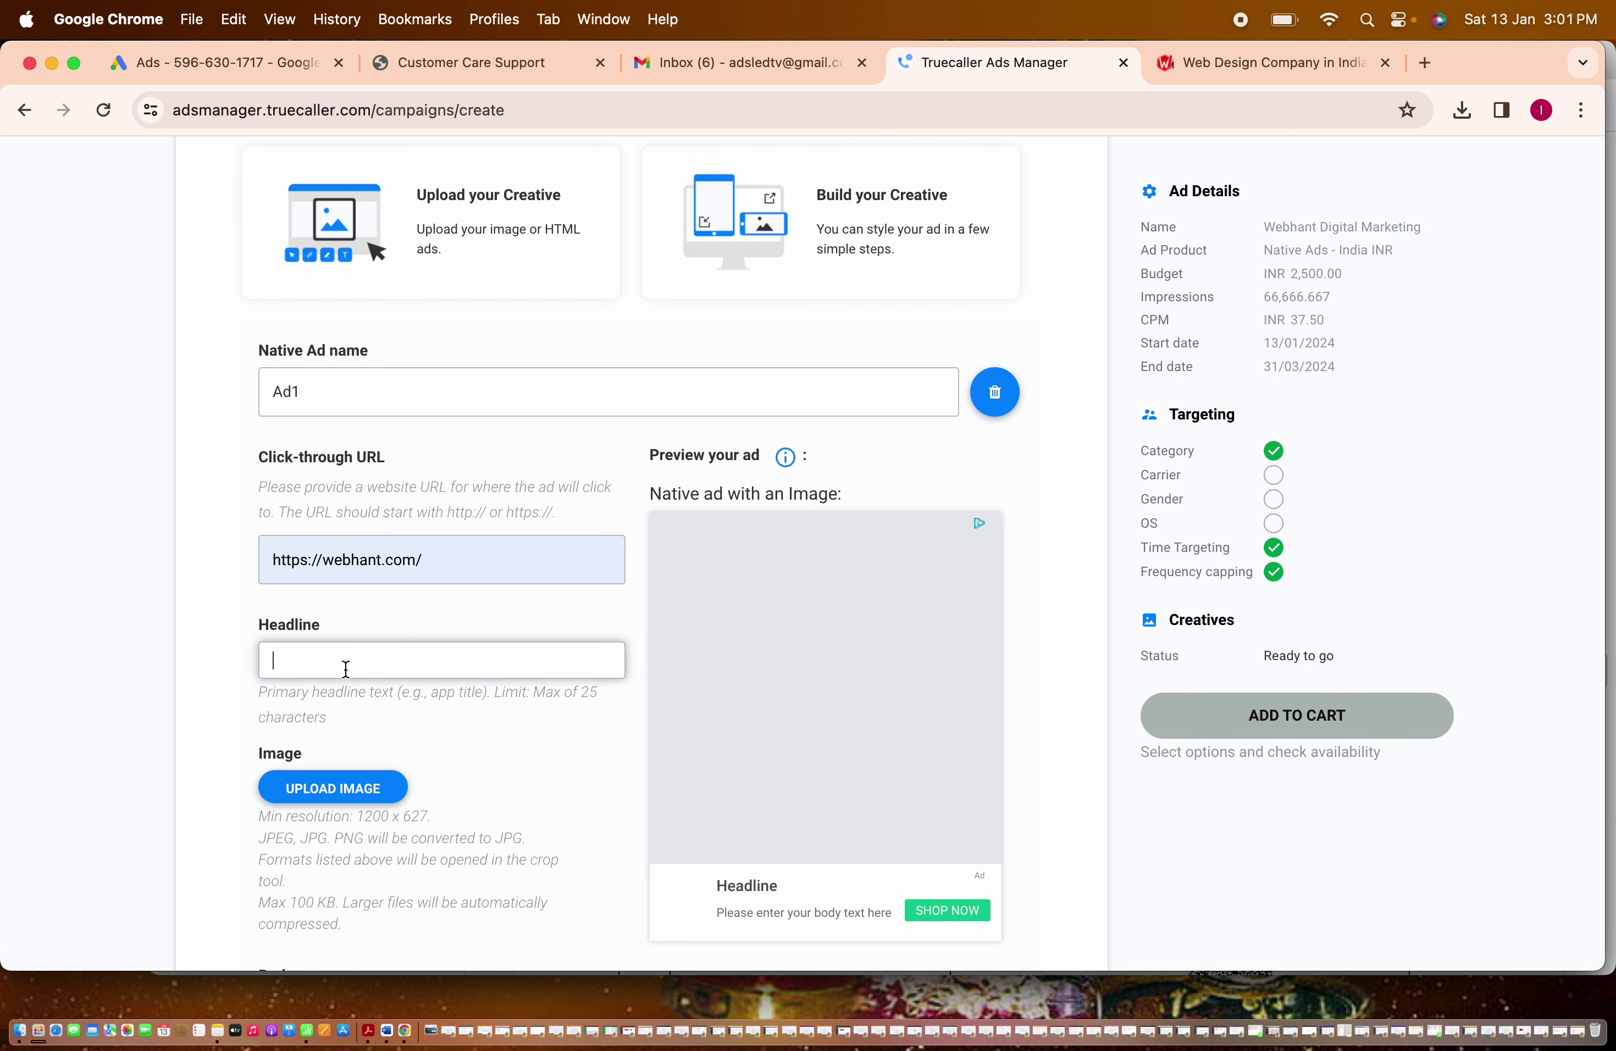
text(Learn Best Digital AM)
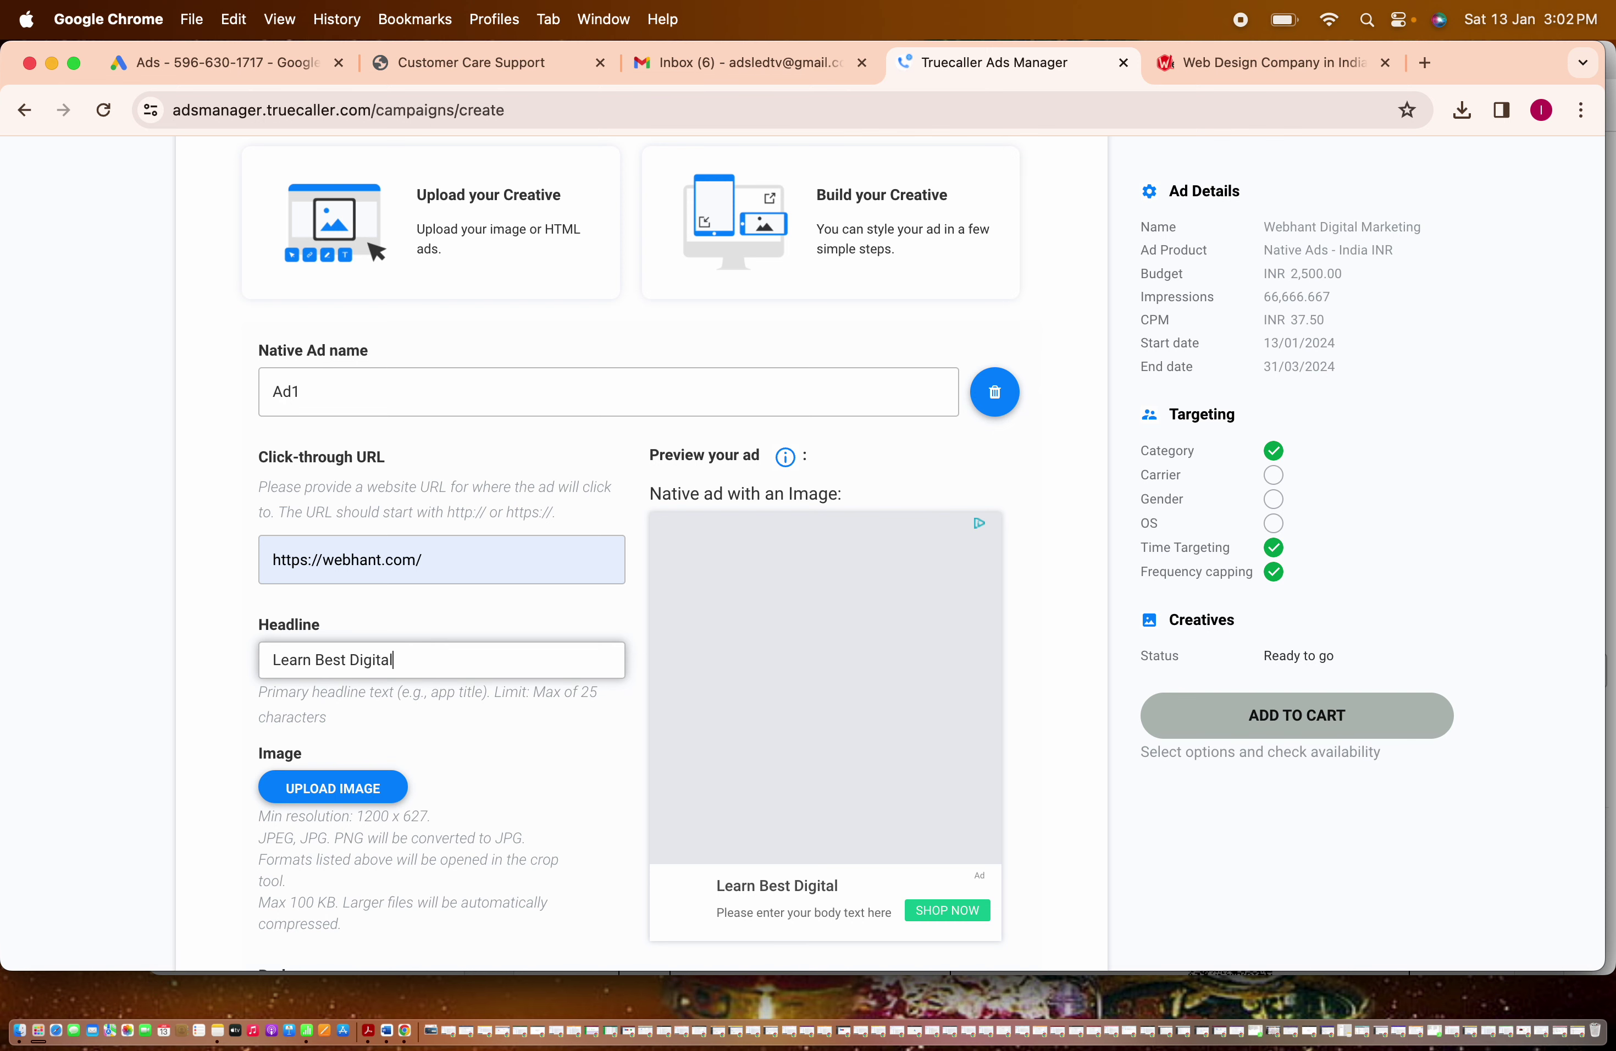
key(BackSpace)
key(BackSpace)
text(MA)
key(BackSpace)
text(arketing)
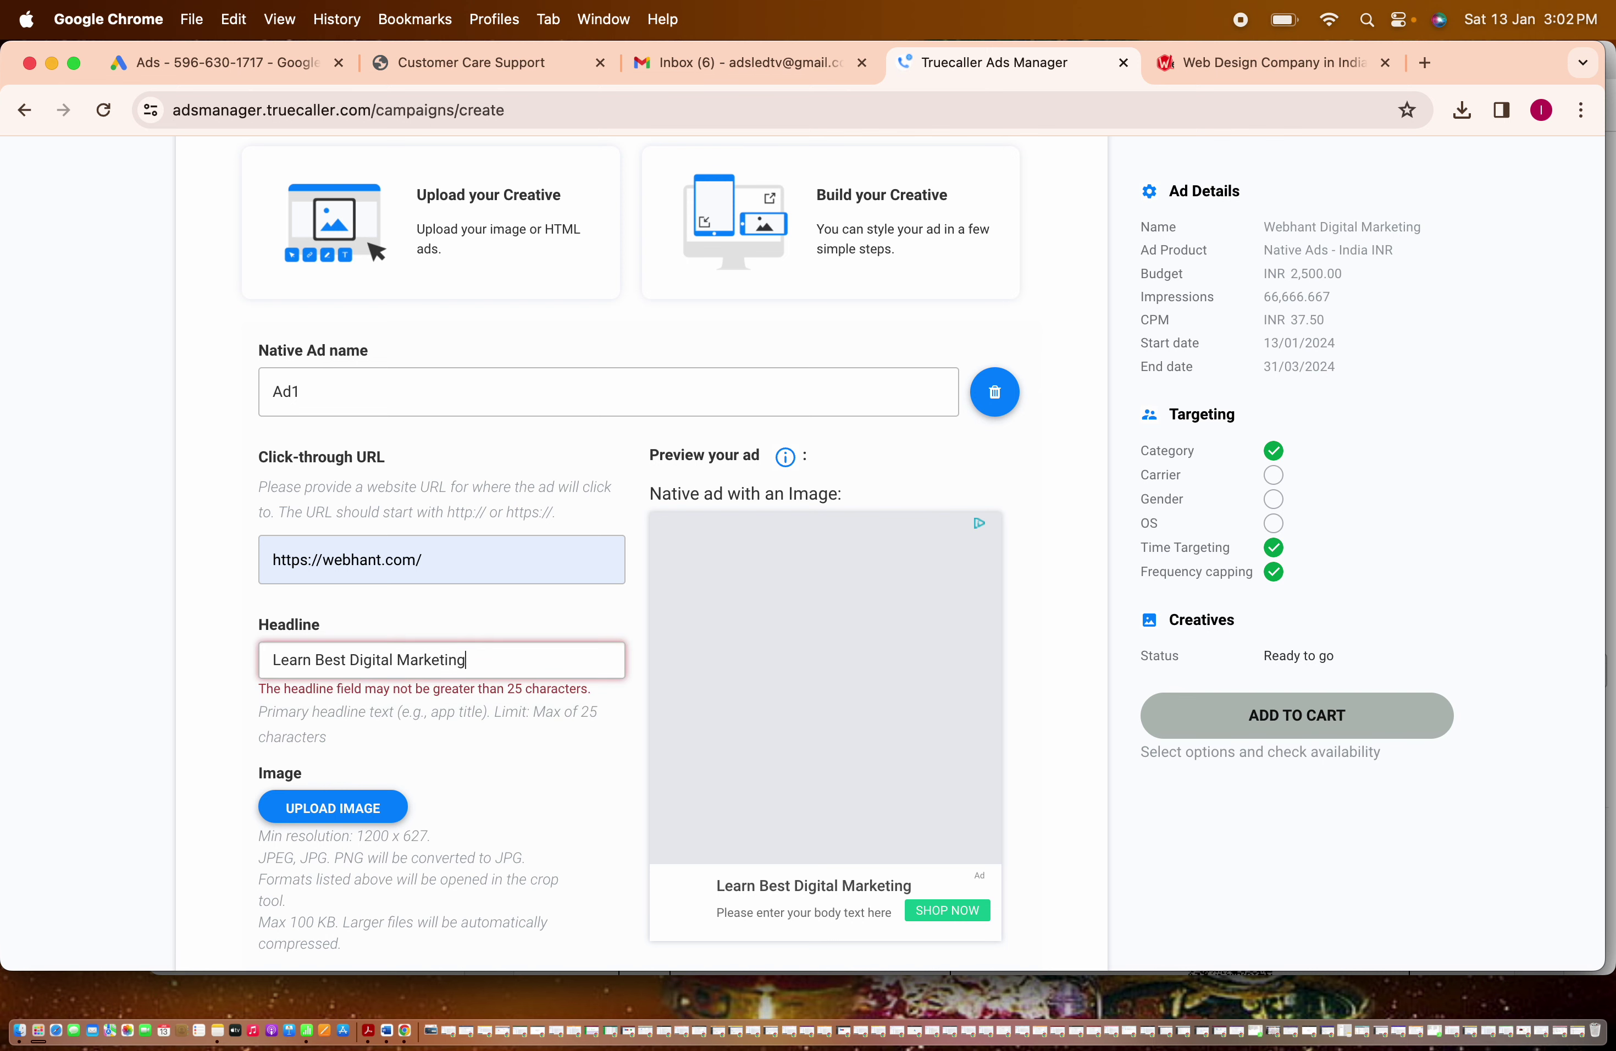
Shorten the native ad's headline to "Learn Digital Marketing".
click(347, 660)
key(BackSpace)
key(BackSpace)
key(BackSpace)
key(BackSpace)
key(BackSpace)
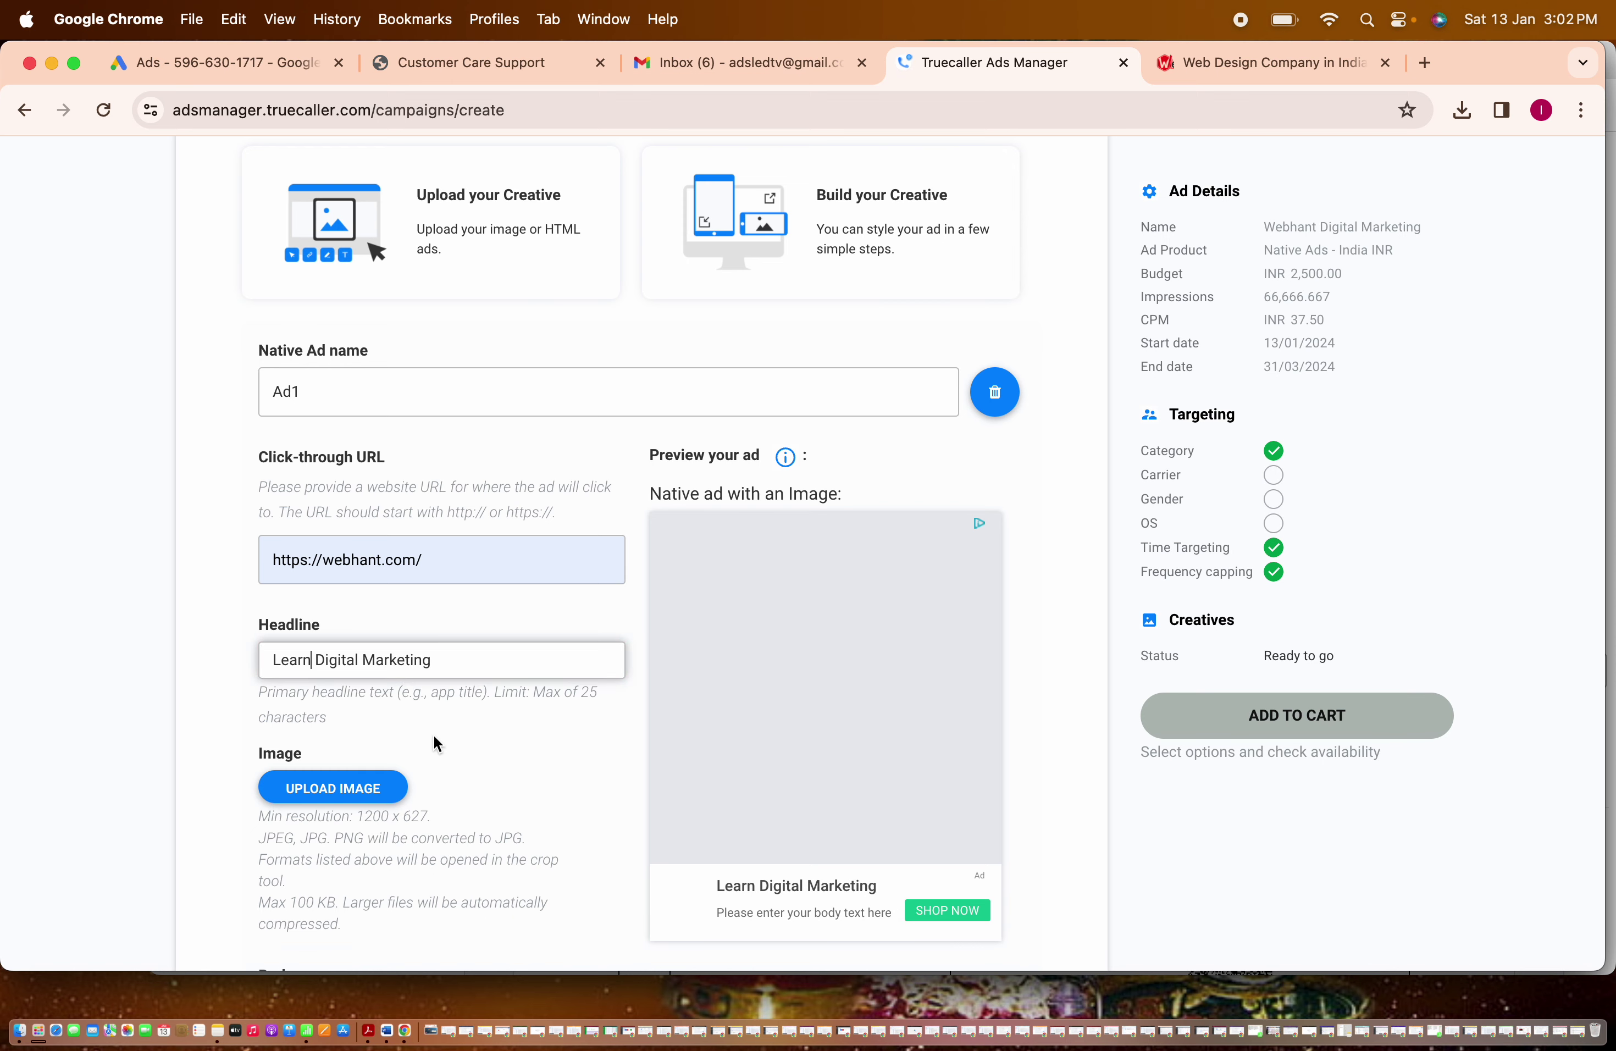
Upload what-is-digital-marketing.png from Downloads as the ad image and save it with the default crop.
scroll(471, 729, down, 3)
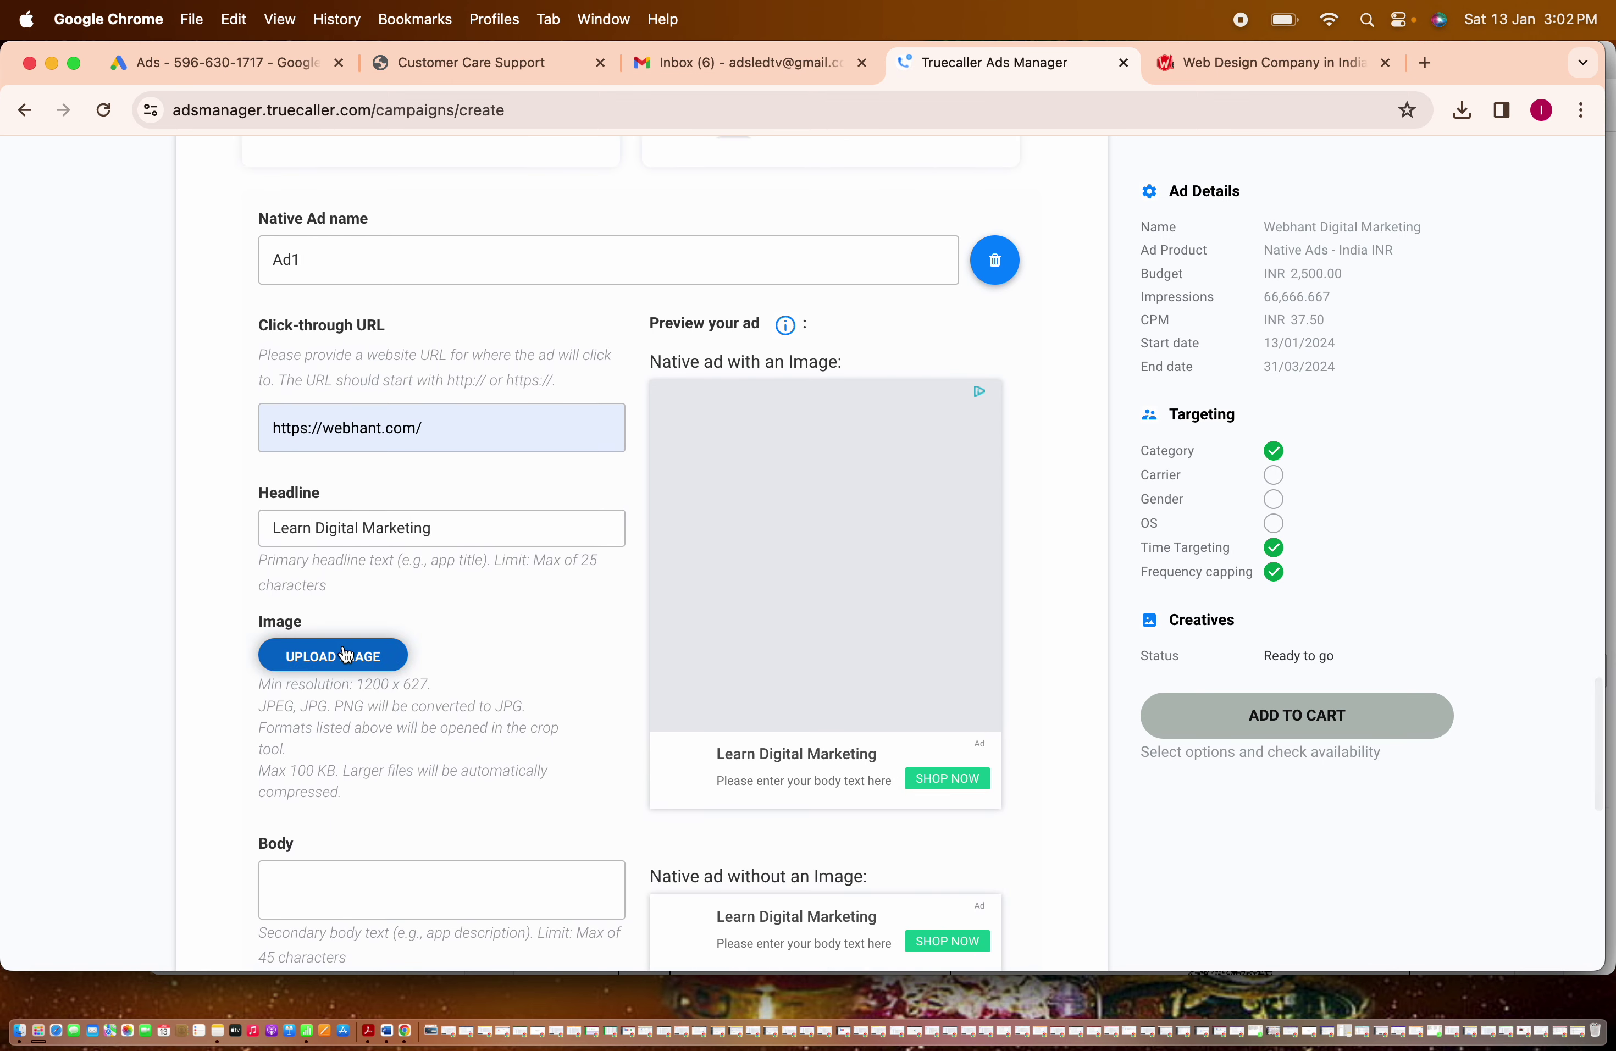
click(341, 644)
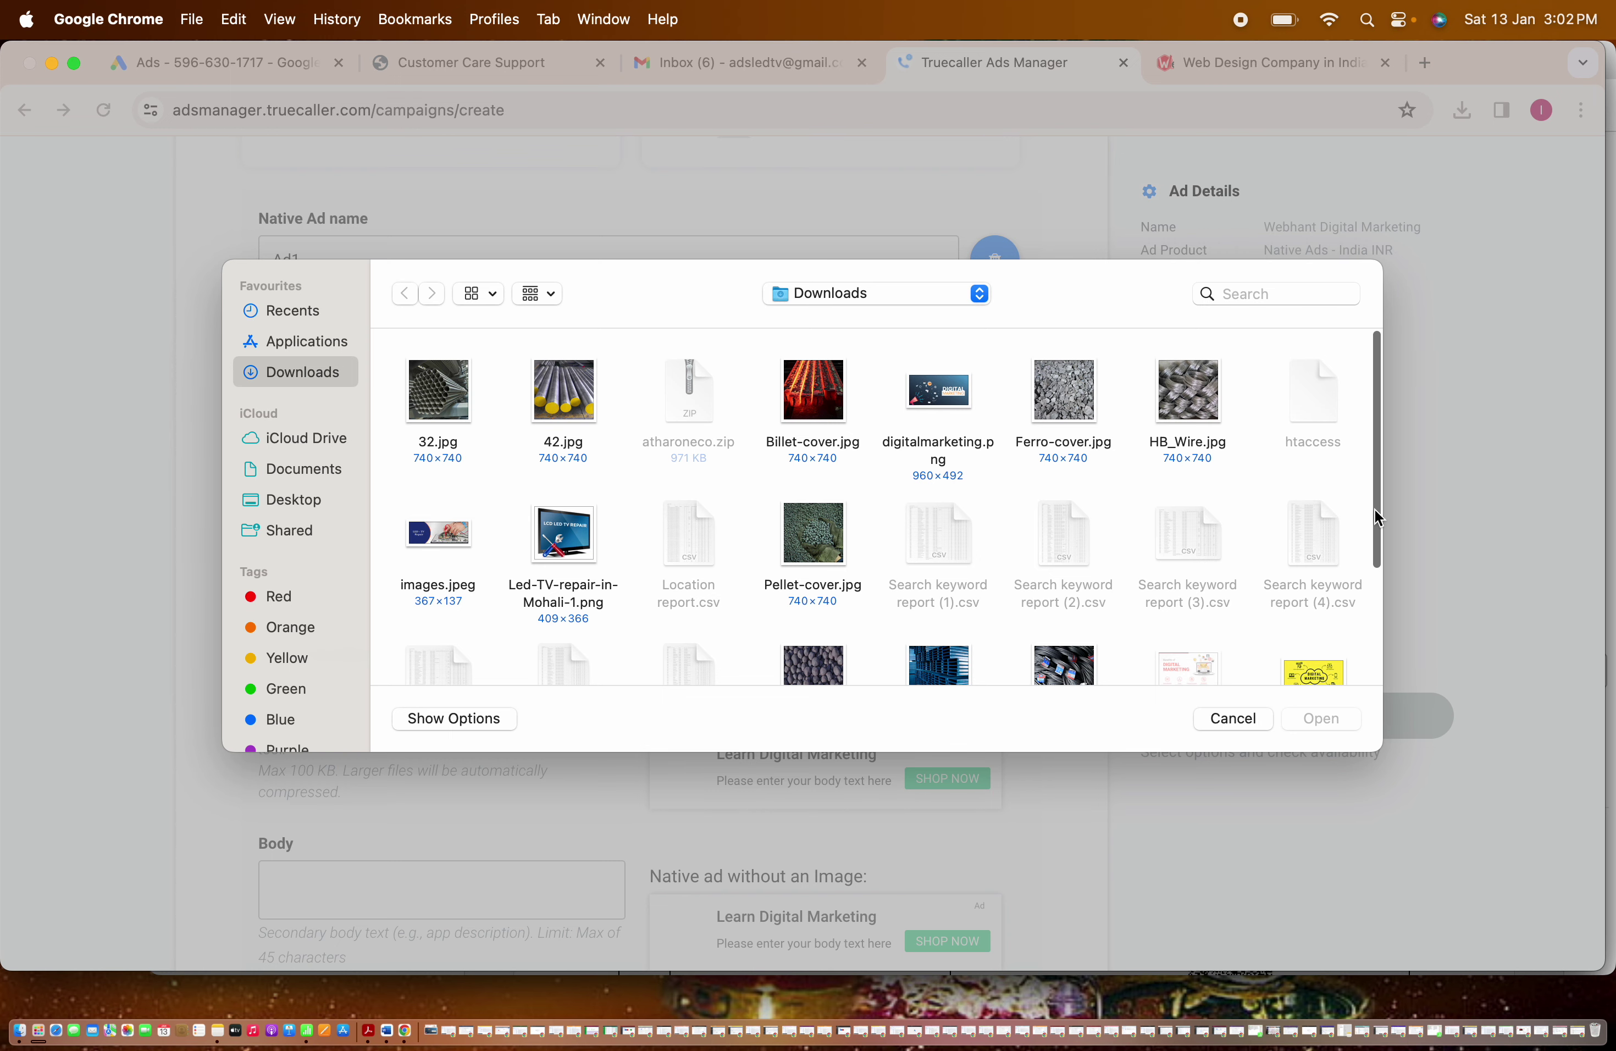
drag(1374, 509, 1375, 584)
click(1328, 528)
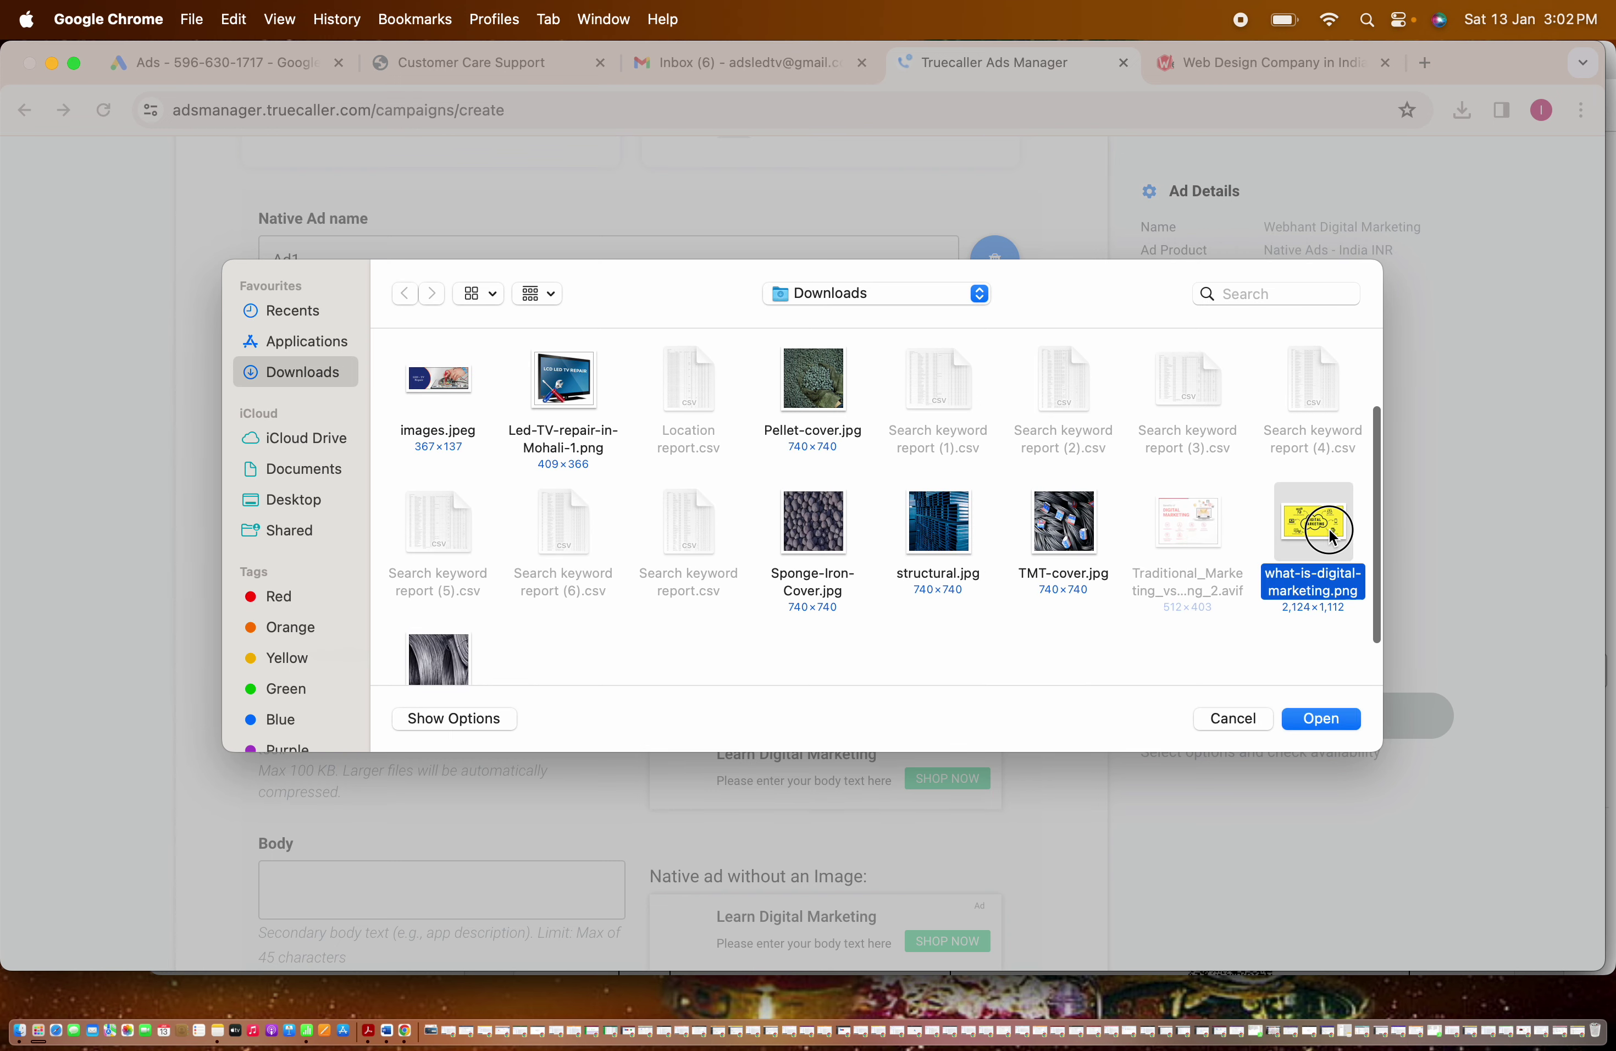
double_click(1328, 528)
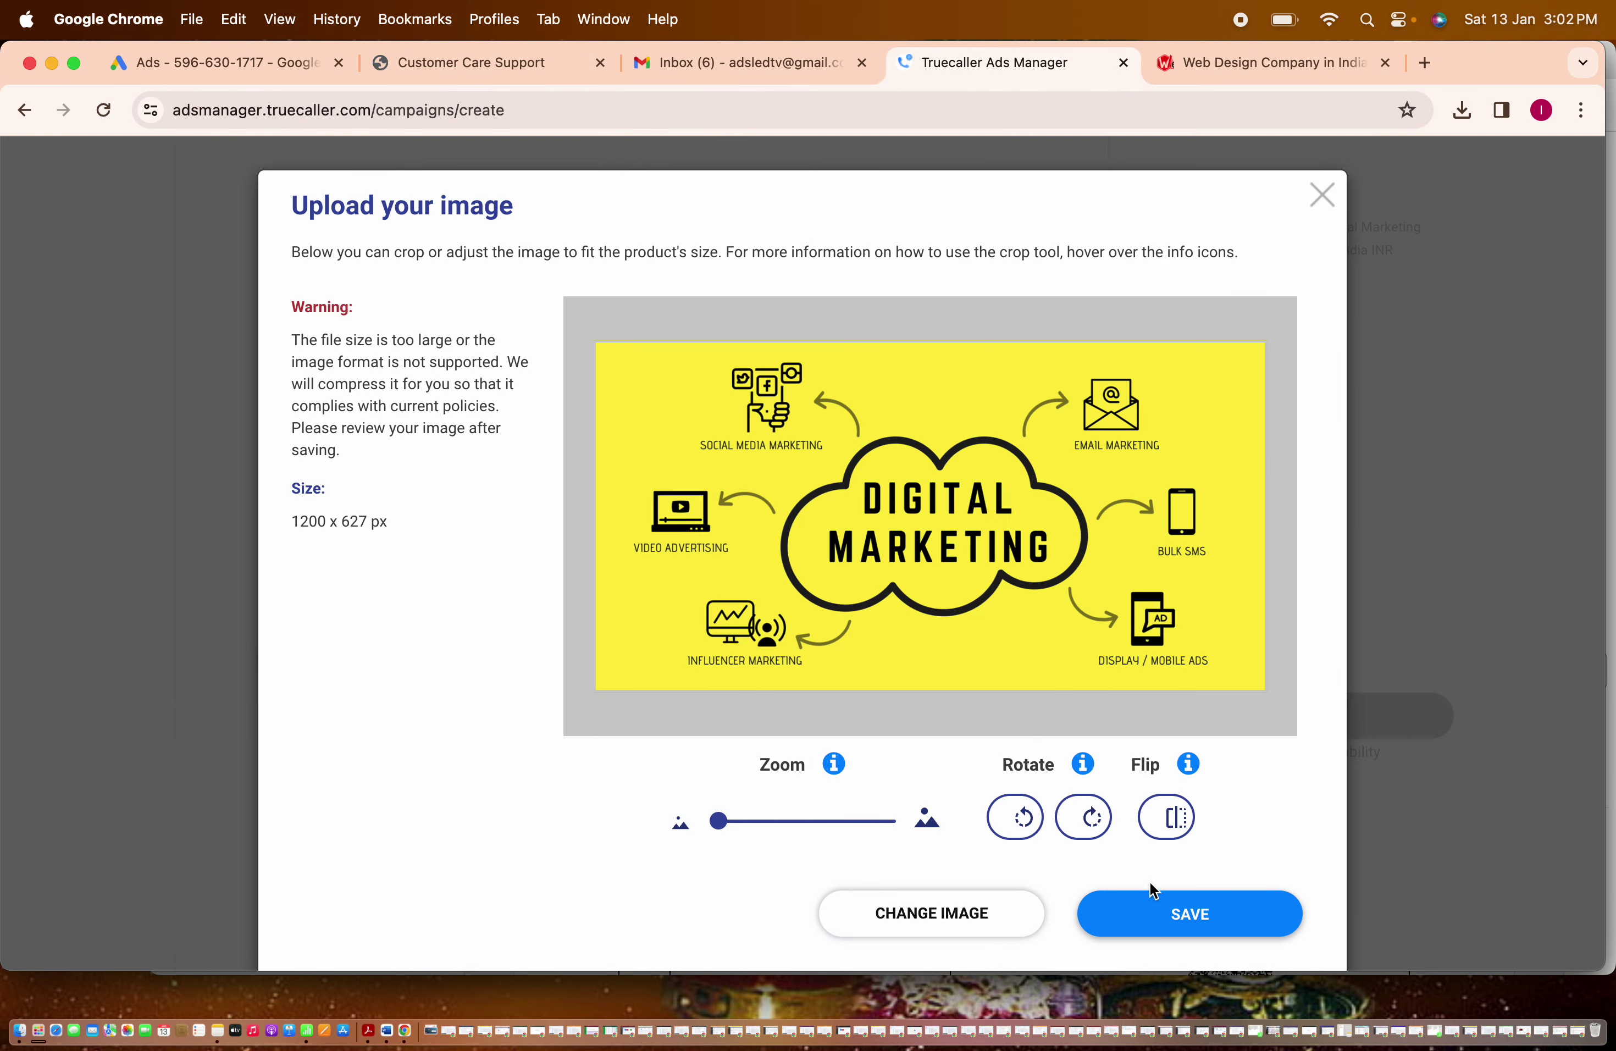
click(1155, 913)
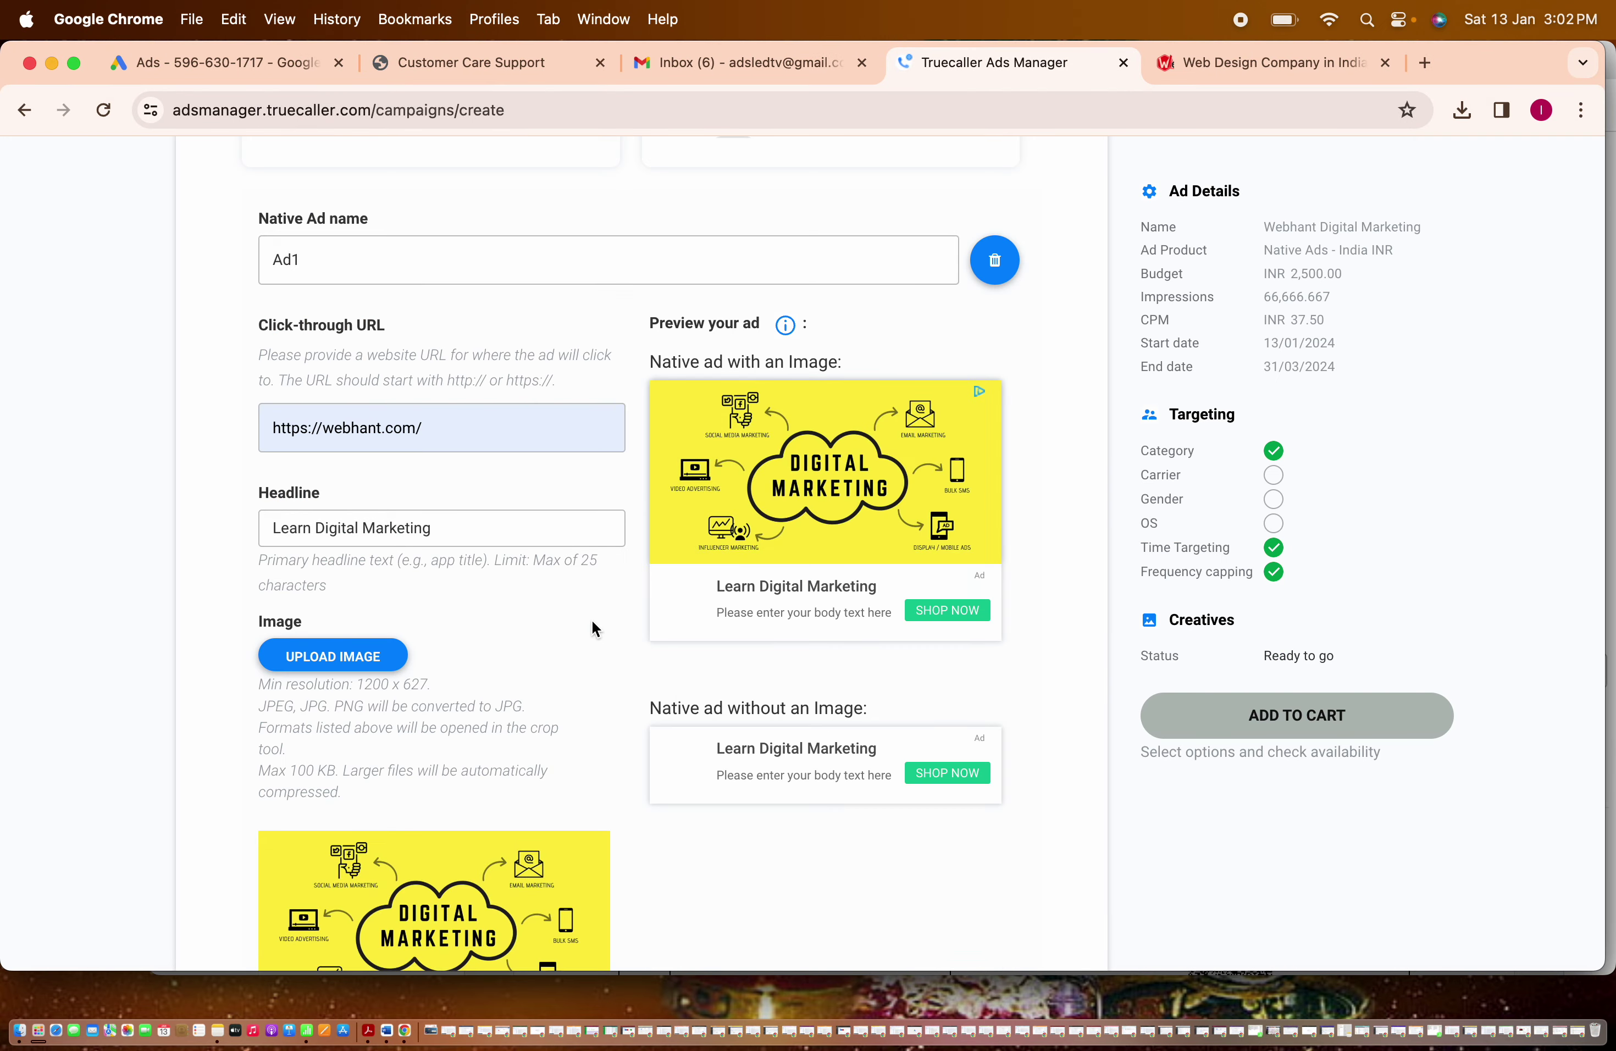
Enter the ad's body text "Digital Marketing Expert Courses Call Now".
scroll(591, 620, down, 6)
scroll(595, 628, down, 3)
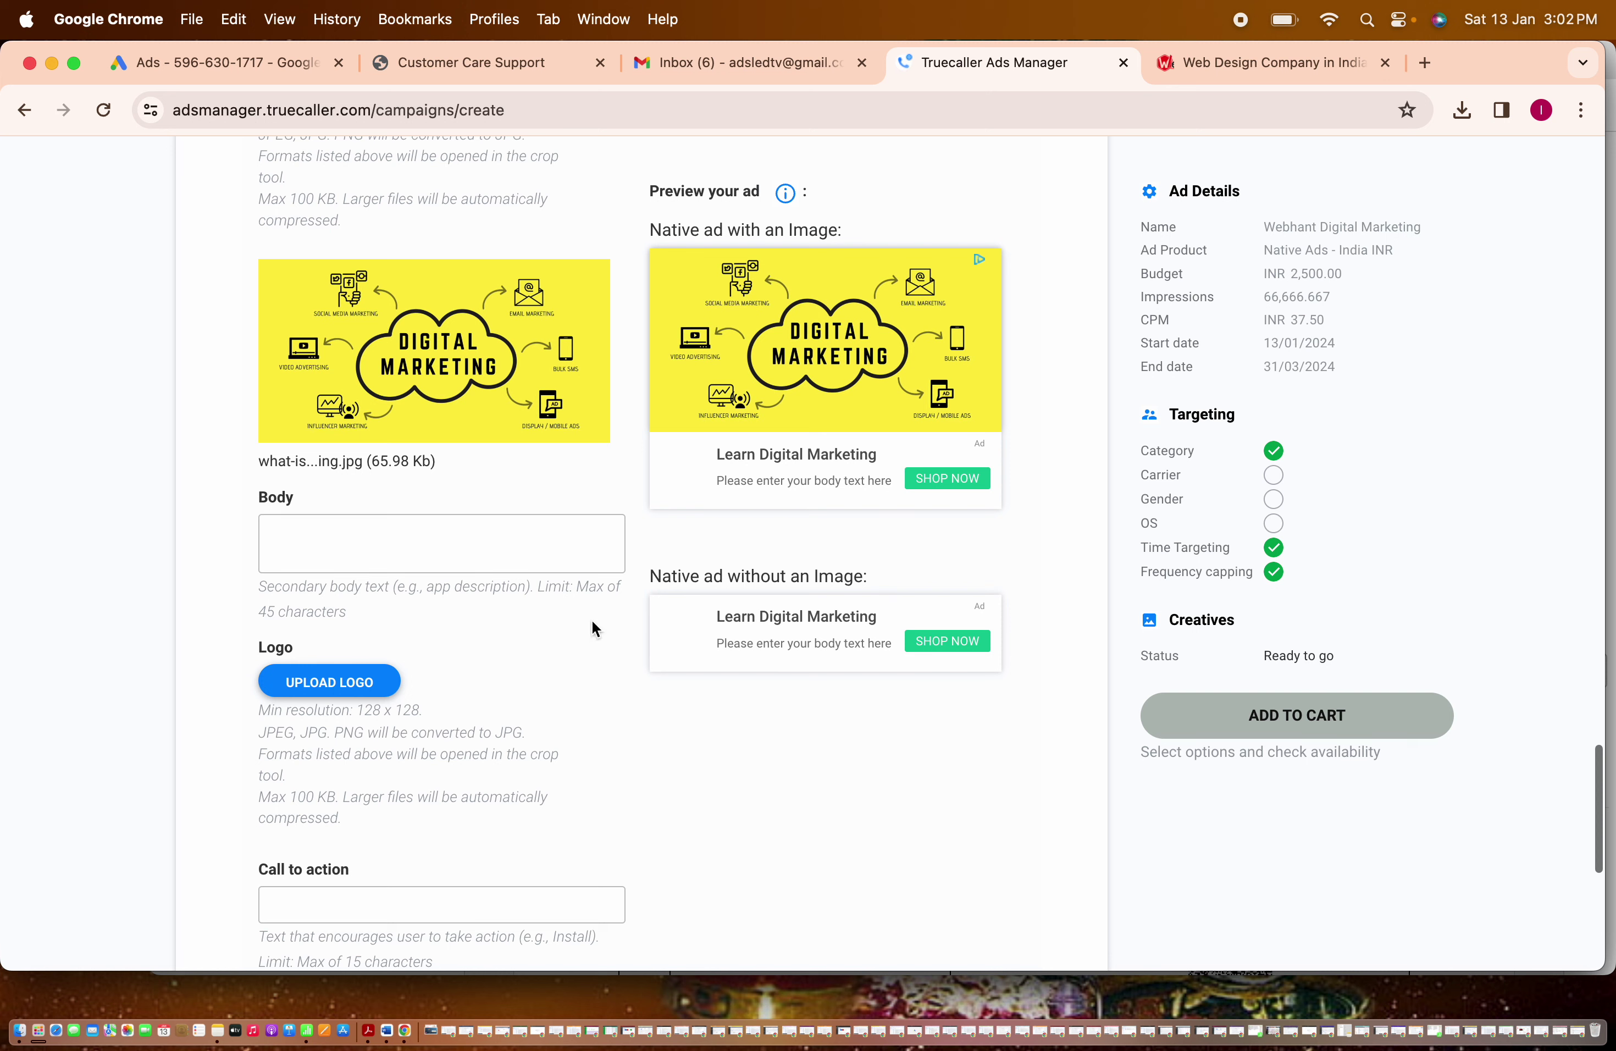
click(390, 537)
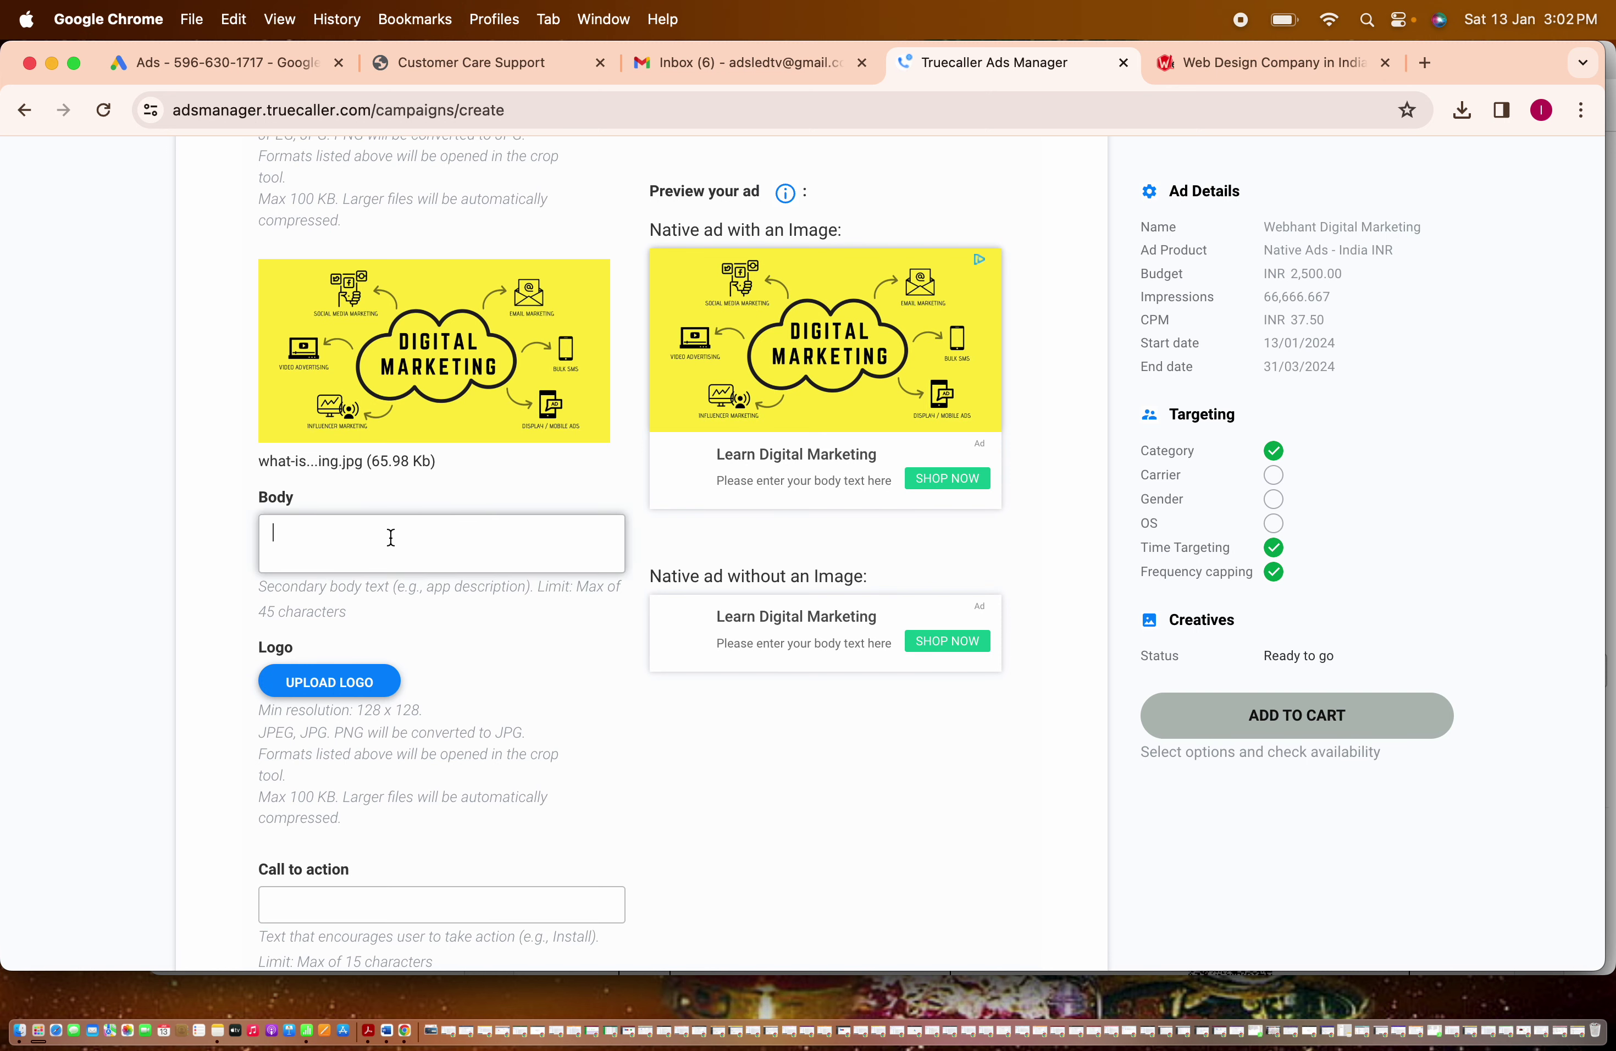
text(Digit)
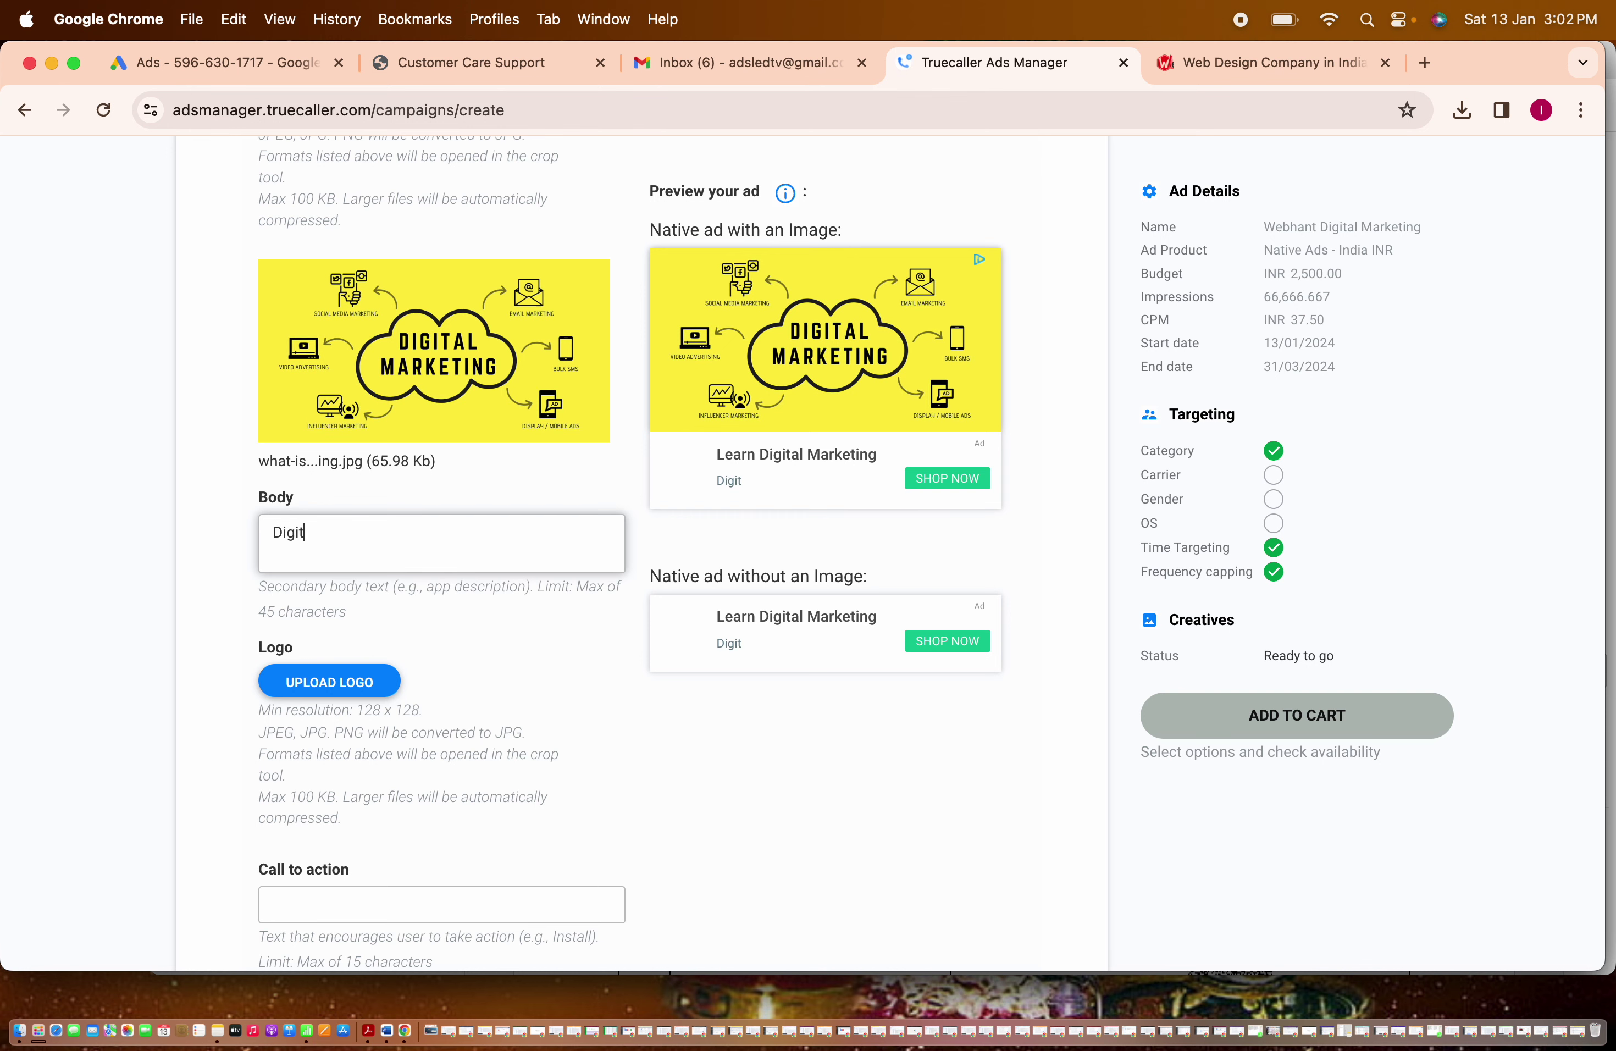
text(al Marketin)
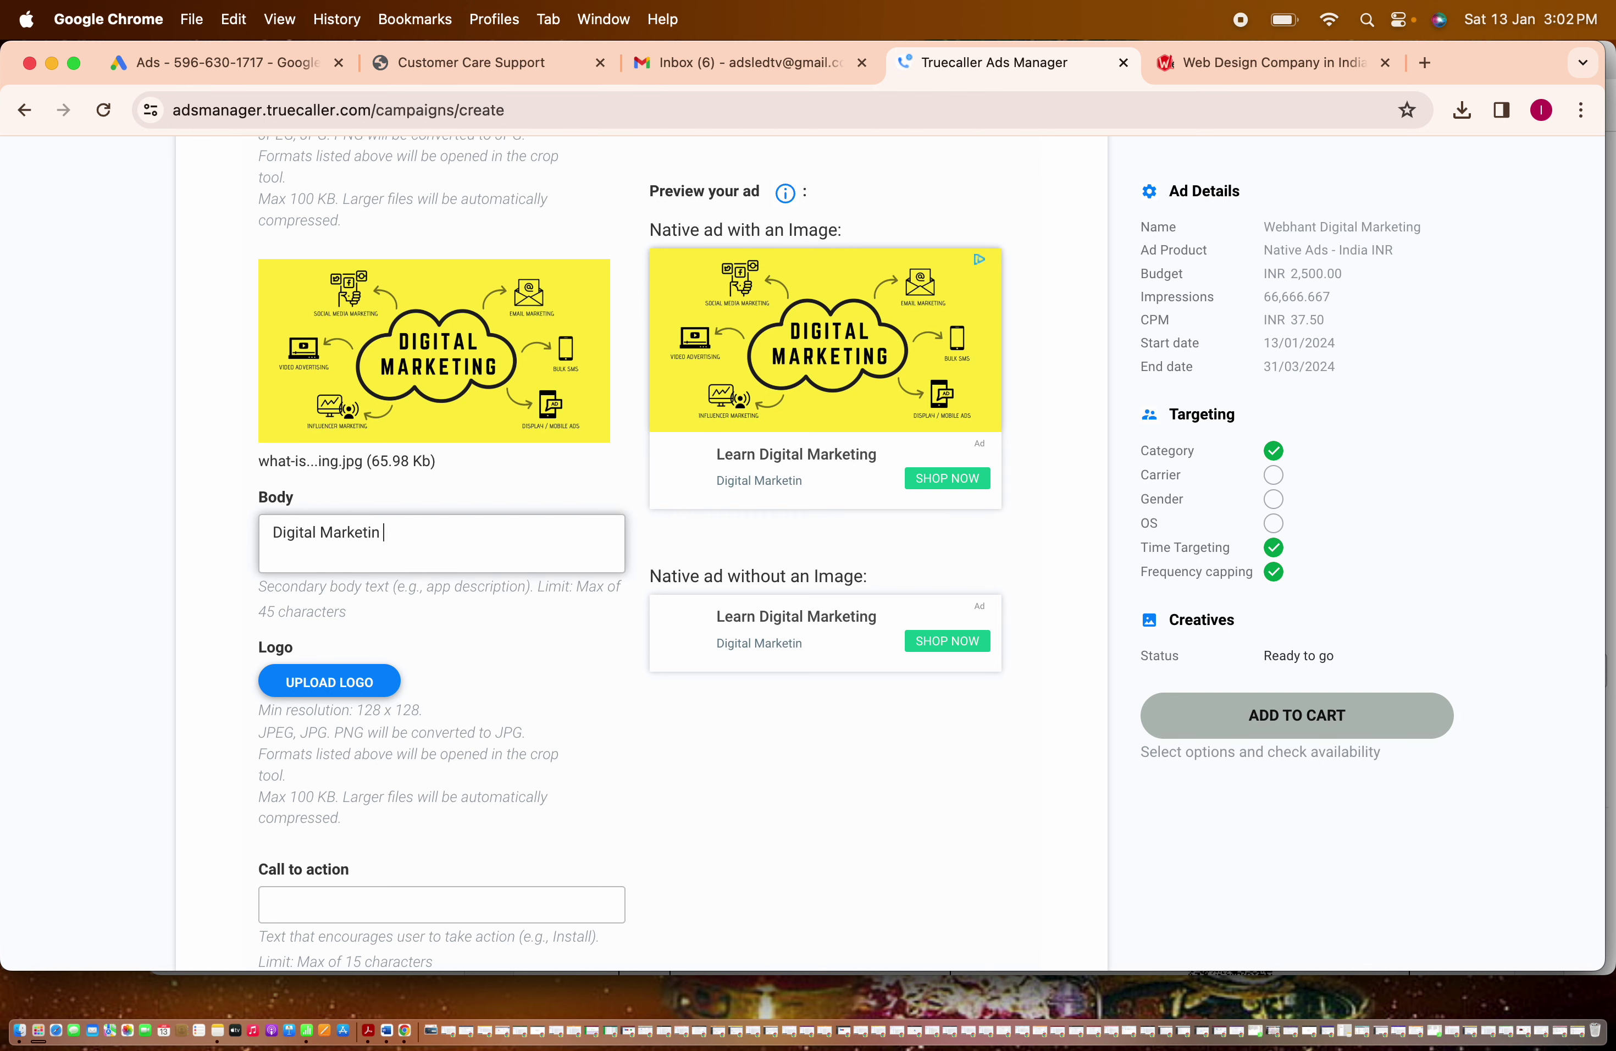
text(xpert X)
key(BackSpace)
text(X)
key(BackSpace)
text(Course)
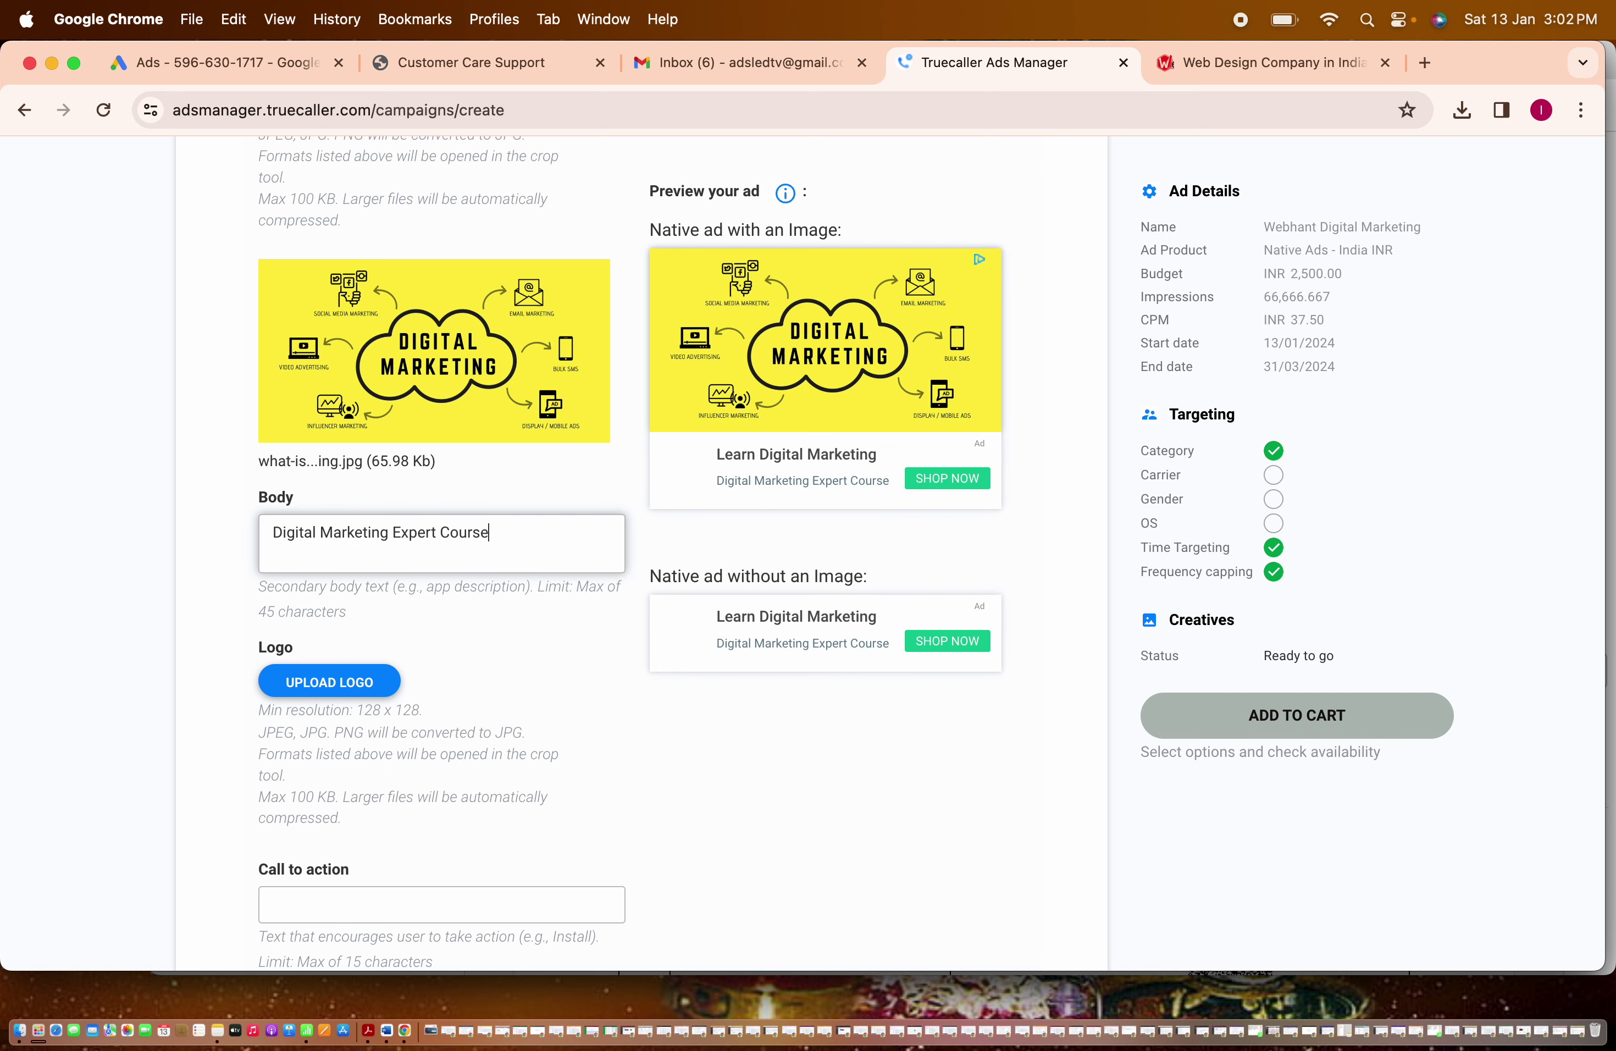
text(s Call Now)
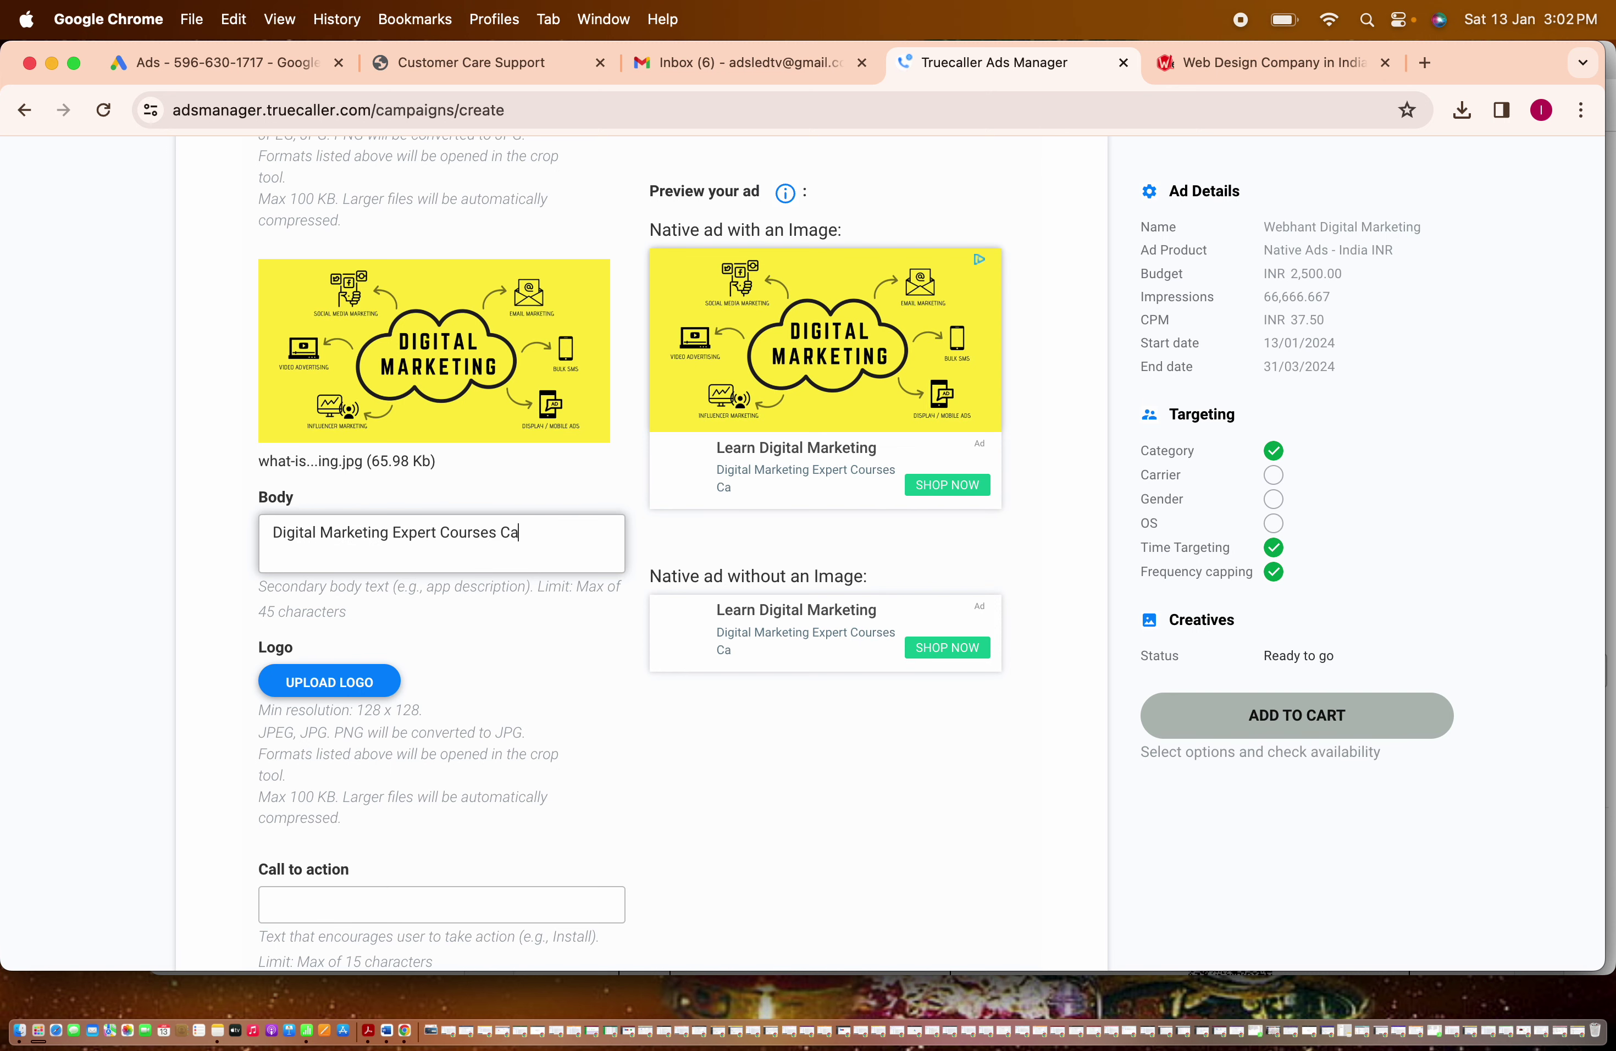
Upload digitalmarketing.png from Downloads as the ad logo, reposition it in the crop frame and save it.
click(370, 670)
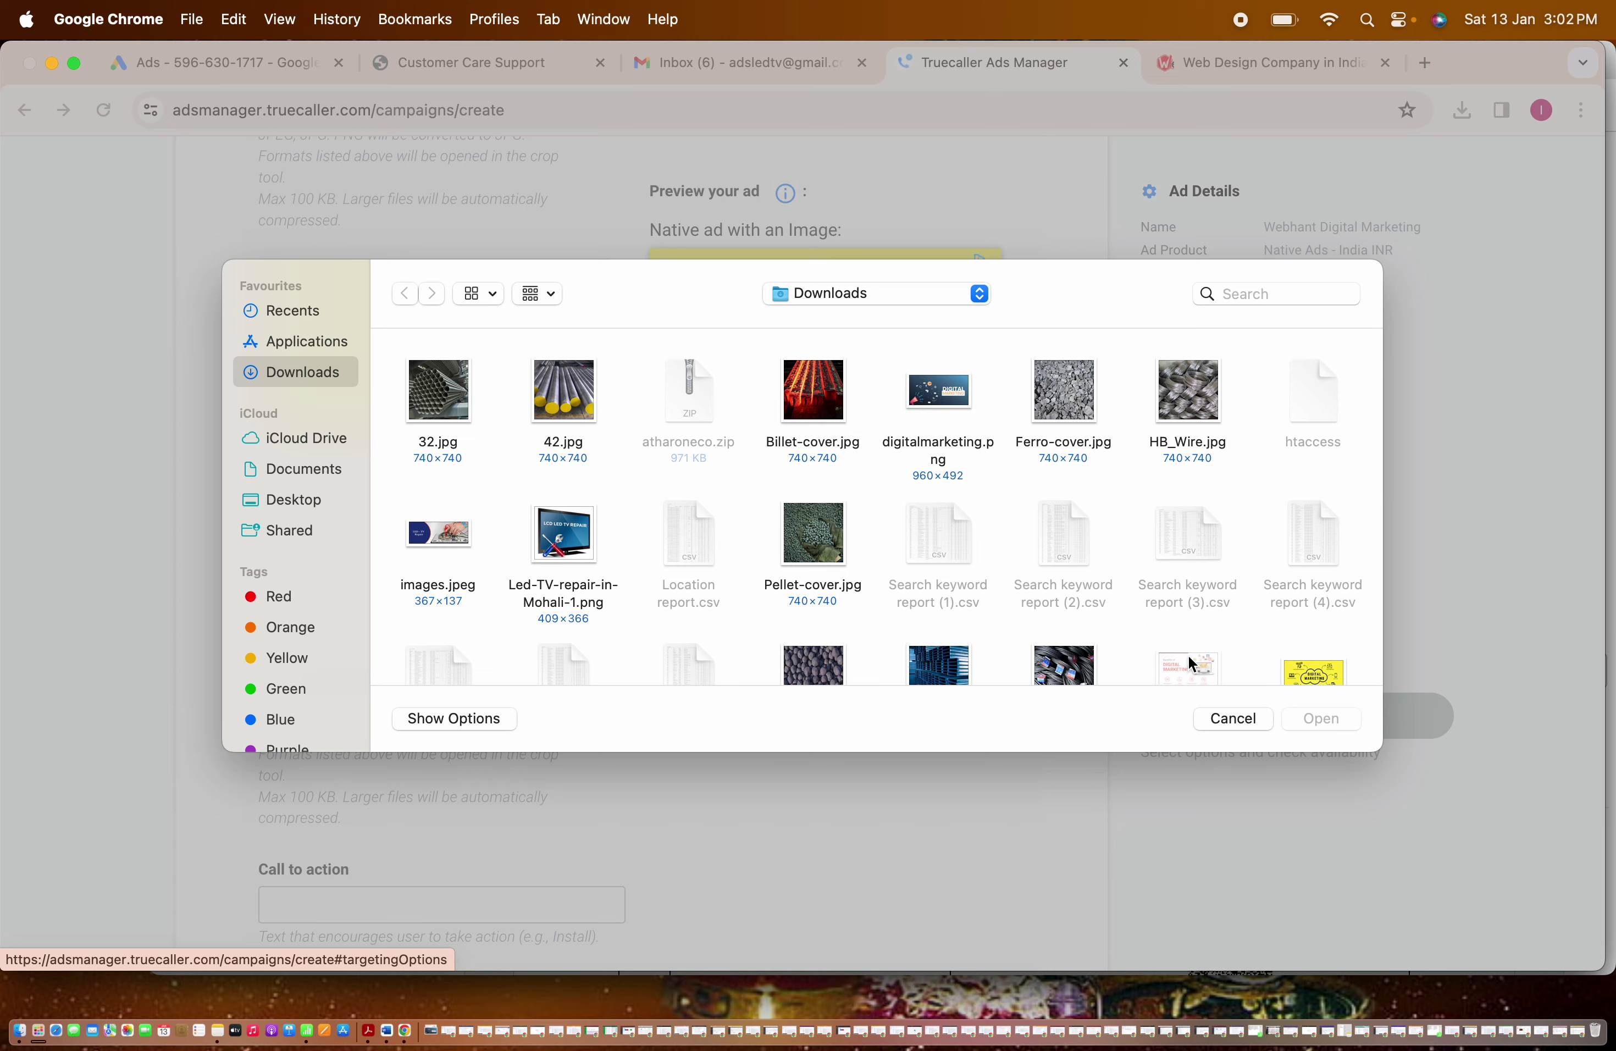
click(939, 393)
double_click(939, 392)
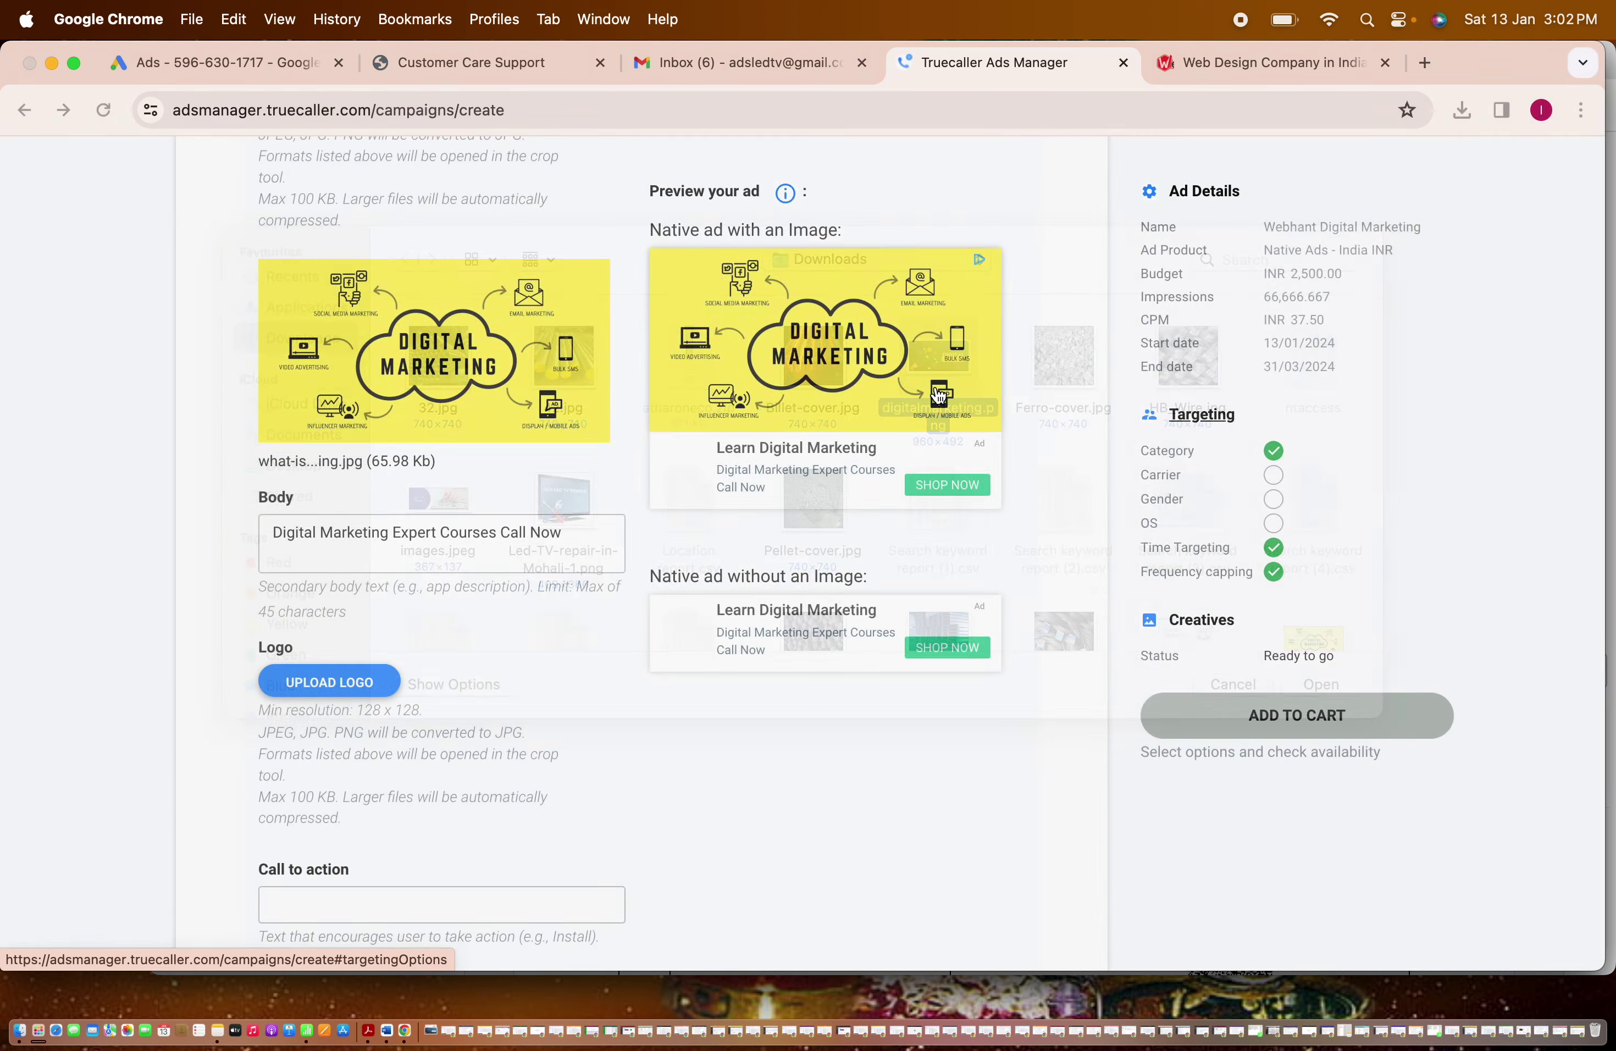
drag(966, 577, 888, 554)
click(1193, 932)
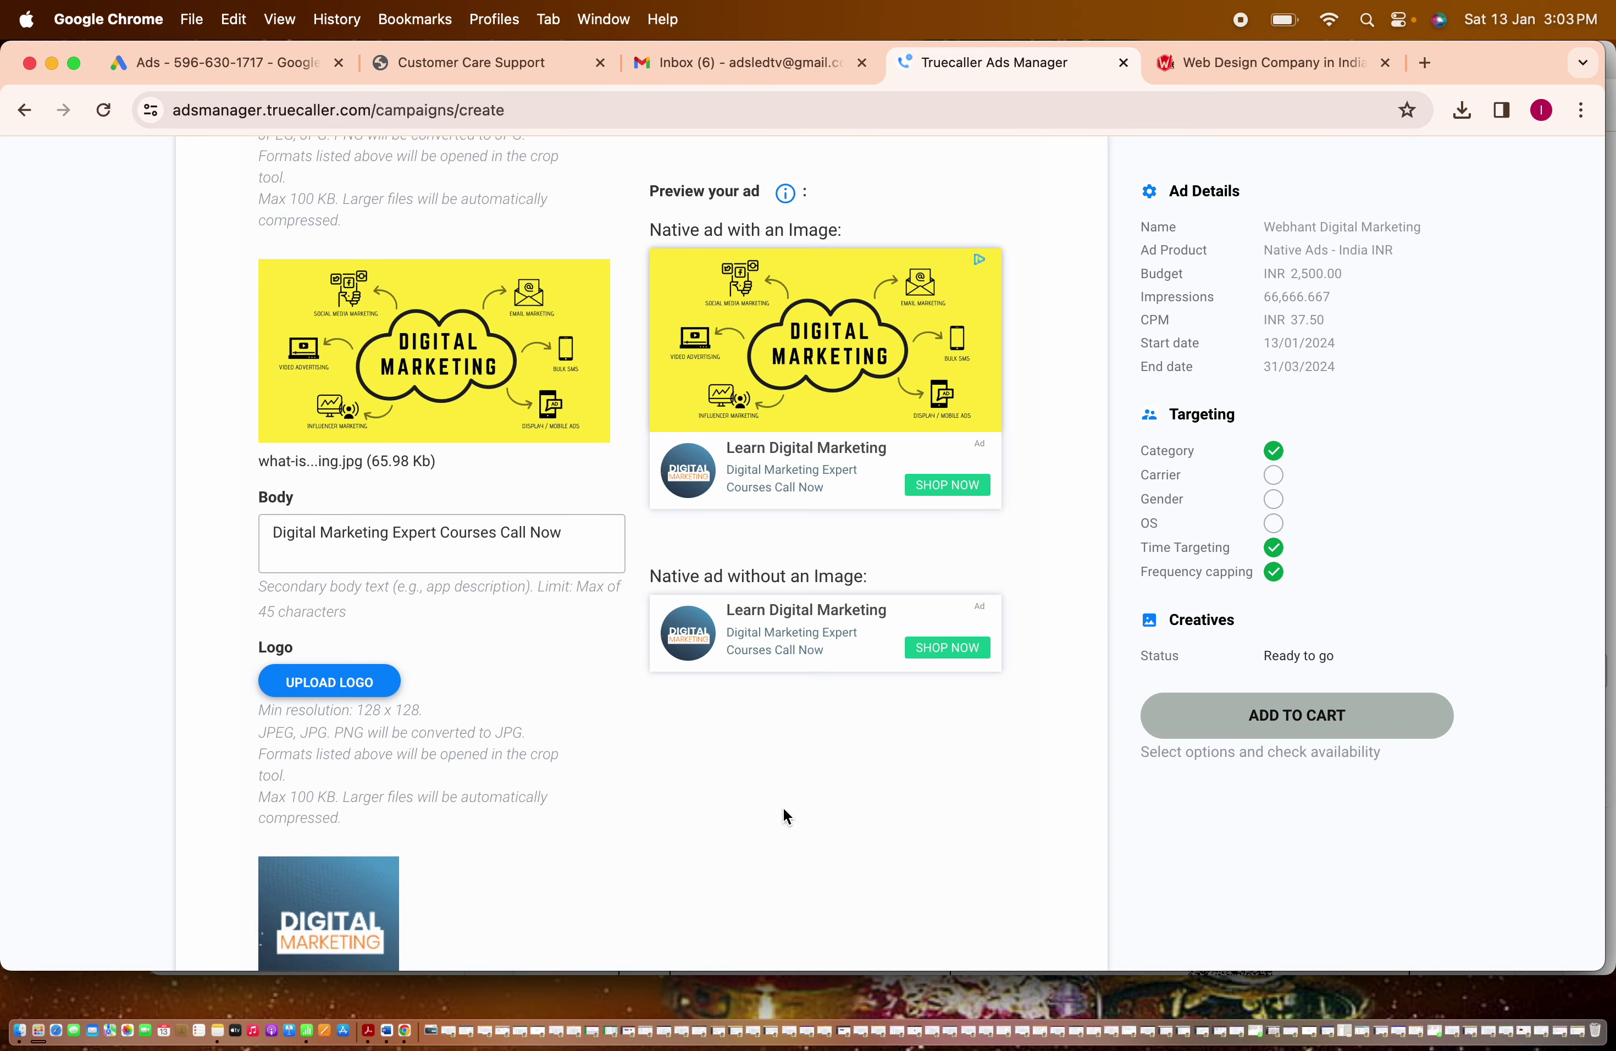
Set the ad's call to action text to "Call Now".
scroll(783, 806, down, 5)
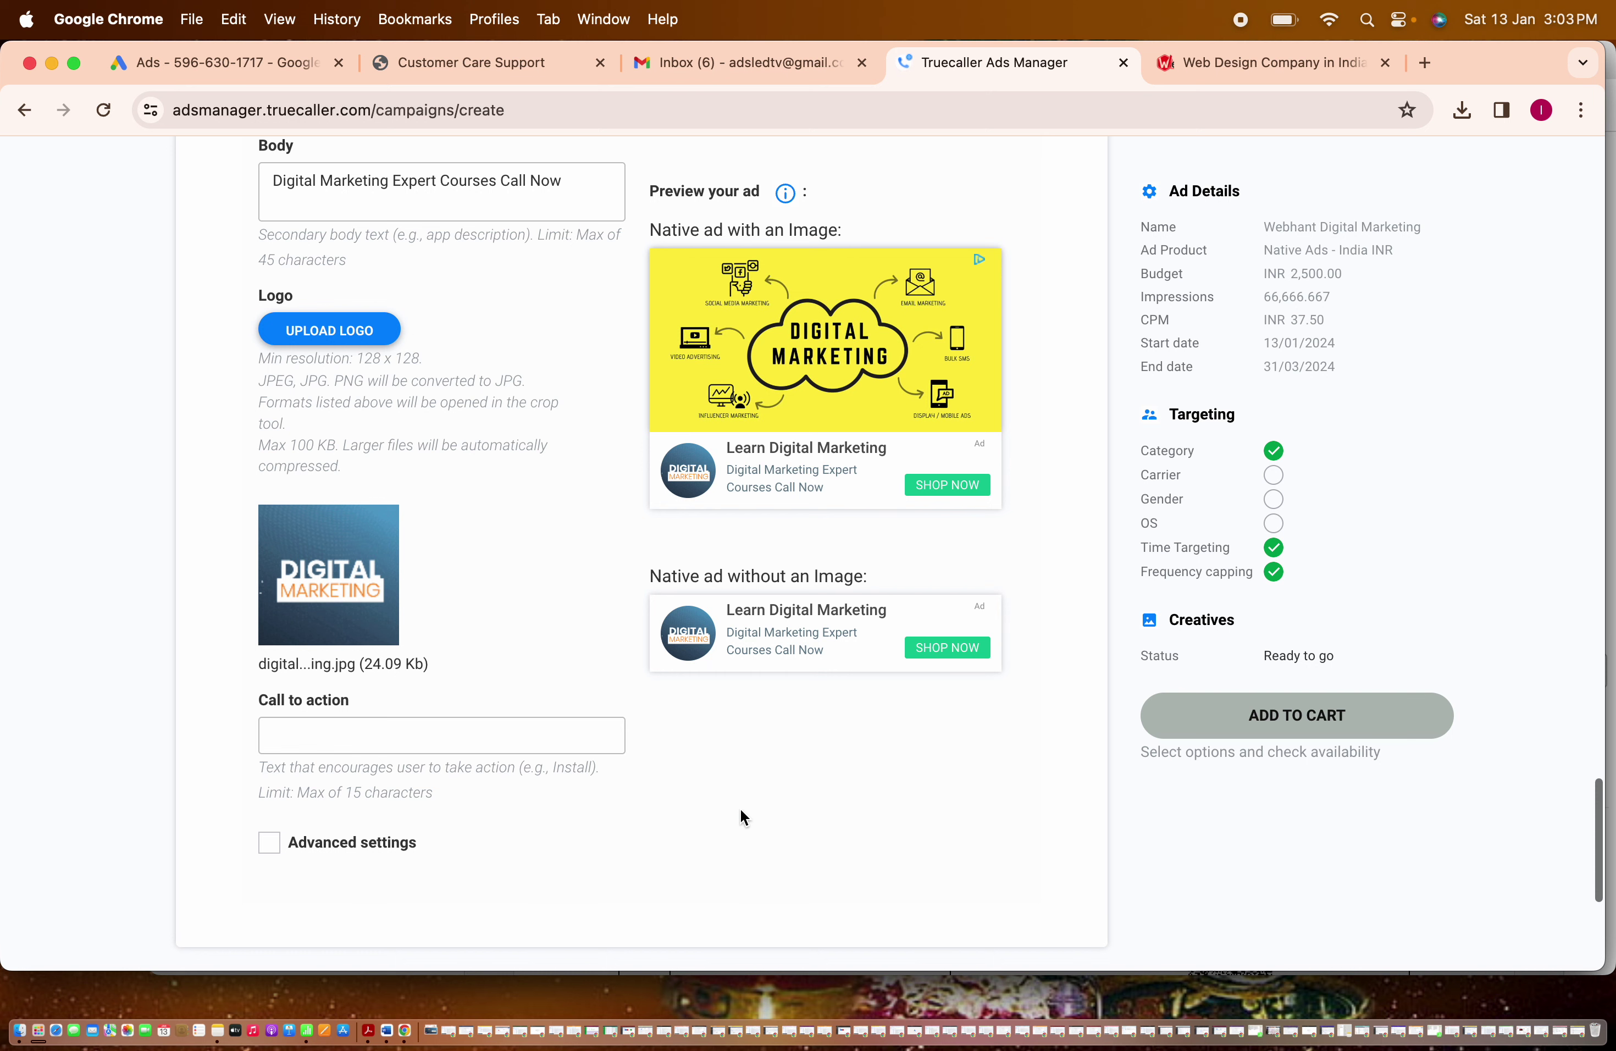
click(304, 736)
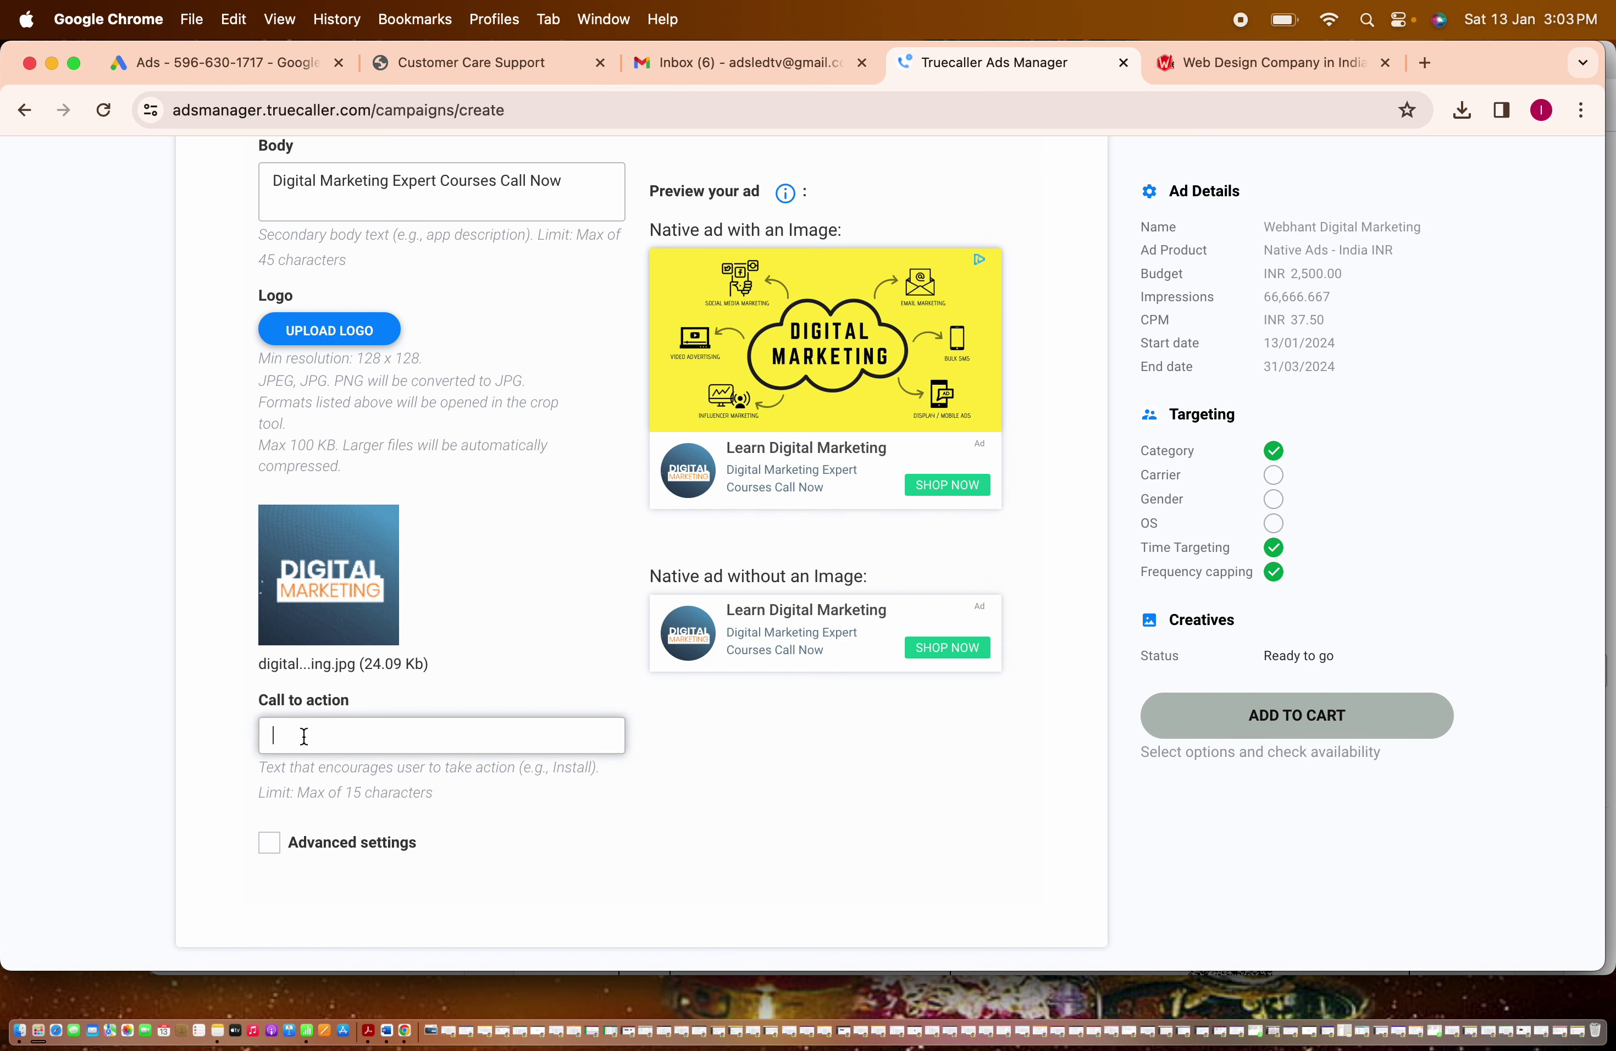
text(wg)
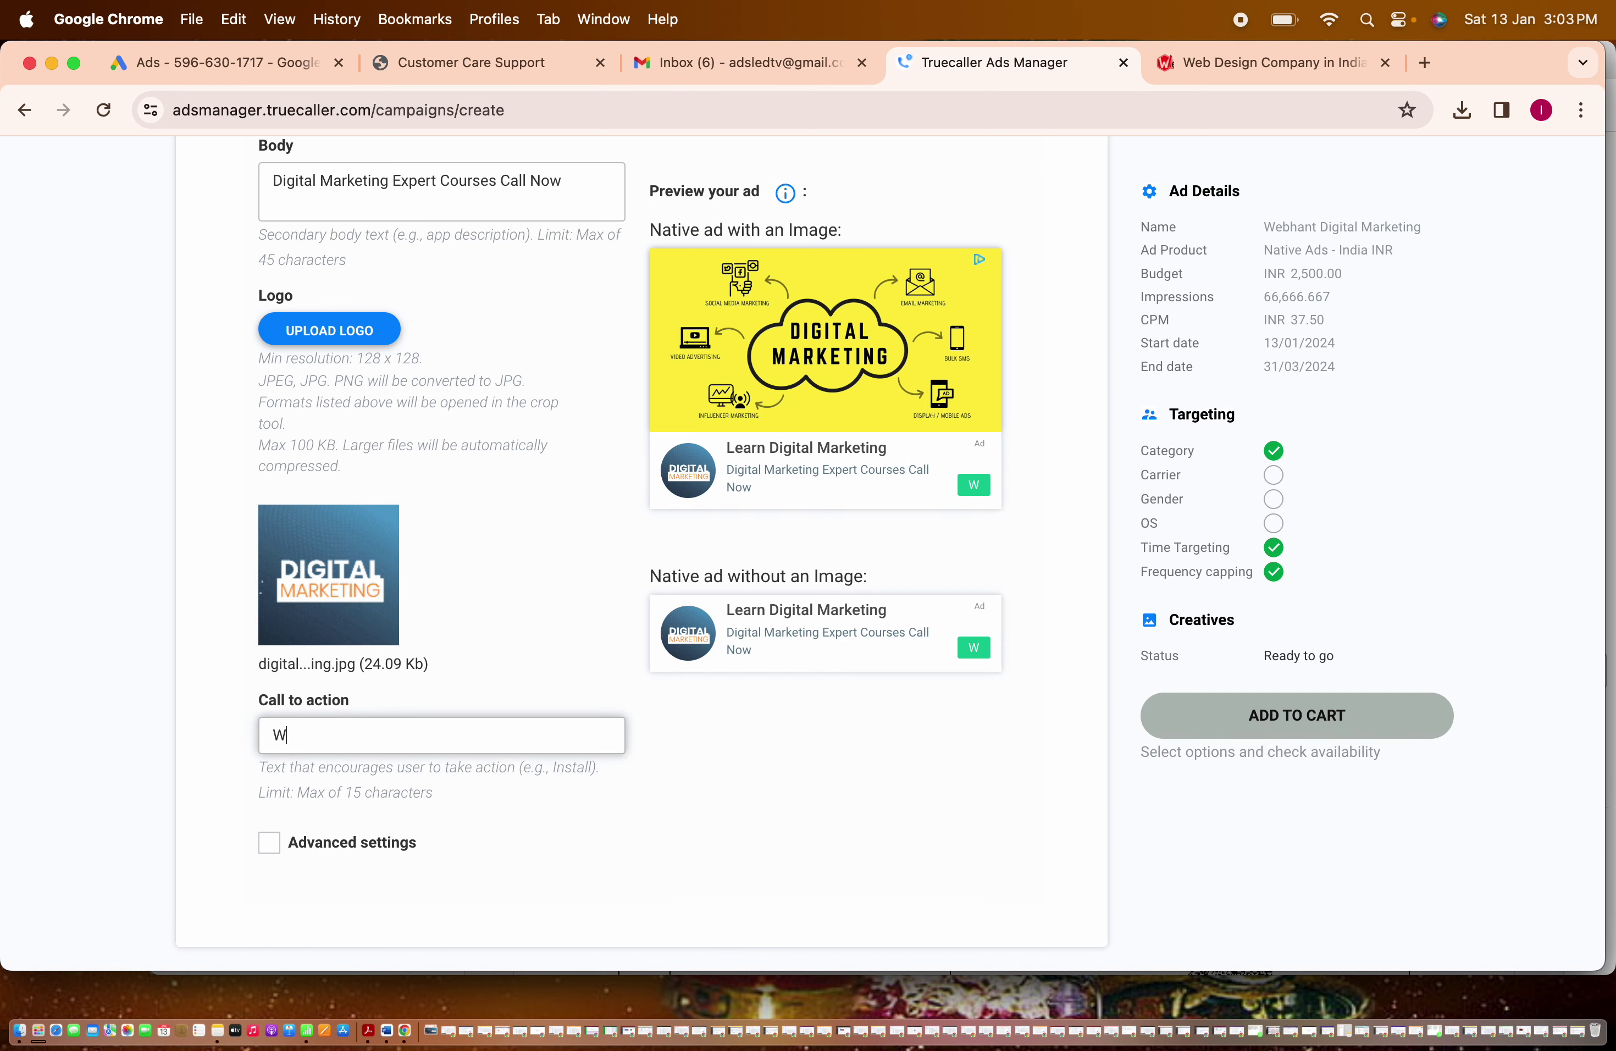
key(BackSpace)
key(BackSpace)
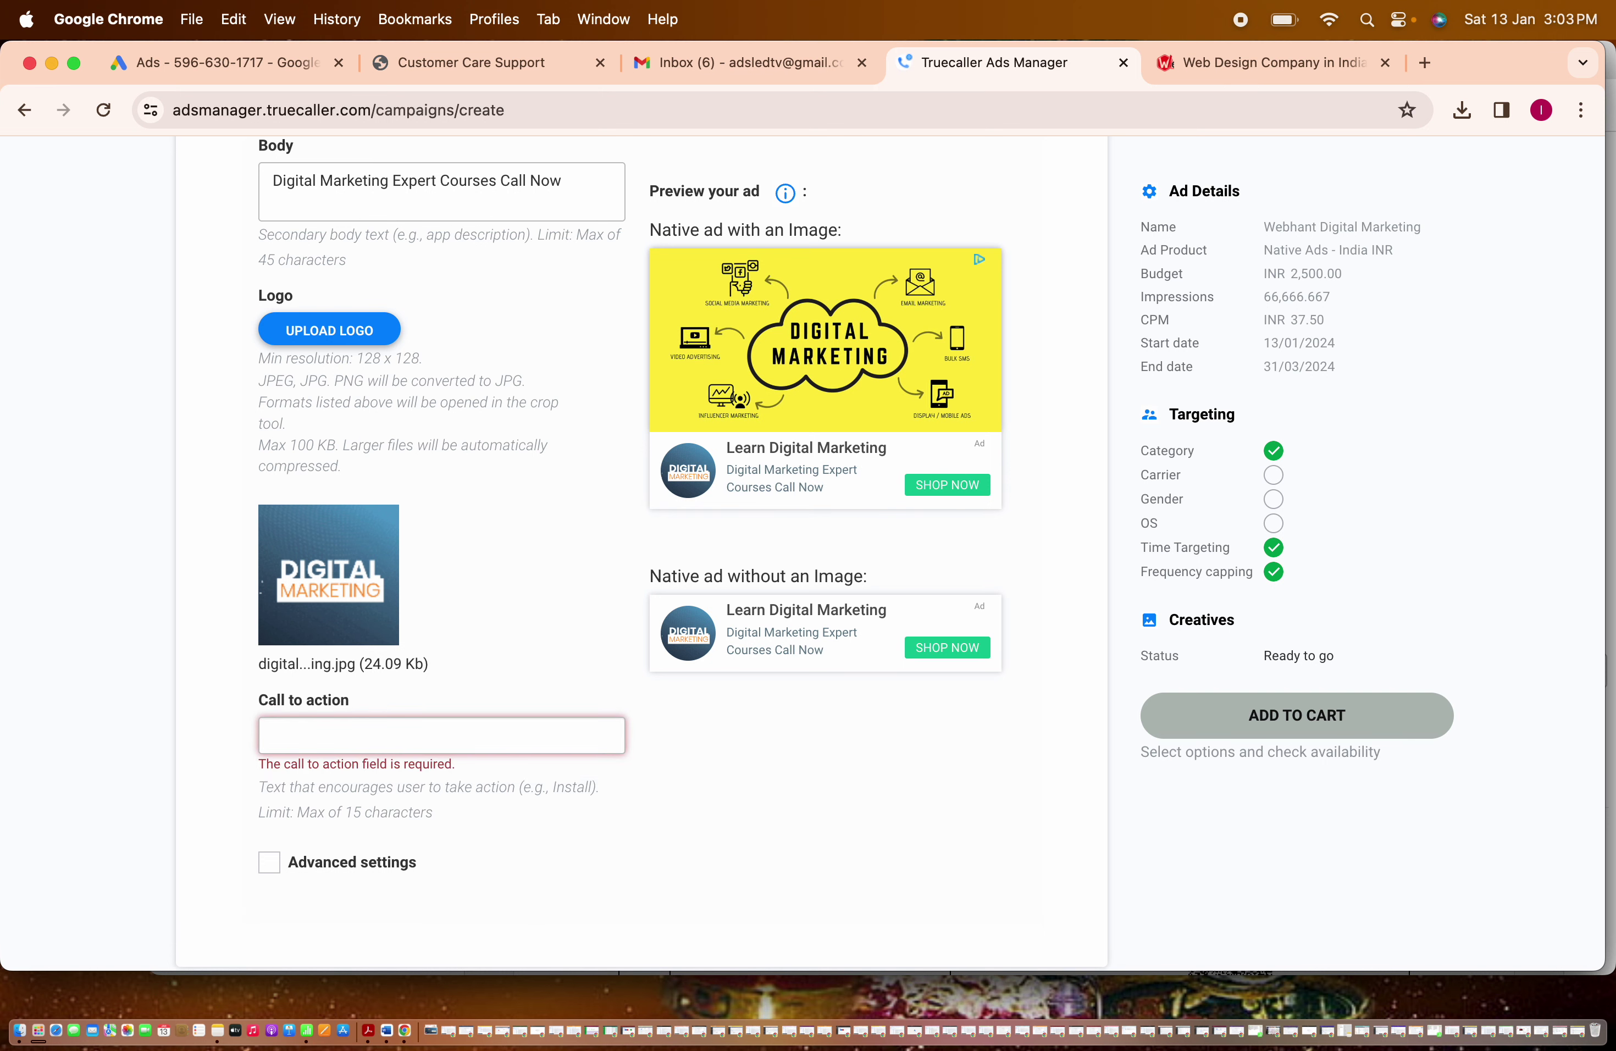
text(Call N)
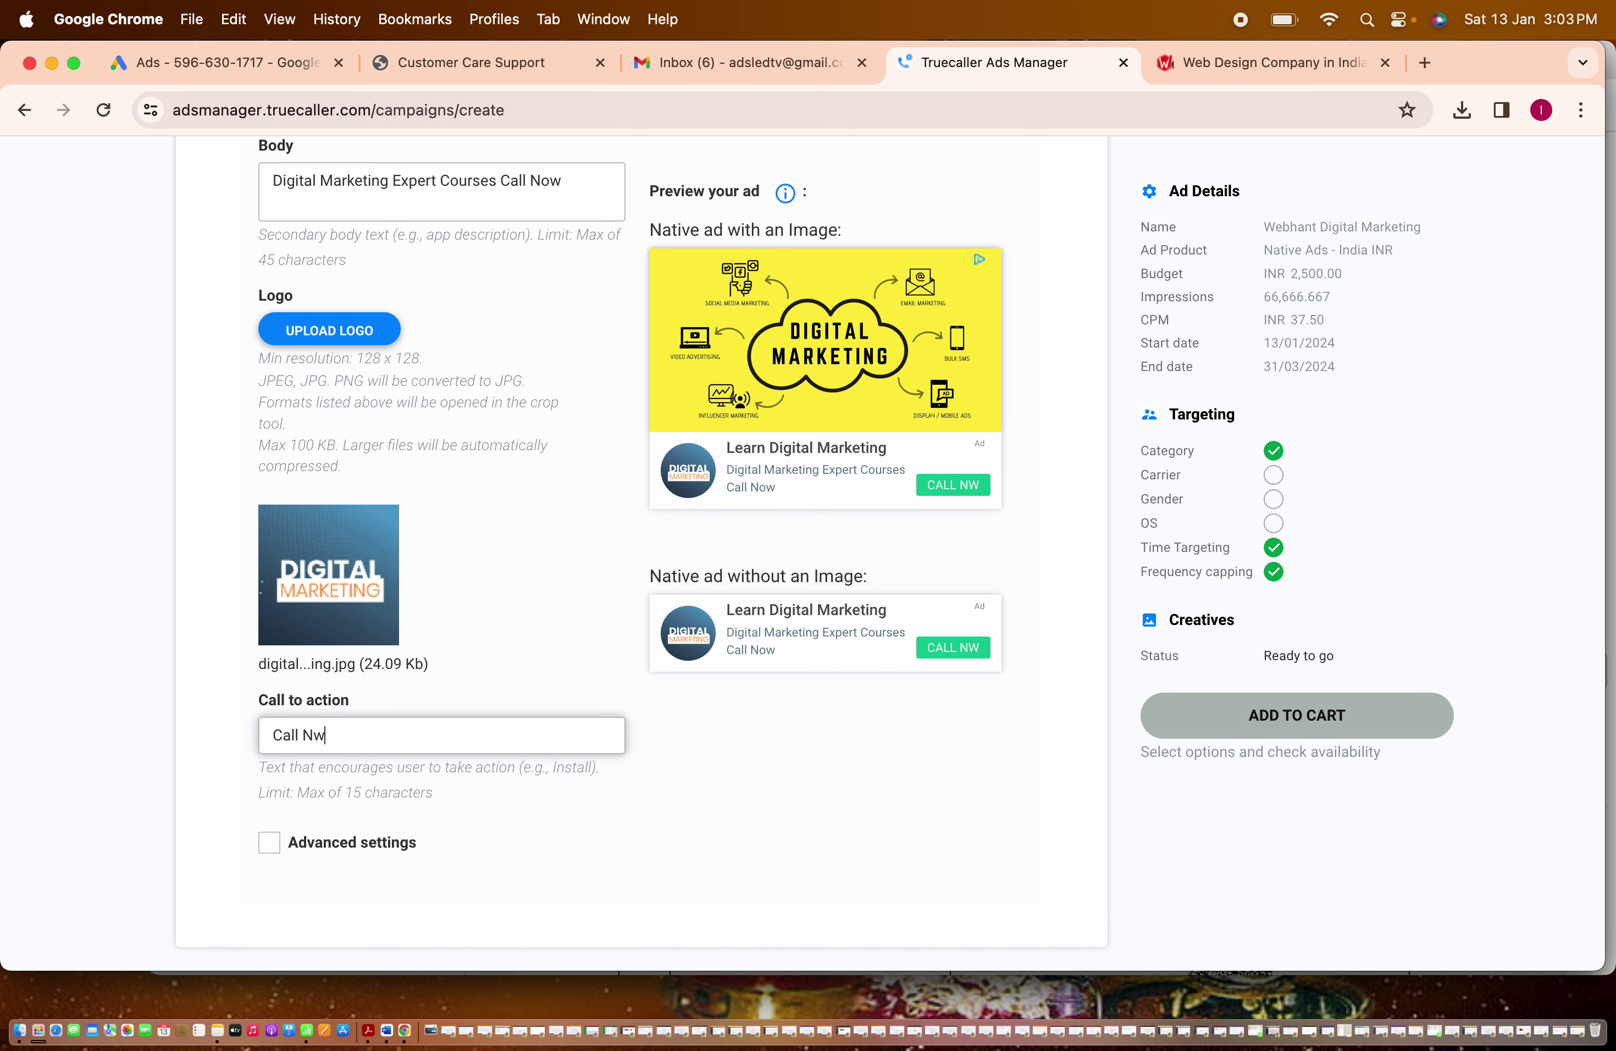
text(ow)
click(707, 921)
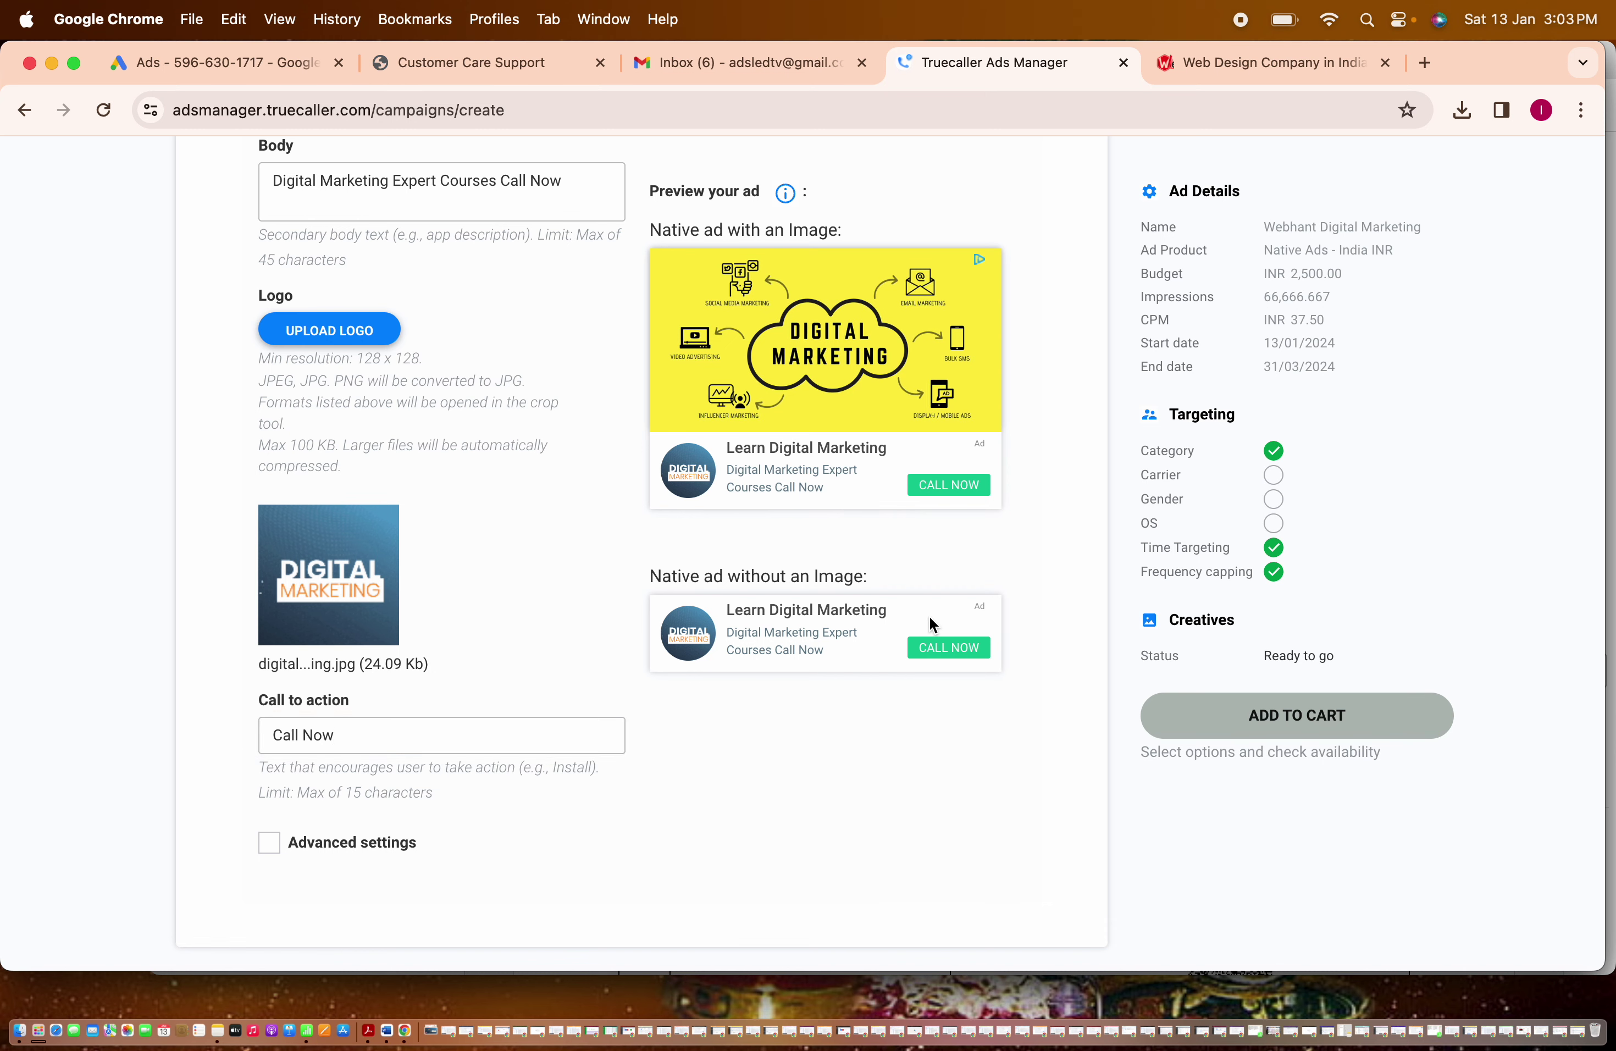
Reveal the advanced settings to examine the deep link and third-party tracker URL fields, and disable them again.
scroll(930, 618, down, 5)
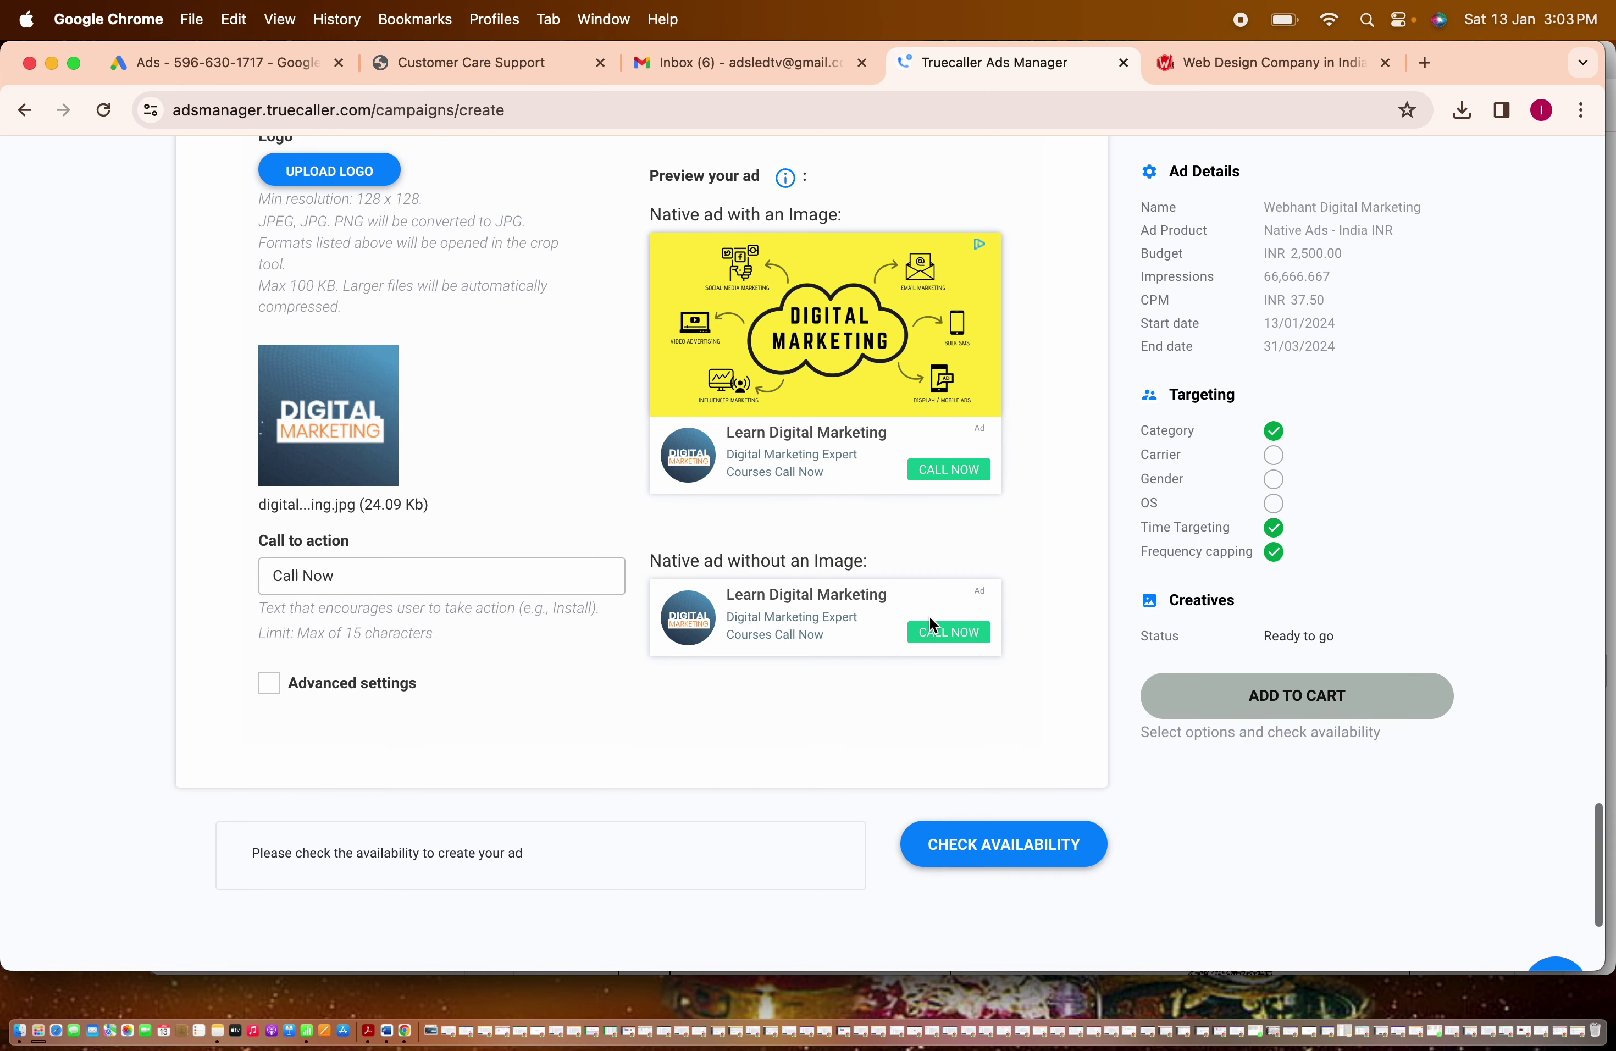
click(317, 679)
scroll(819, 850, down, 5)
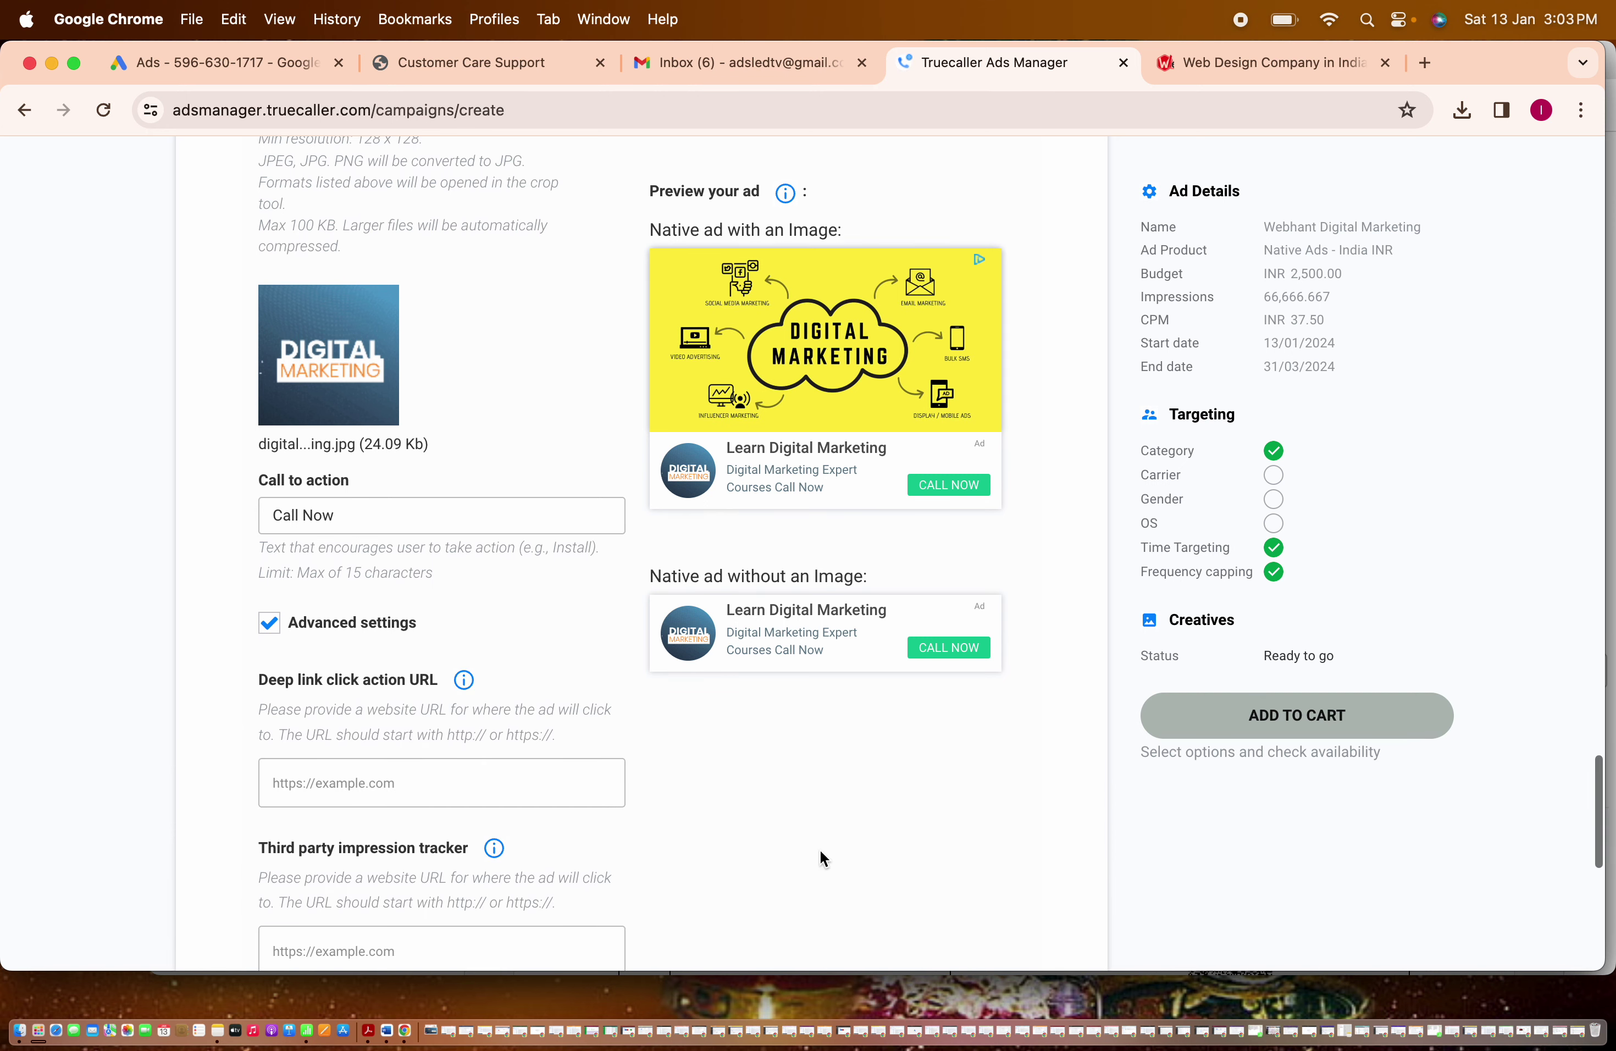
scroll(820, 850, down, 2)
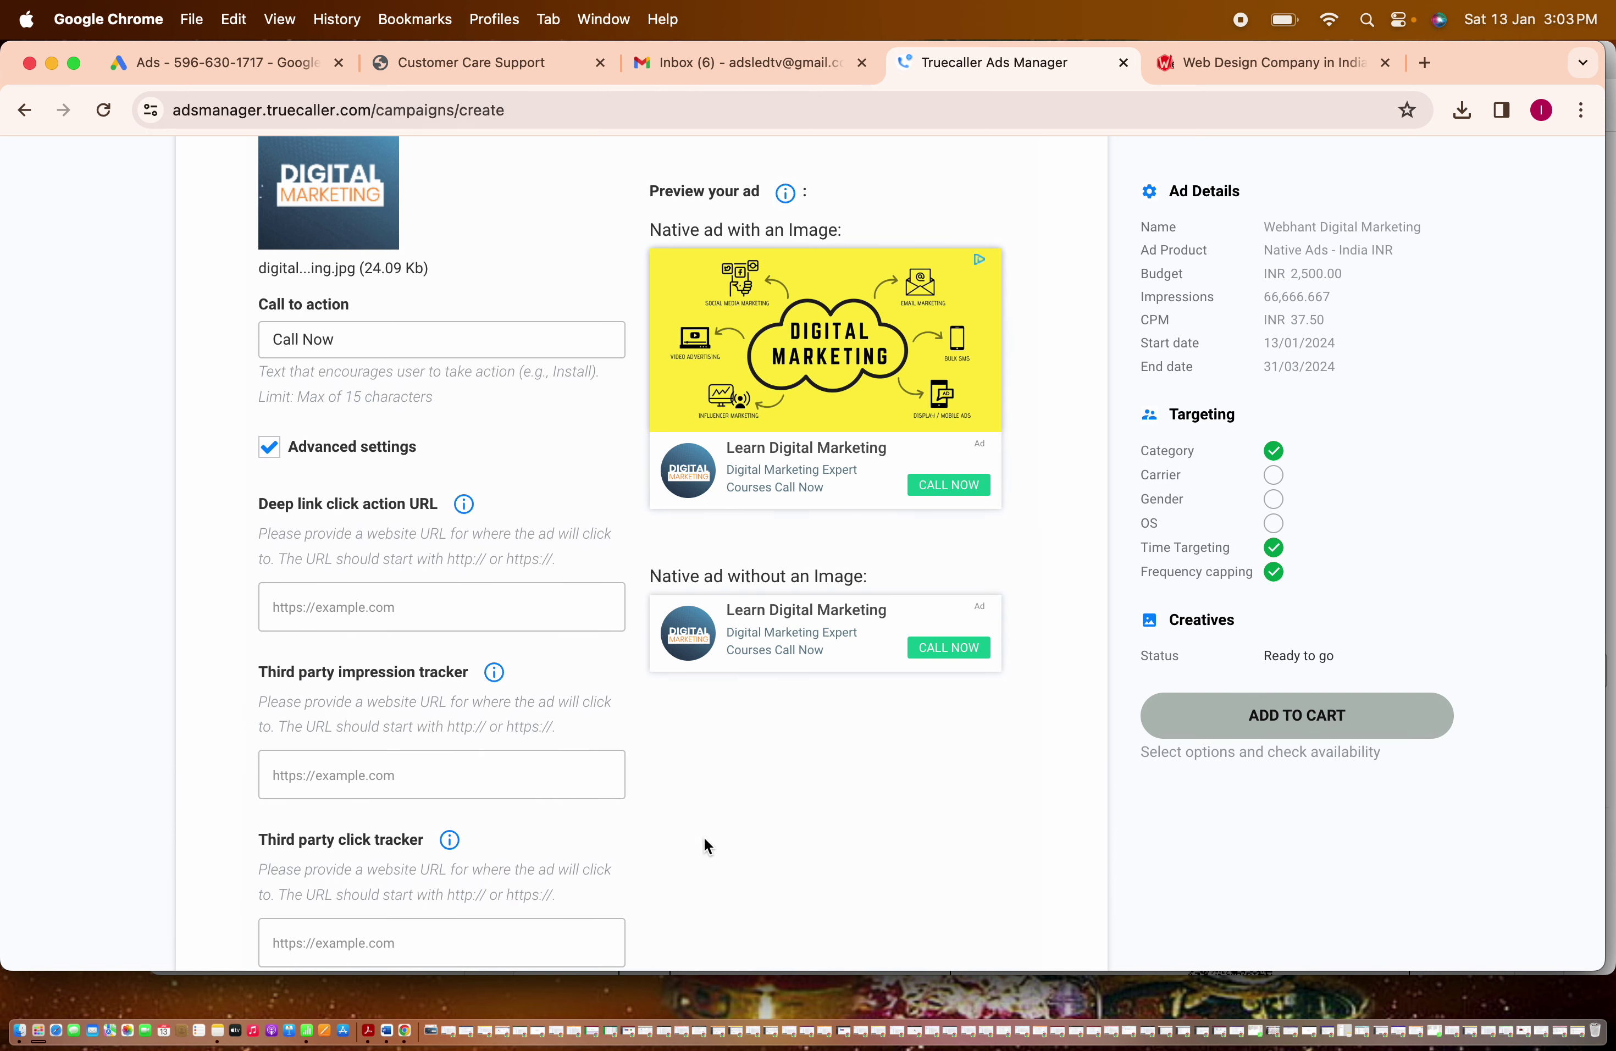
click(358, 605)
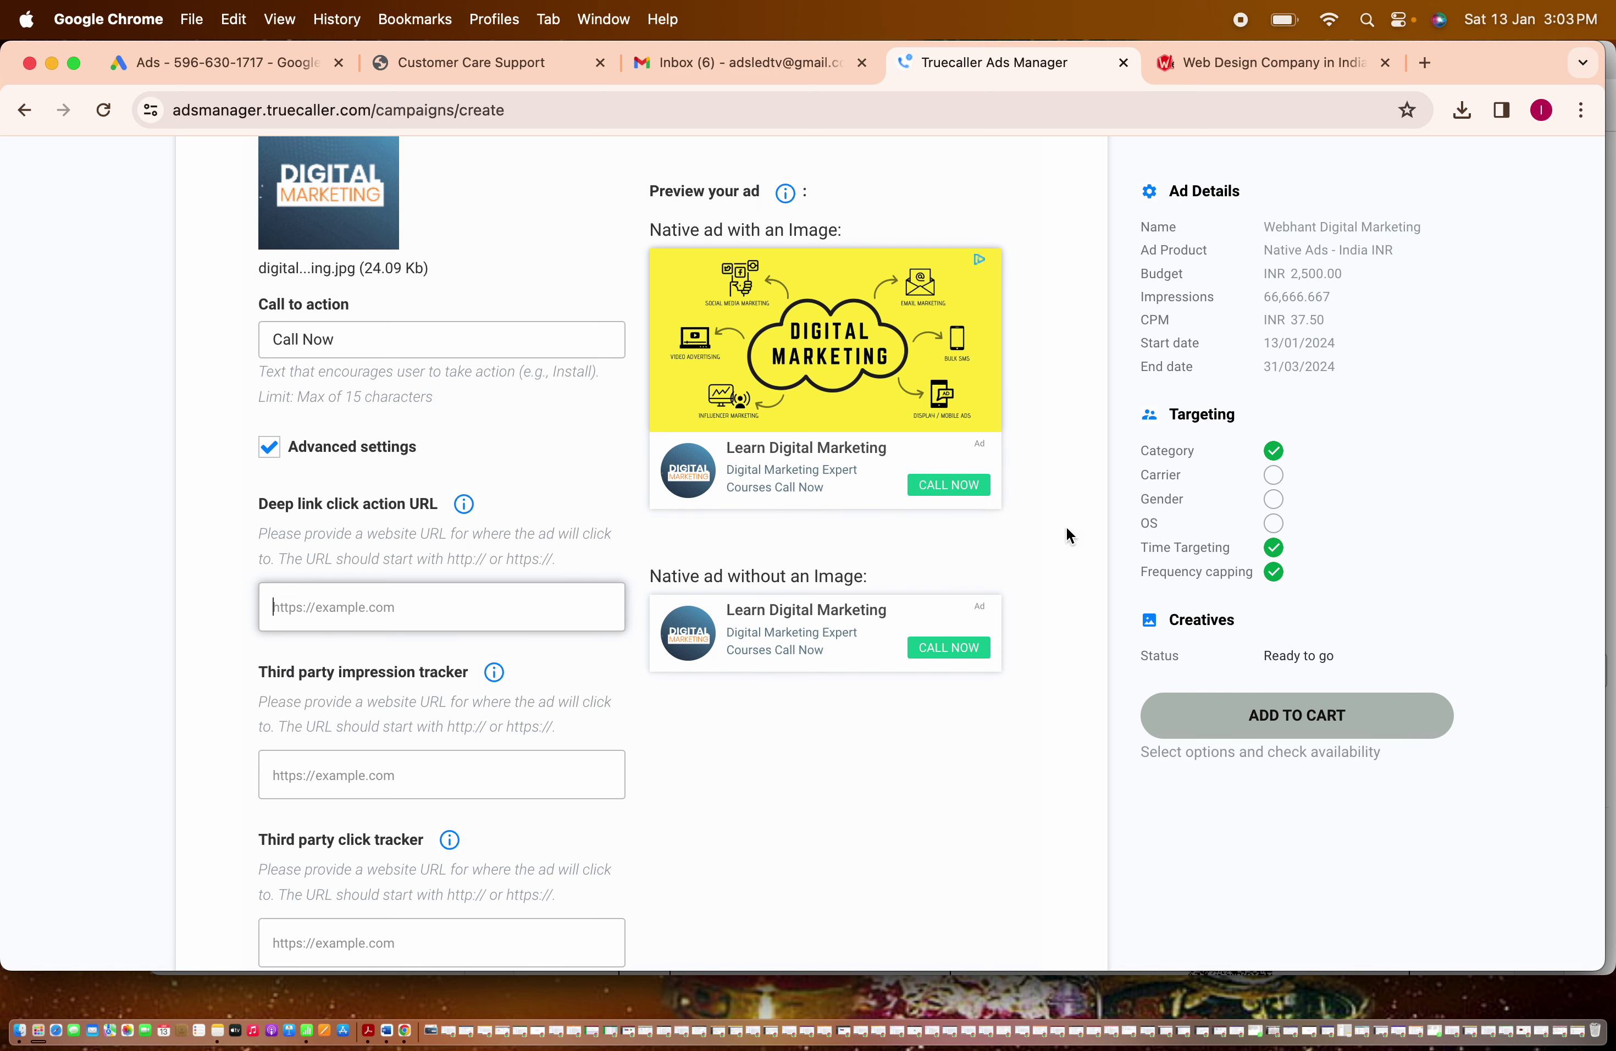
click(871, 735)
scroll(871, 736, down, 2)
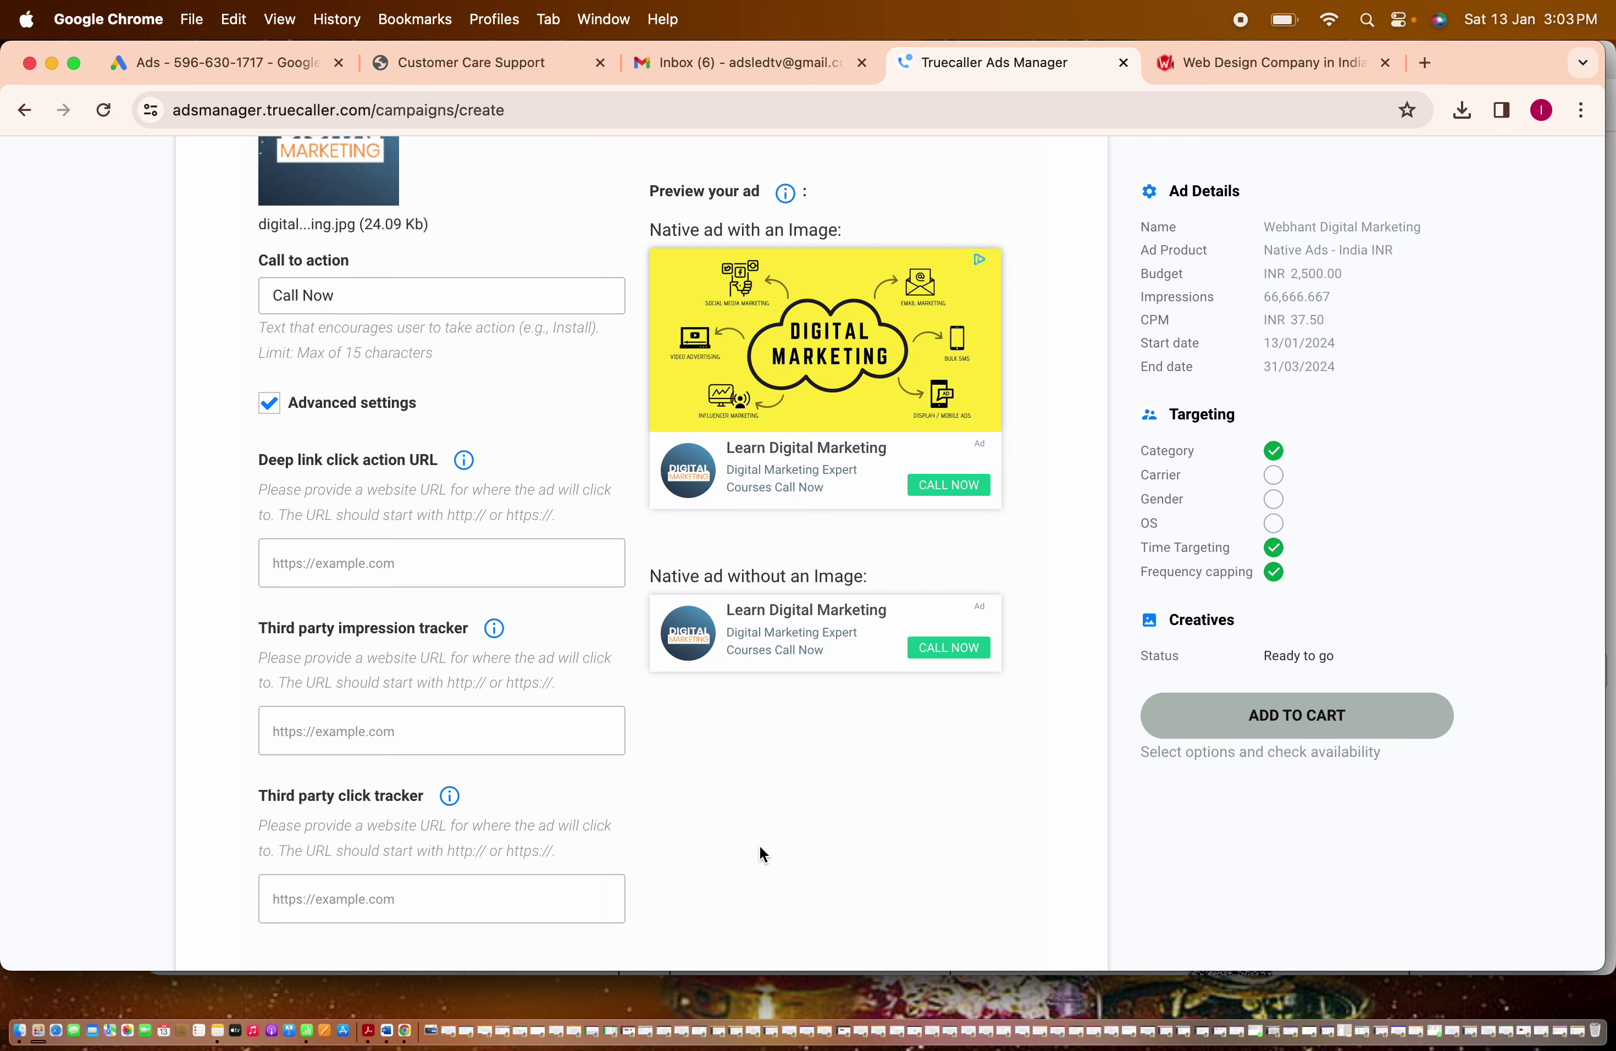
scroll(760, 845, down, 5)
scroll(728, 684, up, 6)
click(269, 447)
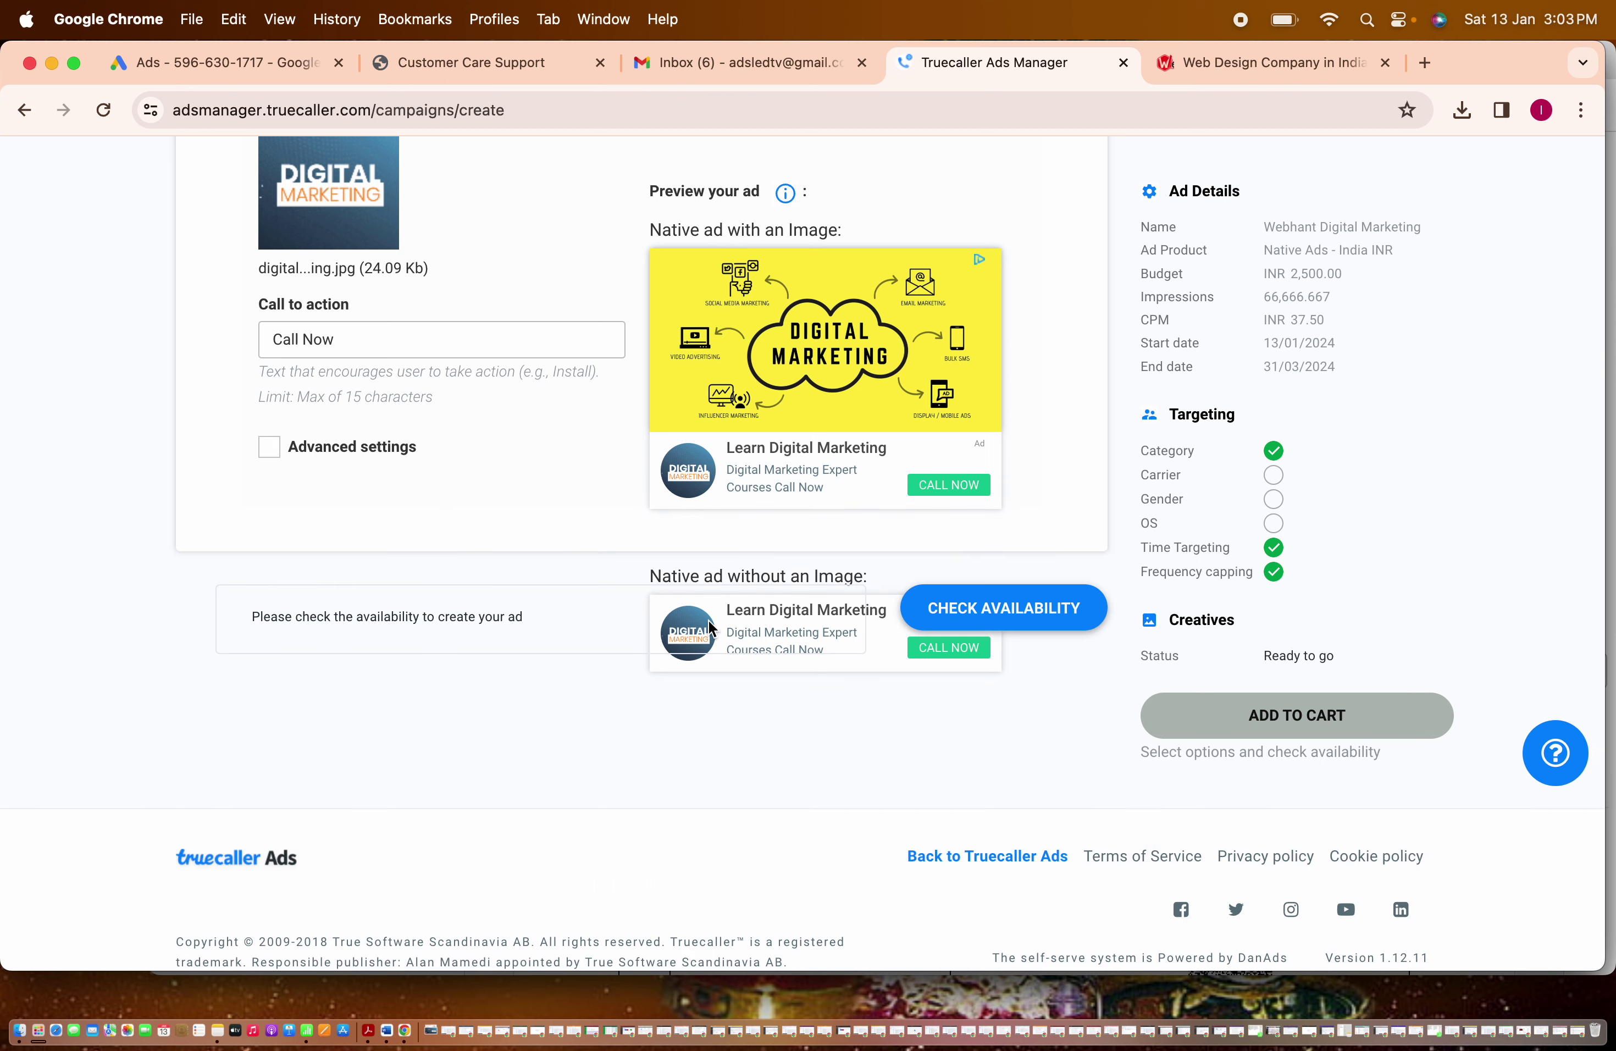
Look over the finished ad preview and check the inventory availability for the campaign.
scroll(836, 787, up, 1)
scroll(836, 787, up, 5)
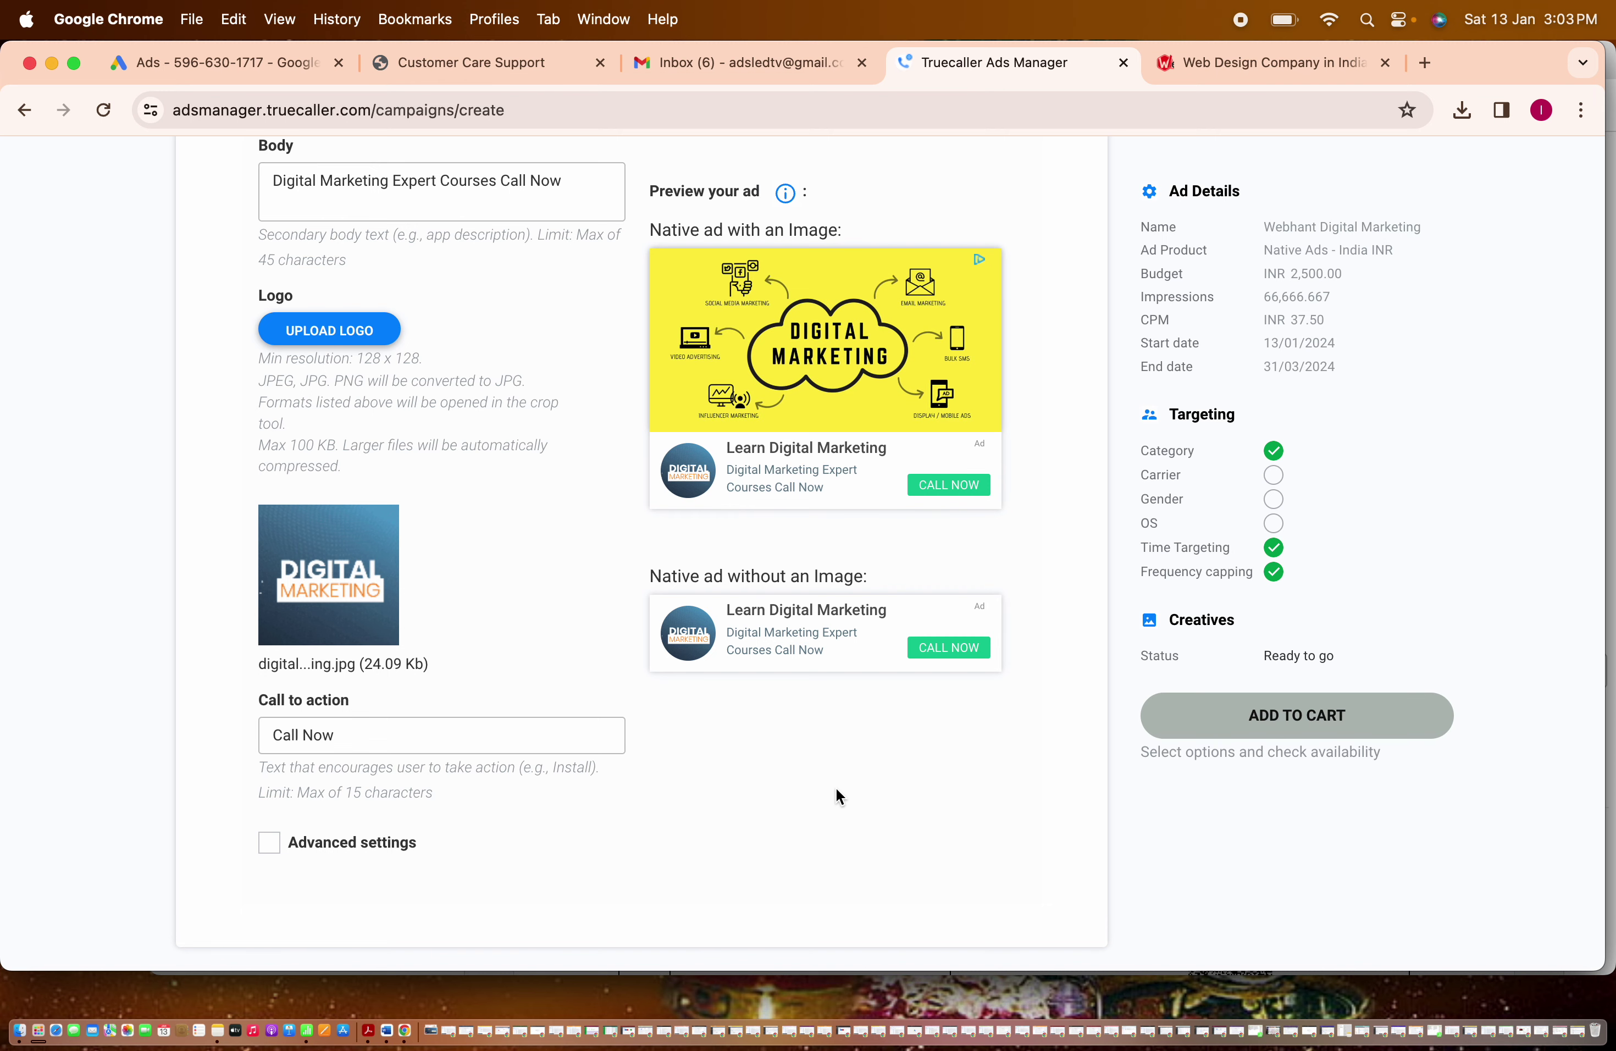
scroll(836, 797, down, 3)
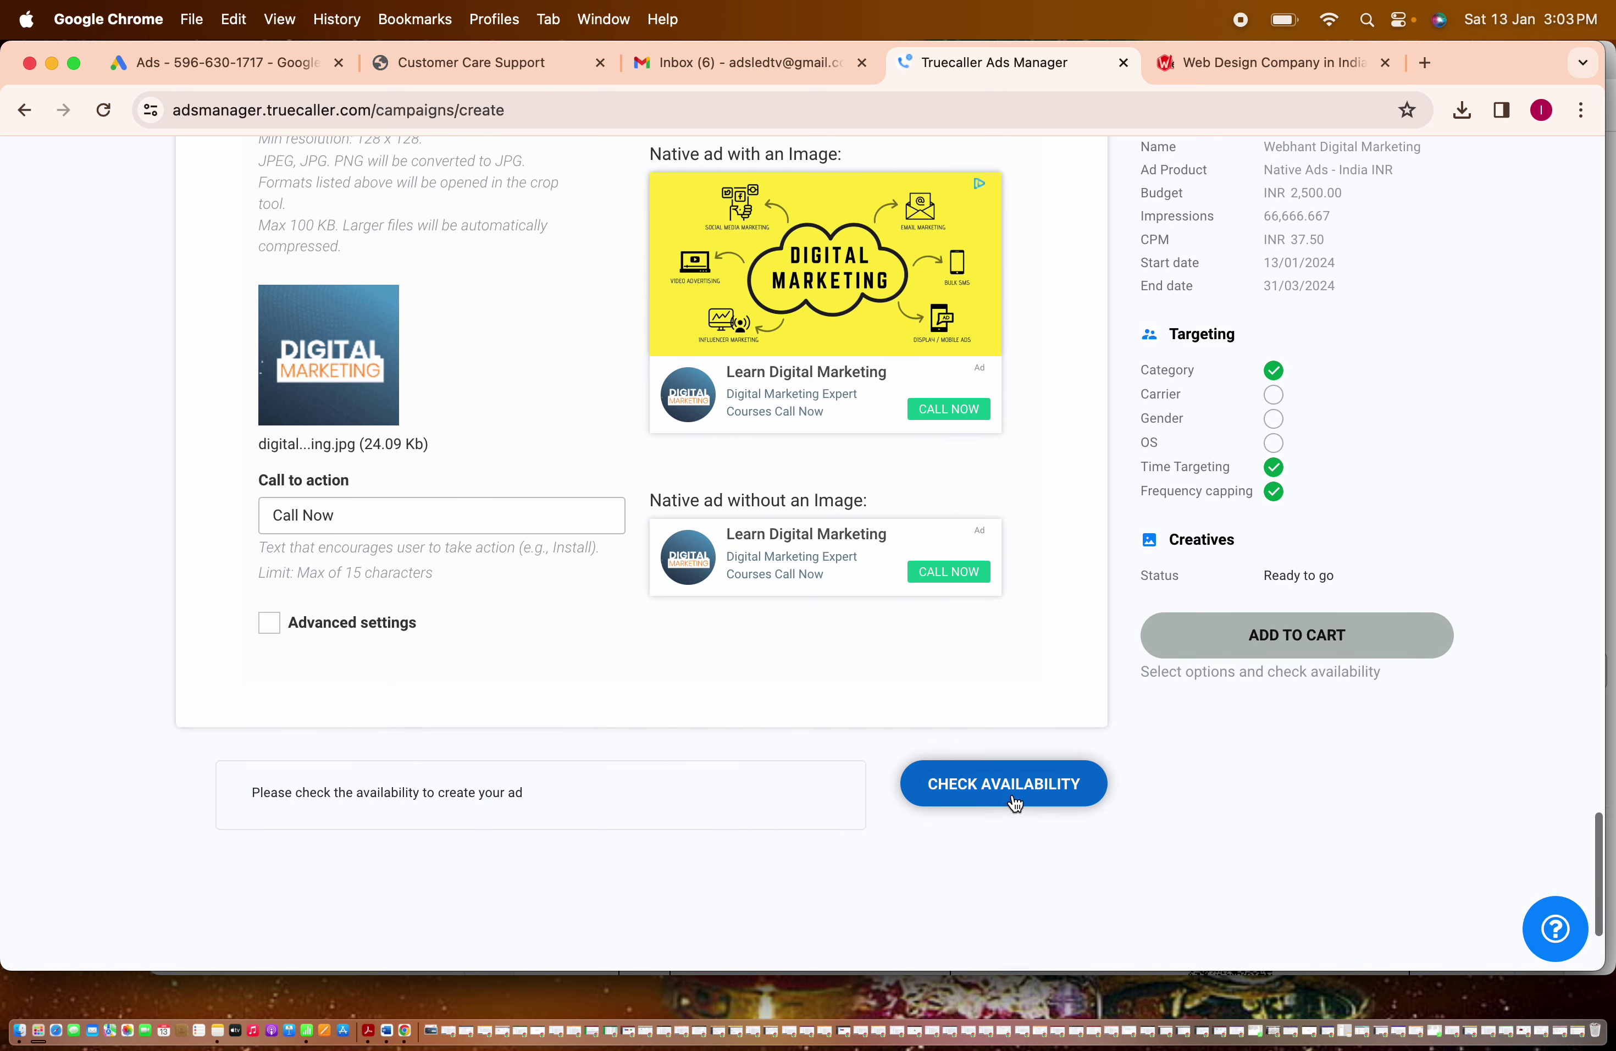
click(1009, 791)
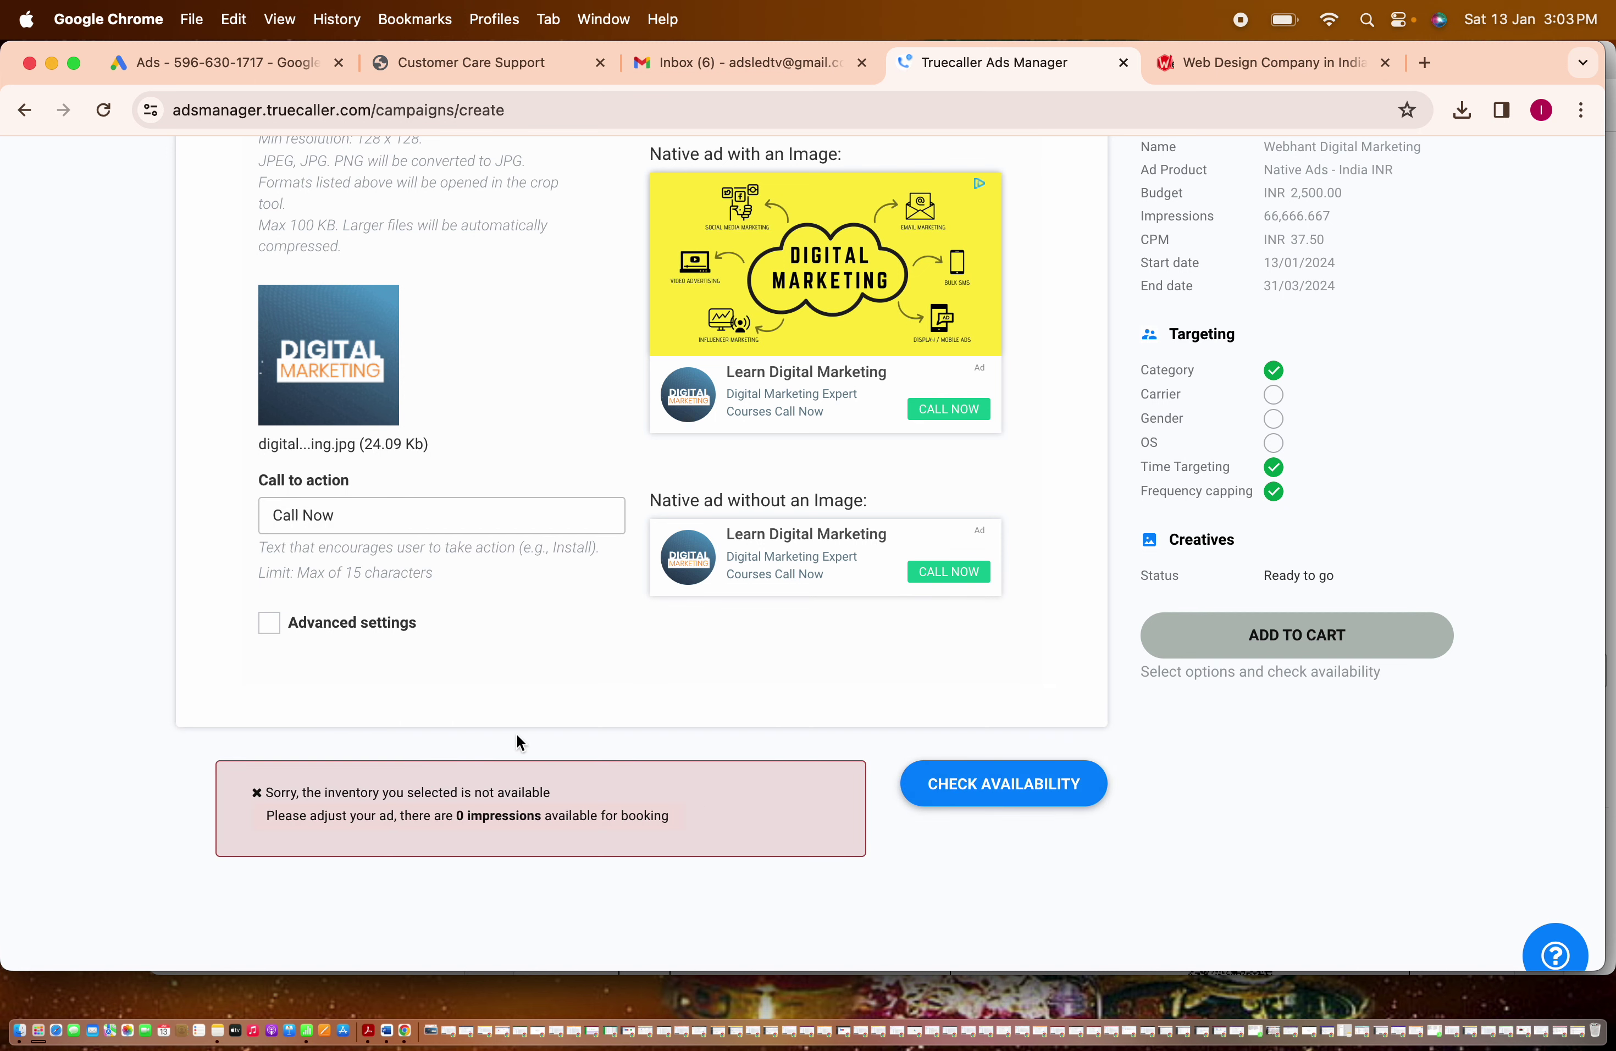
Review the campaign's frequency cap, schedule, operating system and gender targeting, and remove the Business category from the targeting.
scroll(517, 734, up, 9)
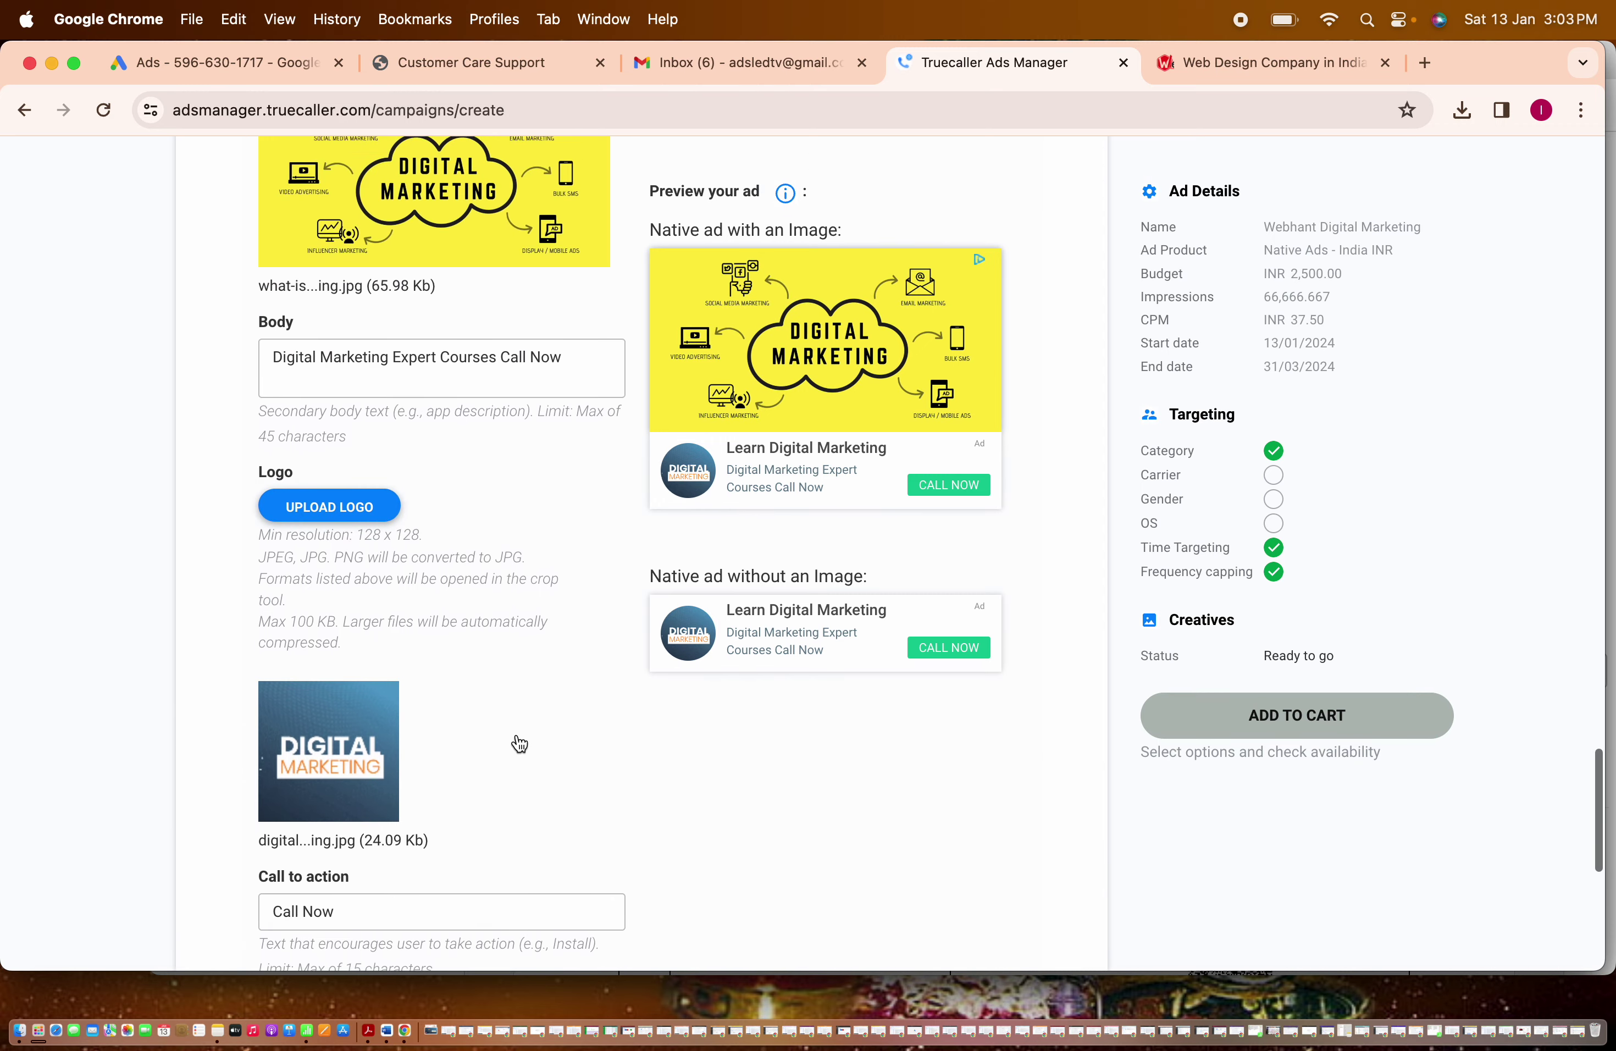
scroll(519, 740, up, 8)
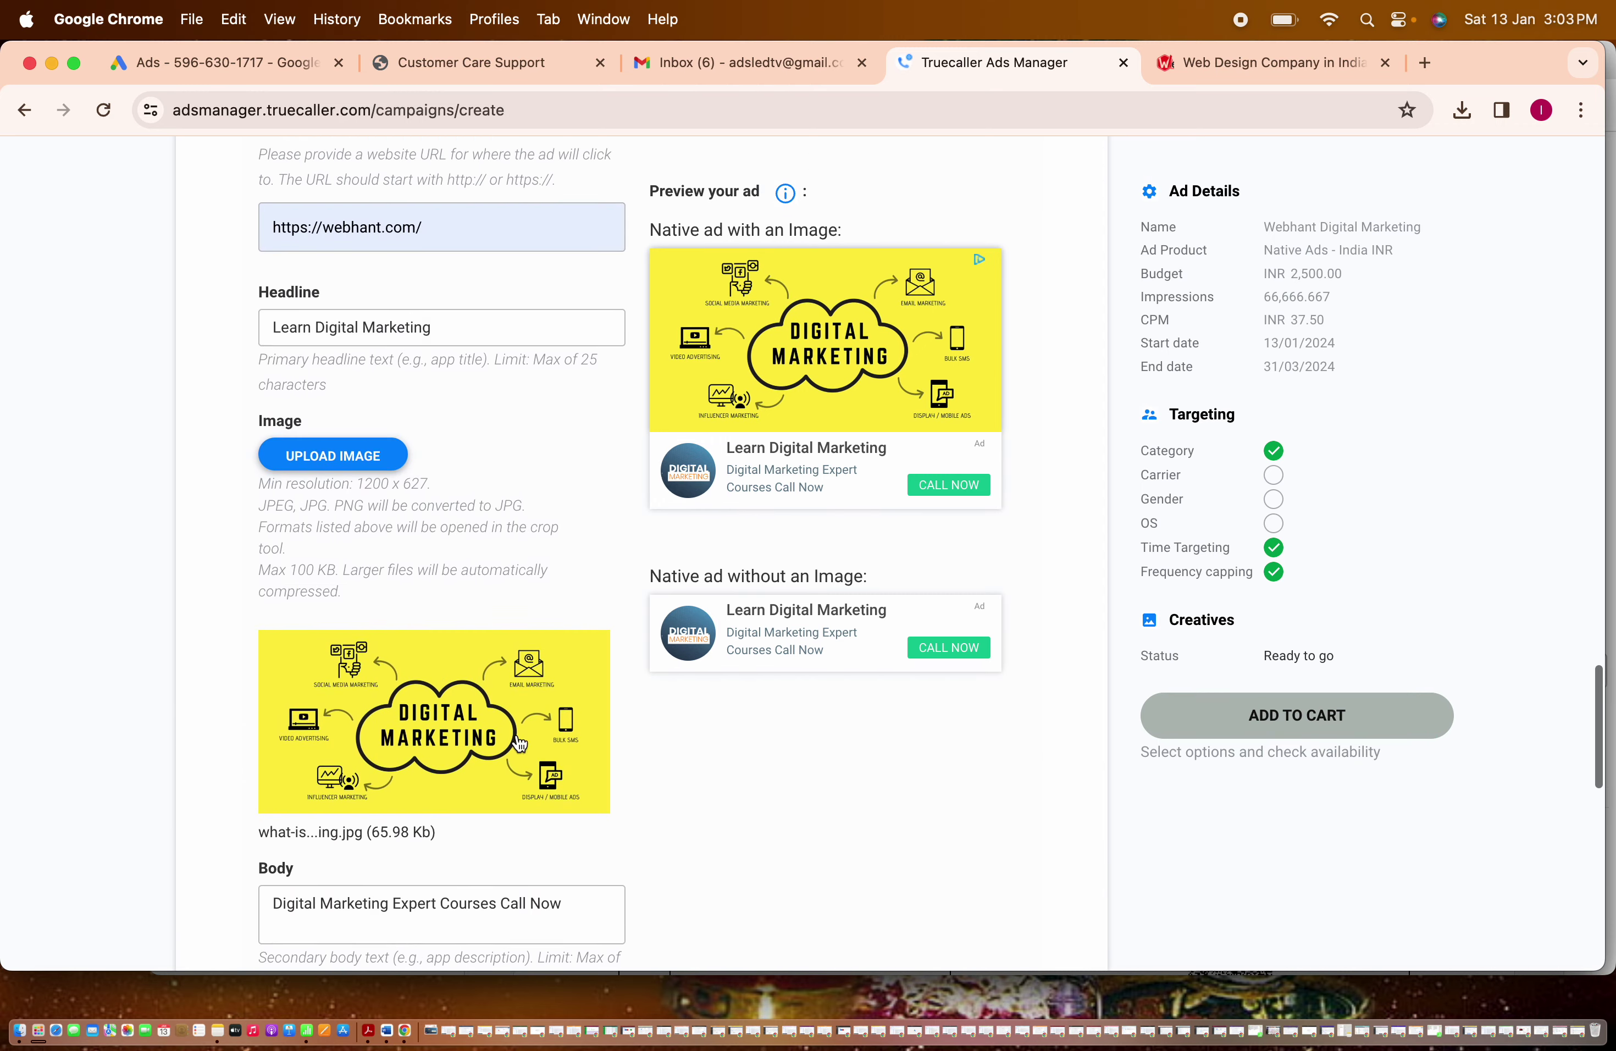
scroll(517, 740, up, 9)
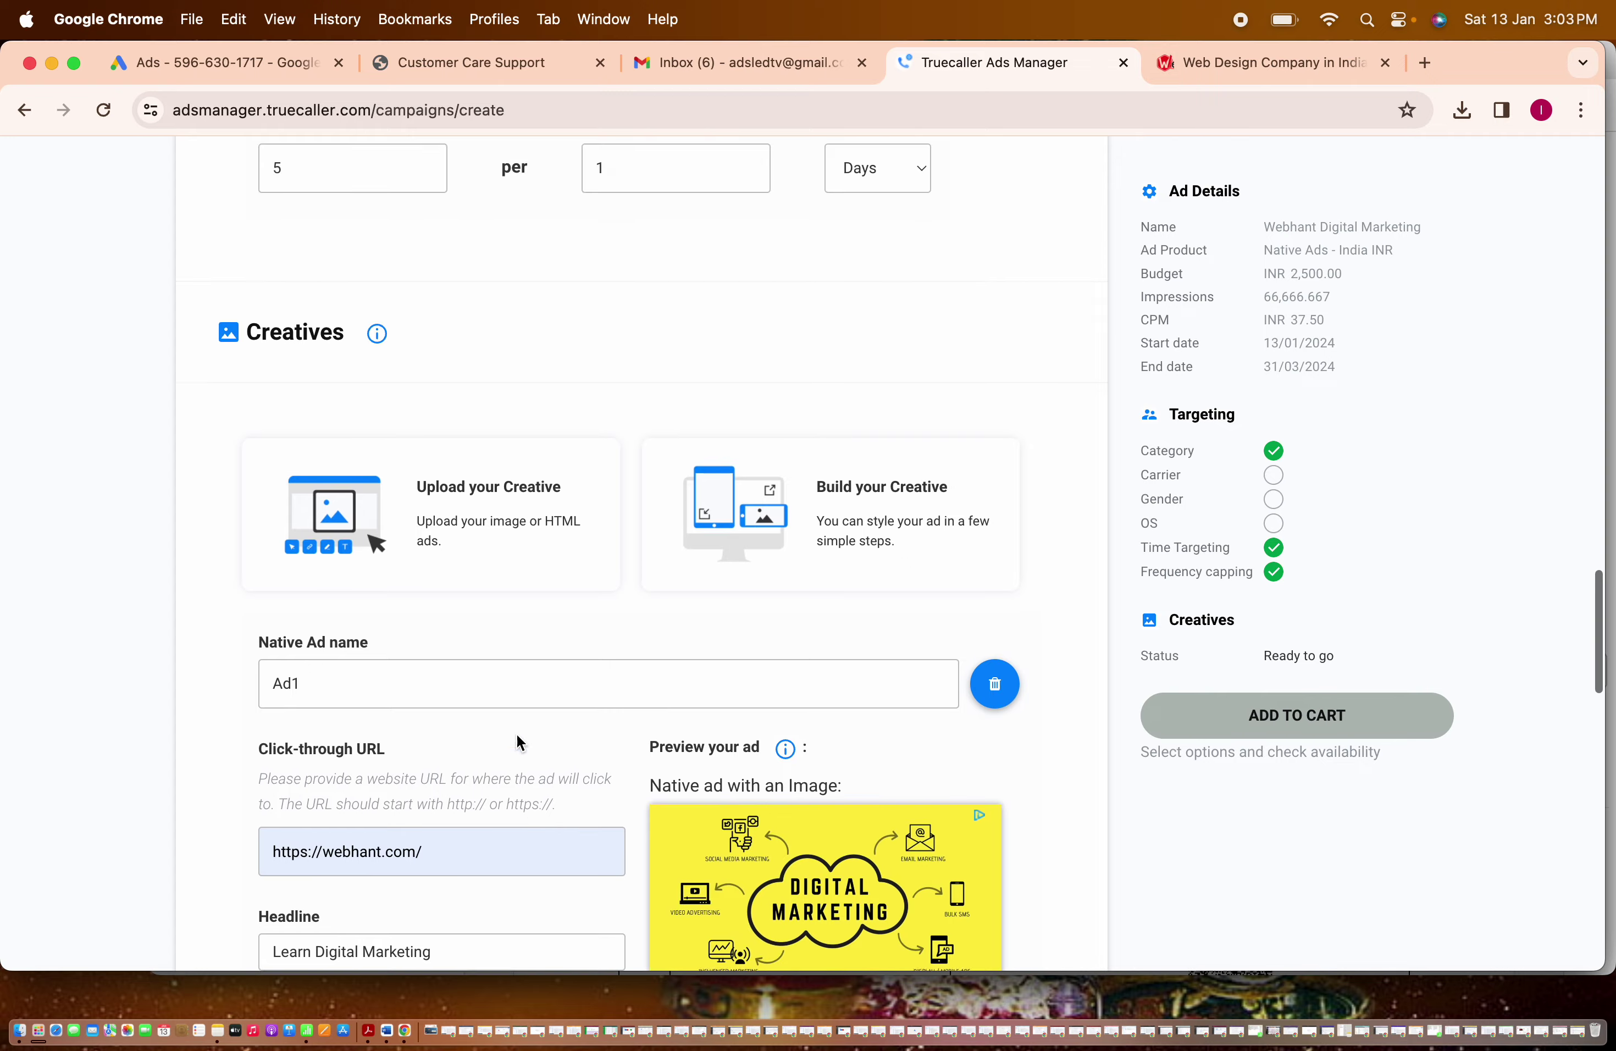
scroll(516, 737, up, 4)
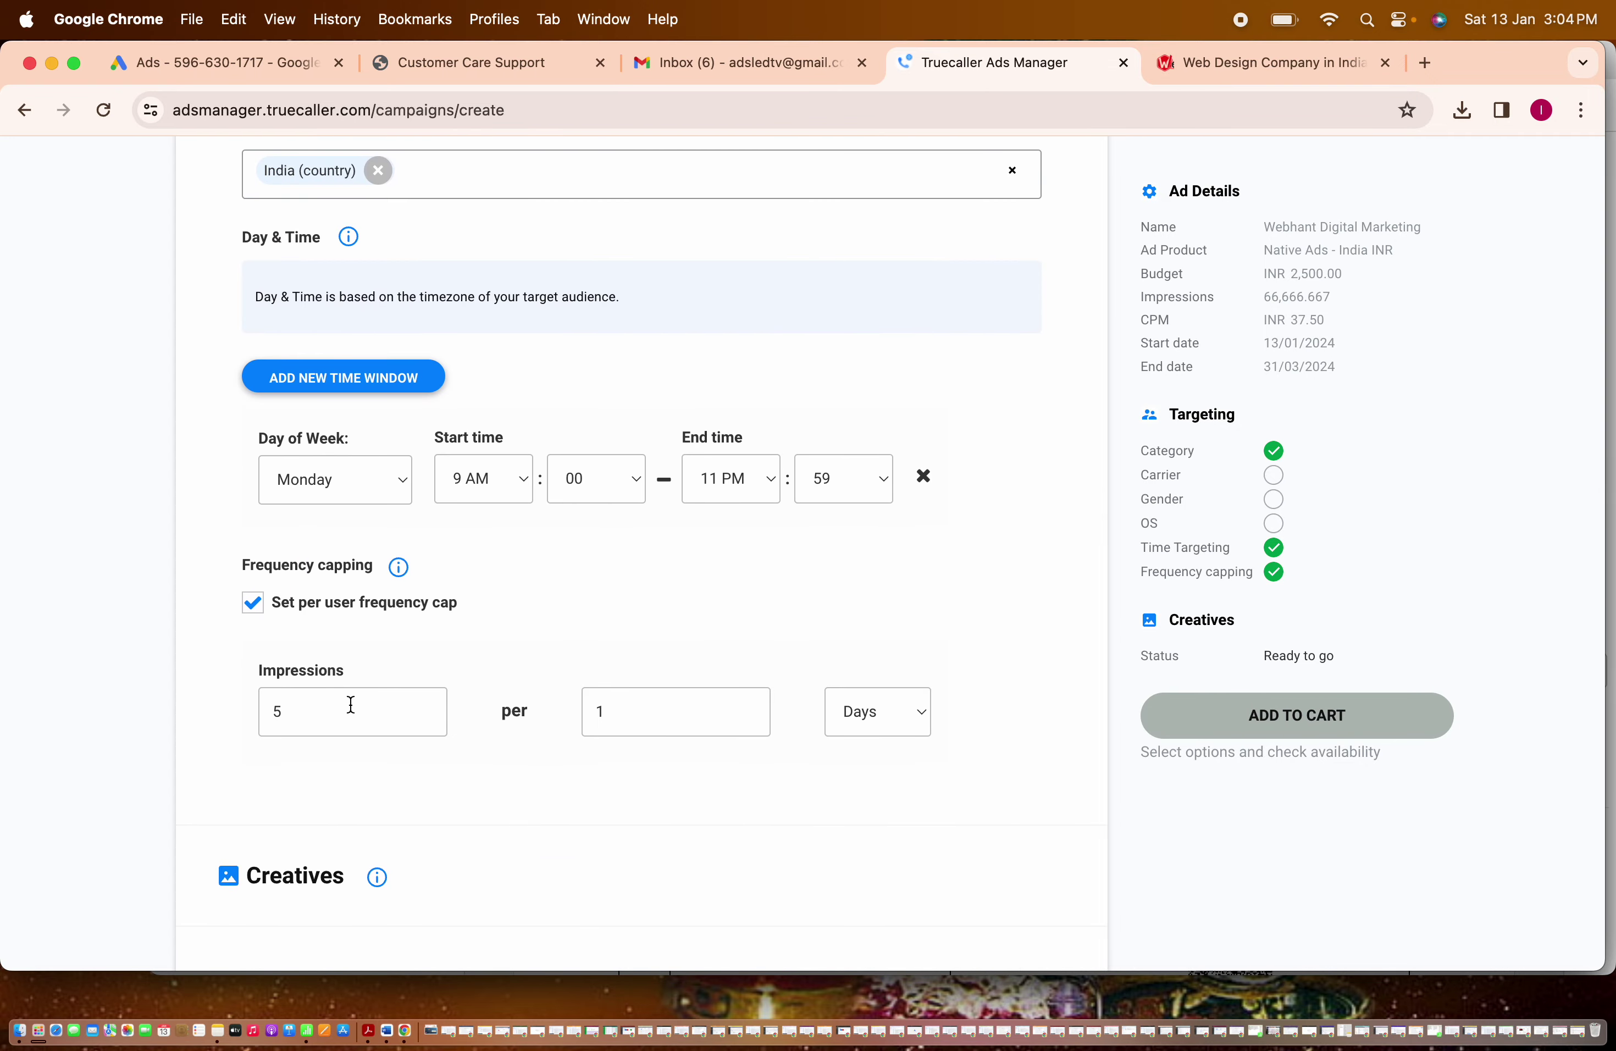
scroll(517, 489, up, 3)
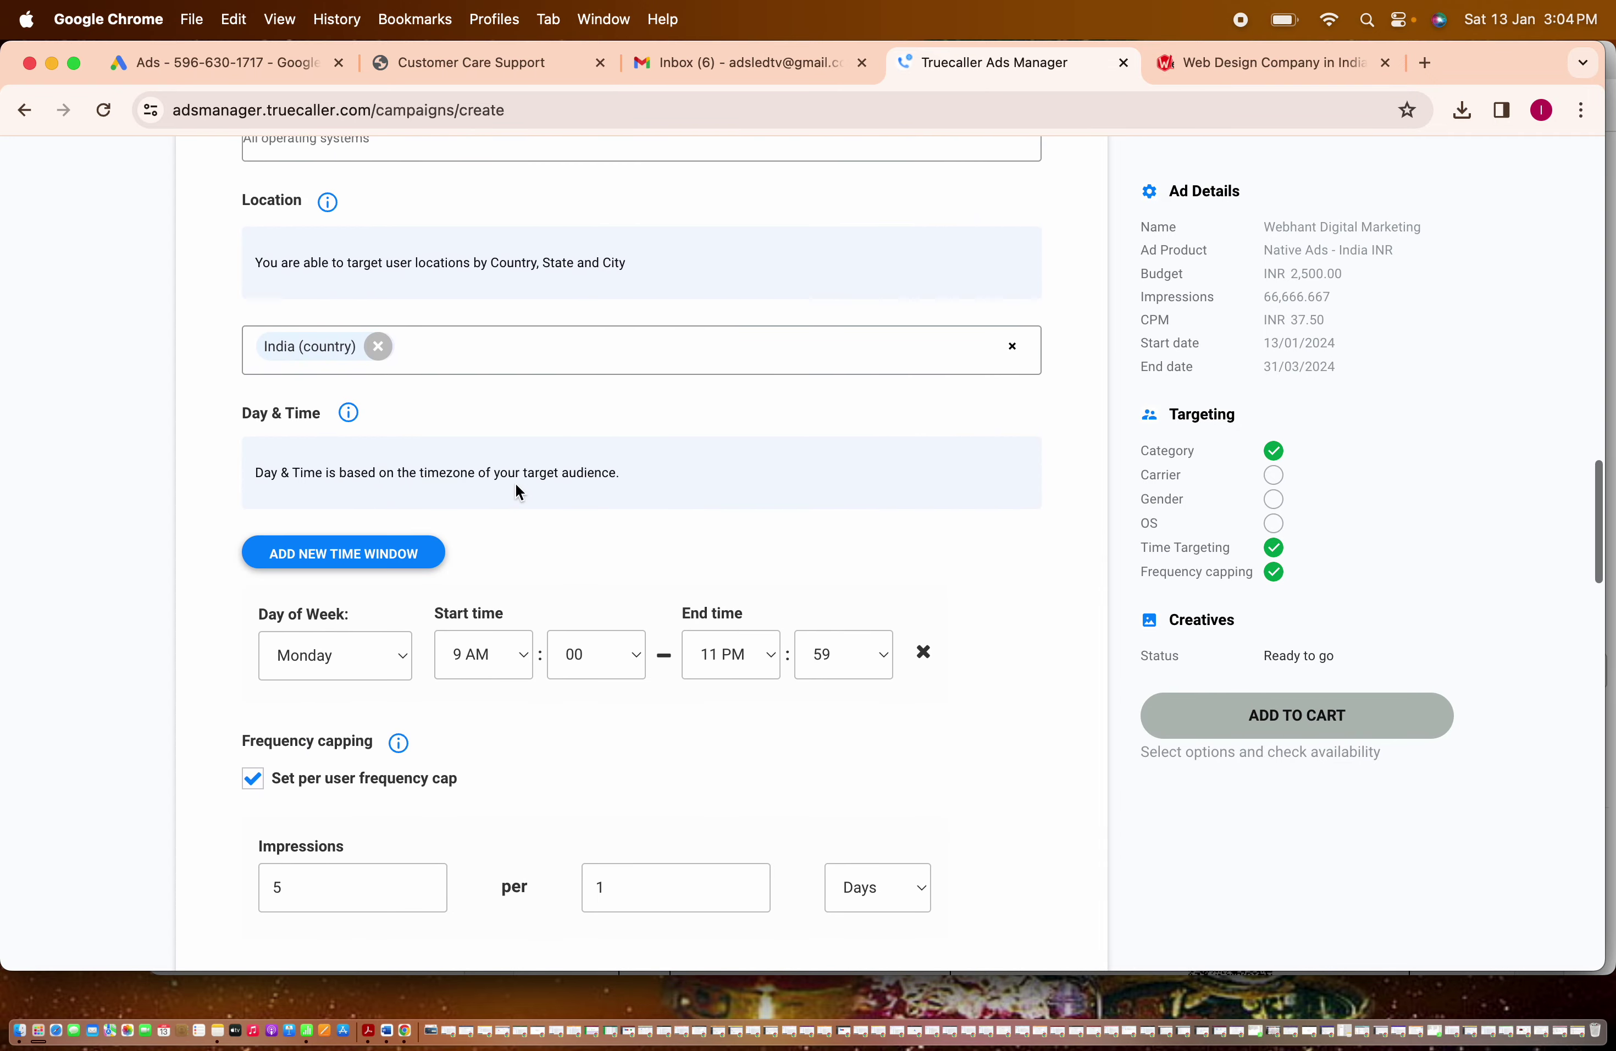
scroll(517, 489, up, 5)
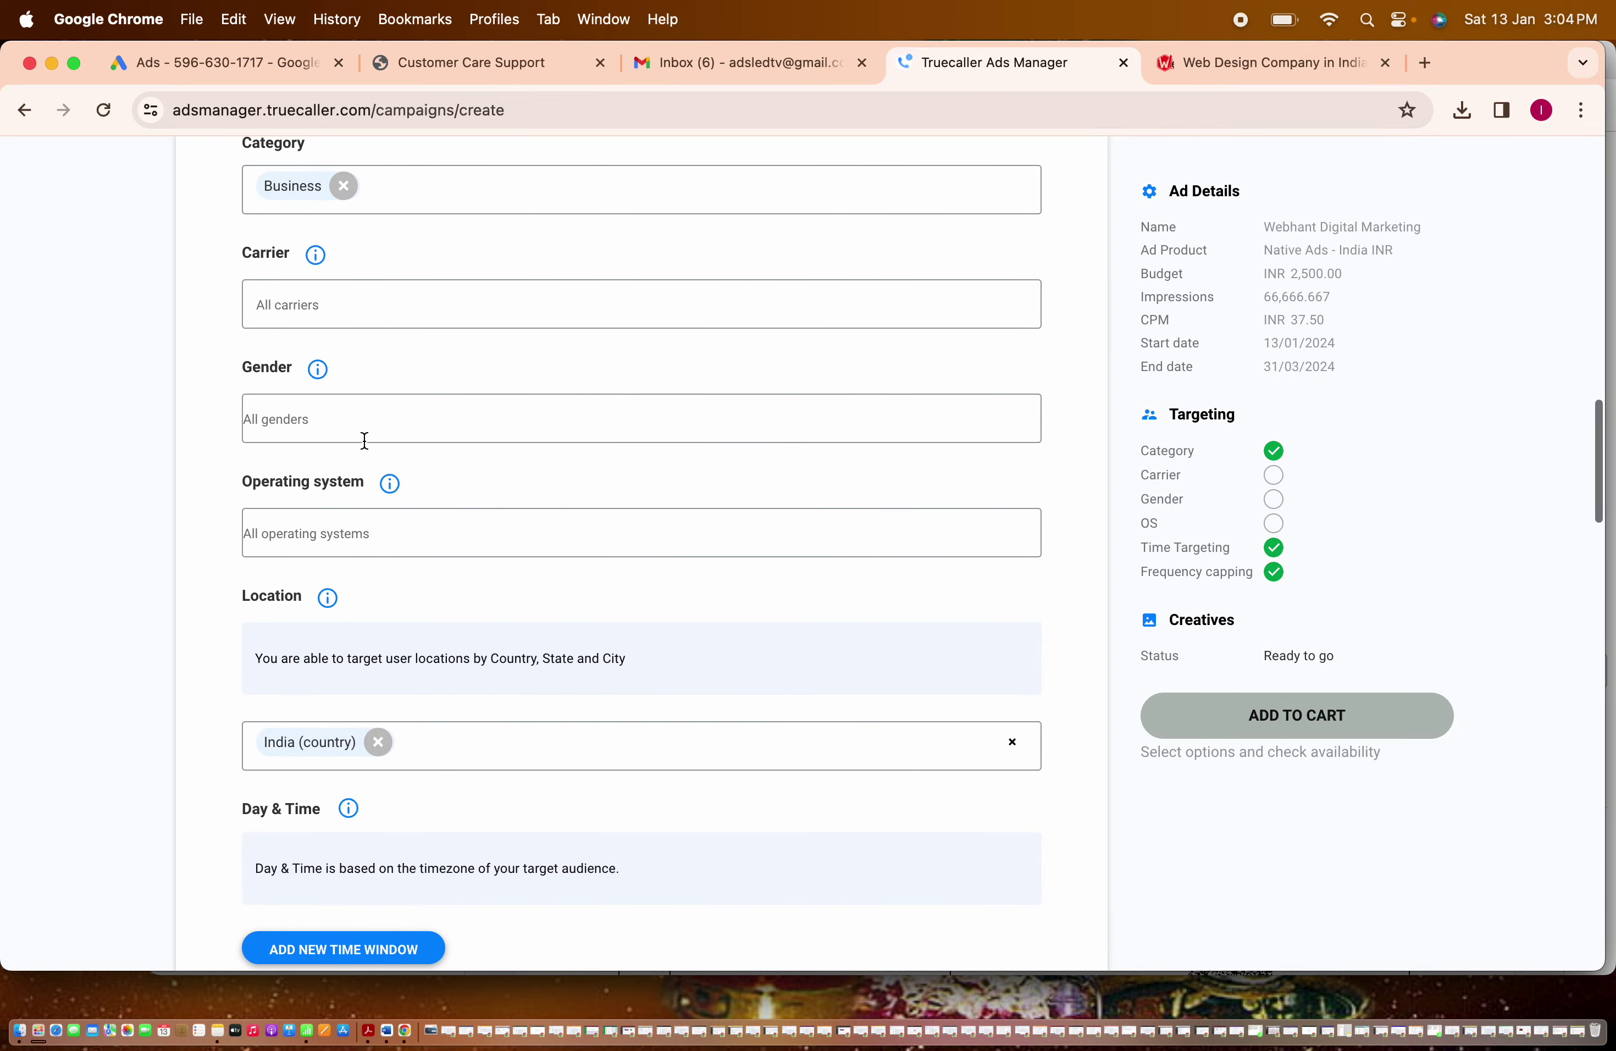
click(346, 525)
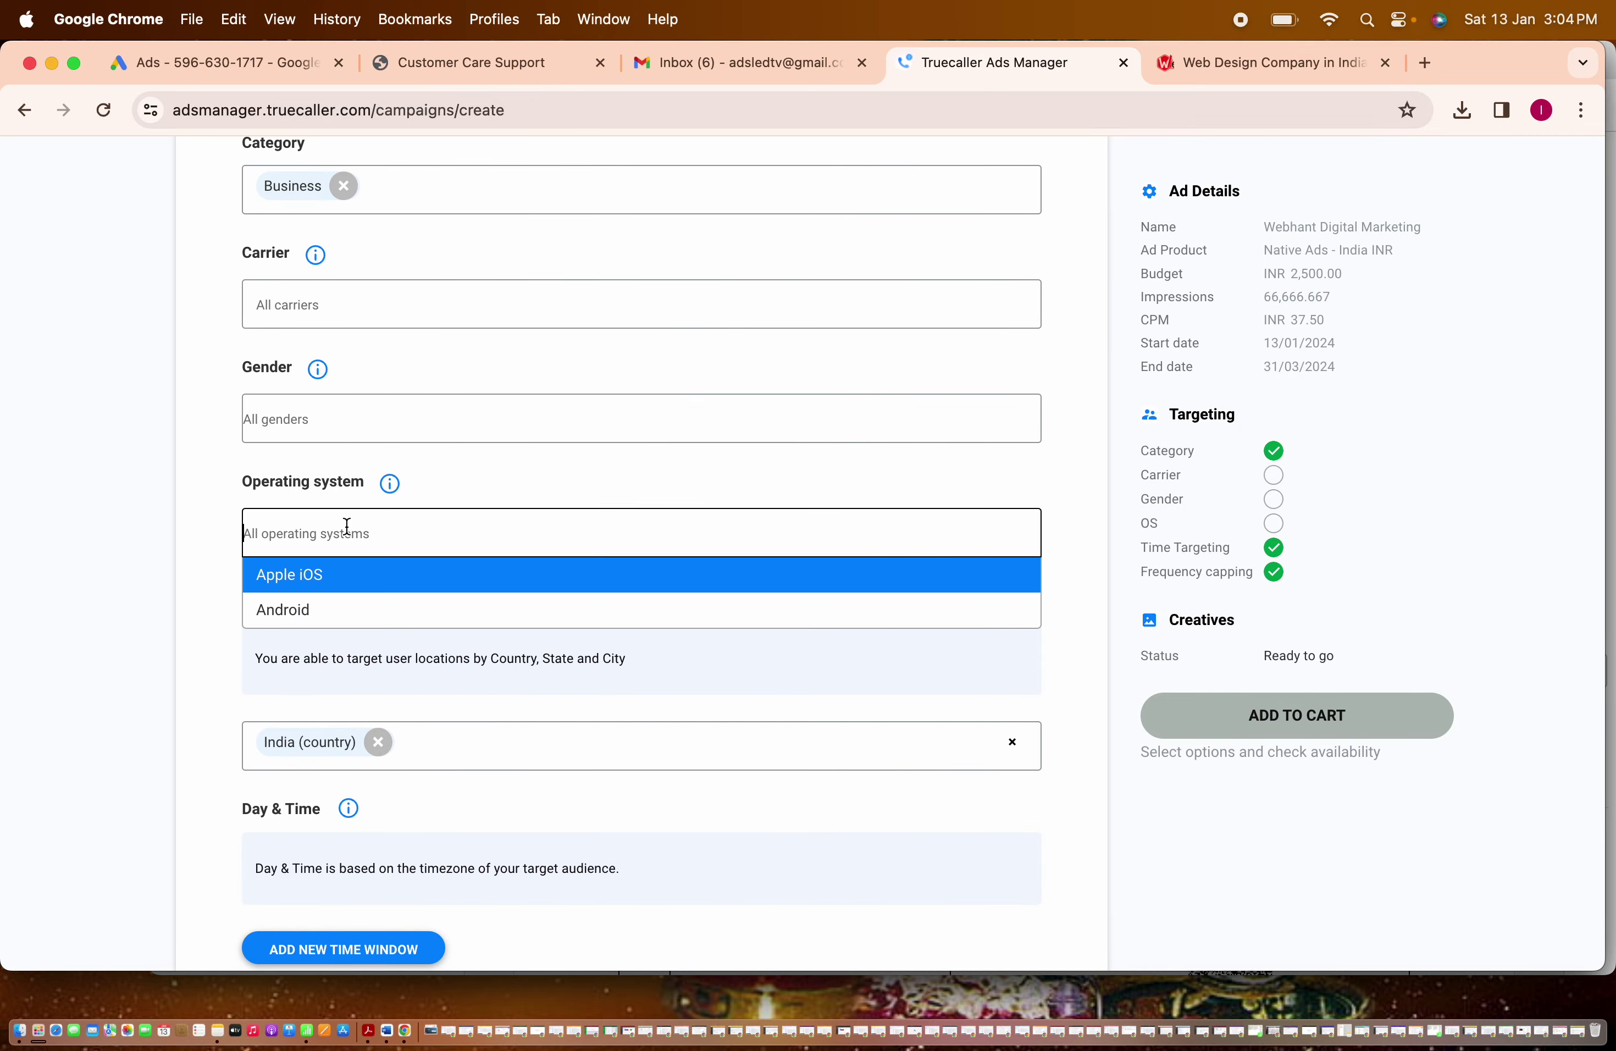
click(294, 415)
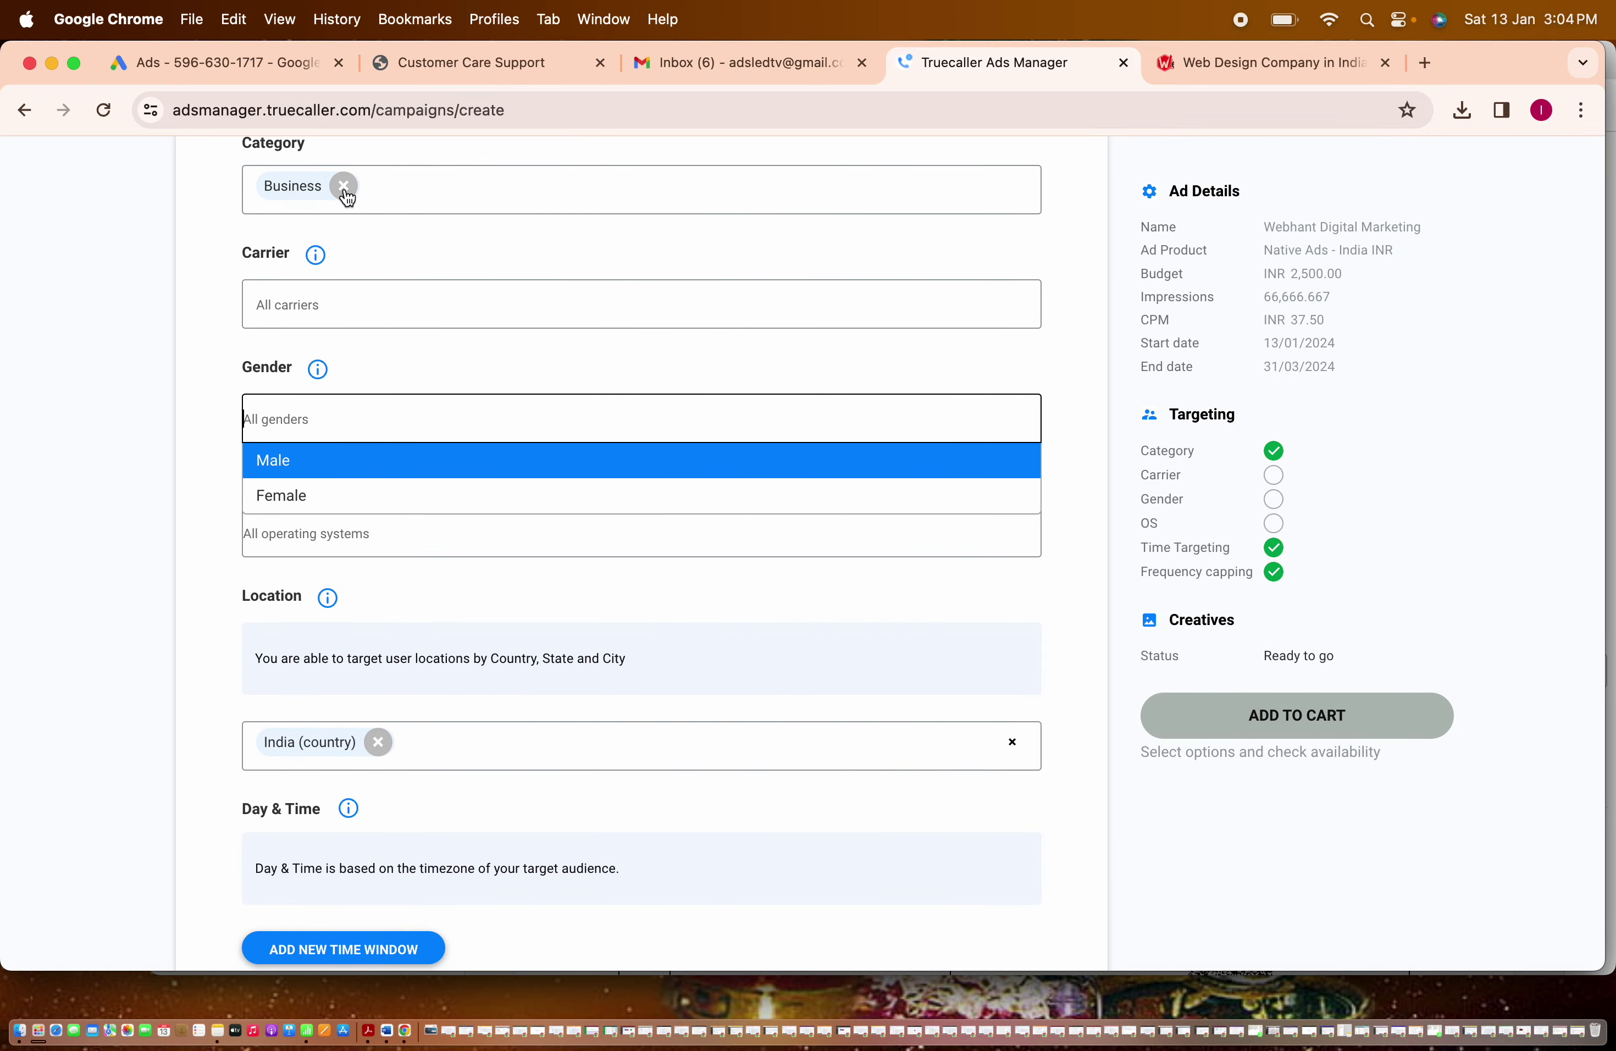
click(344, 186)
click(190, 261)
Recheck the inventory availability with the changed targeting and add the Webhant Digital Marketing campaign to the cart.
scroll(191, 261, down, 2)
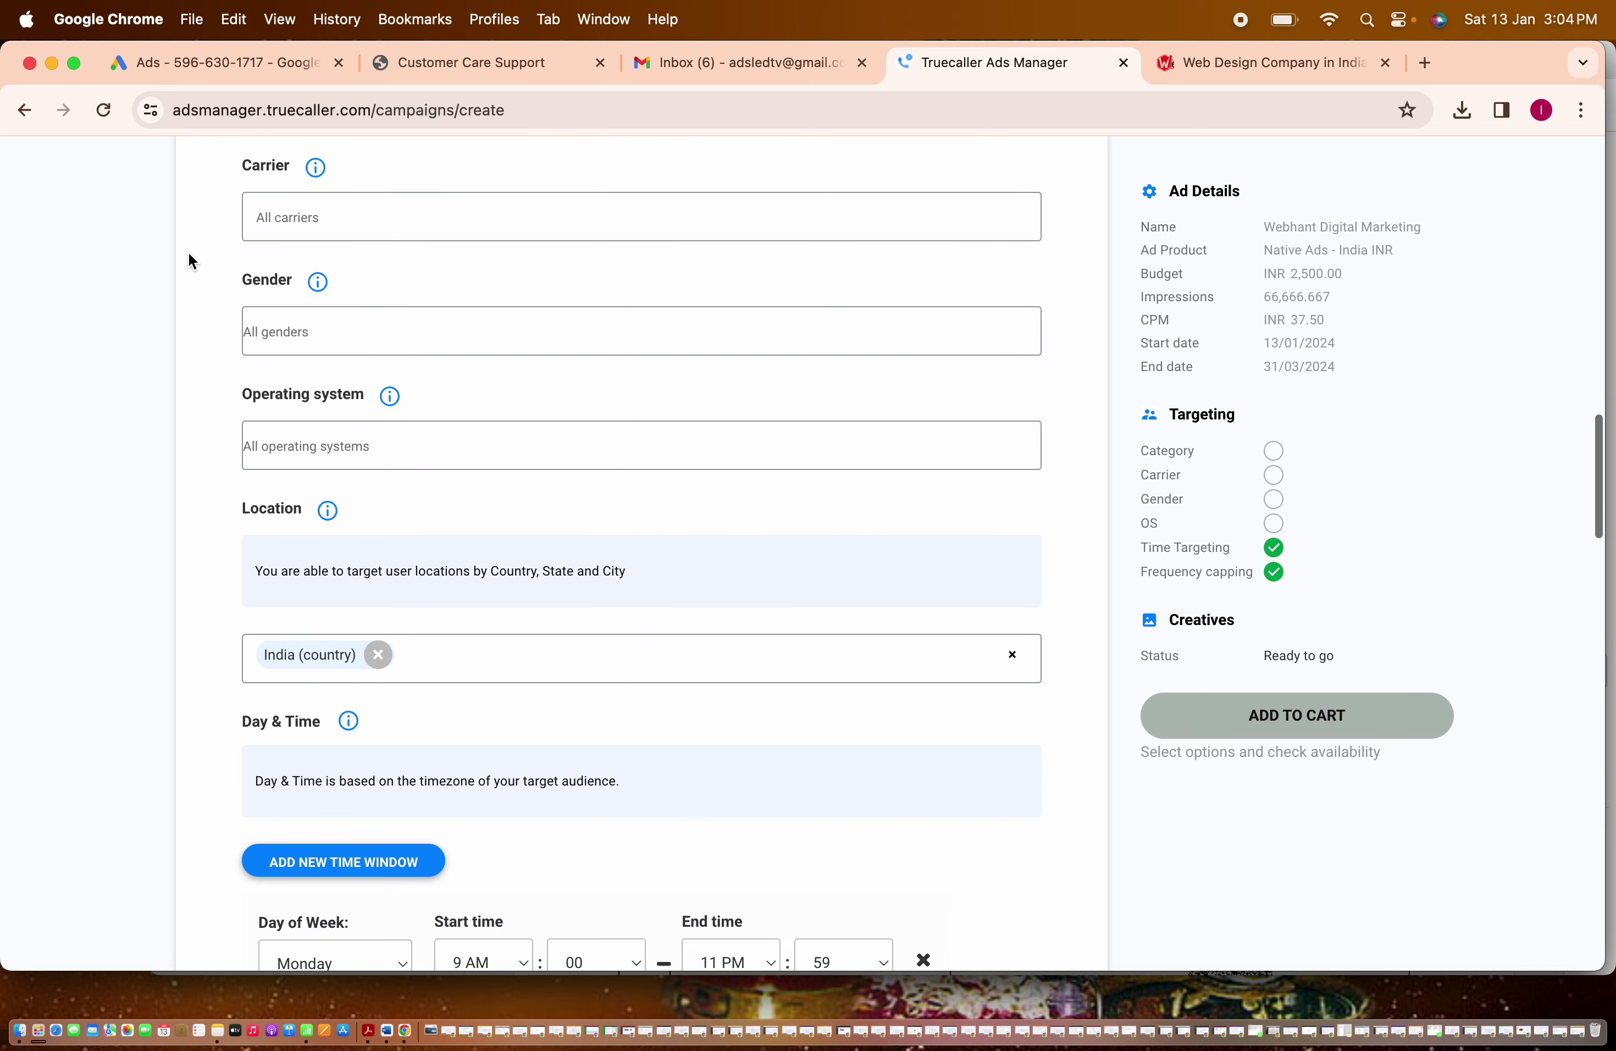
drag(1596, 475, 1568, 880)
click(983, 672)
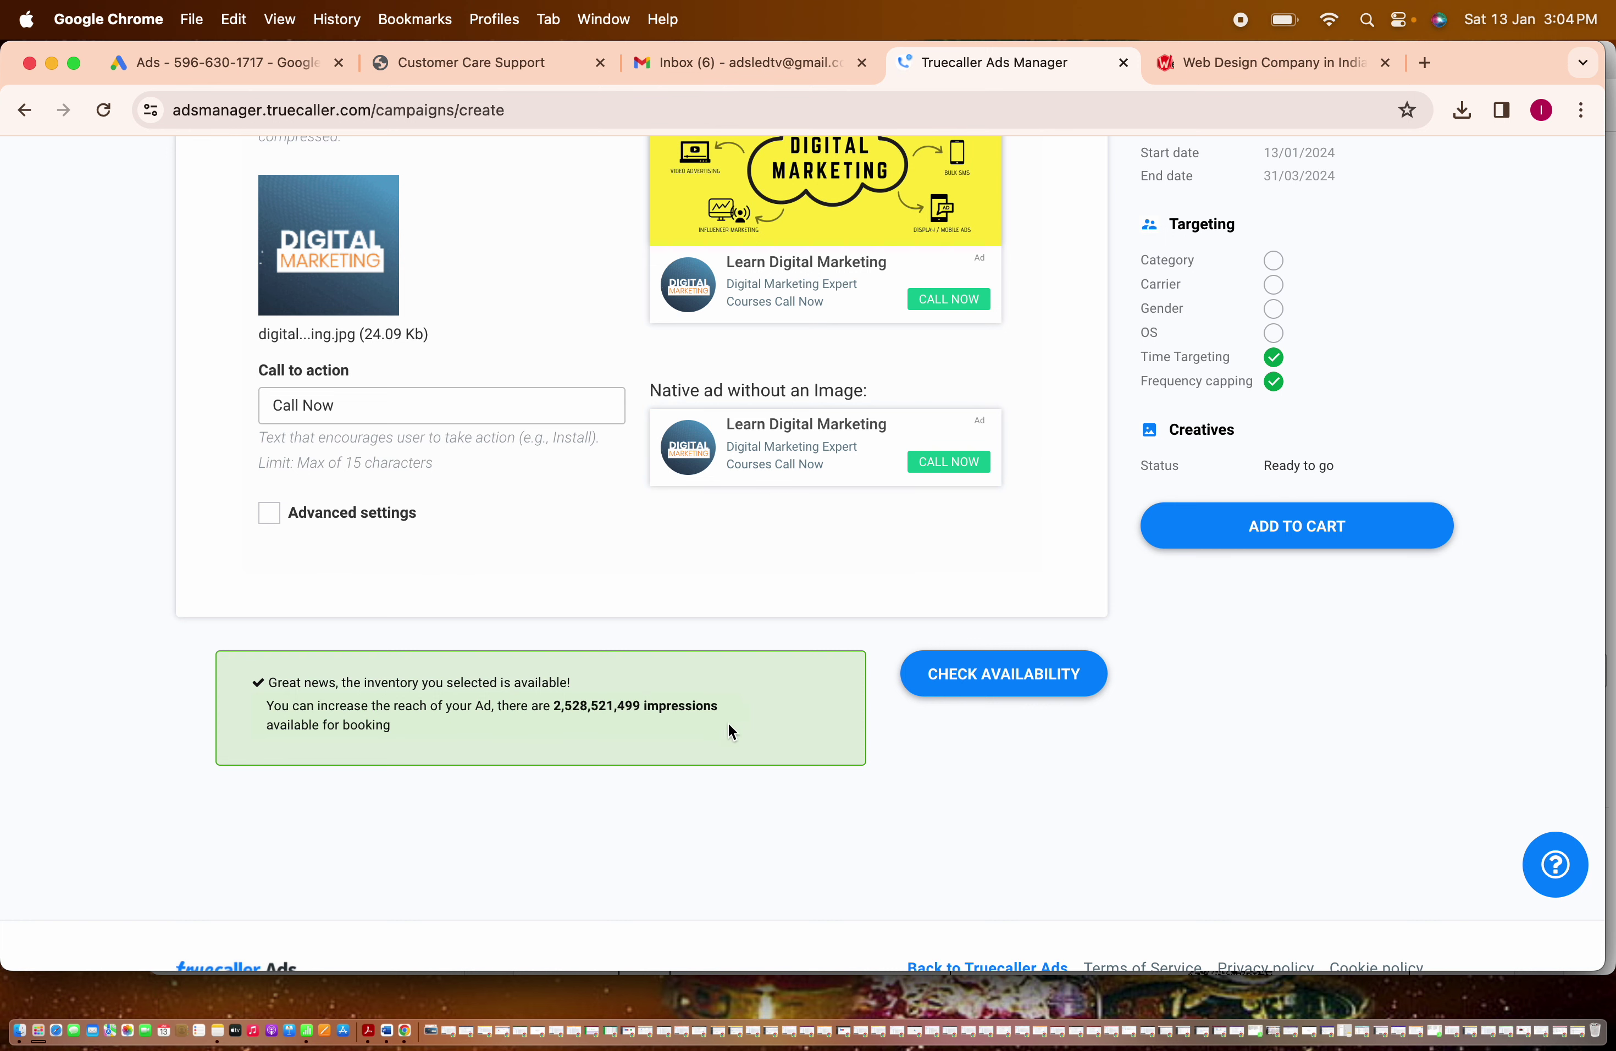
click(1260, 532)
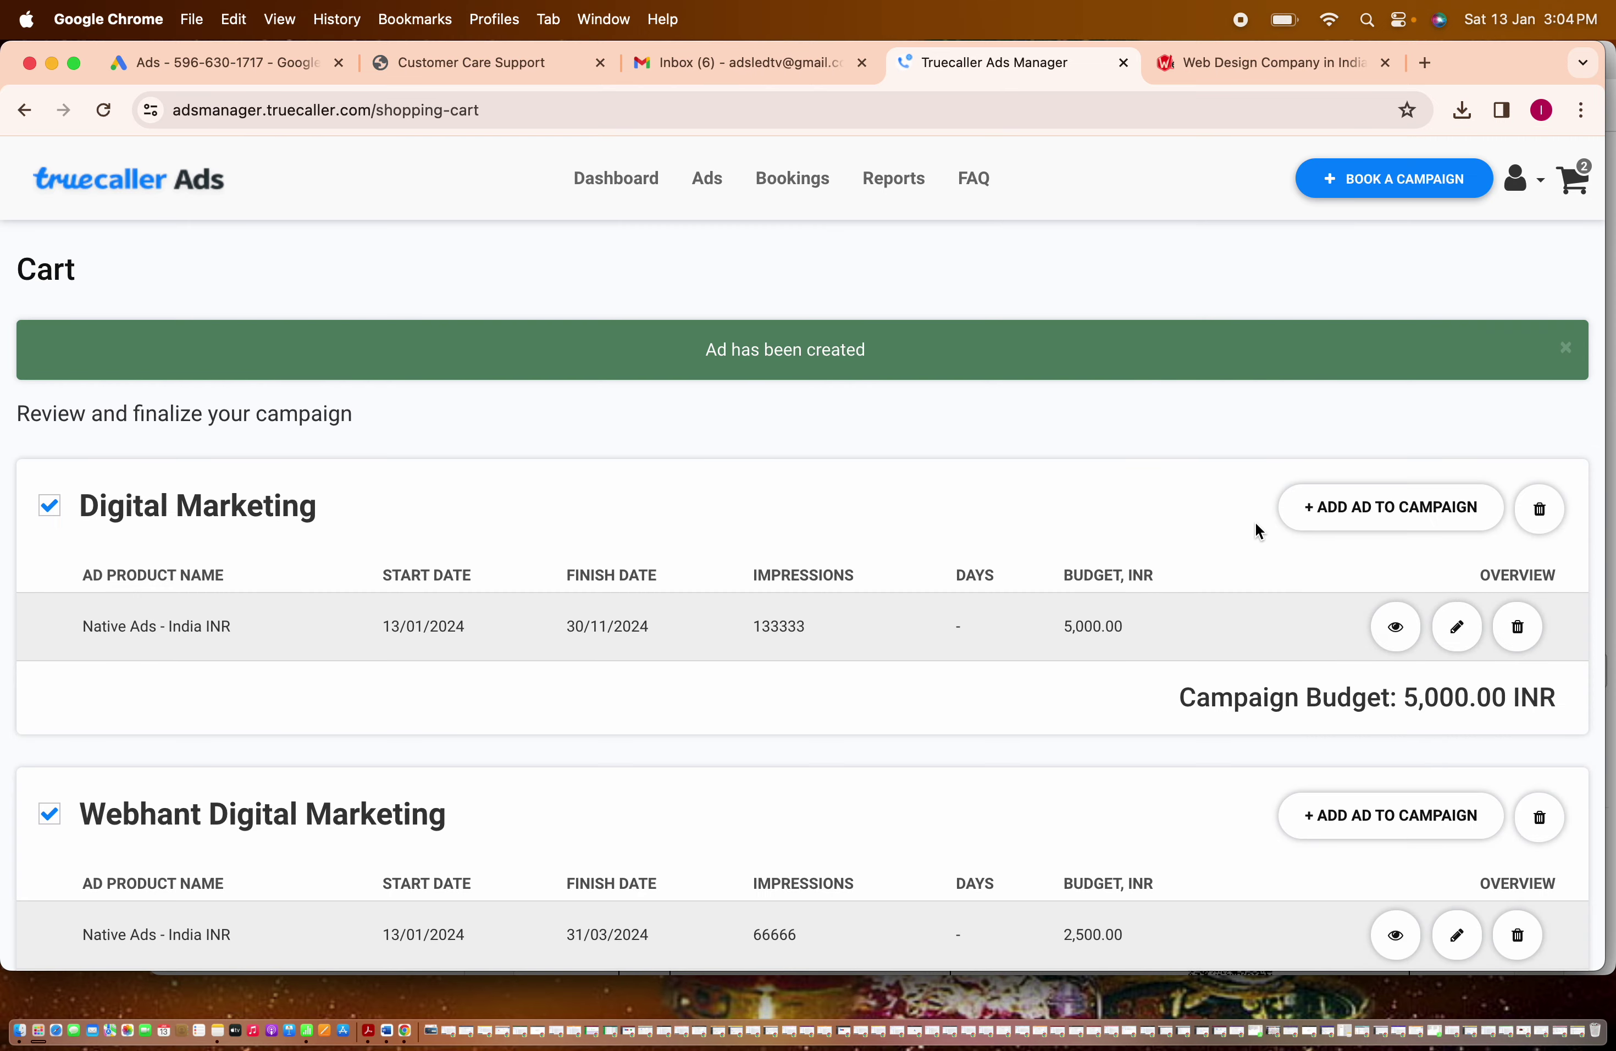
Review the two campaigns in the cart and exclude Webhant Digital Marketing from the payment.
scroll(888, 444, down, 3)
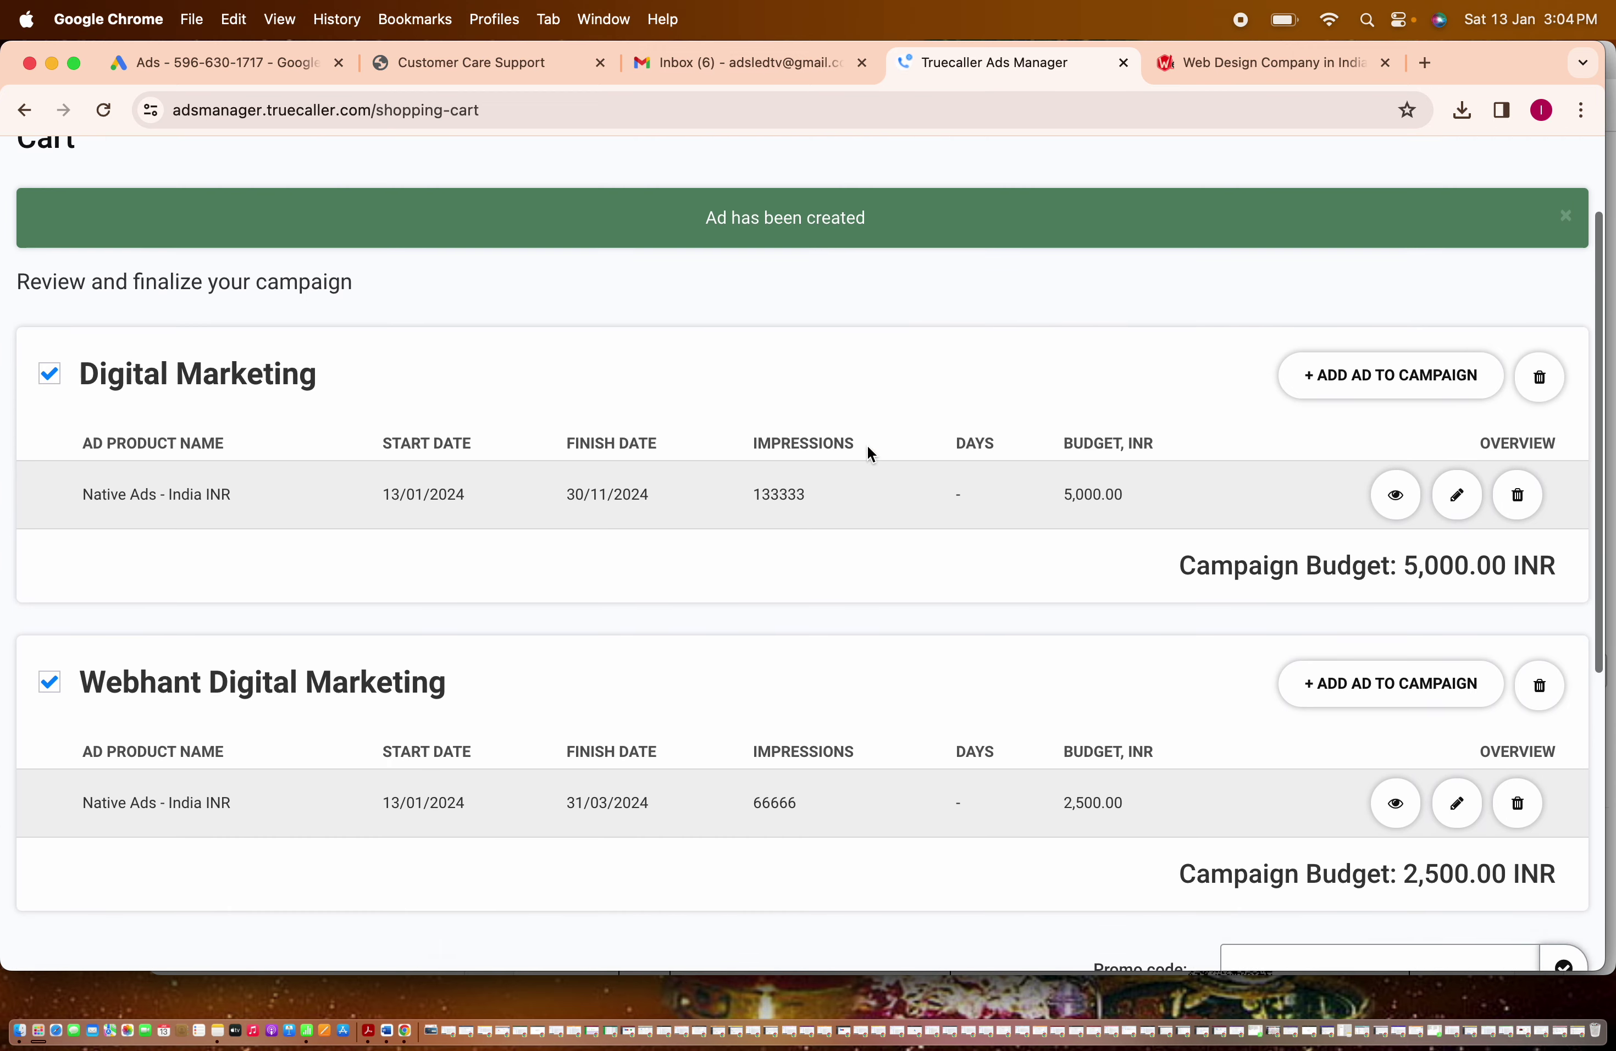
scroll(418, 638, down, 2)
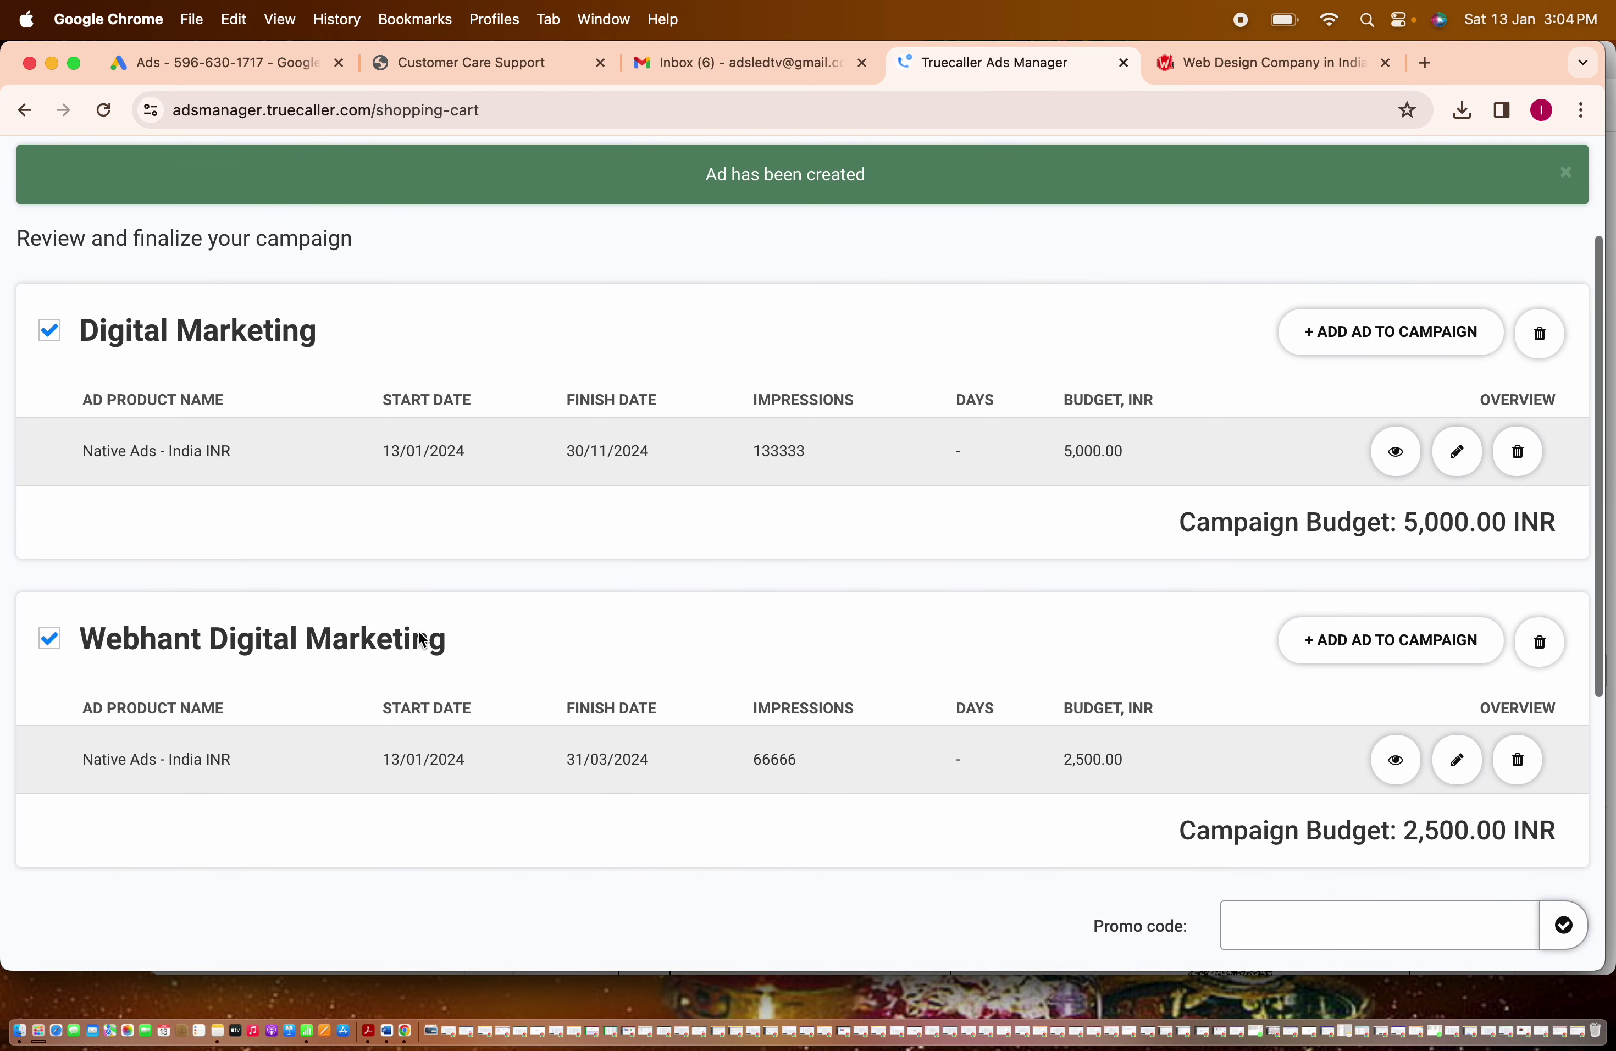
scroll(418, 629, down, 3)
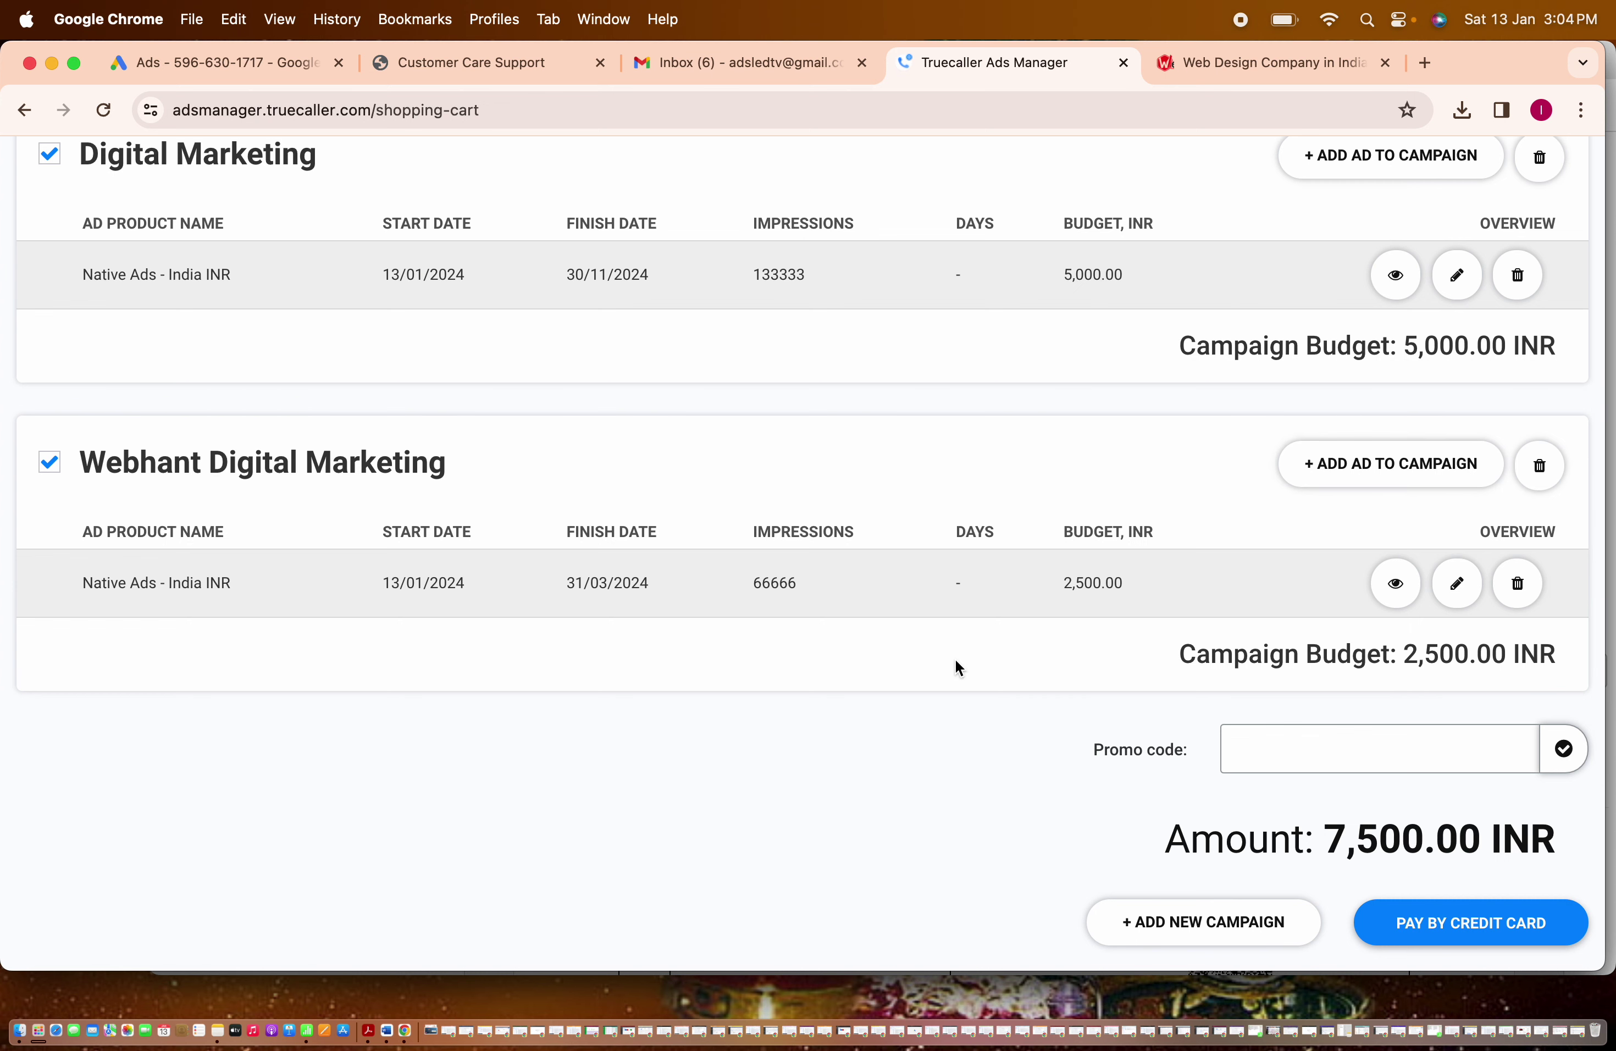
scroll(958, 668, down, 3)
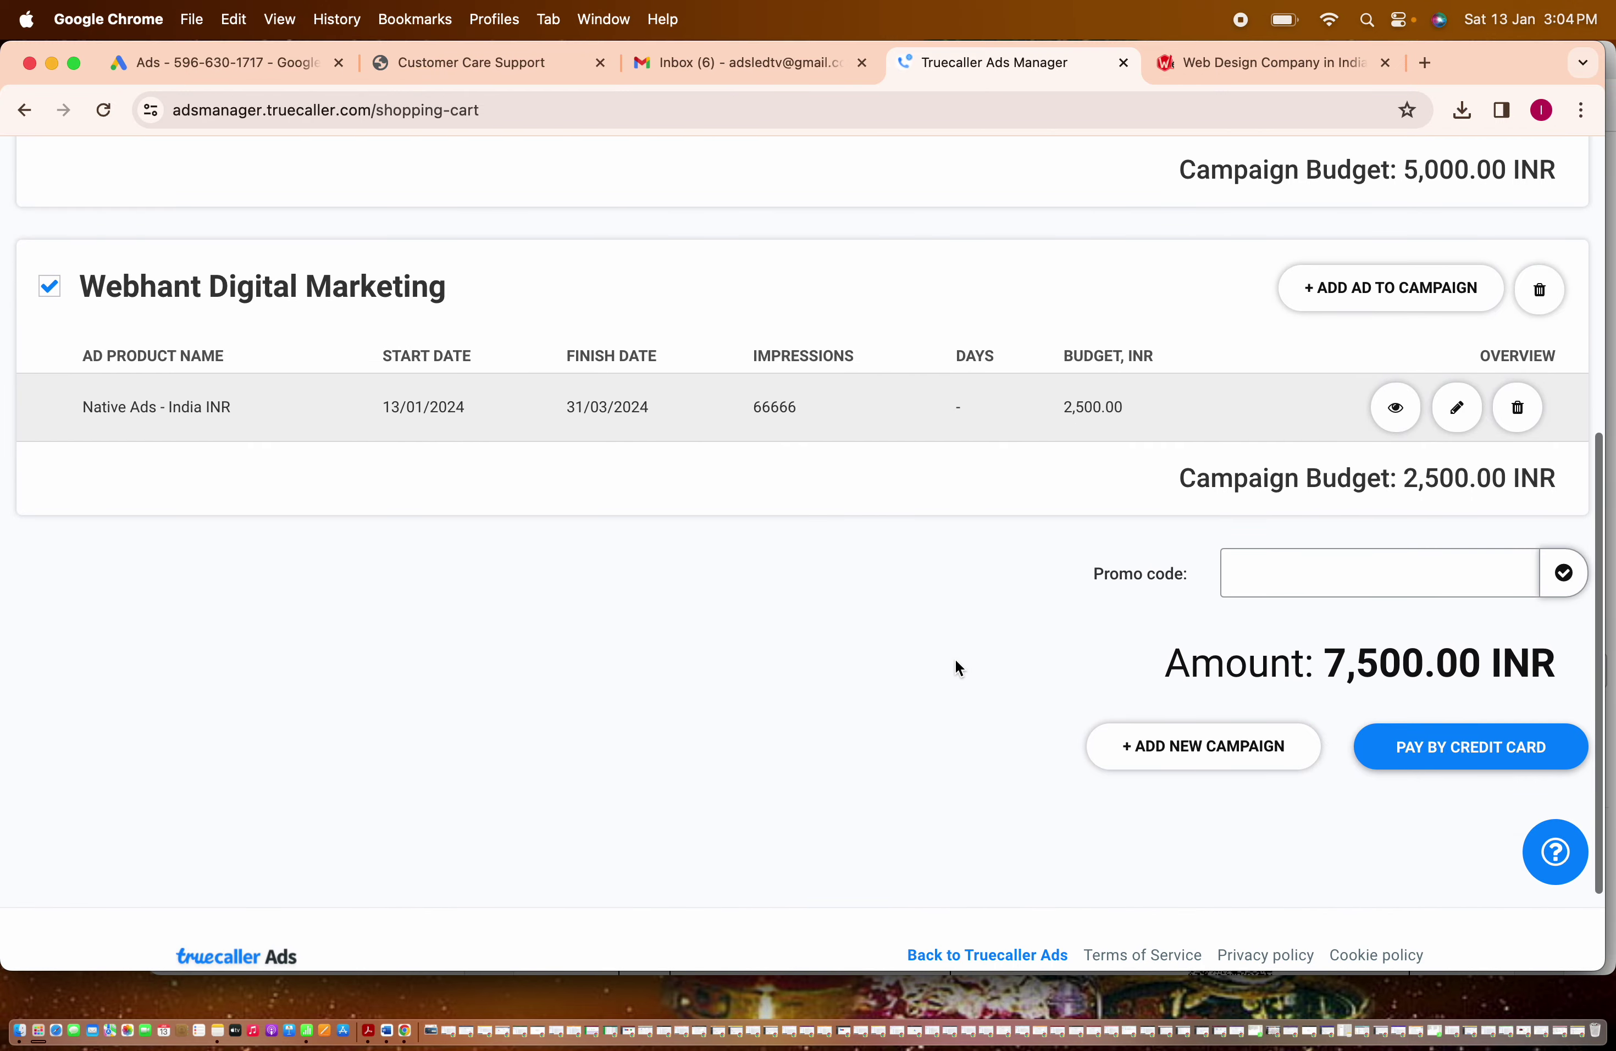
scroll(957, 665, up, 1)
click(47, 333)
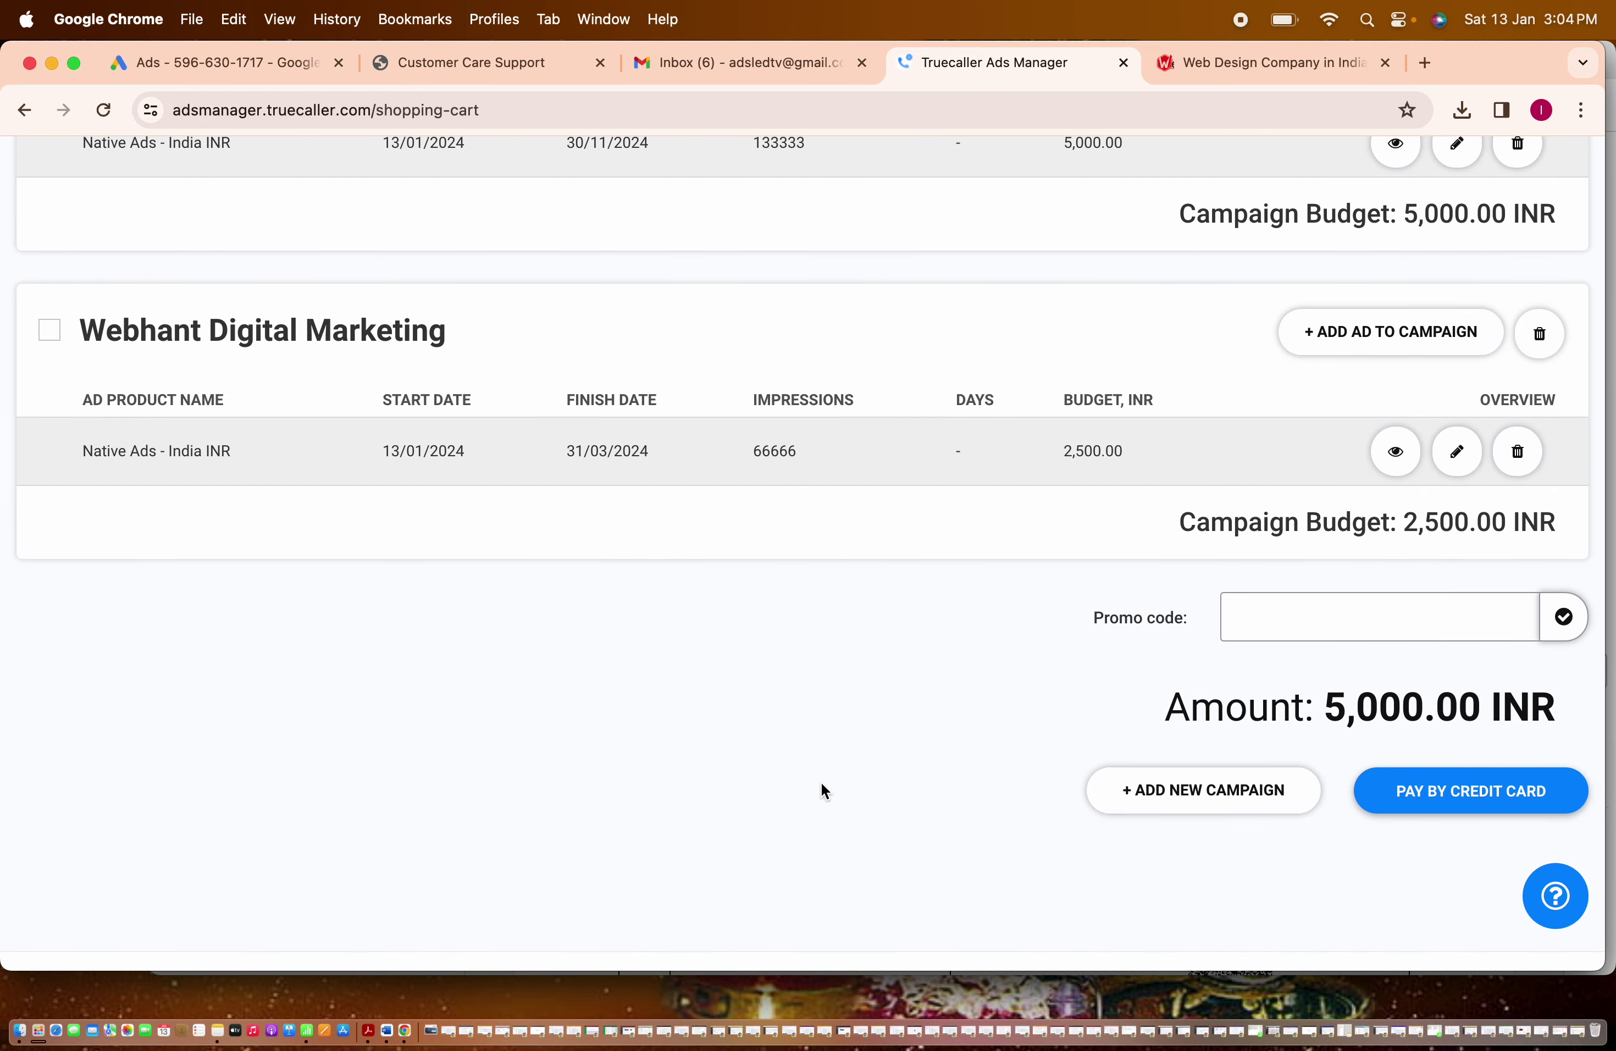
scroll(820, 781, up, 4)
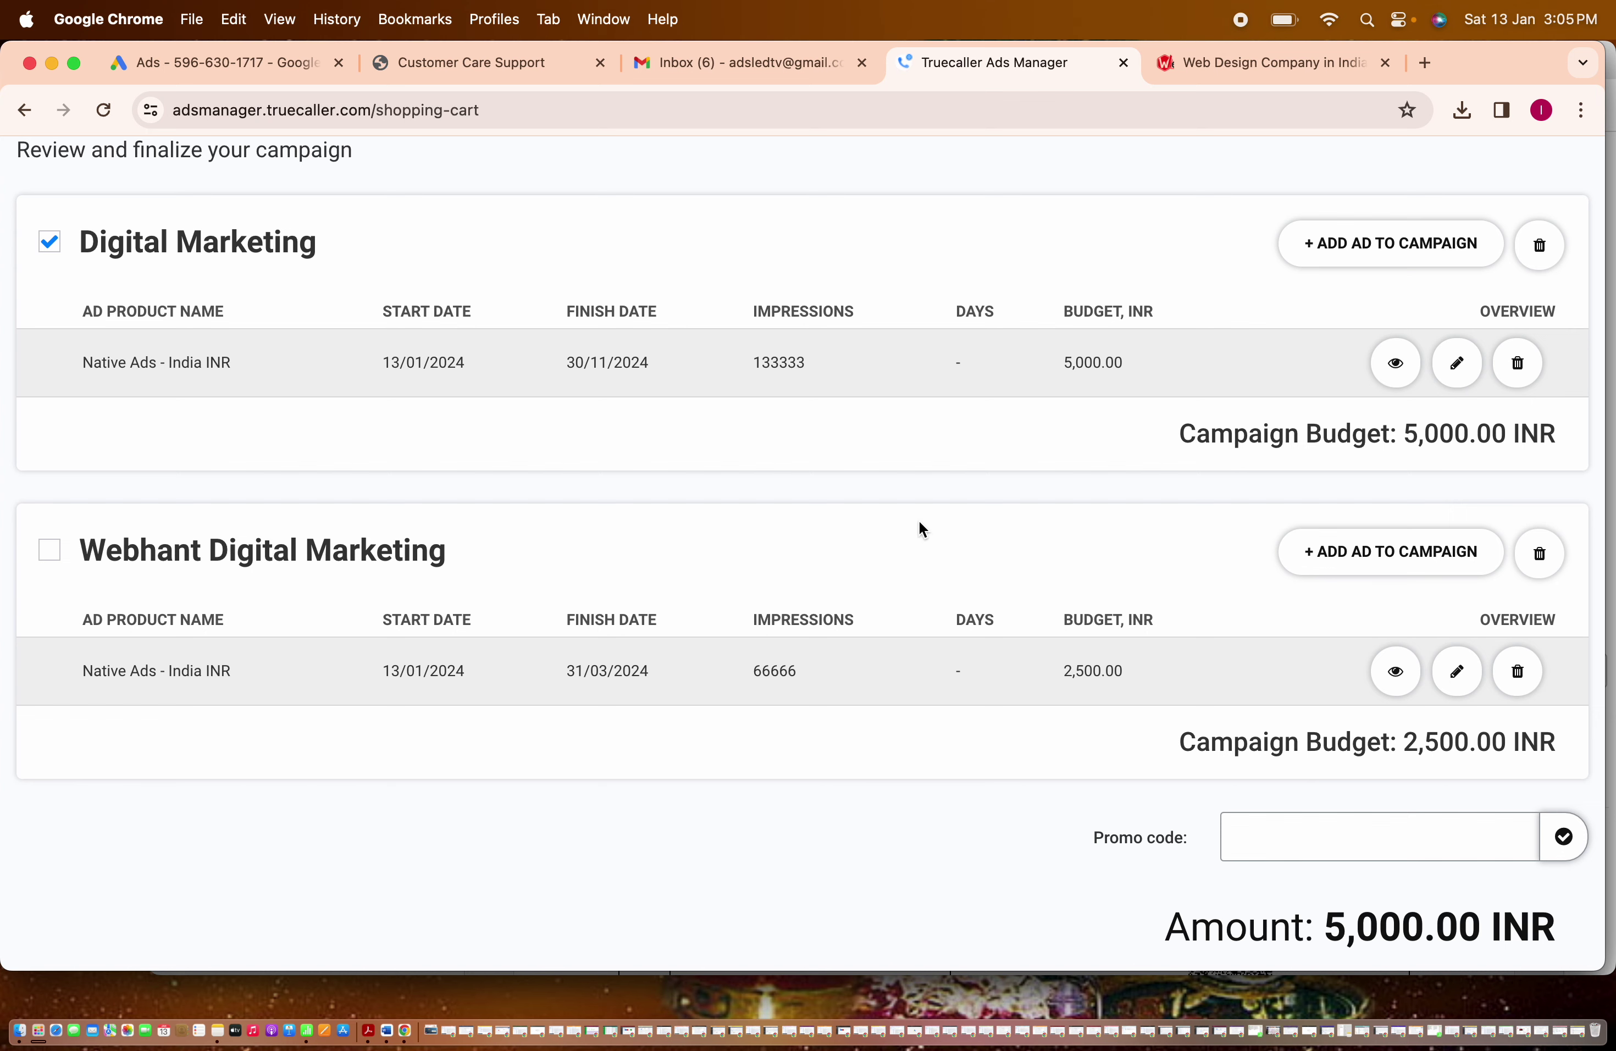
scroll(919, 527, down, 2)
scroll(919, 520, down, 5)
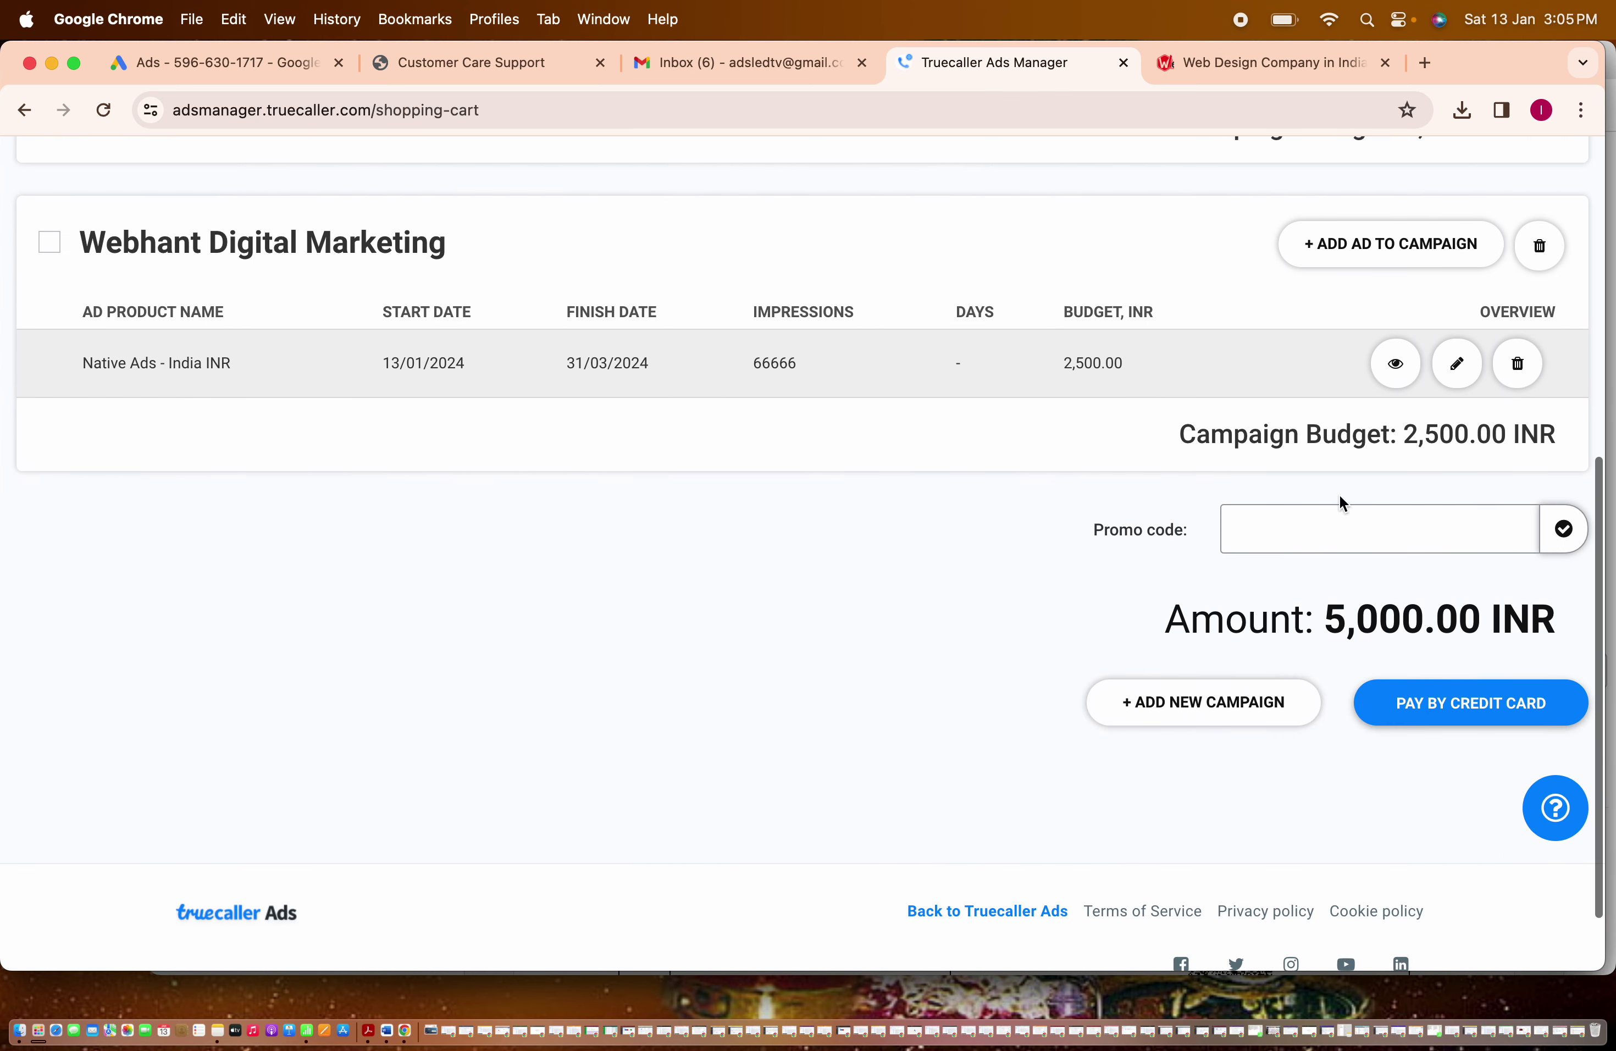
Proceed to credit card payment and examine the card entry fields without filling them in.
click(1442, 711)
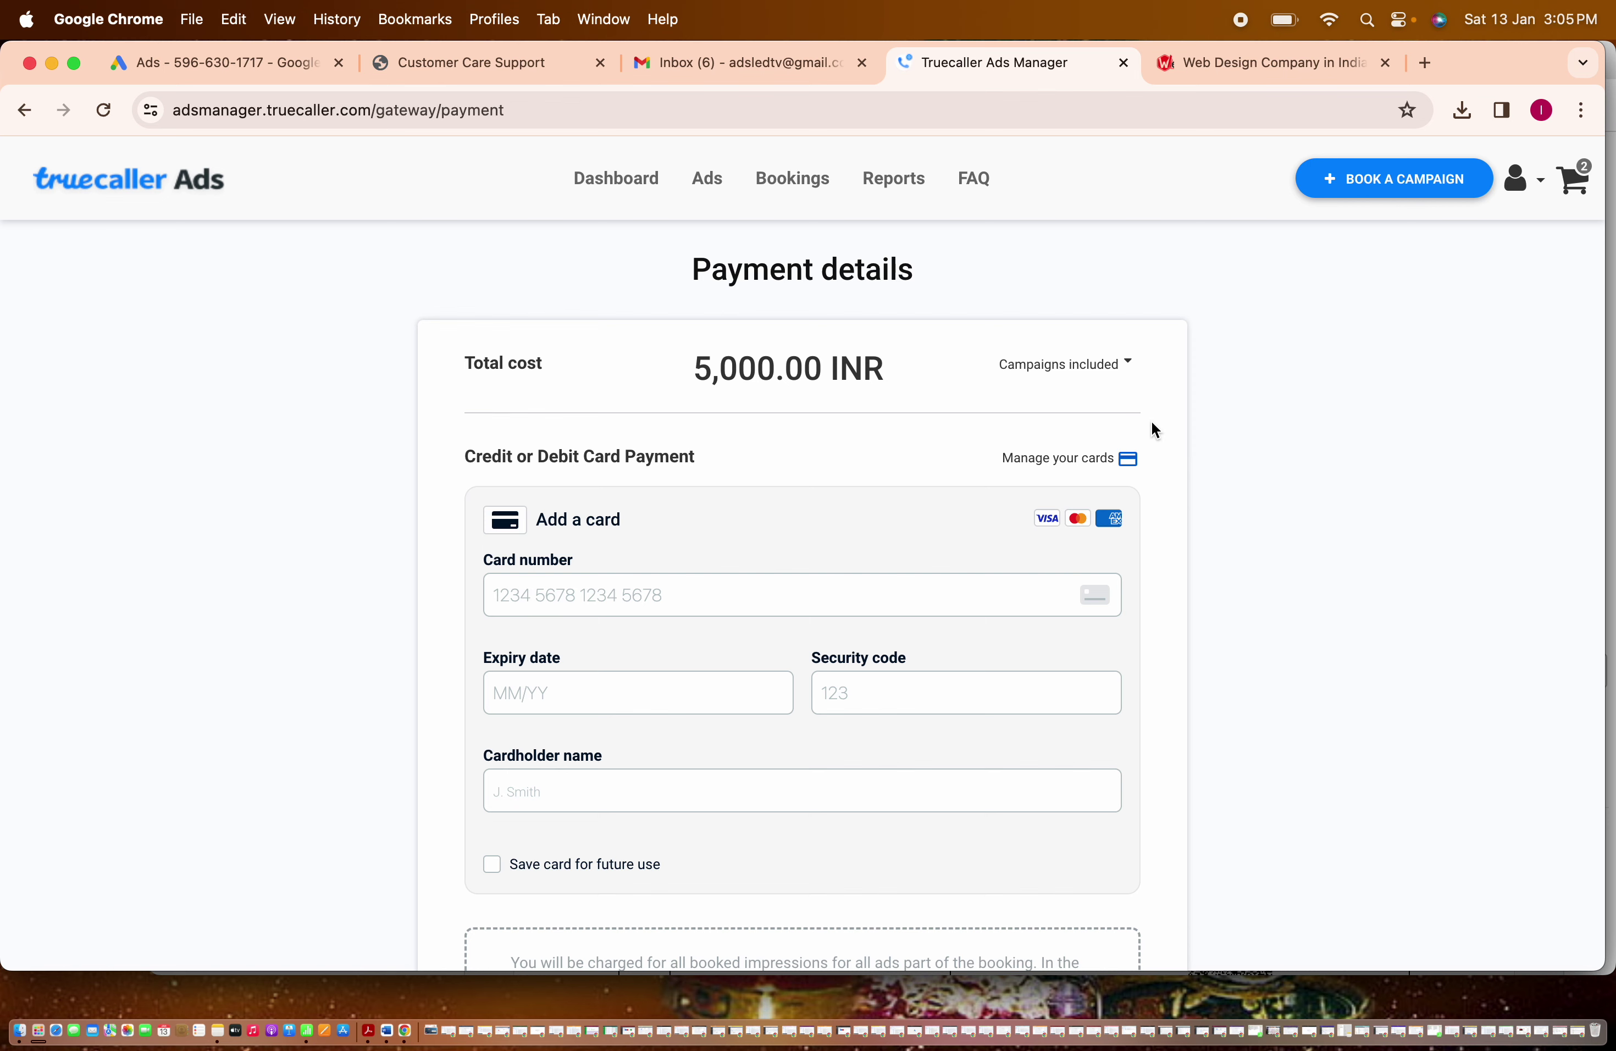
scroll(1152, 423, down, 3)
scroll(1152, 426, up, 3)
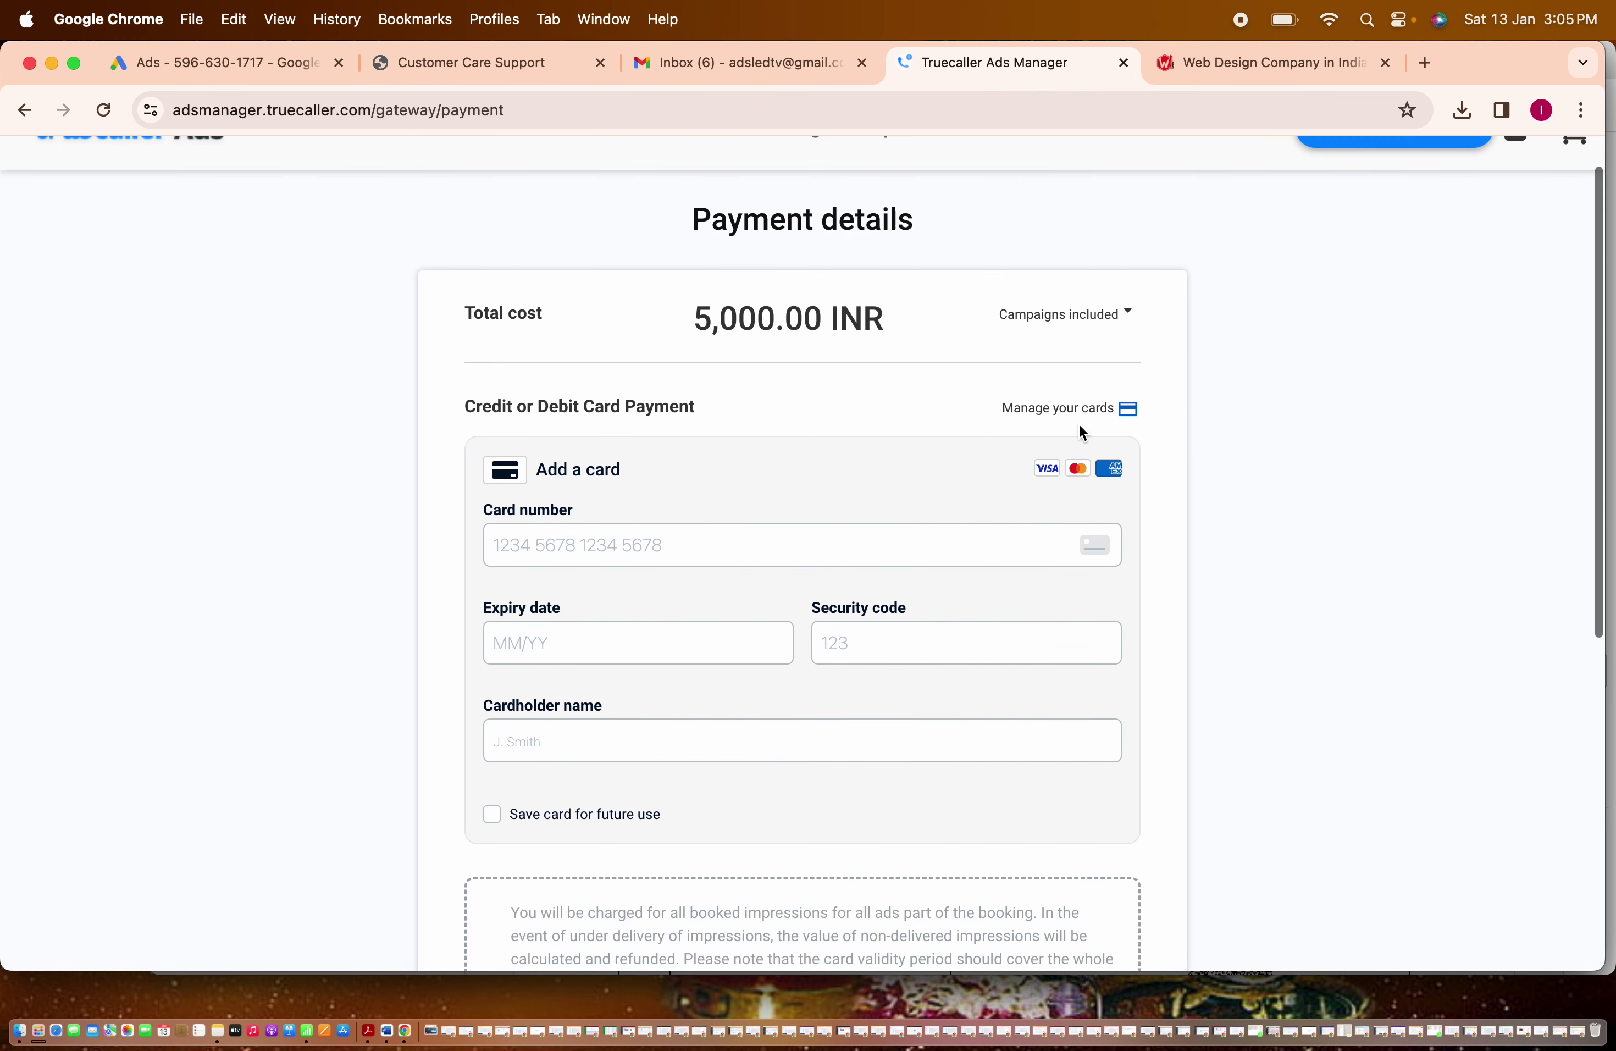
click(591, 586)
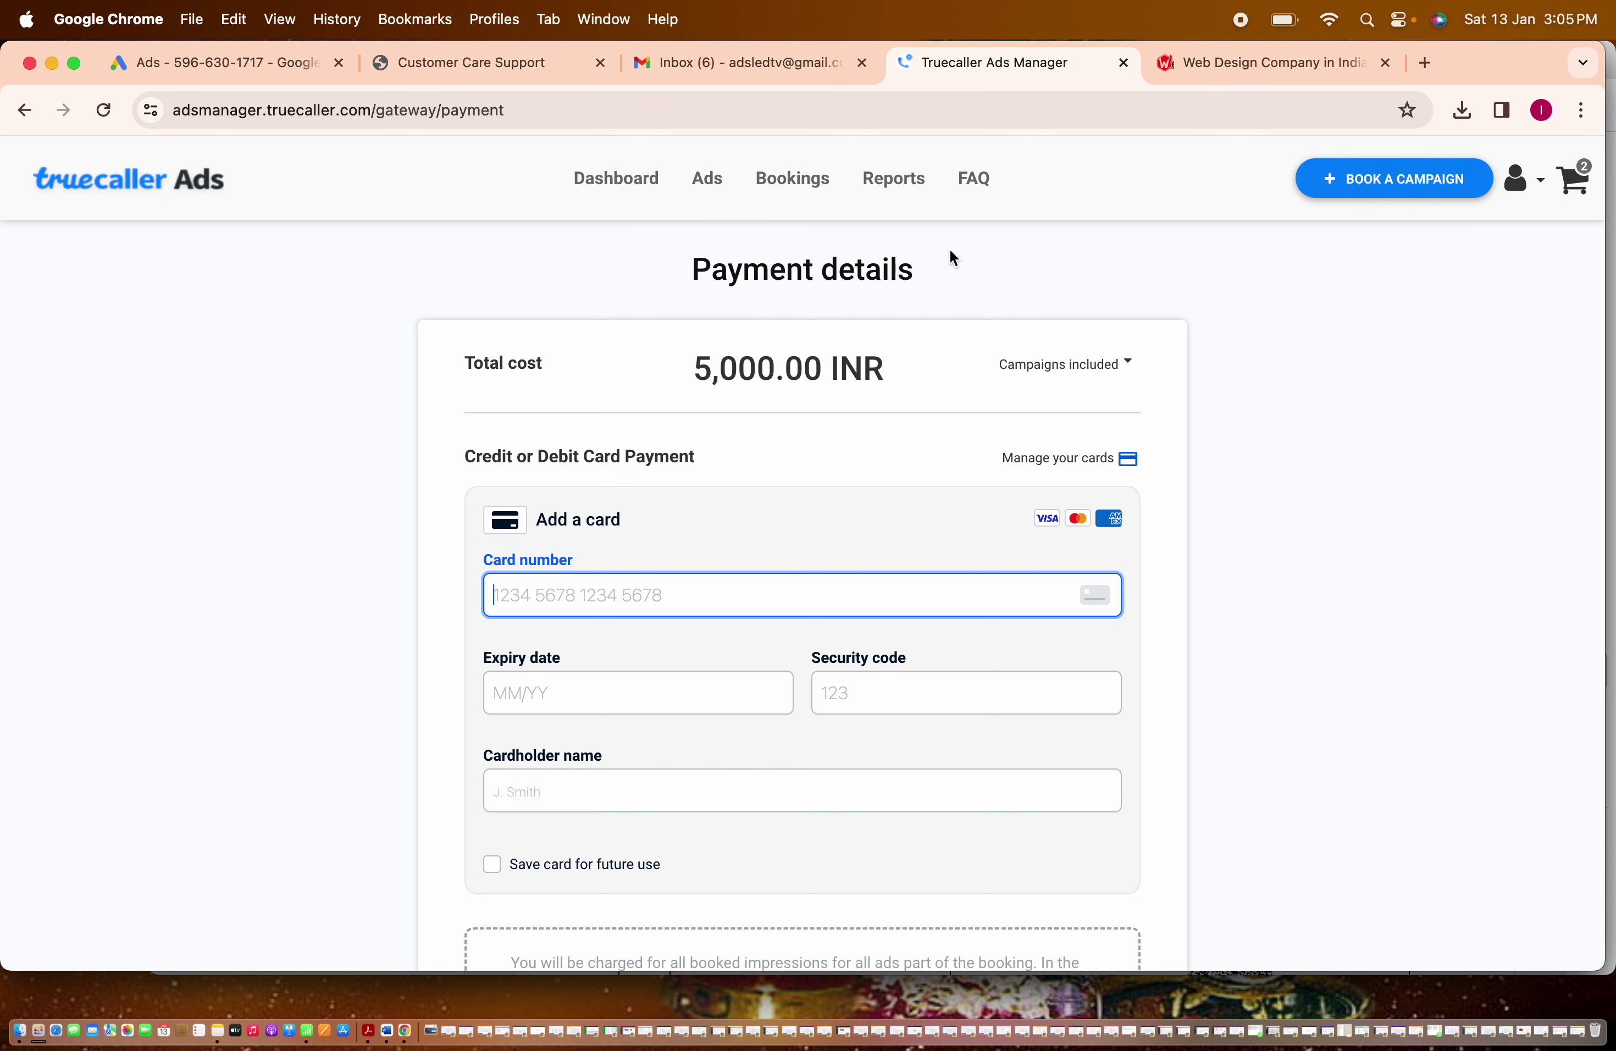
Return to the dashboard, reopen the cart and review the campaigns selected for payment.
click(629, 176)
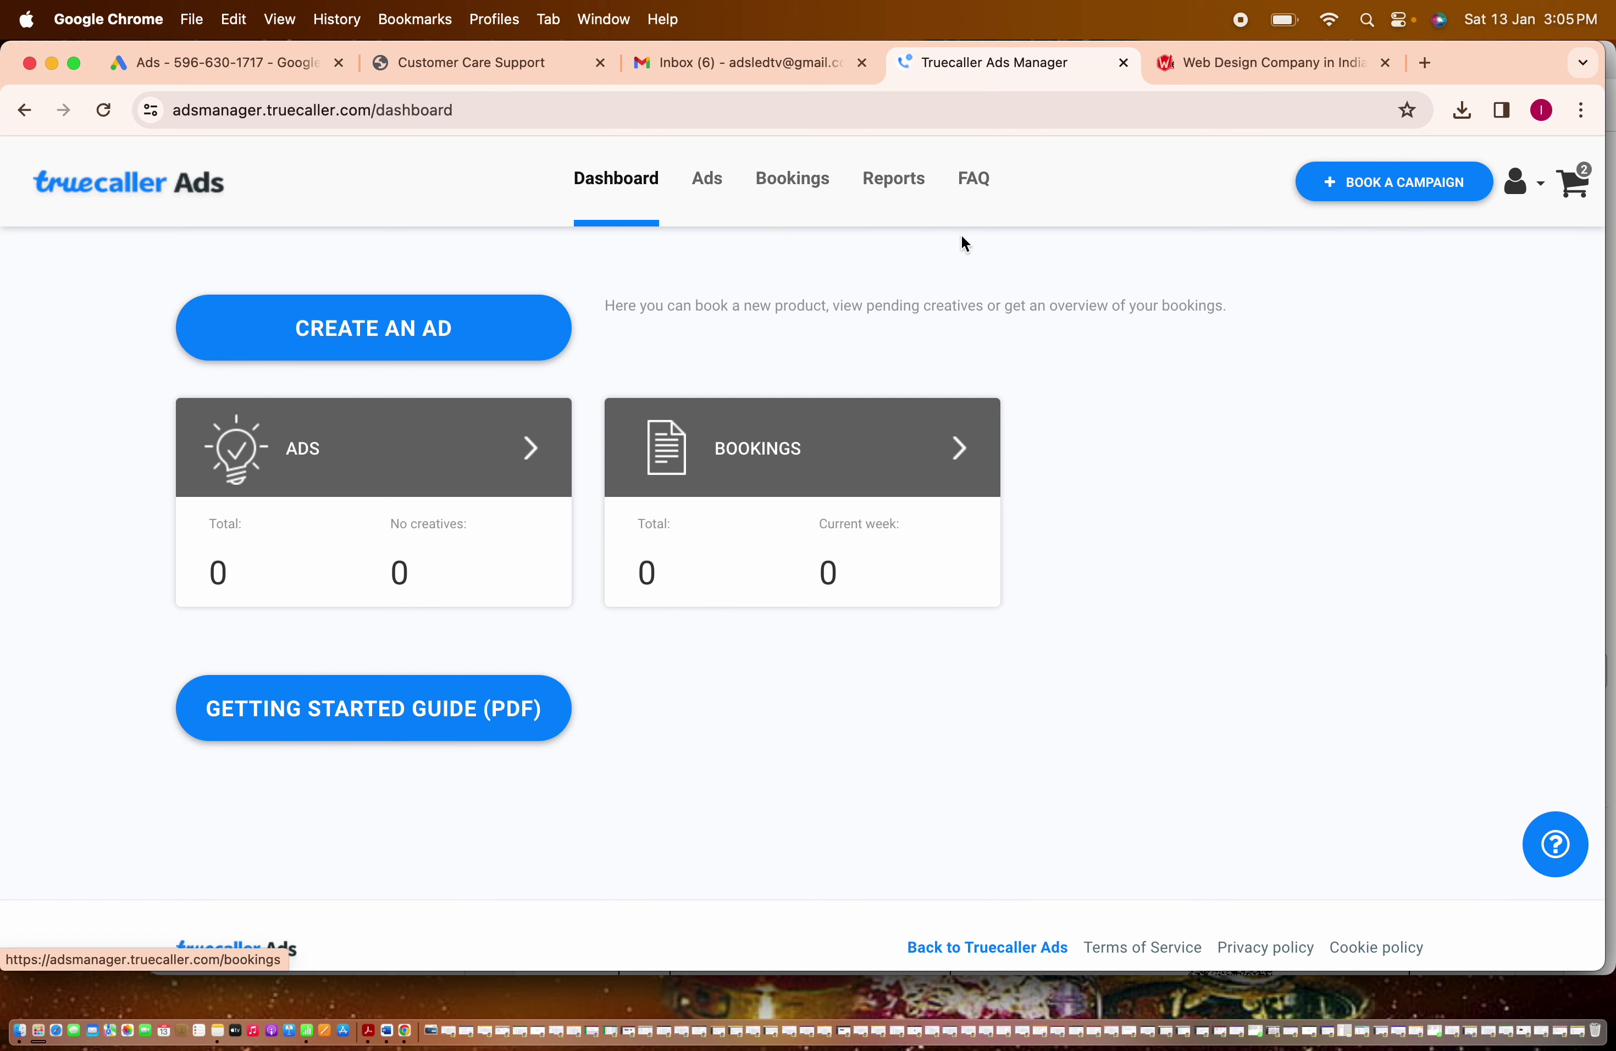
click(1587, 179)
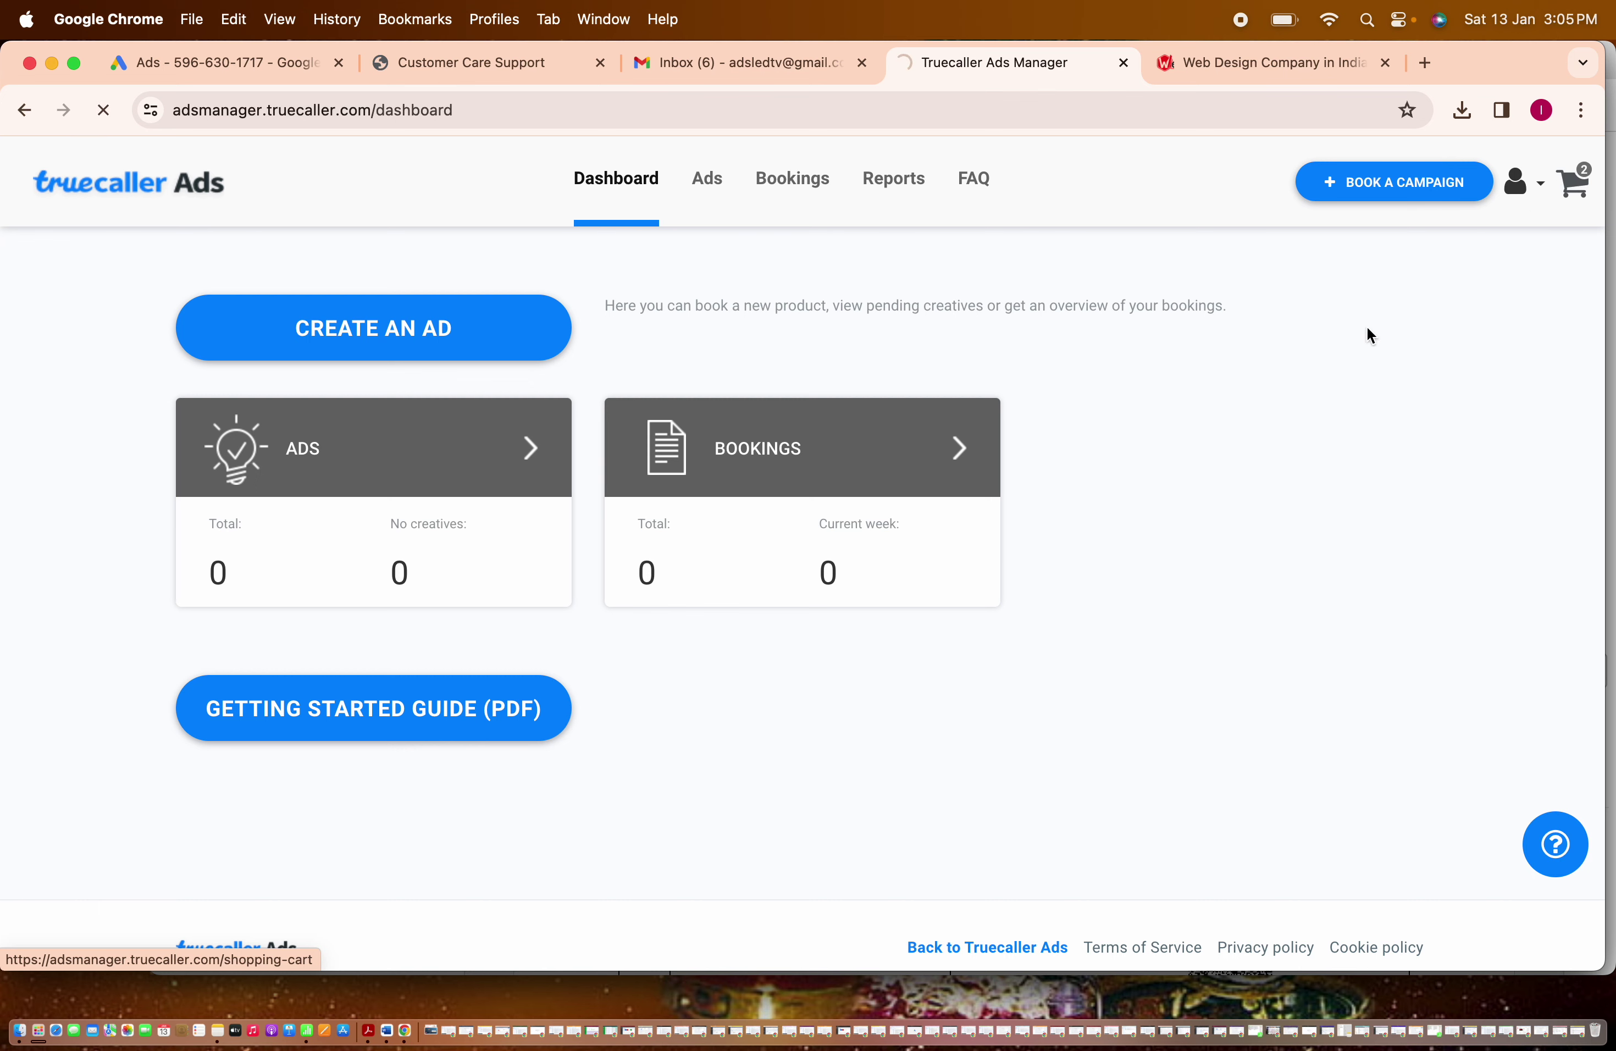
scroll(955, 356, down, 2)
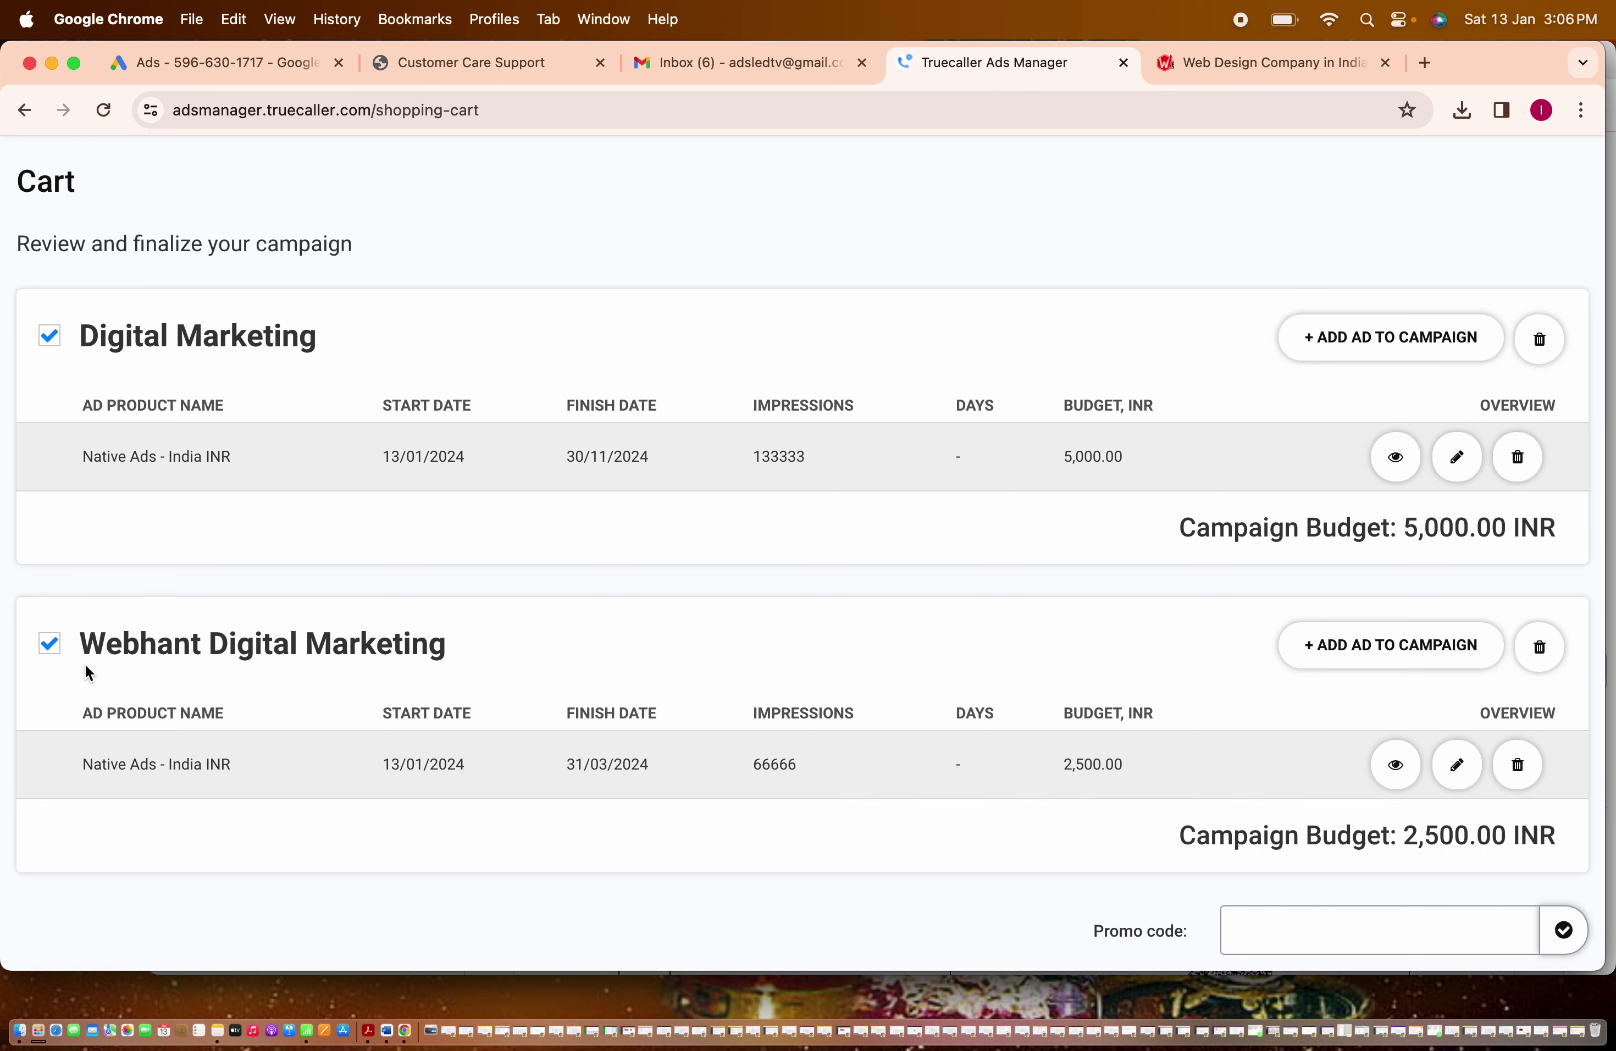
scroll(807, 568, down, 2)
scroll(807, 567, down, 4)
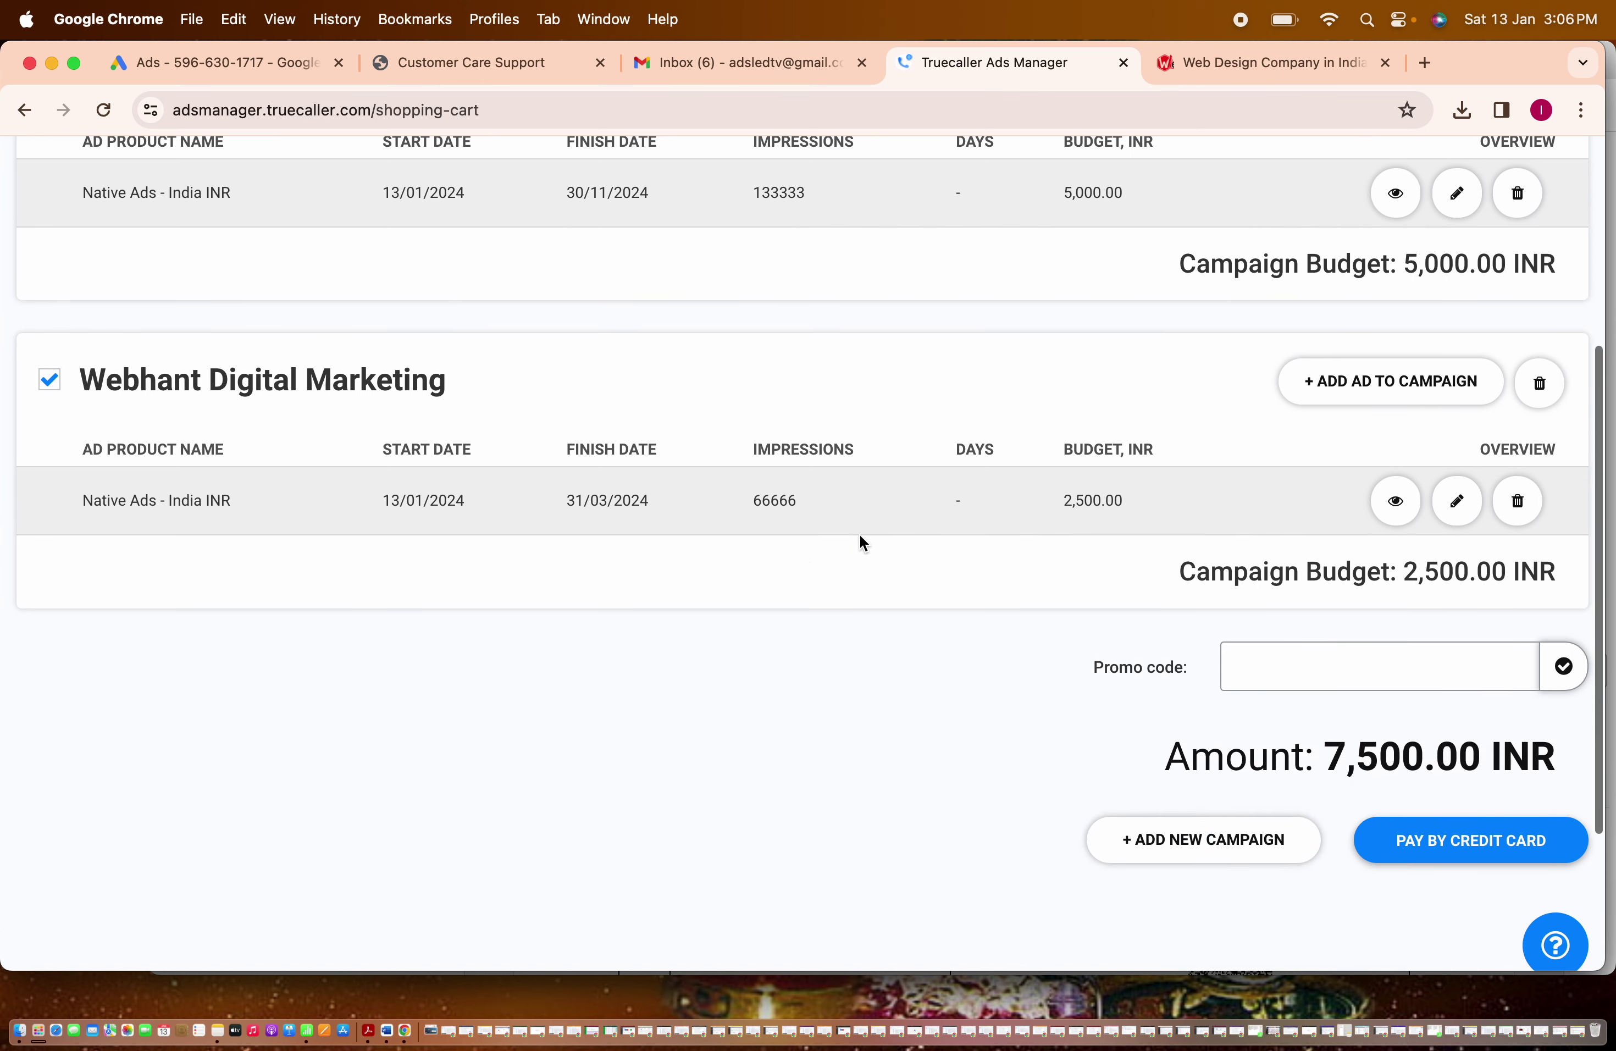
Open the Webhant Digital Marketing ad's details and examine its targeting, schedule, budget, creative and statistics.
click(1394, 499)
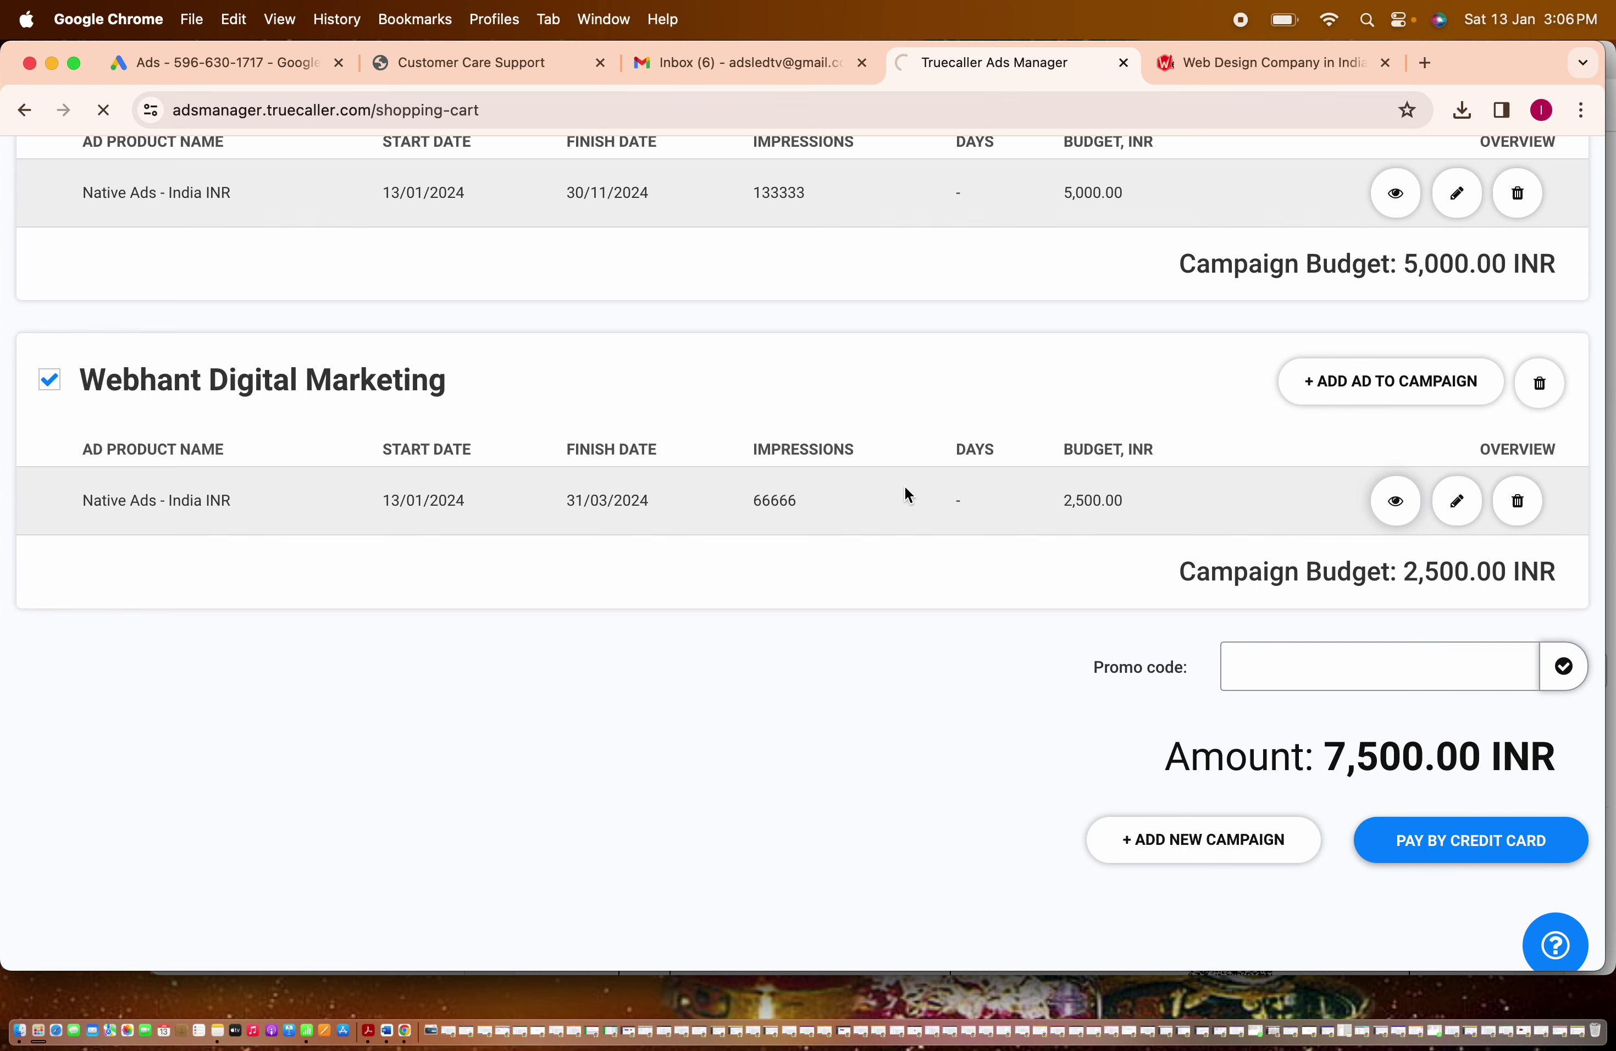
scroll(905, 486, down, 5)
scroll(905, 489, down, 6)
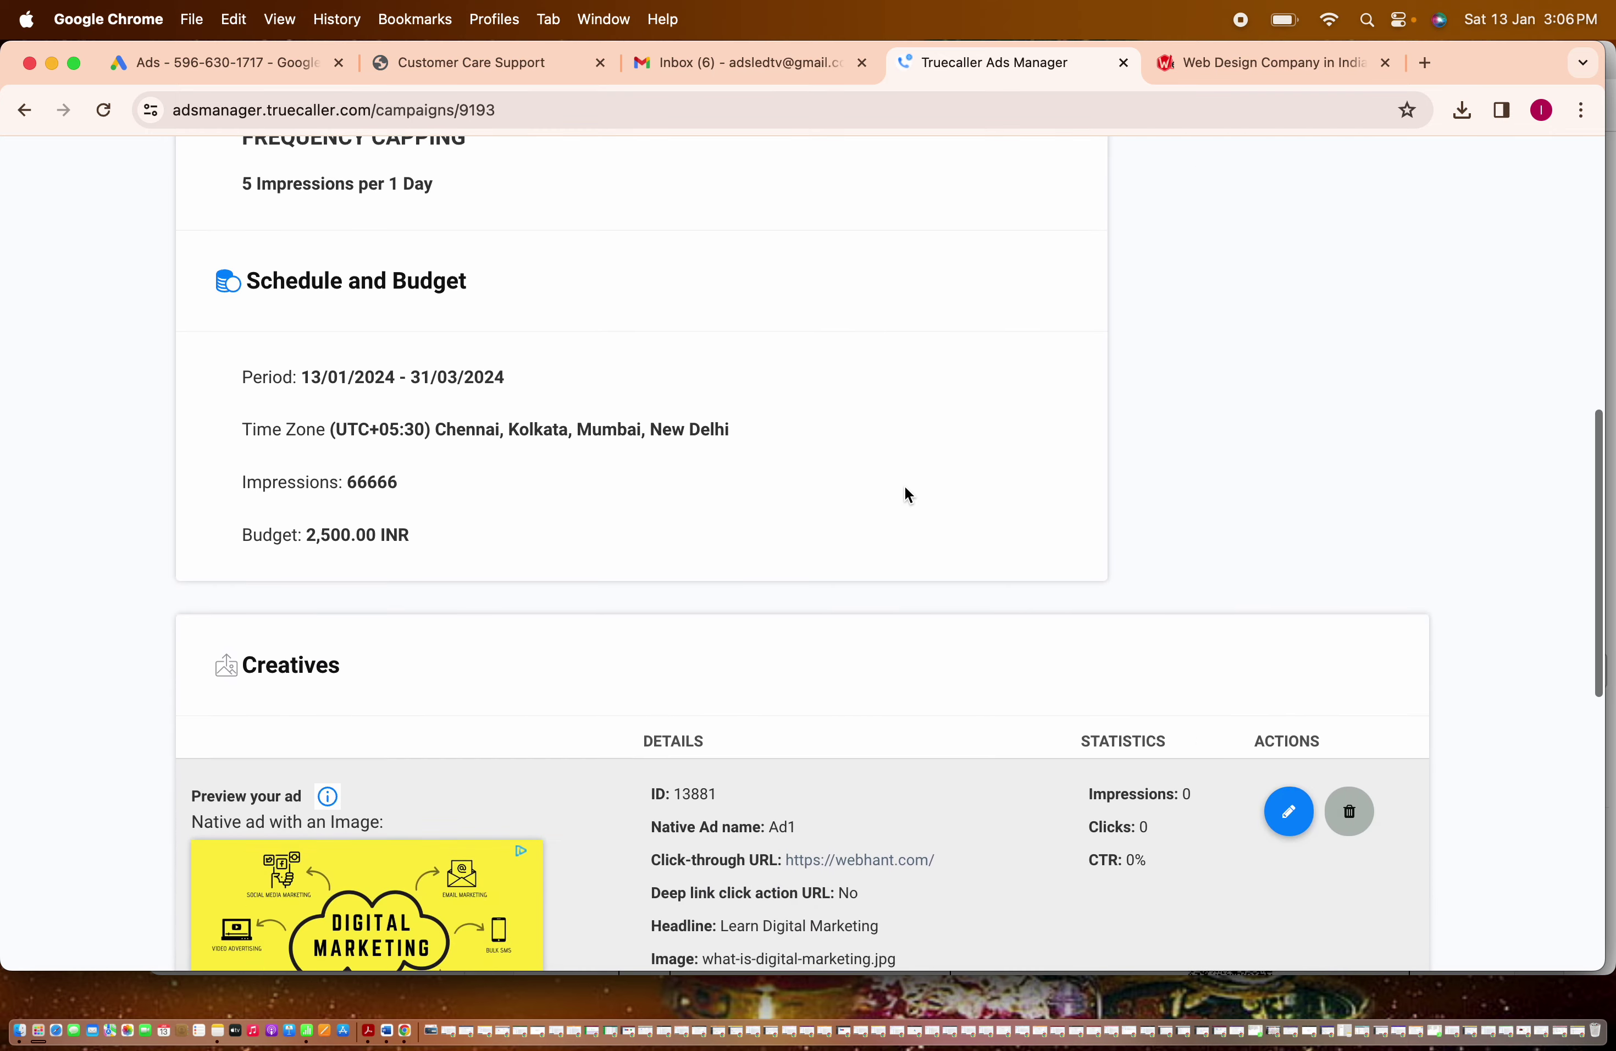
scroll(904, 494, down, 5)
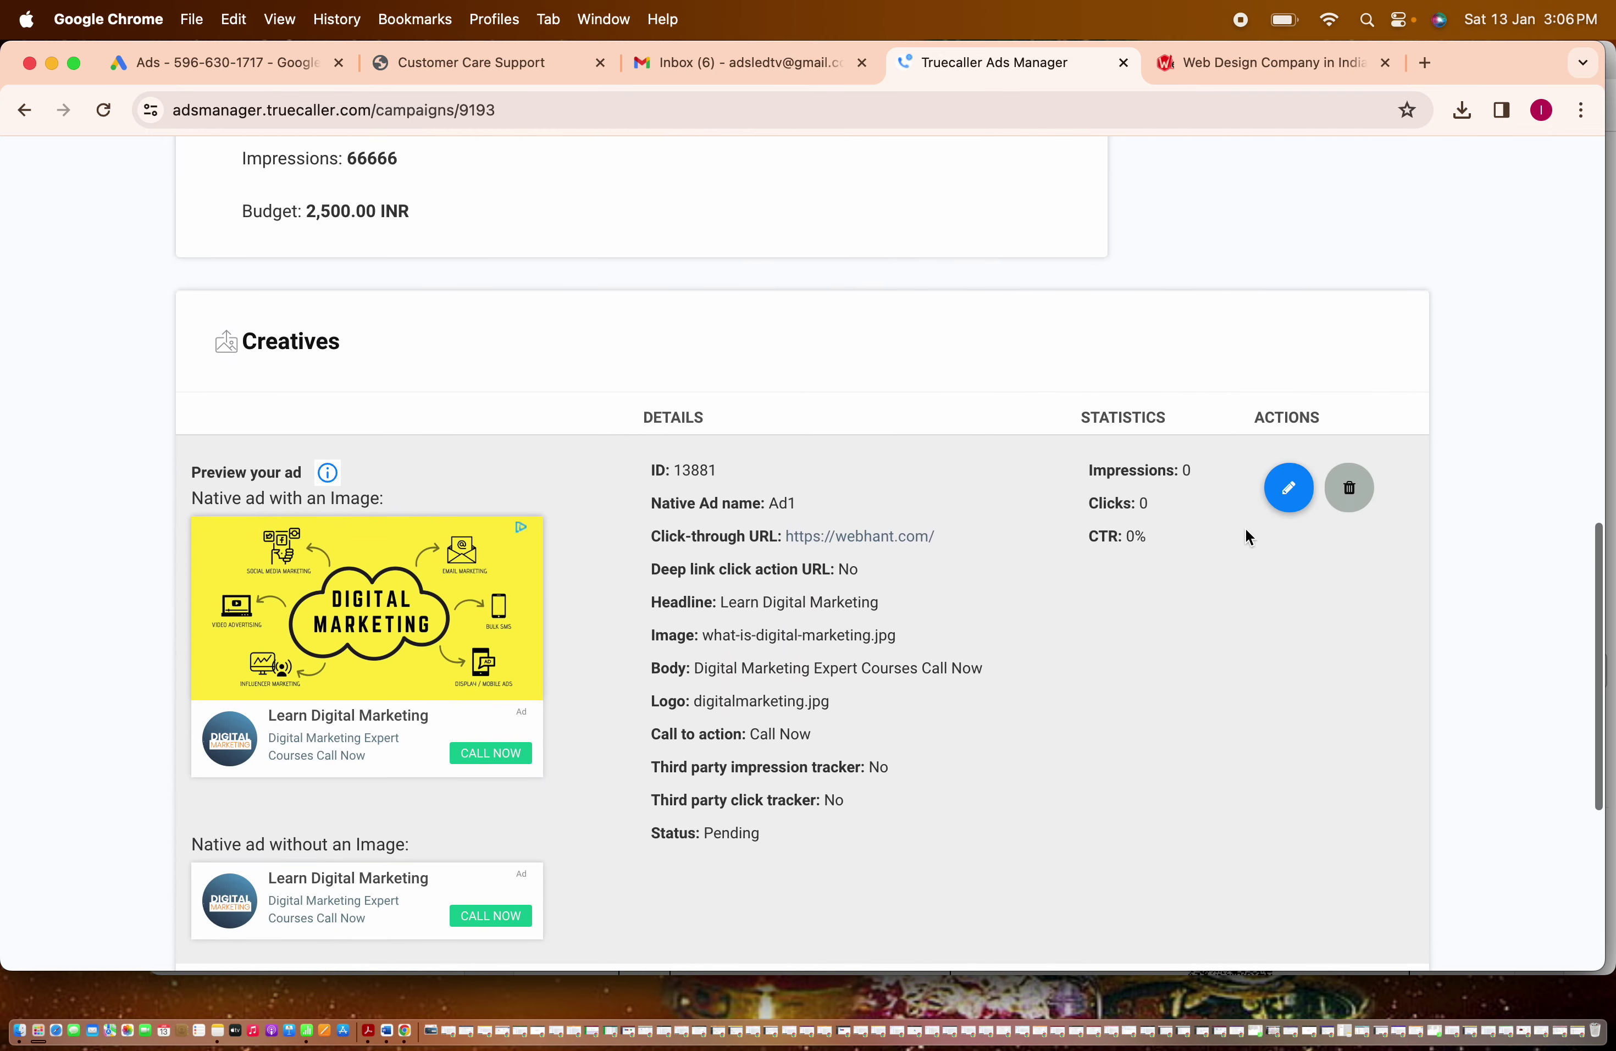
scroll(977, 553, down, 6)
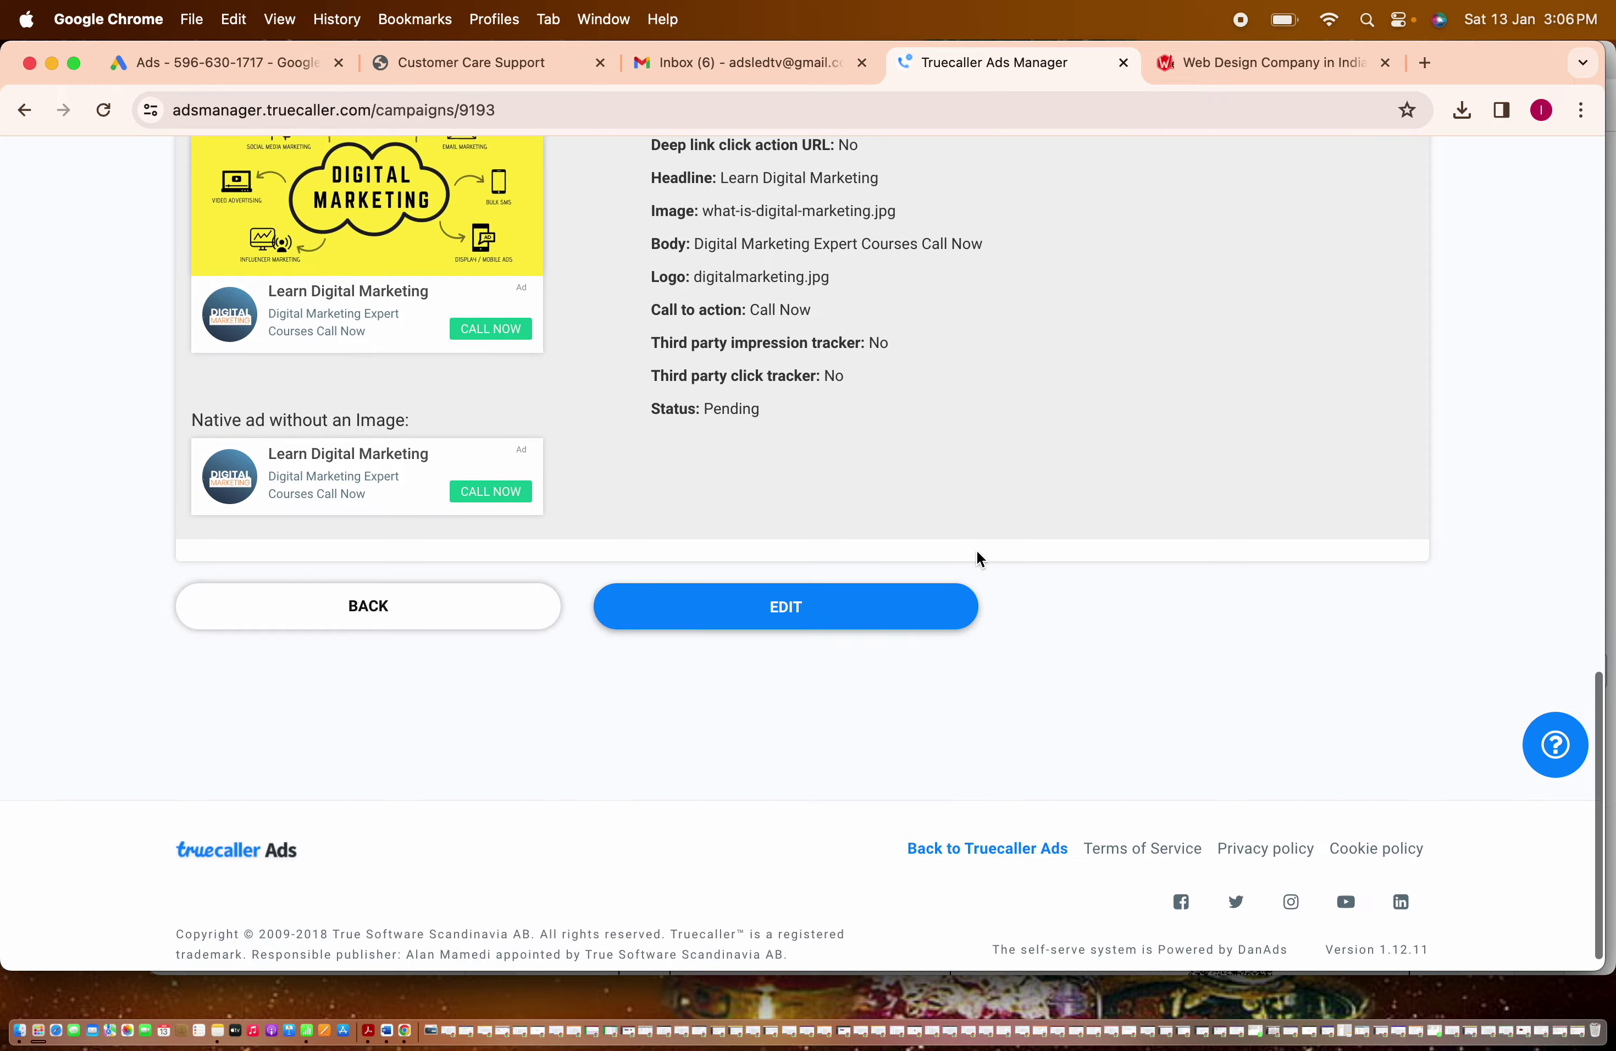
scroll(977, 558, up, 5)
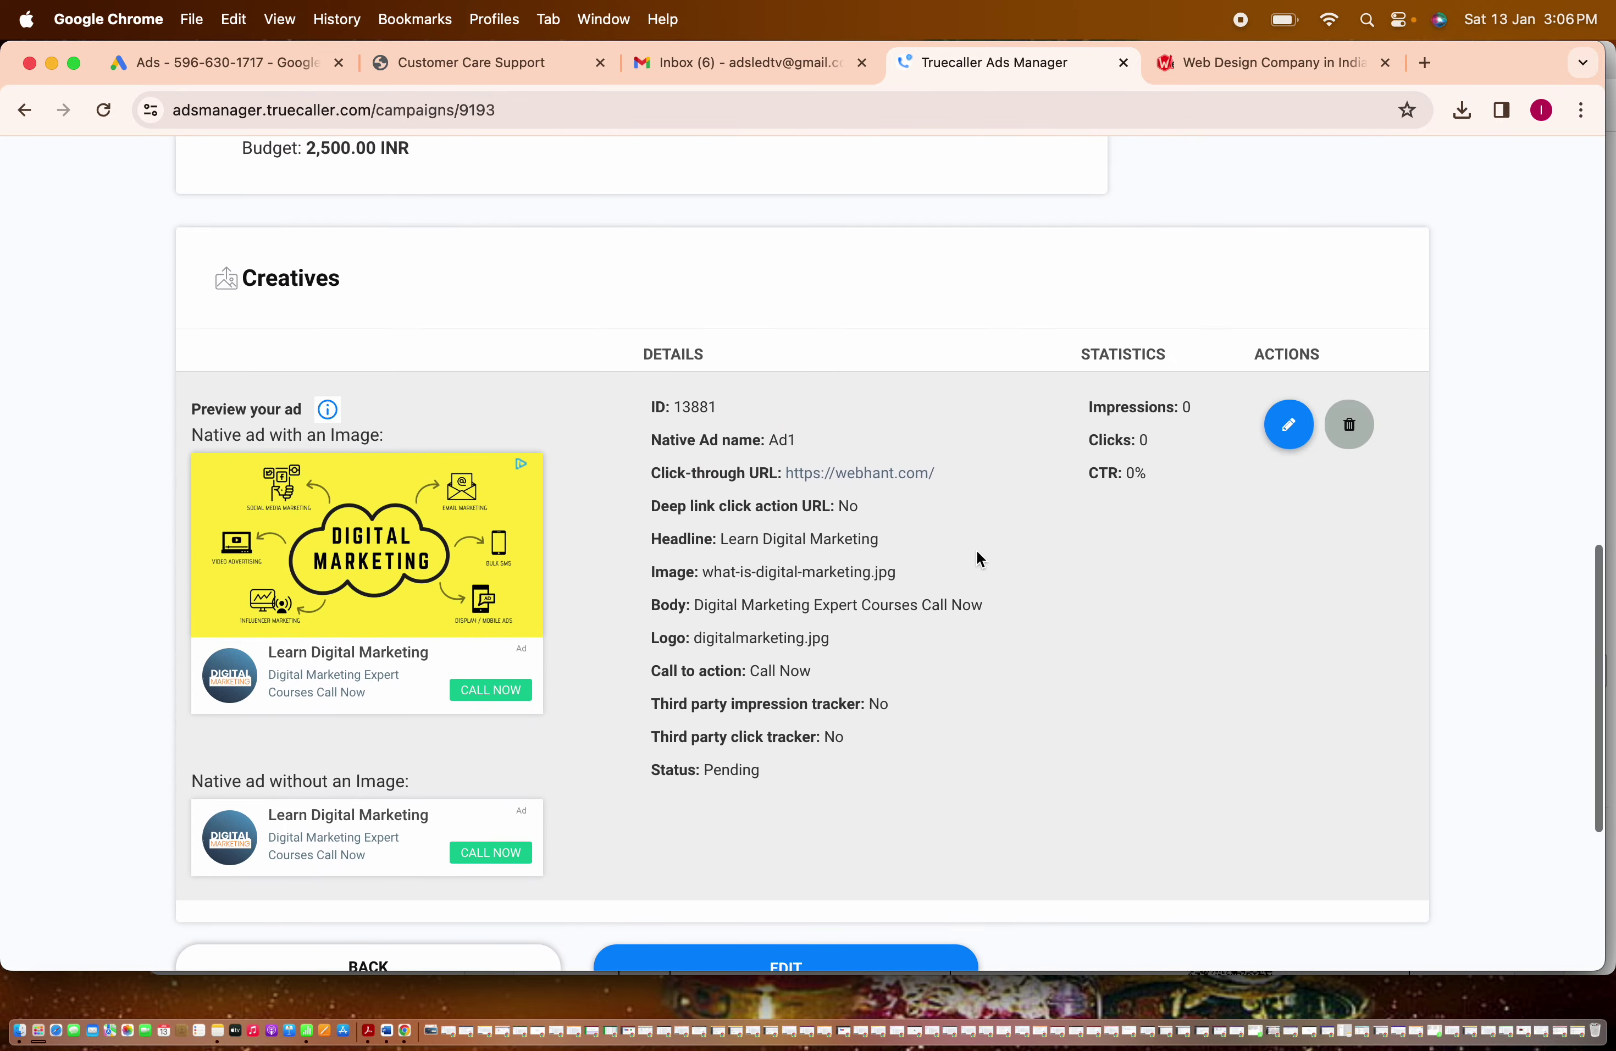
scroll(977, 552, up, 10)
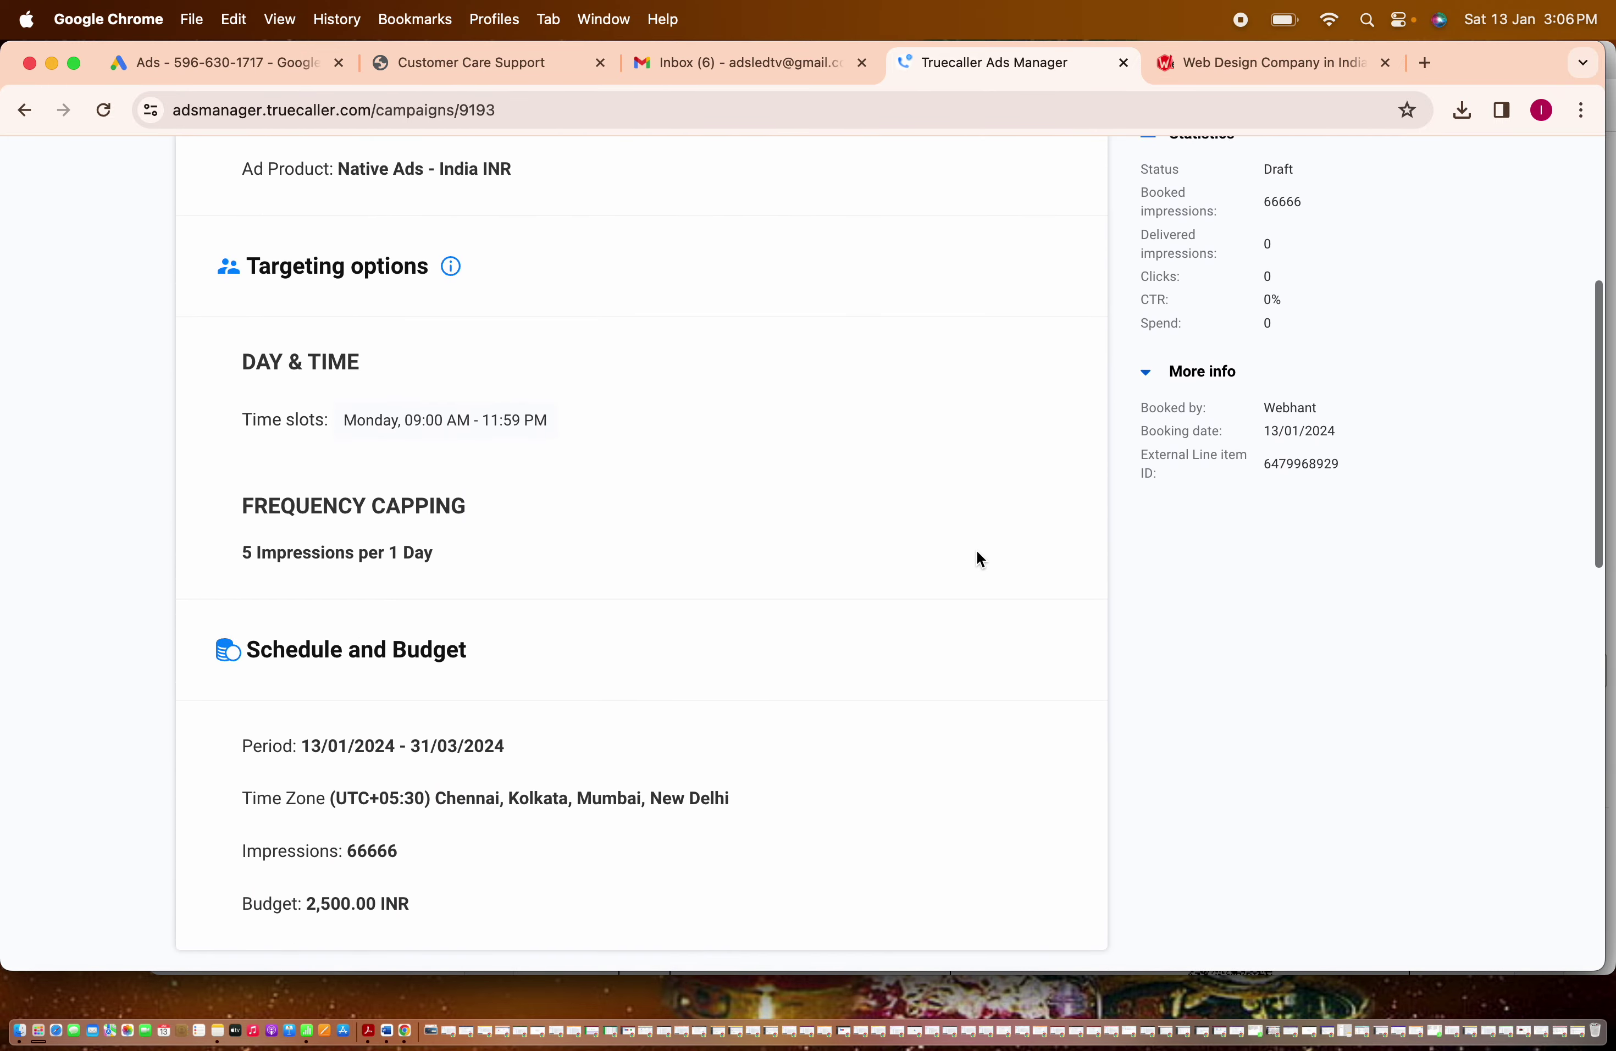
scroll(976, 559, up, 1)
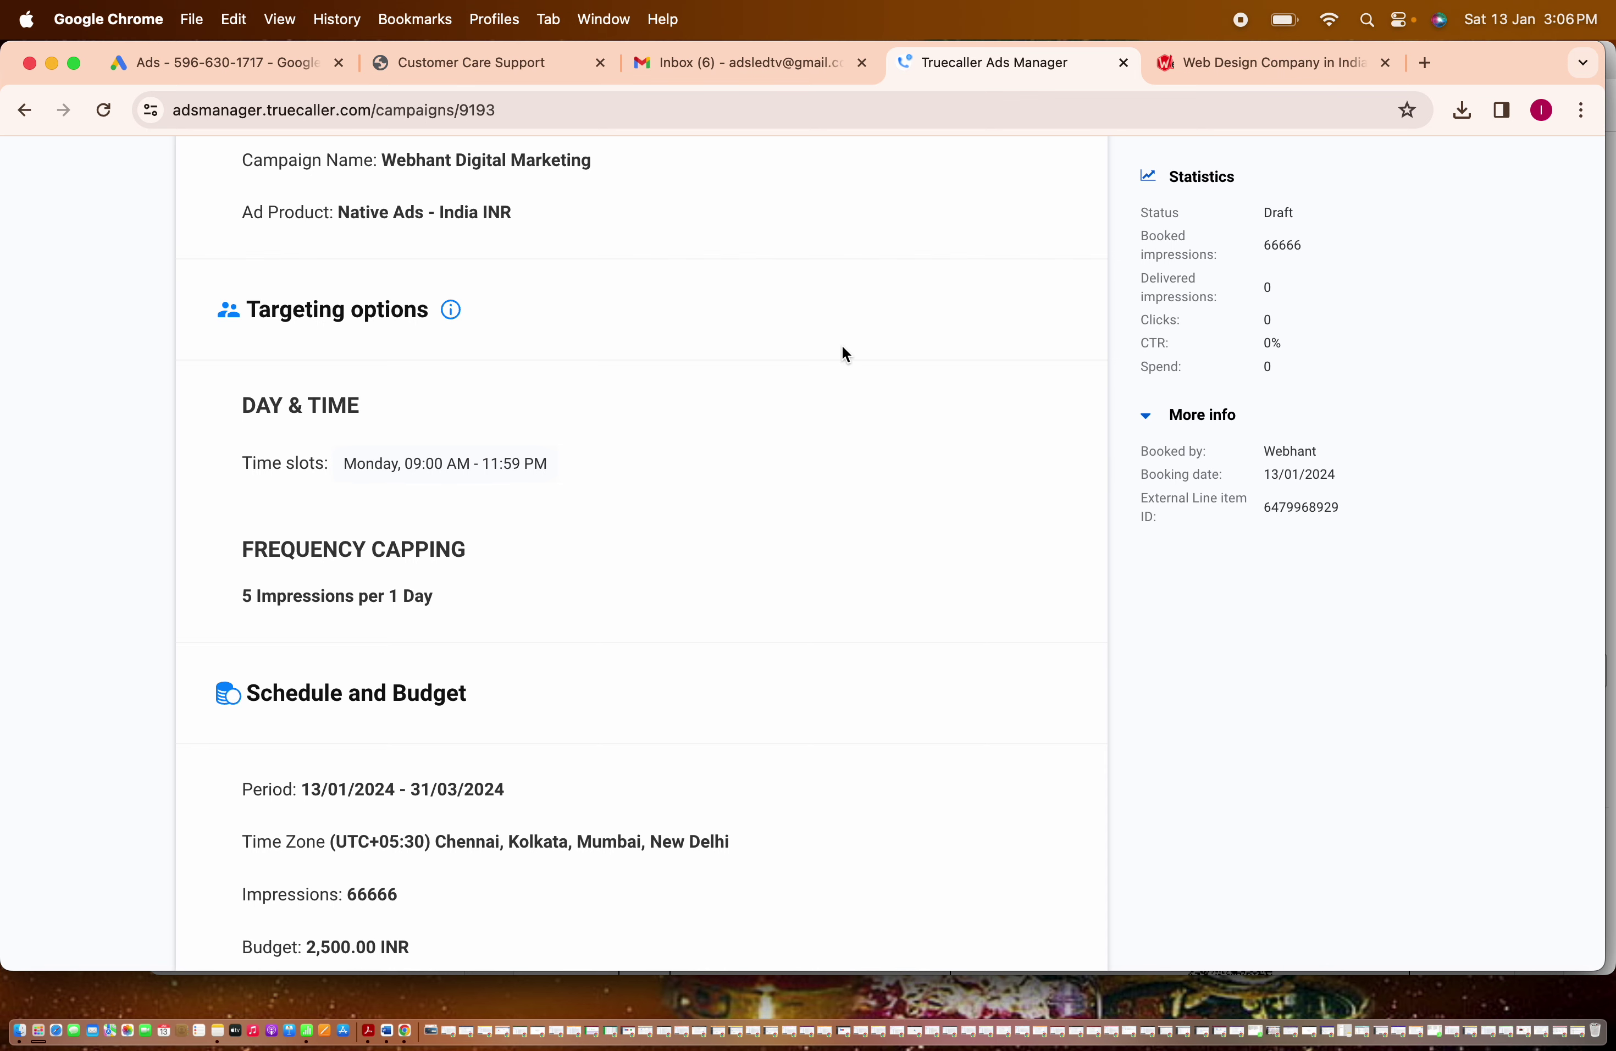
scroll(842, 344, up, 5)
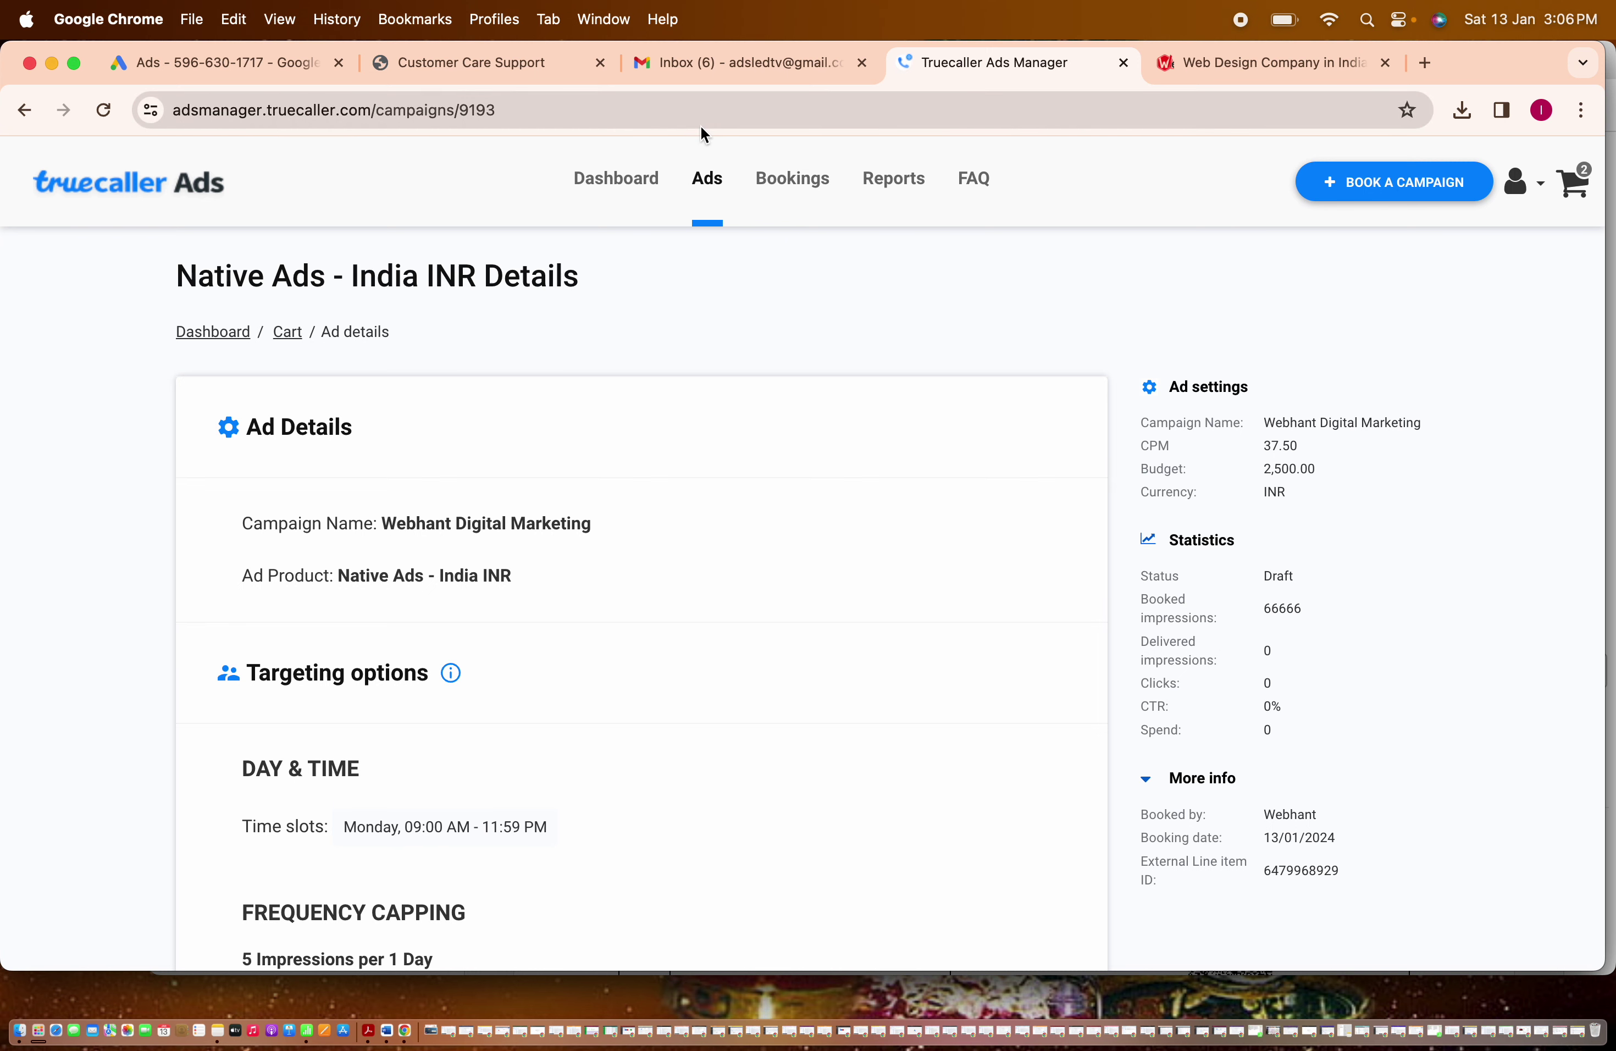
Return to the dashboard, open the reports area and start a new statistic report.
click(613, 179)
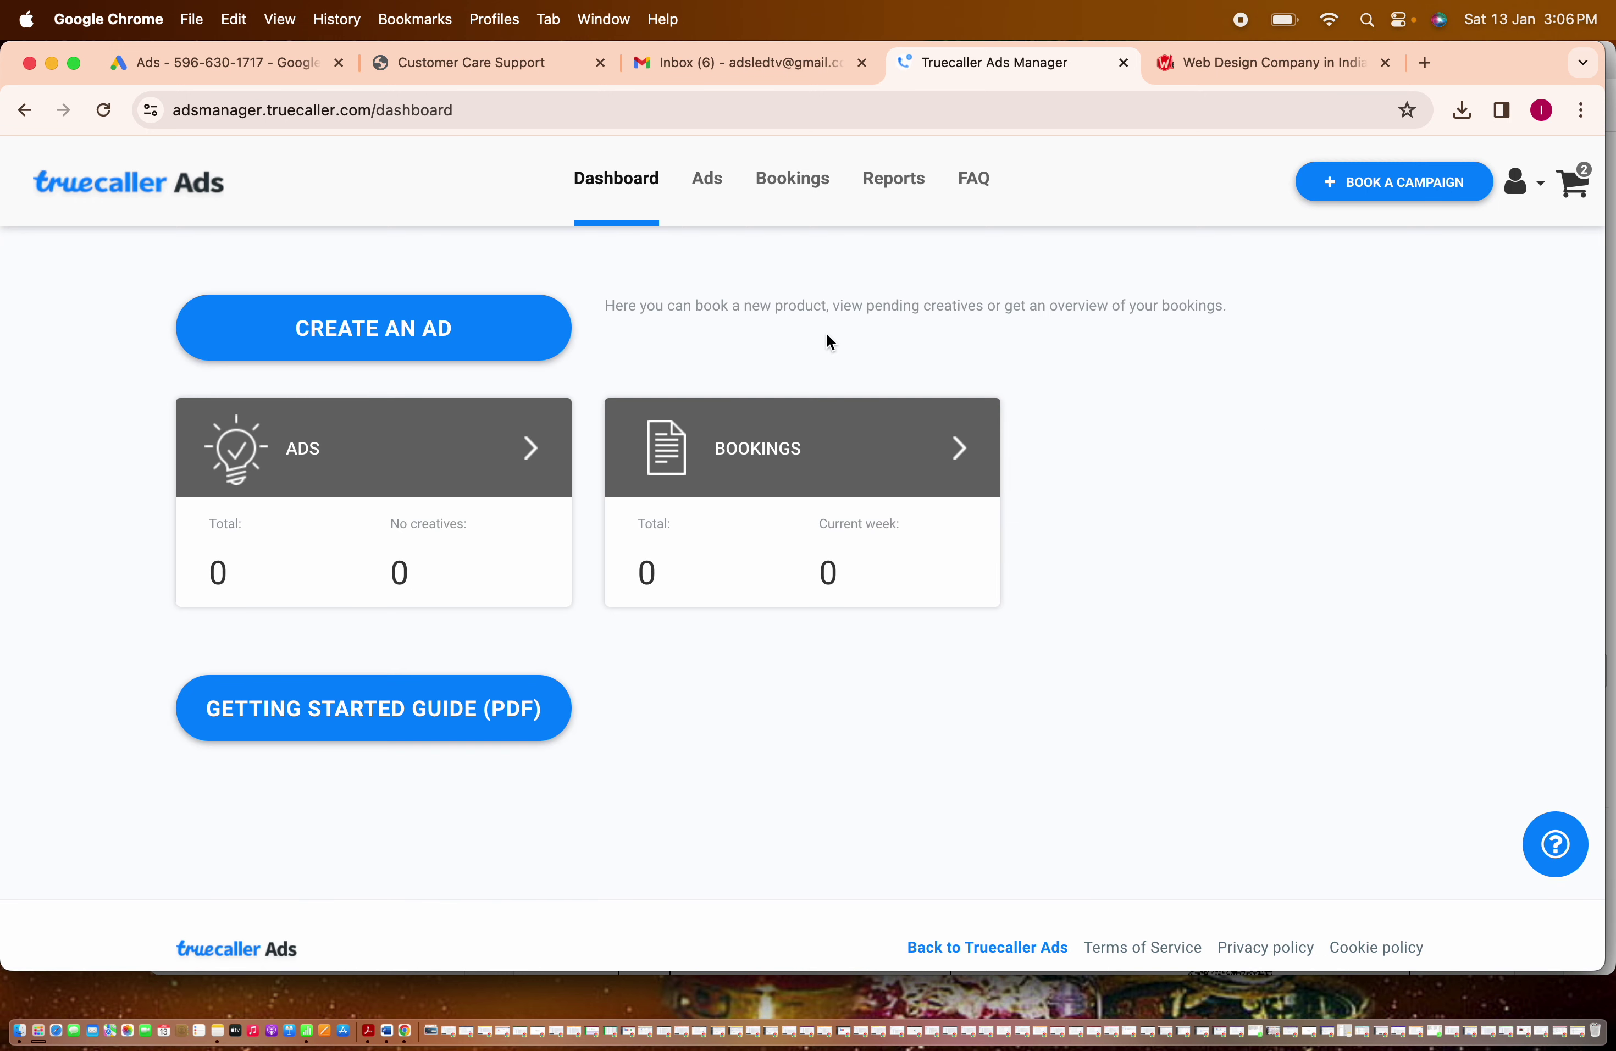
click(889, 202)
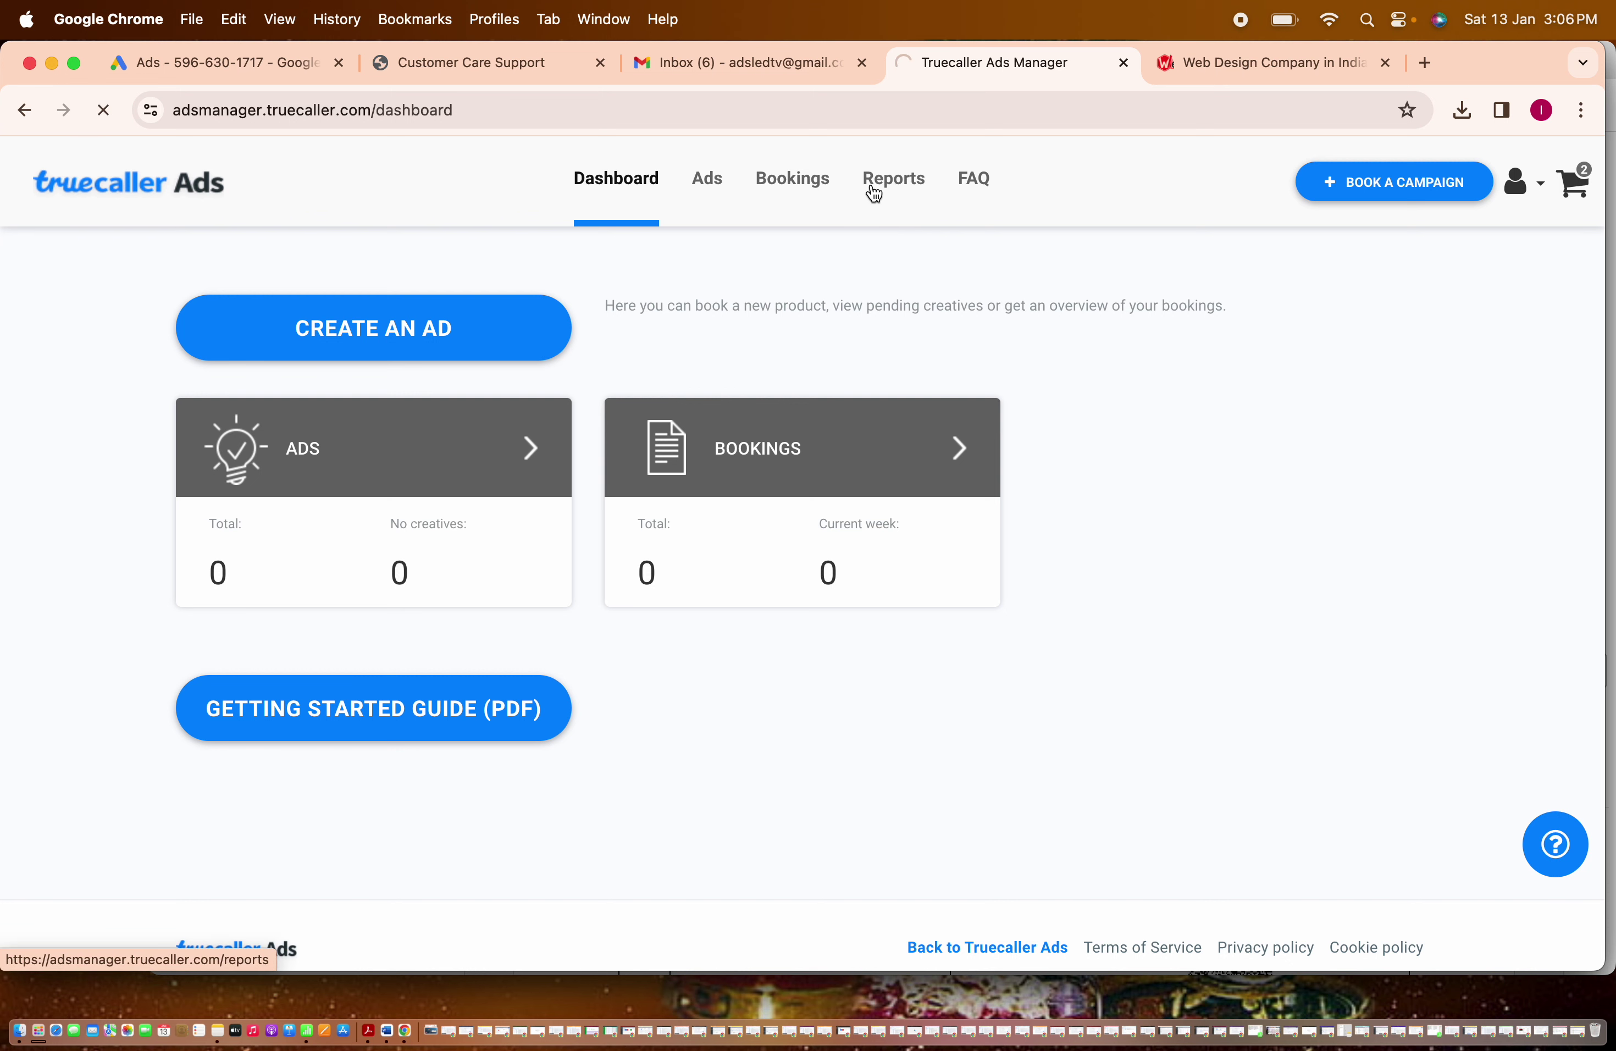
click(136, 494)
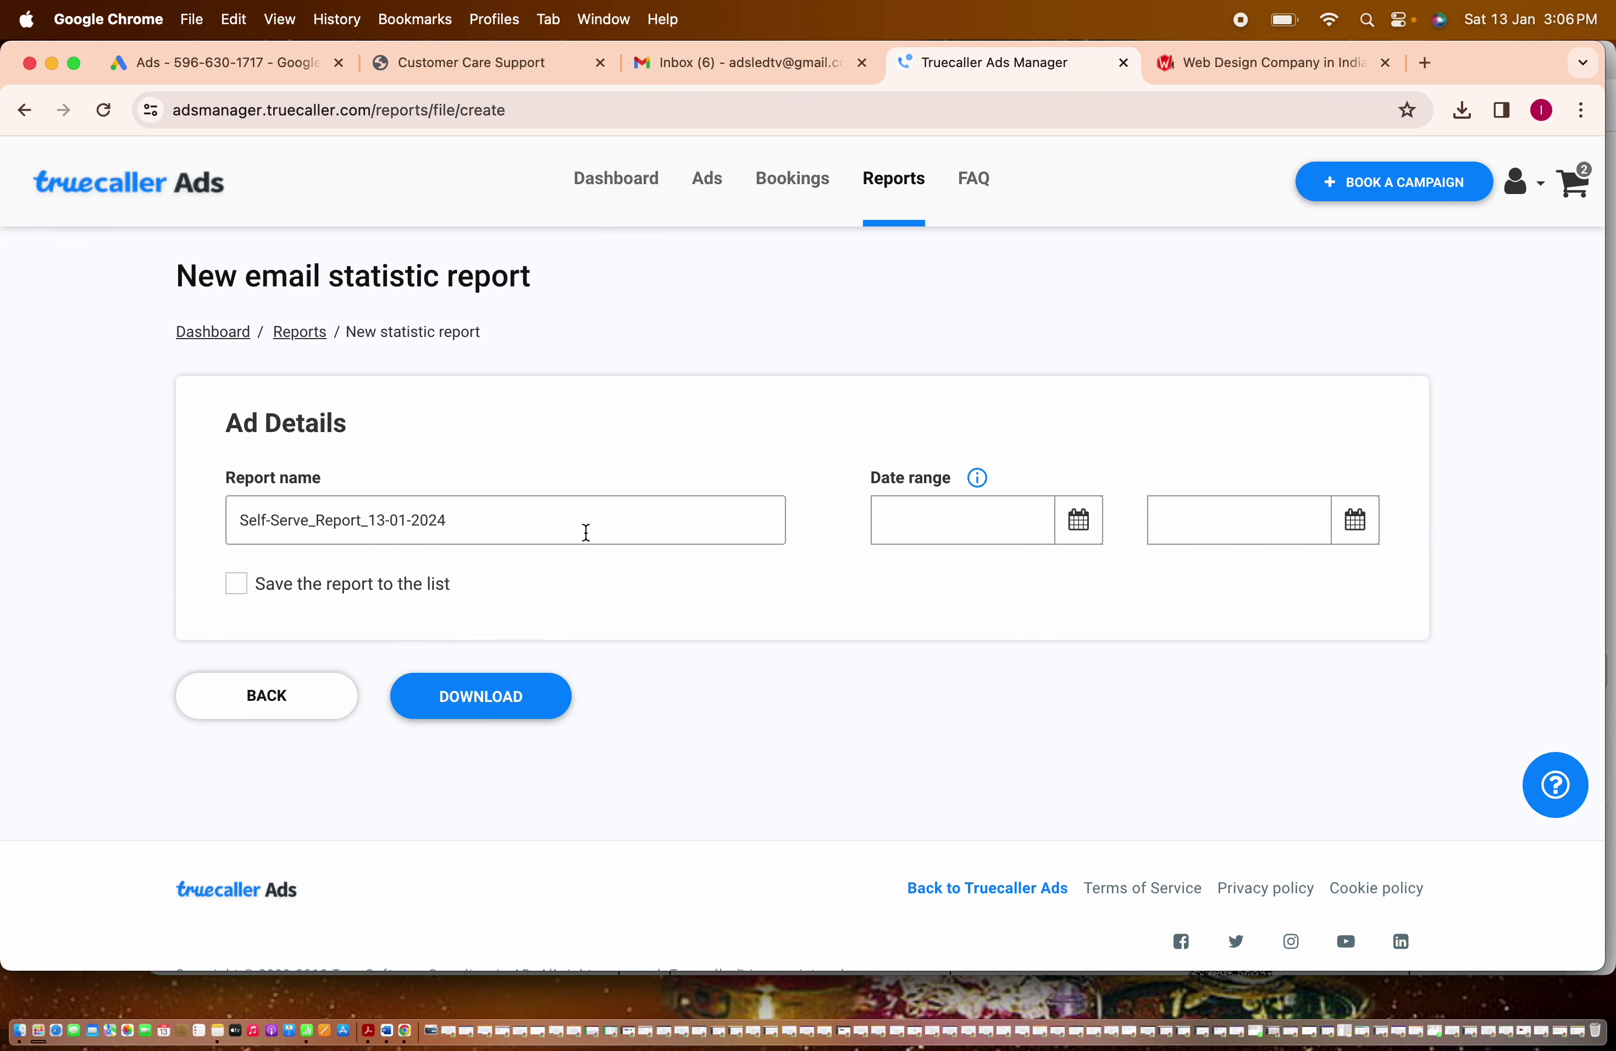
Set both dates of the report's range to 12/01/2024 and choose to save the report to the list.
click(997, 532)
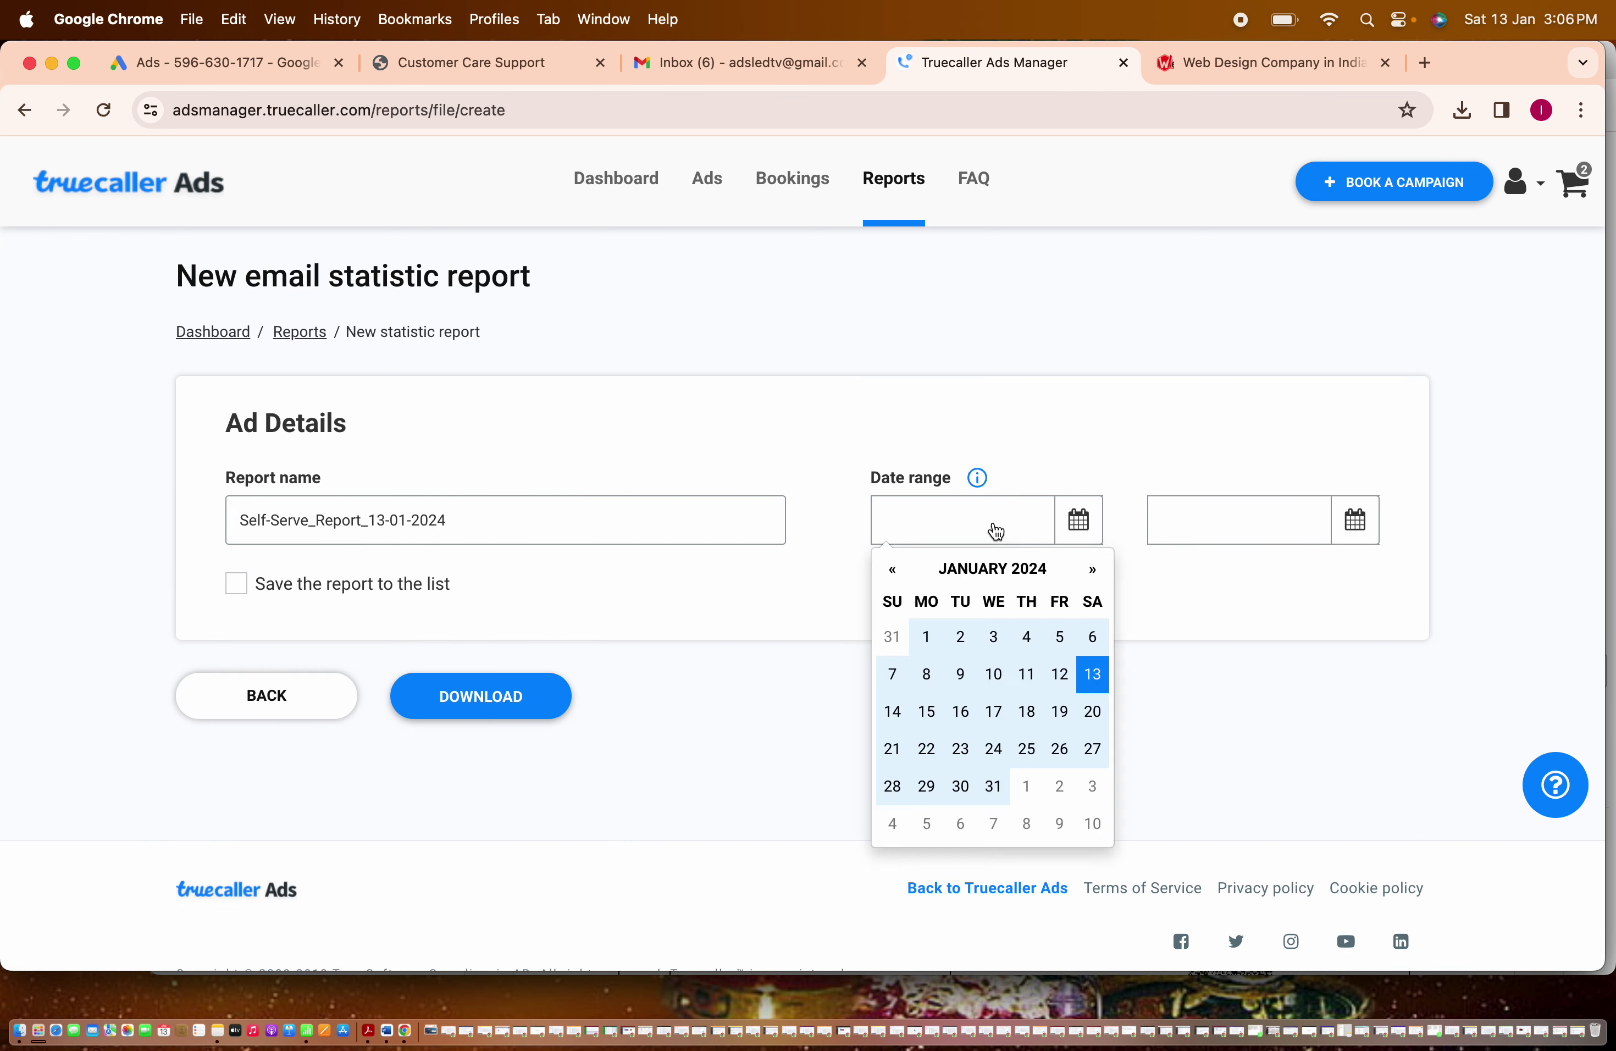
click(1060, 674)
click(234, 585)
click(430, 532)
Check the report name and date range and try to download the Self-Serve_Report_13-01-2024 report.
click(471, 709)
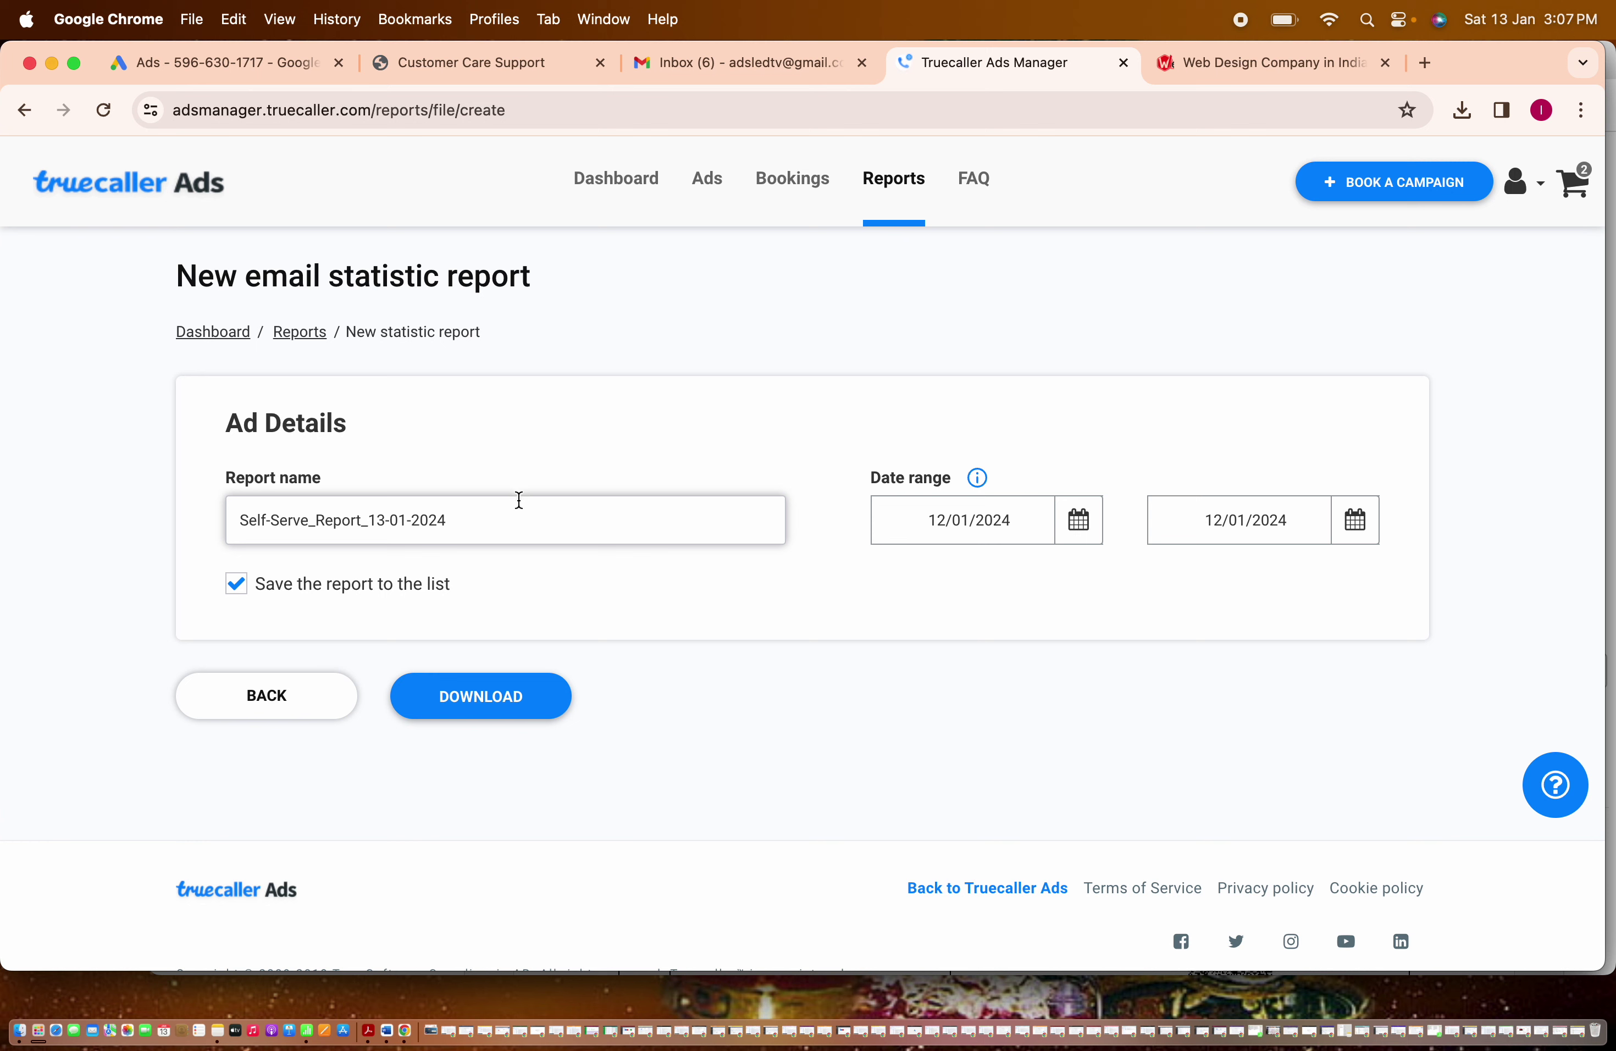
click(1077, 534)
click(602, 365)
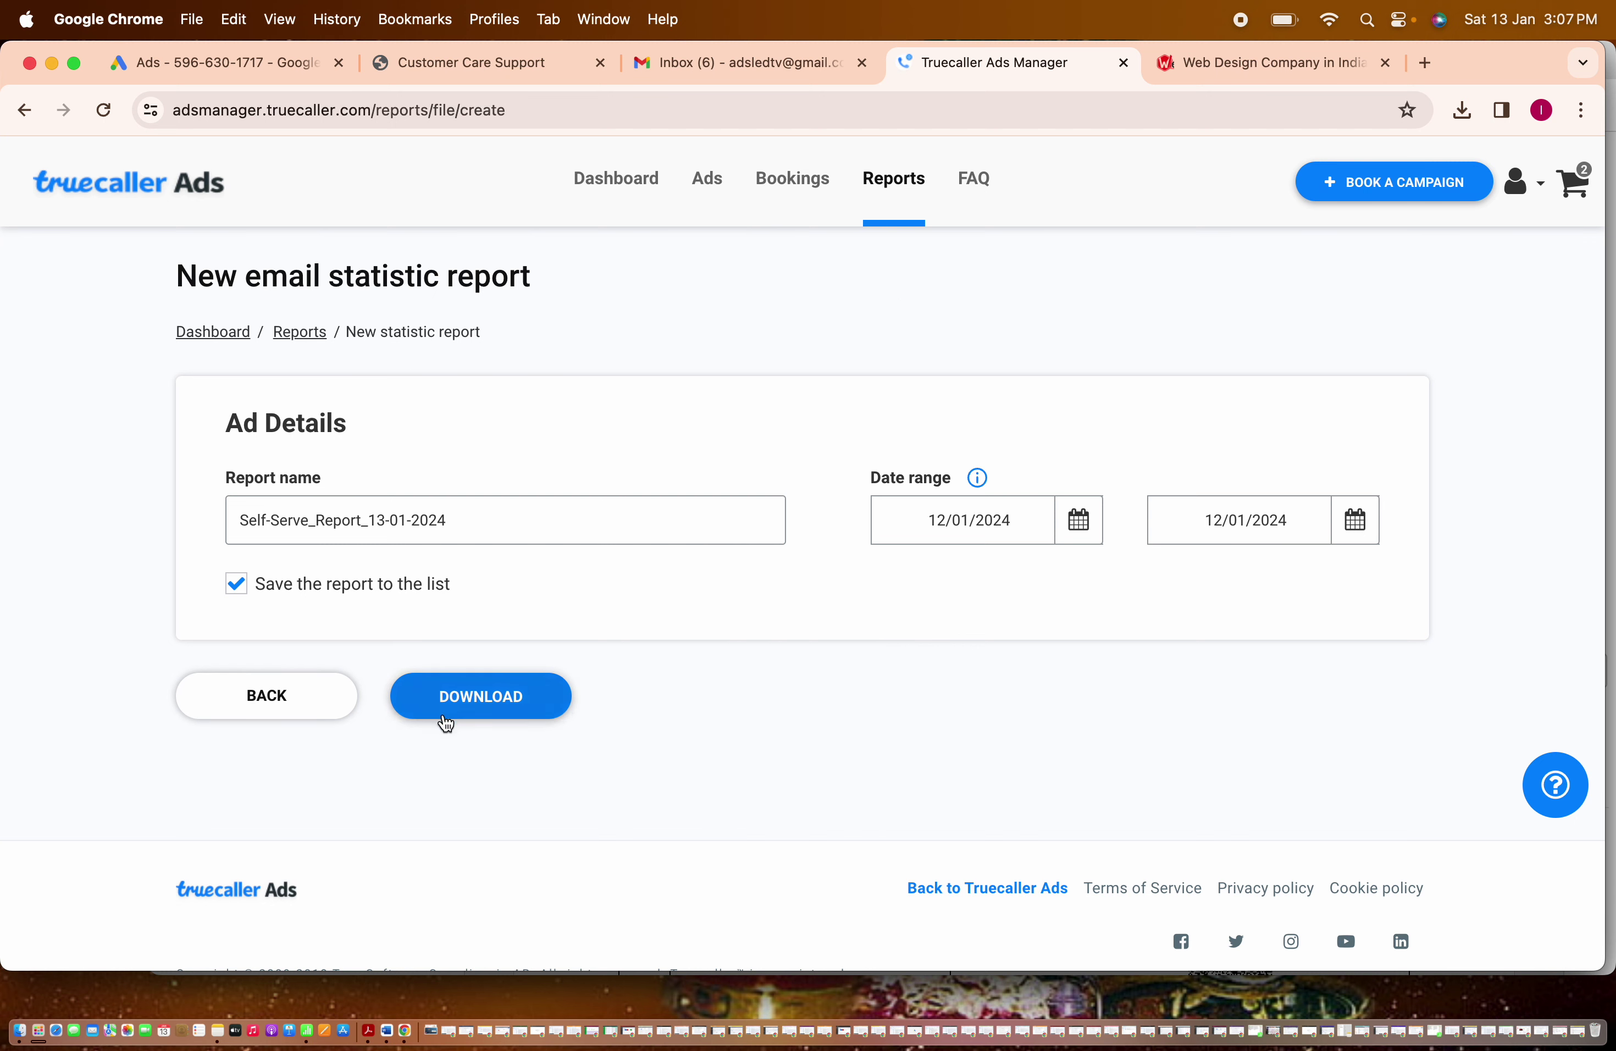
click(429, 705)
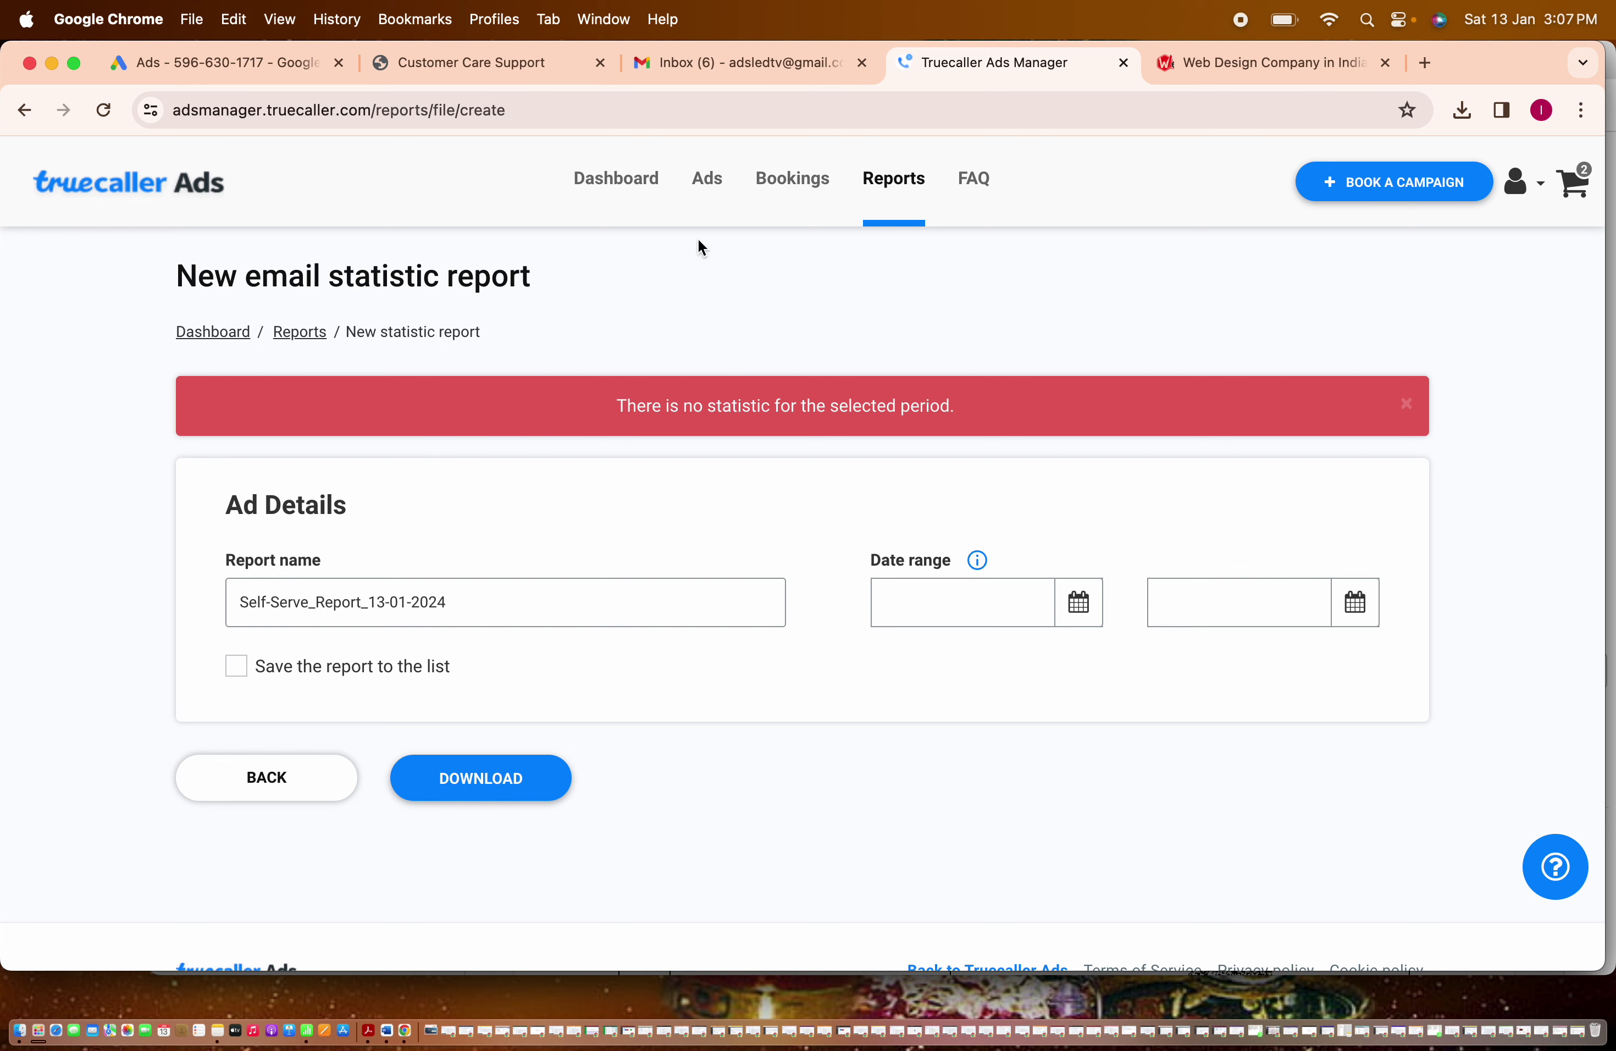
Open the getting started PDF guide from the dashboard and read its general settings and targeting instructions for creating an ad.
click(605, 177)
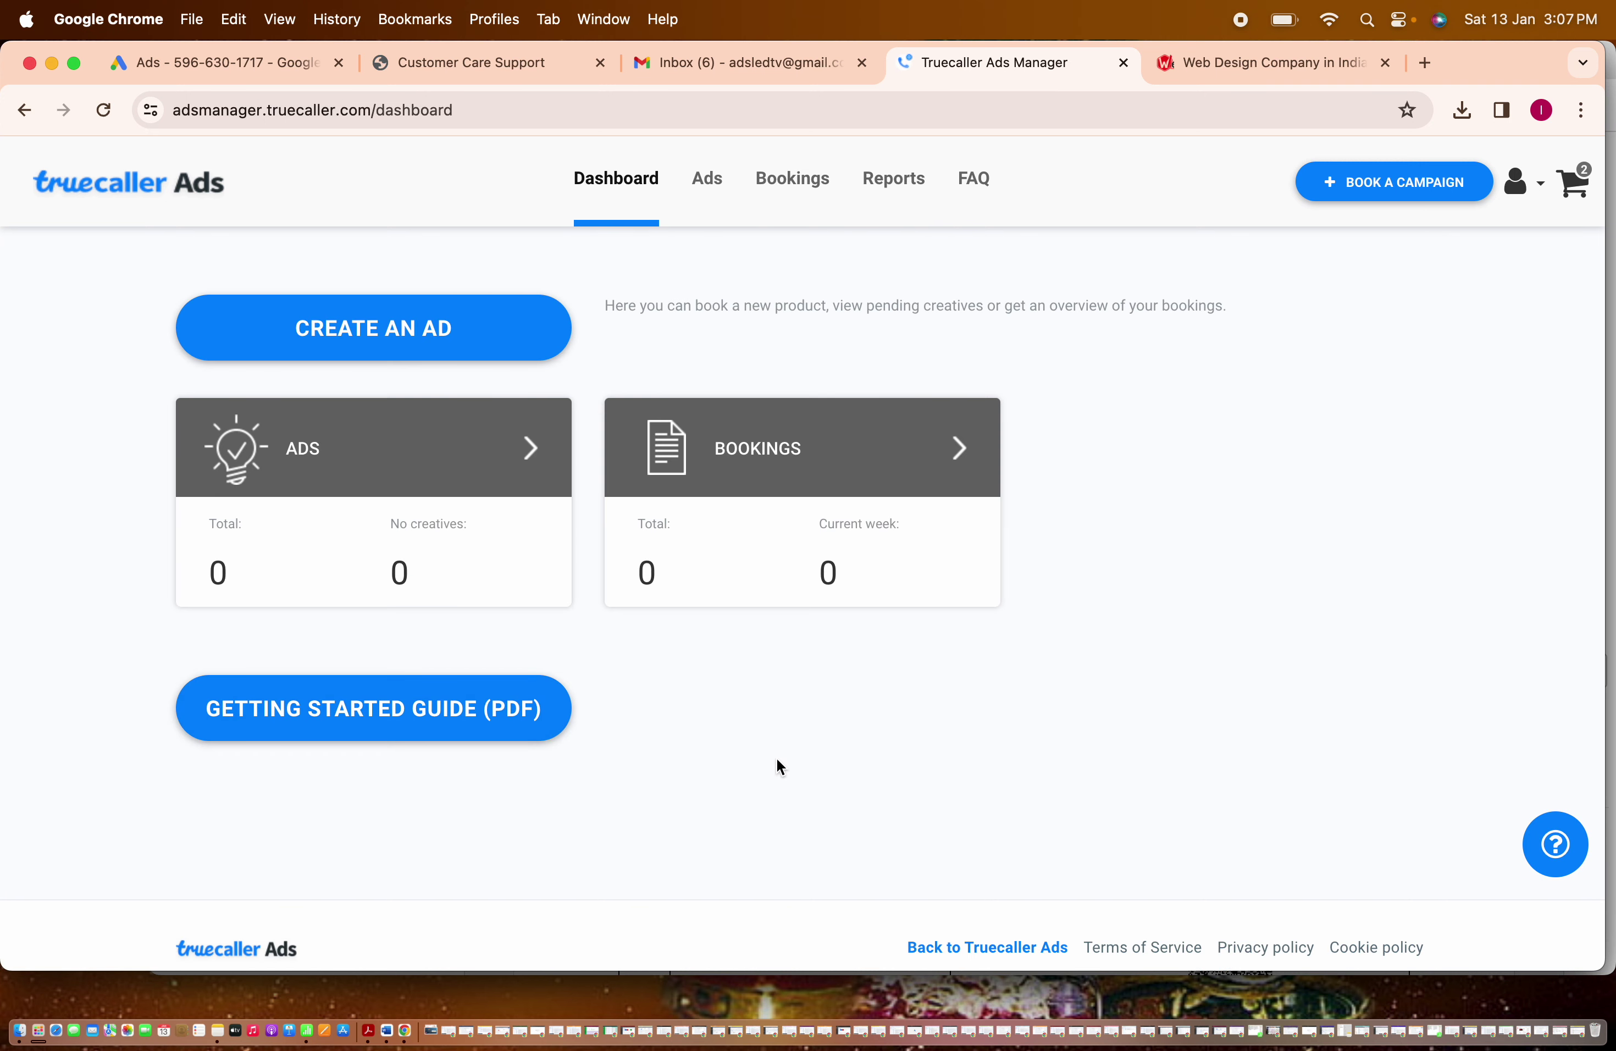
click(336, 725)
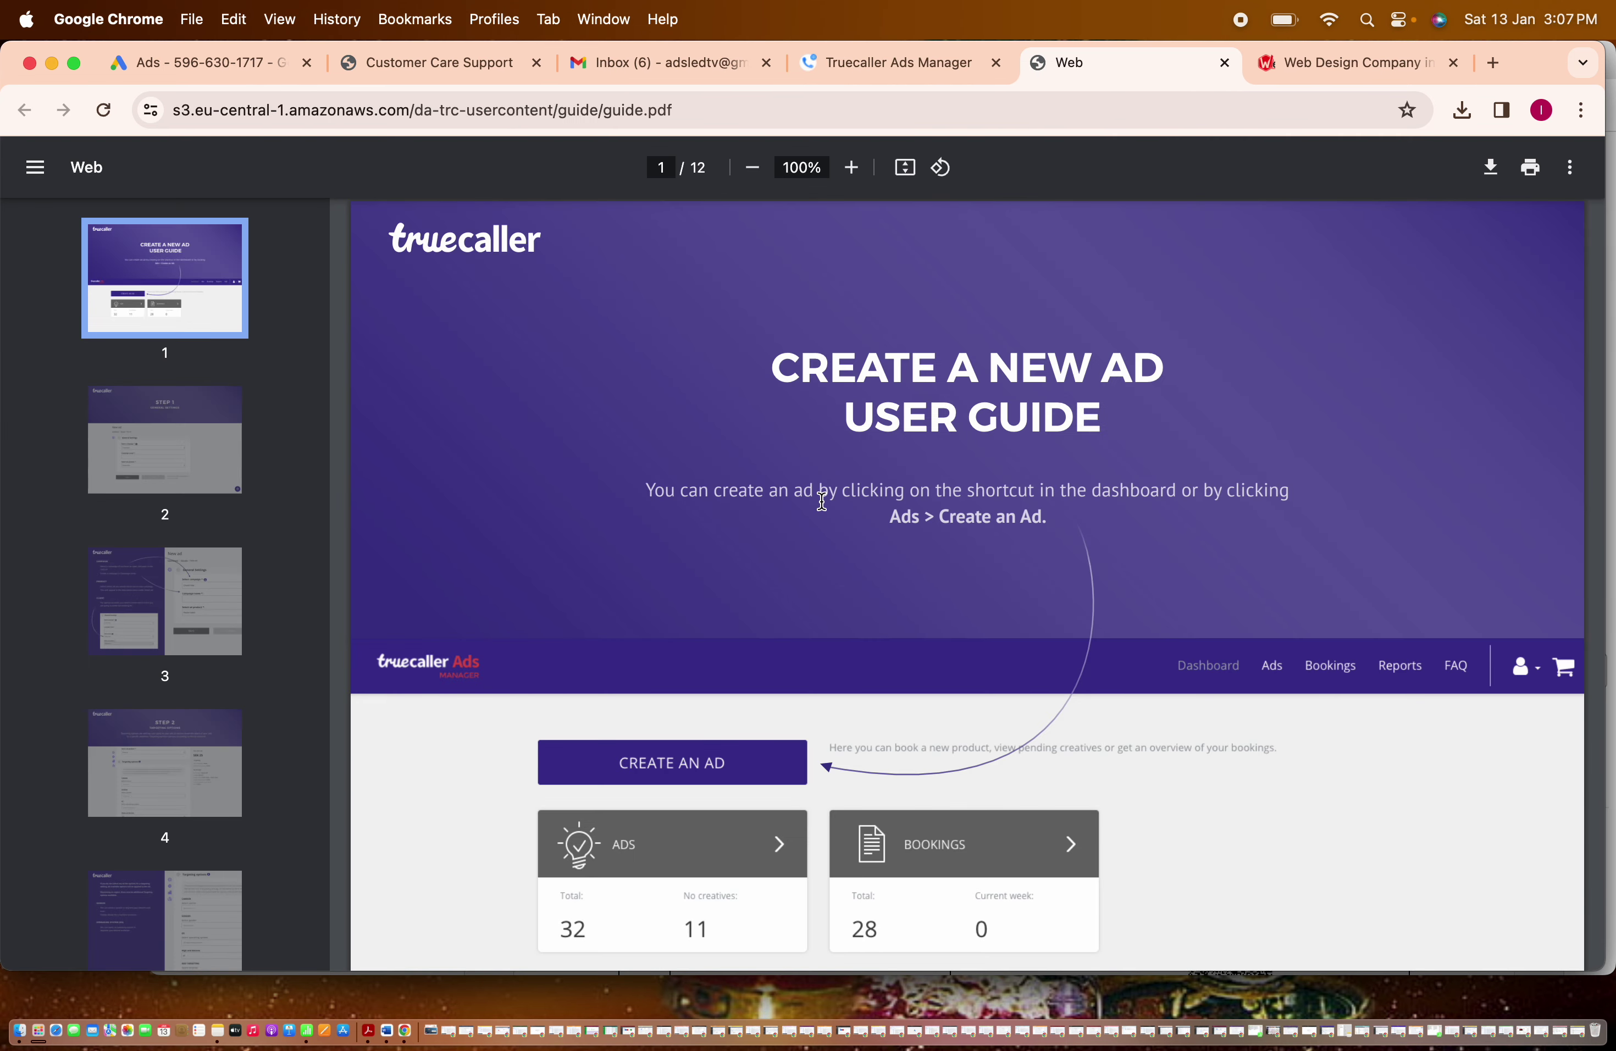
scroll(1286, 725, down, 3)
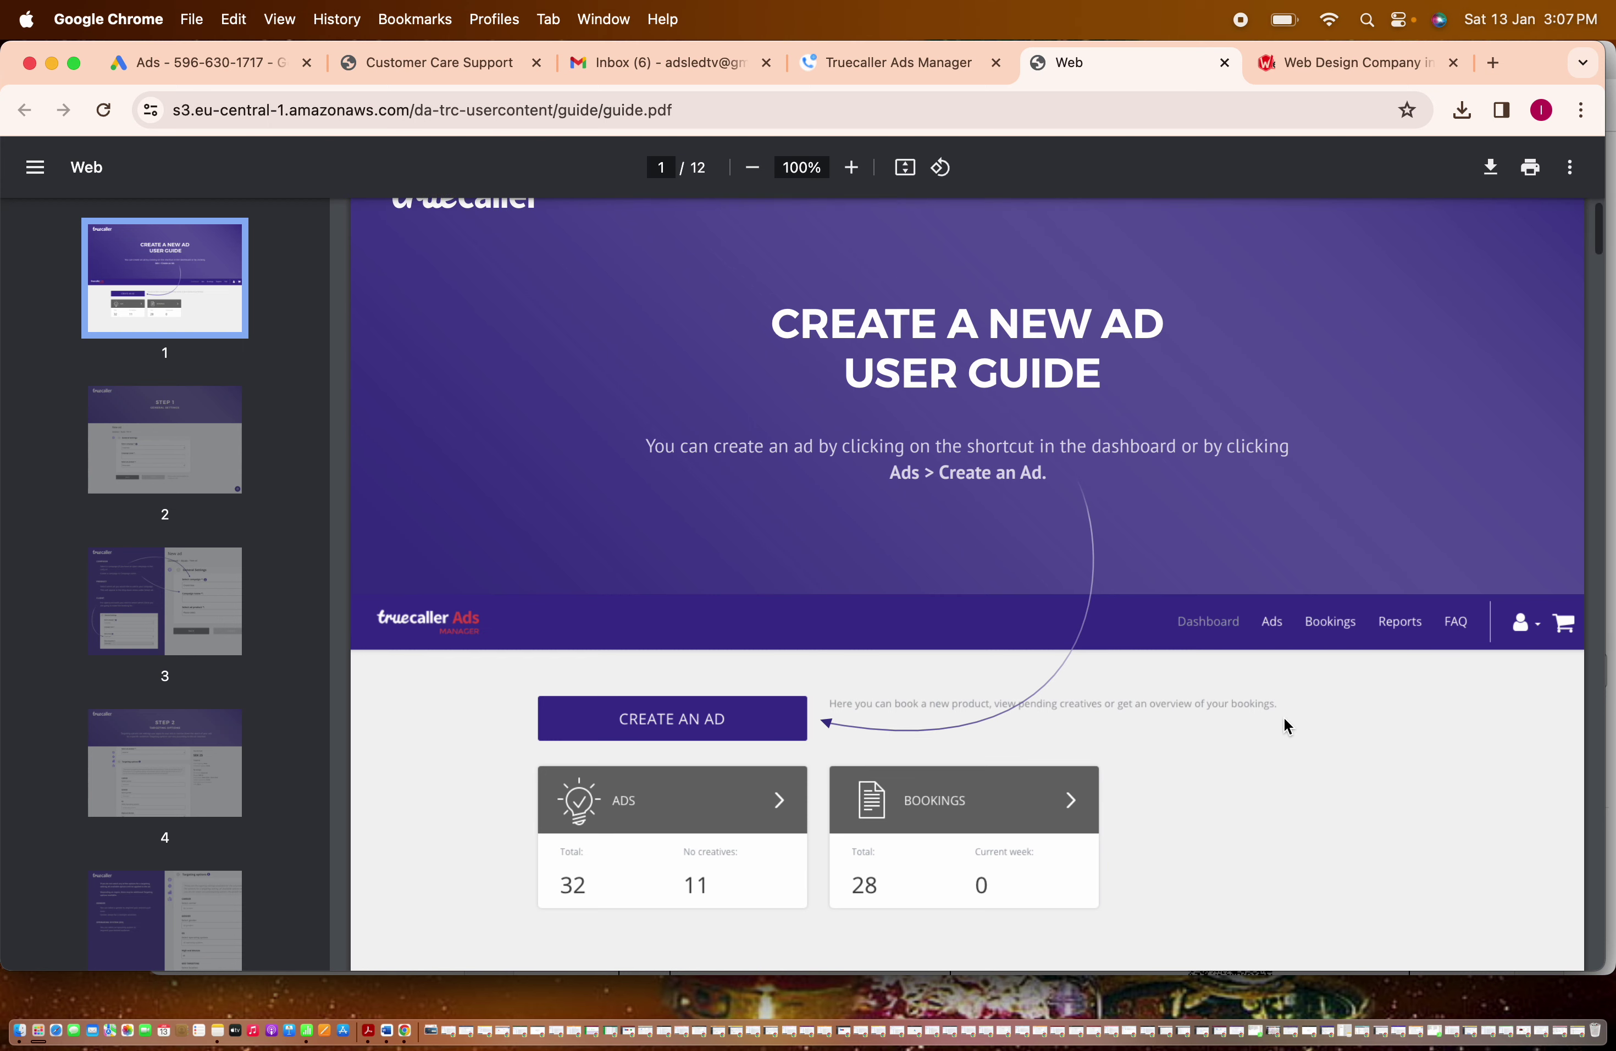
scroll(1286, 726, down, 15)
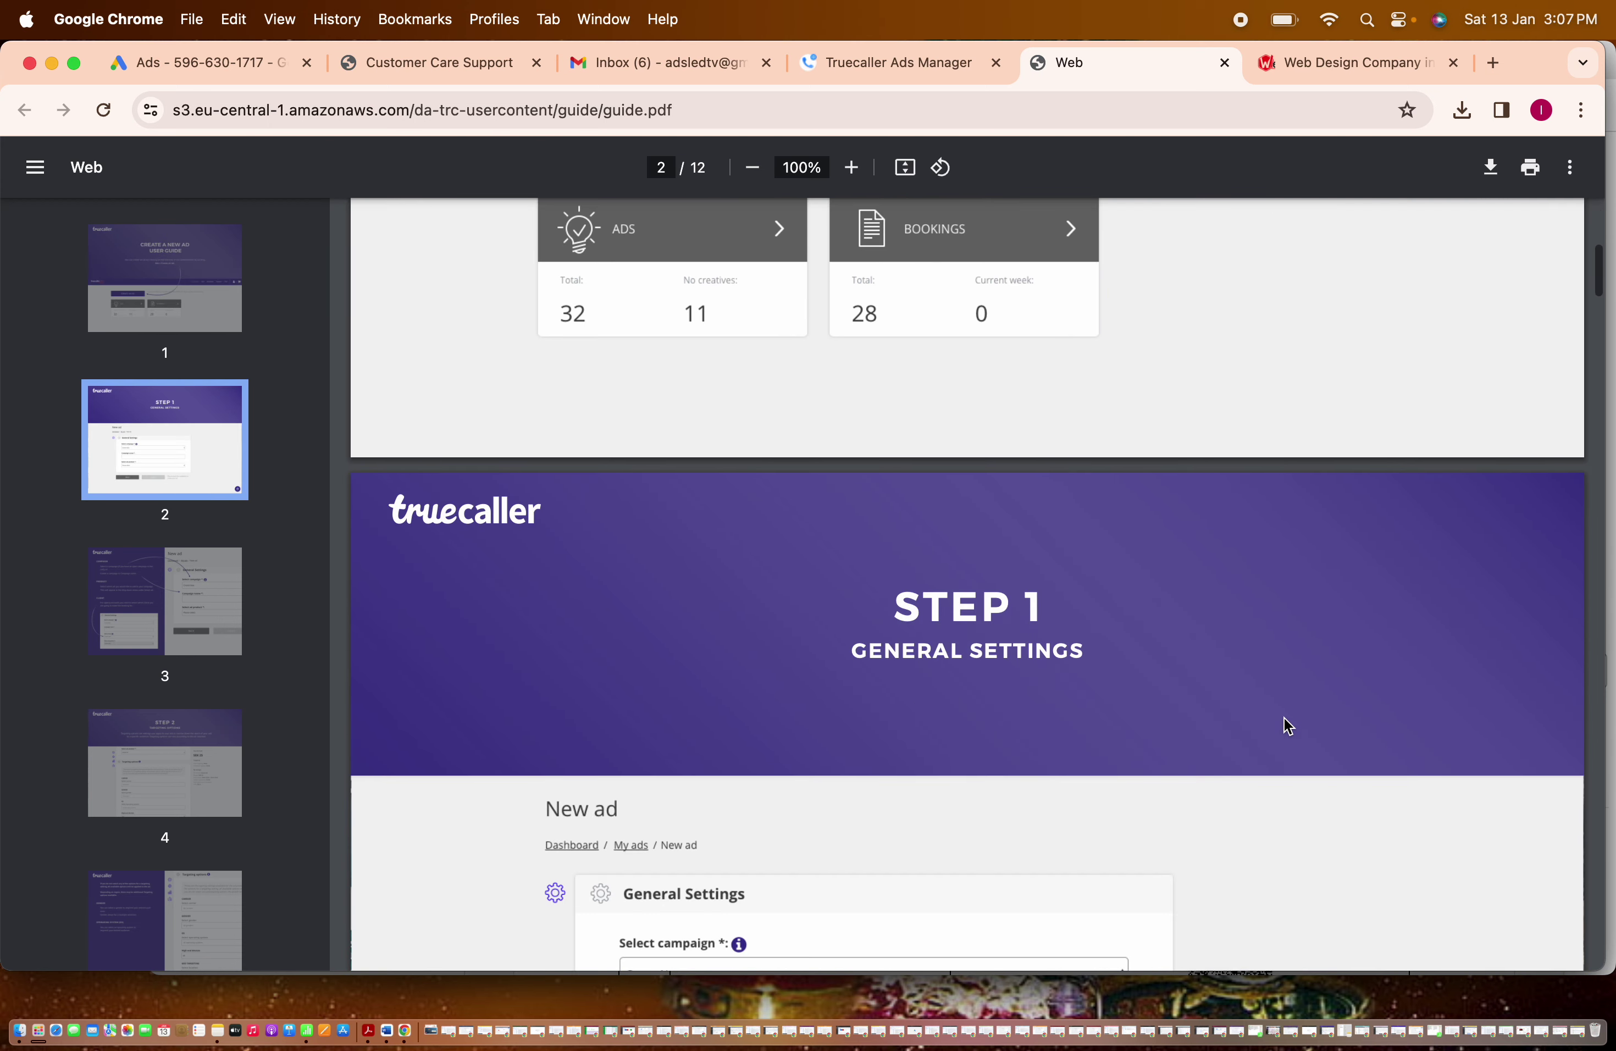
scroll(1286, 725, down, 10)
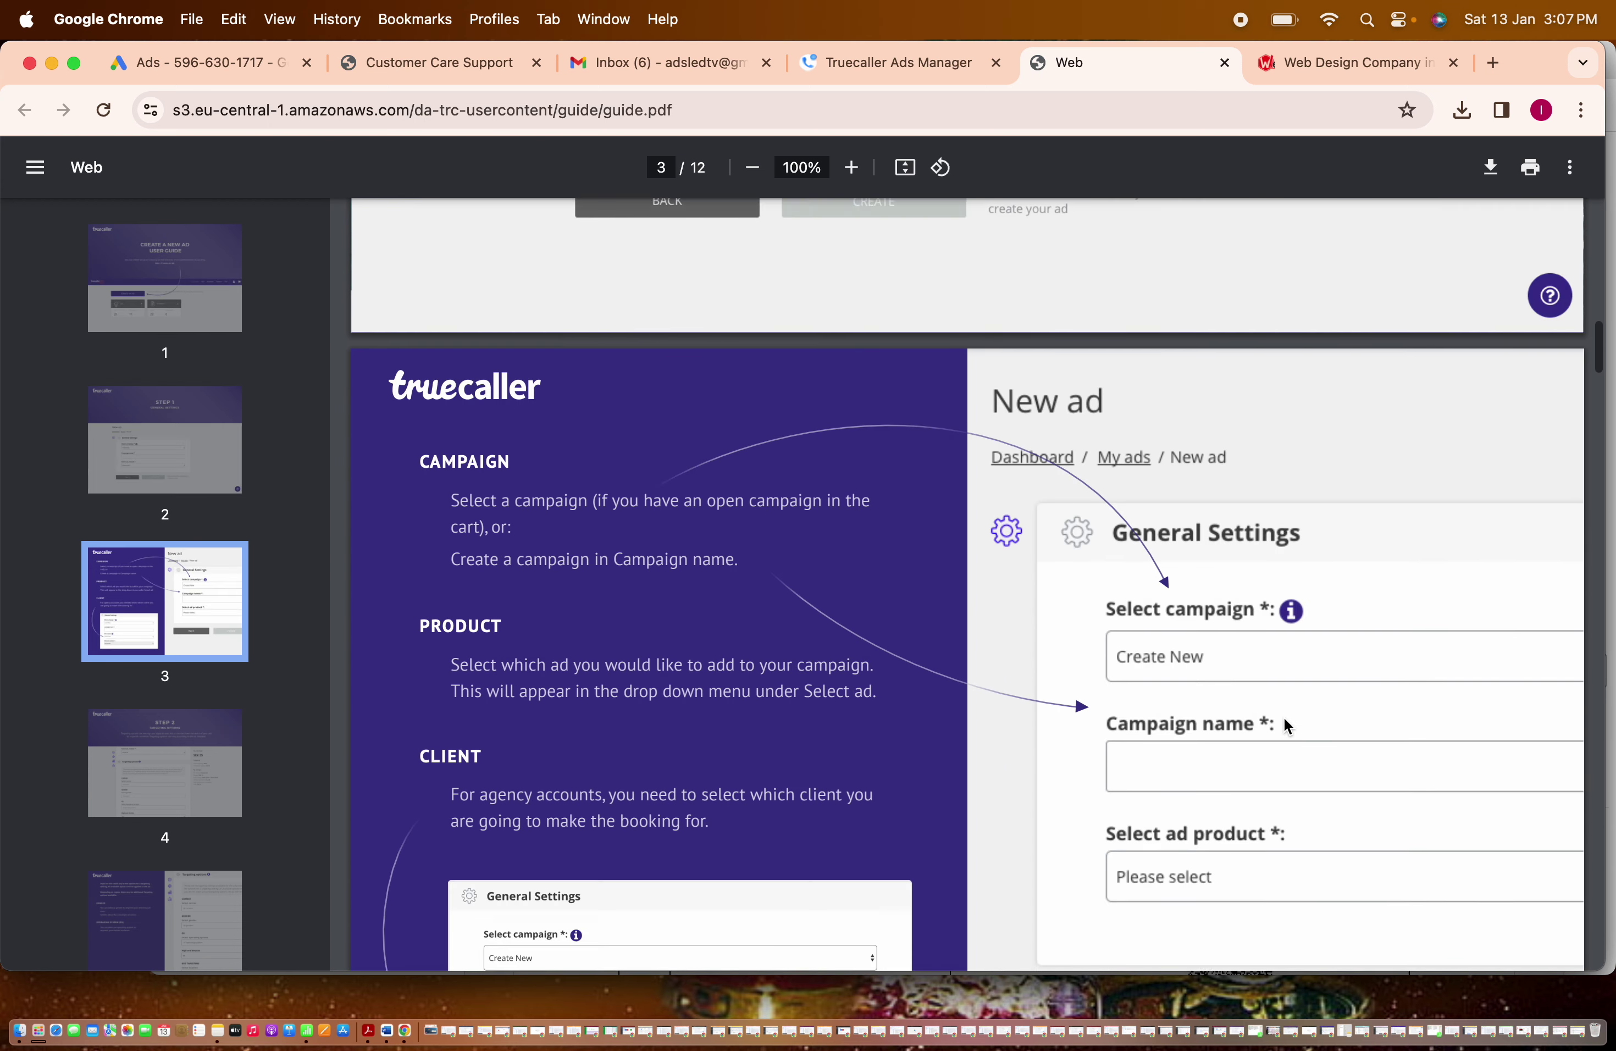
scroll(1286, 726, down, 3)
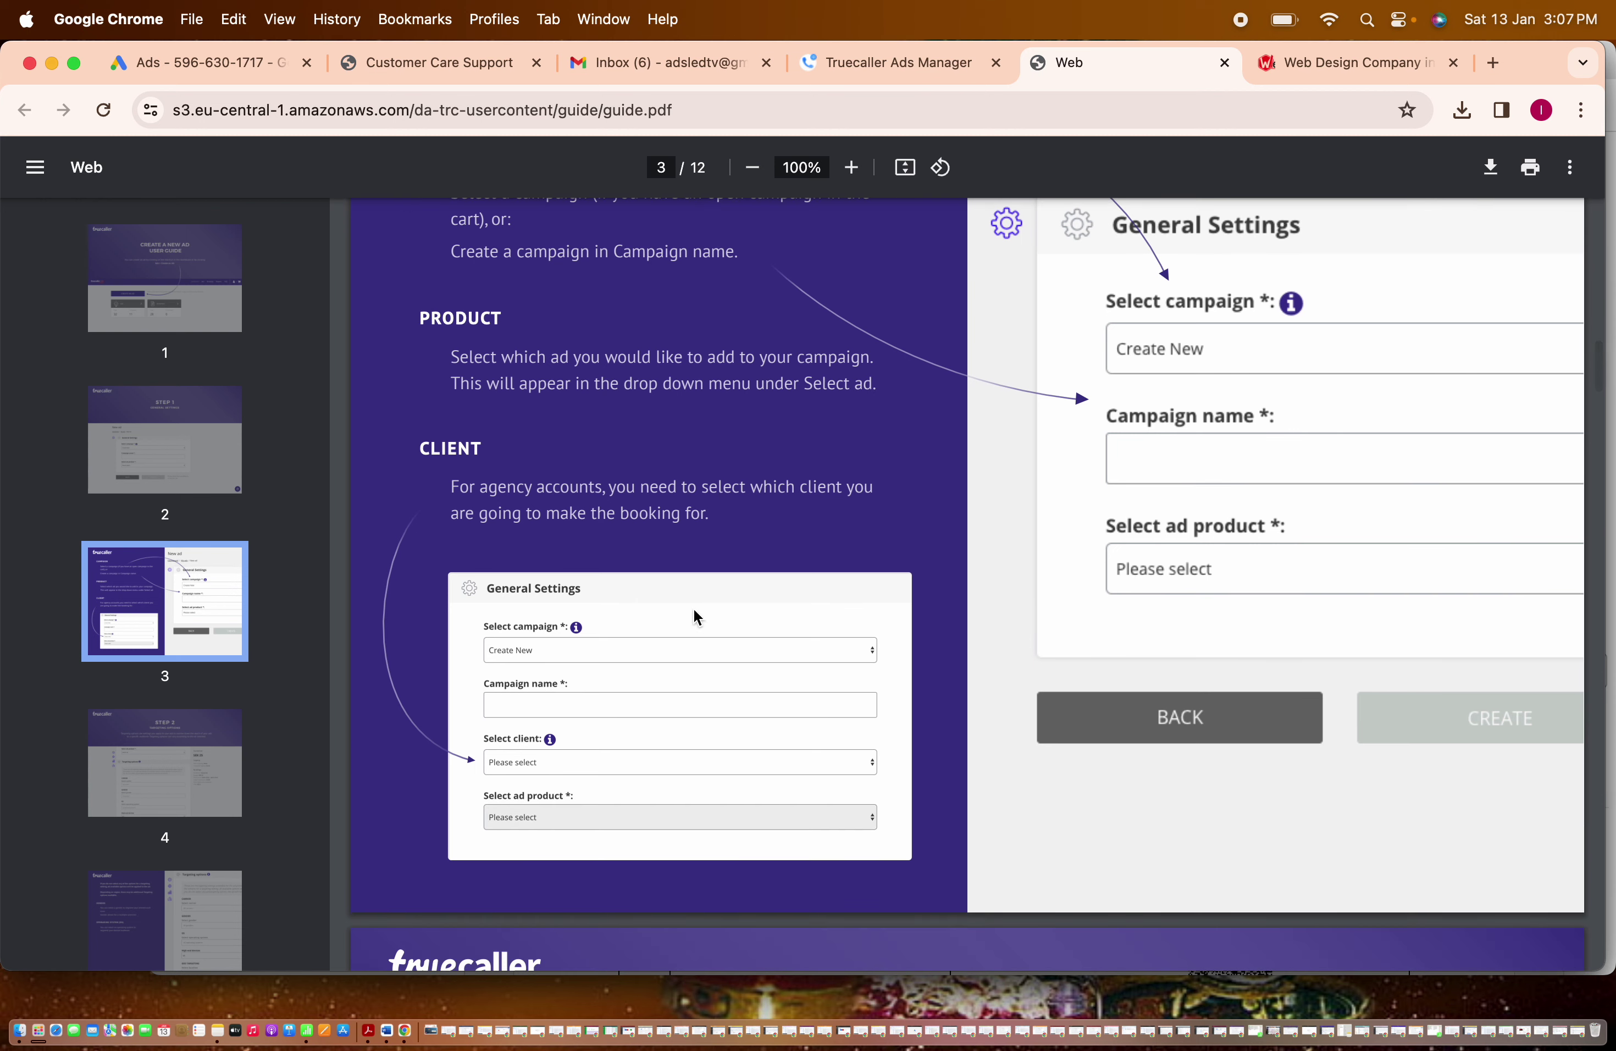
scroll(1065, 385, down, 15)
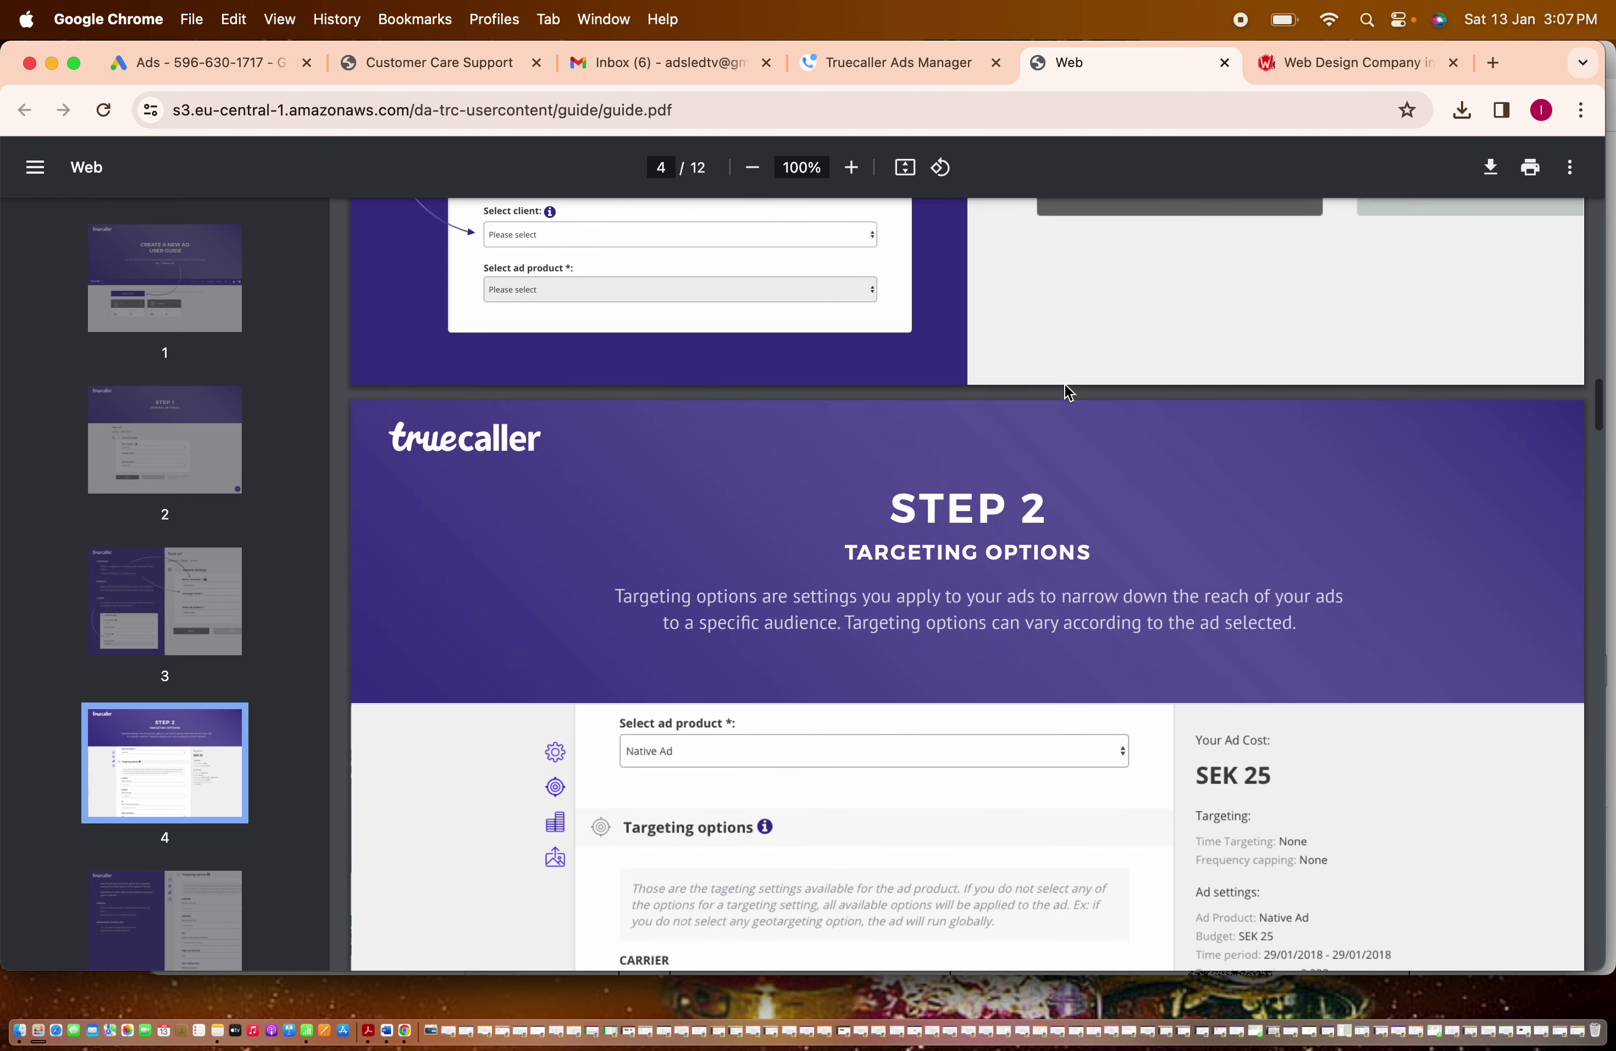
scroll(1065, 386, down, 18)
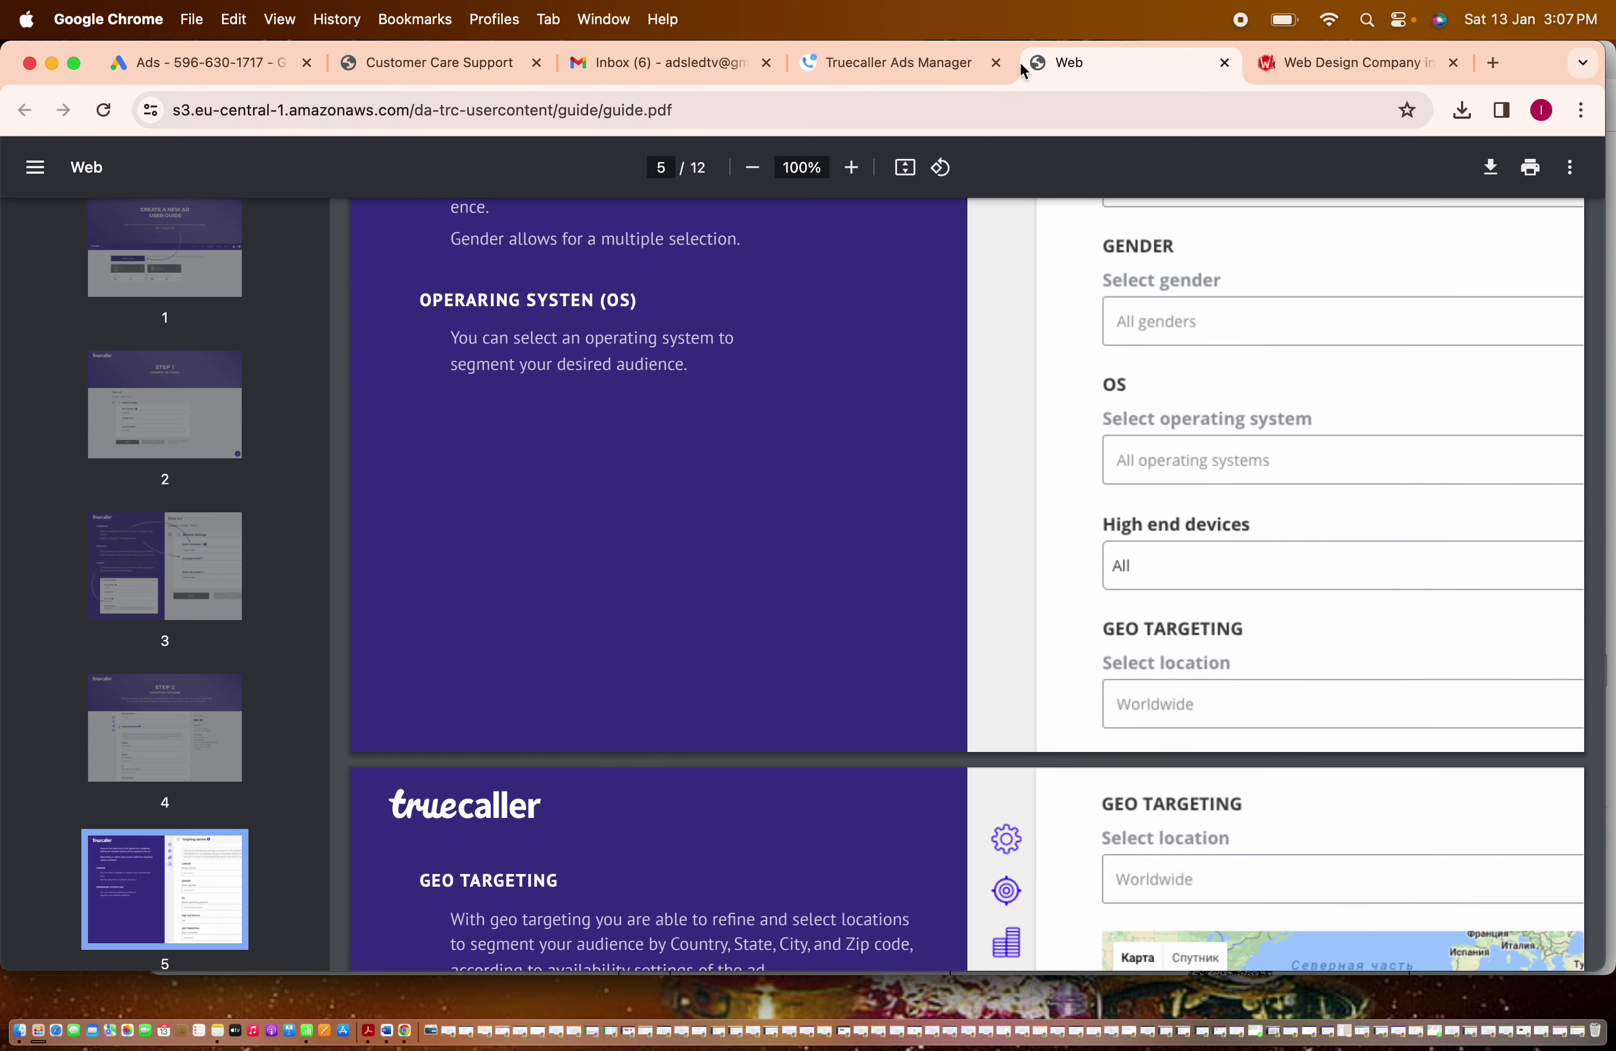
Switch back to Truecaller Ads Manager, open the cart and review both campaigns' dates, impressions and budgets.
click(941, 65)
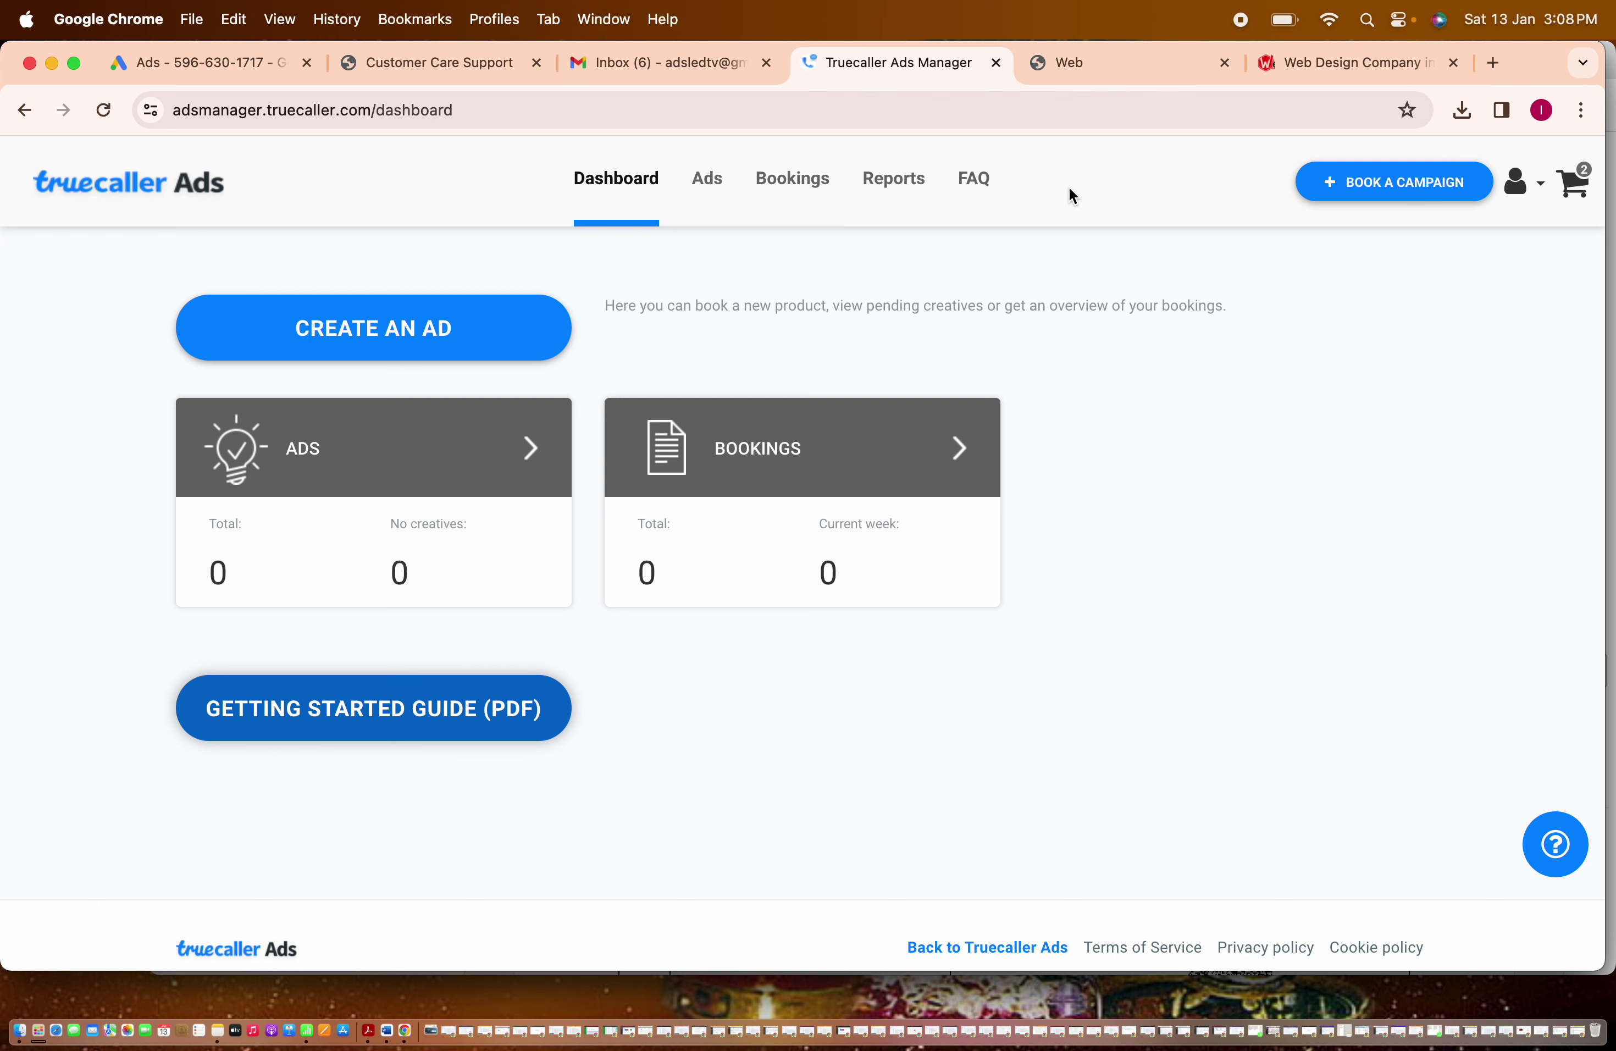
click(1565, 197)
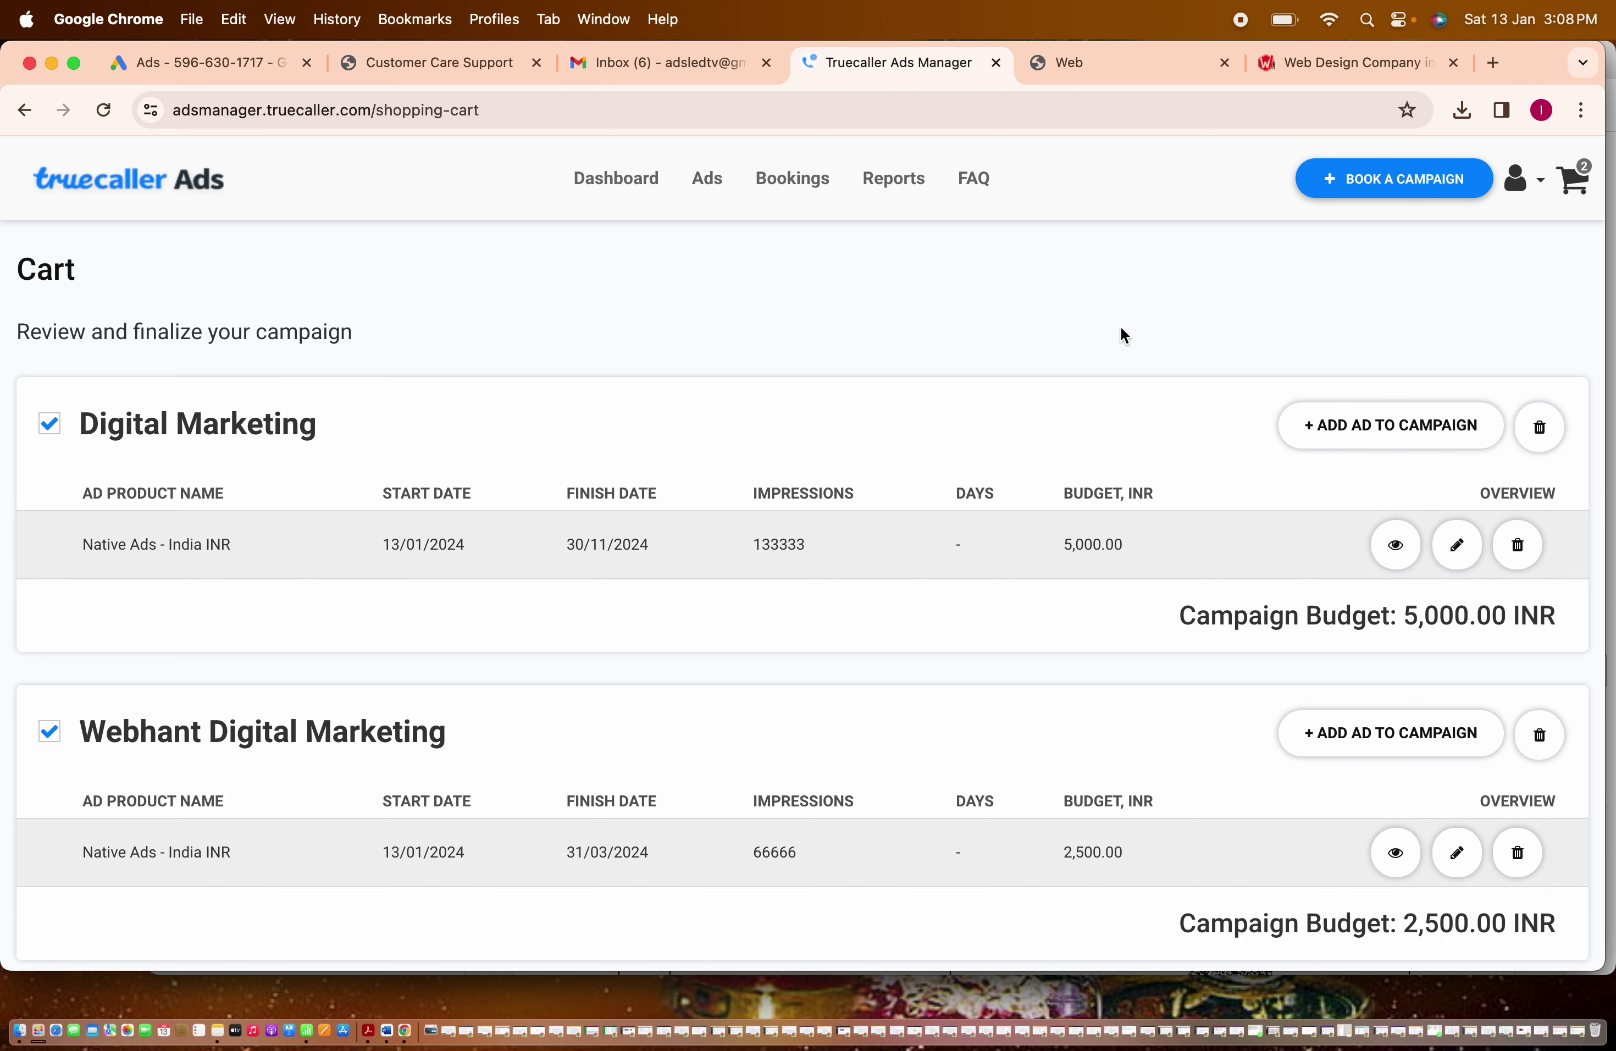
scroll(1123, 333, down, 4)
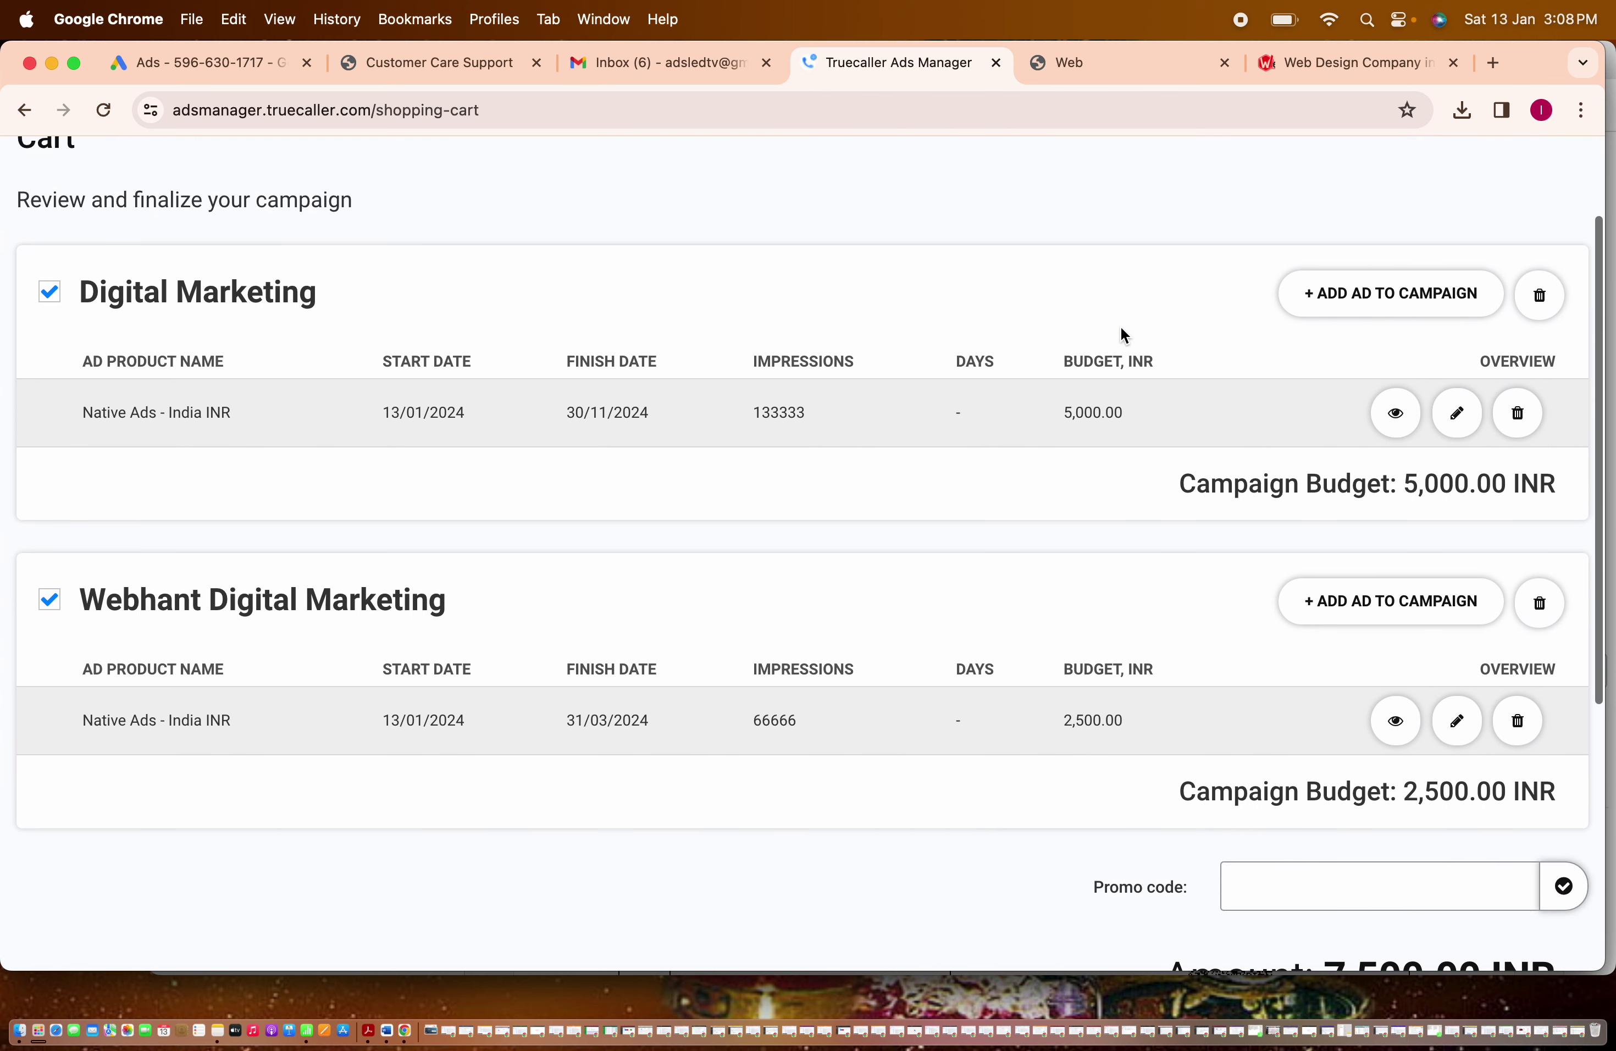